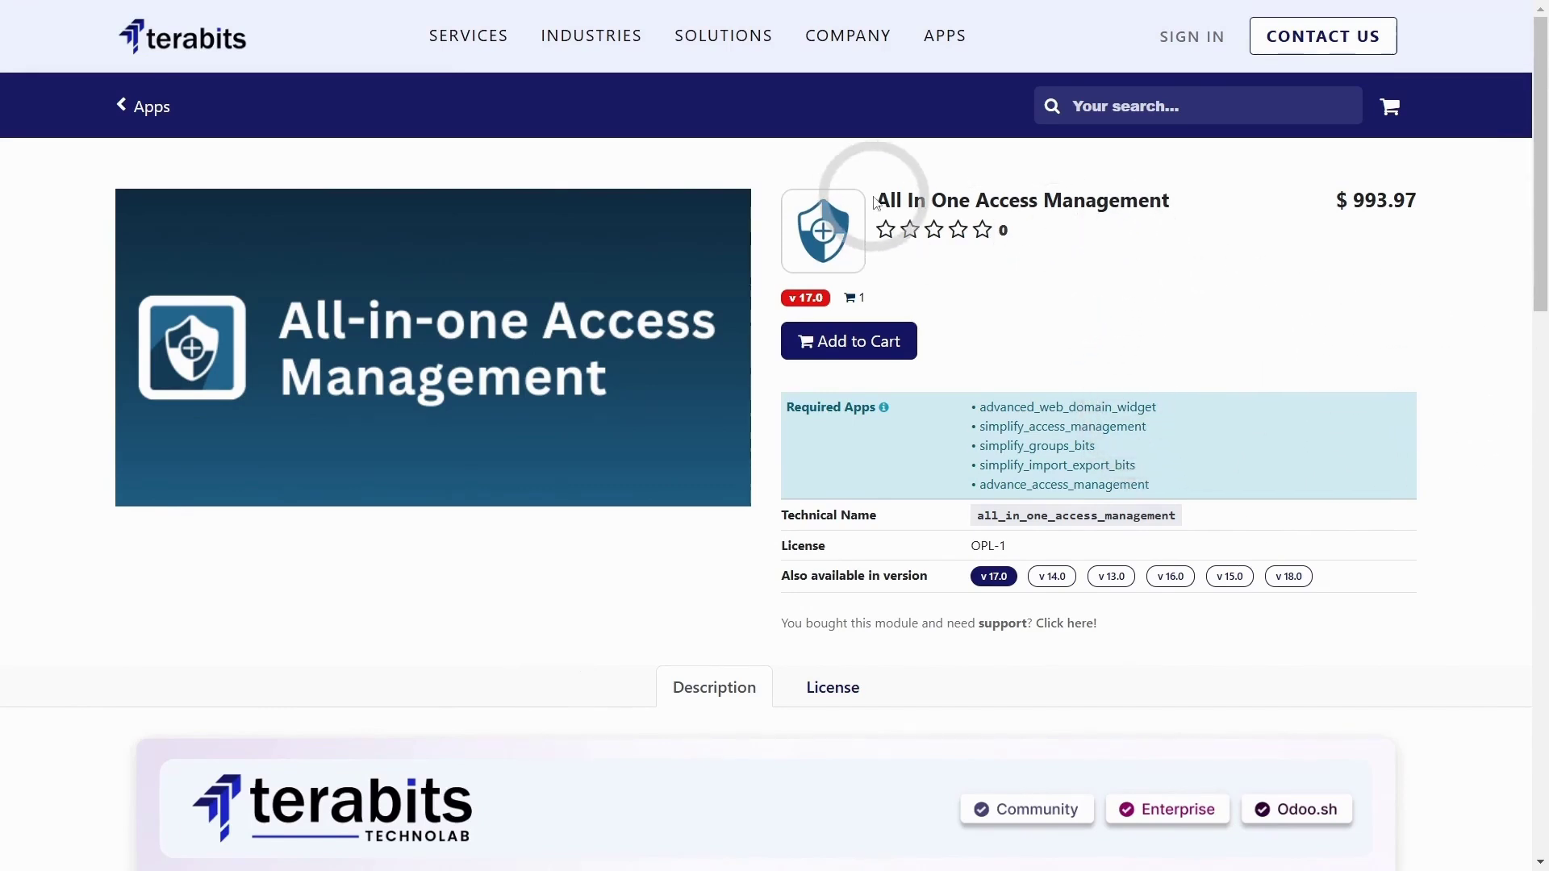
Examine the All In One Access Management product page and the modules included in the bundle.
drag(879, 200, 1174, 200)
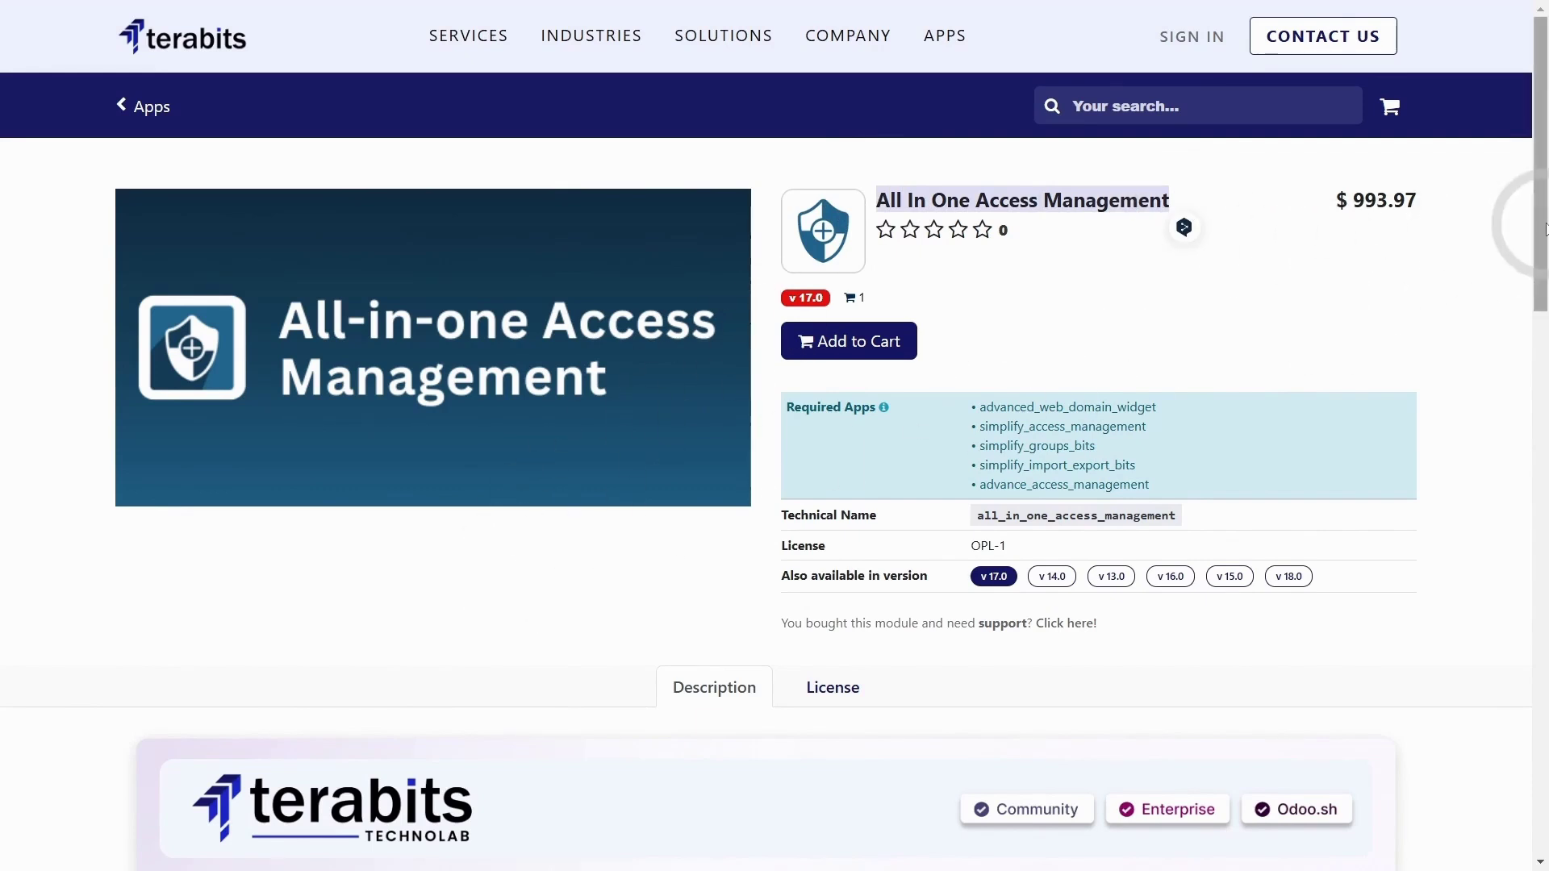
scroll(1539, 314, down, 3)
scroll(1541, 322, down, 3)
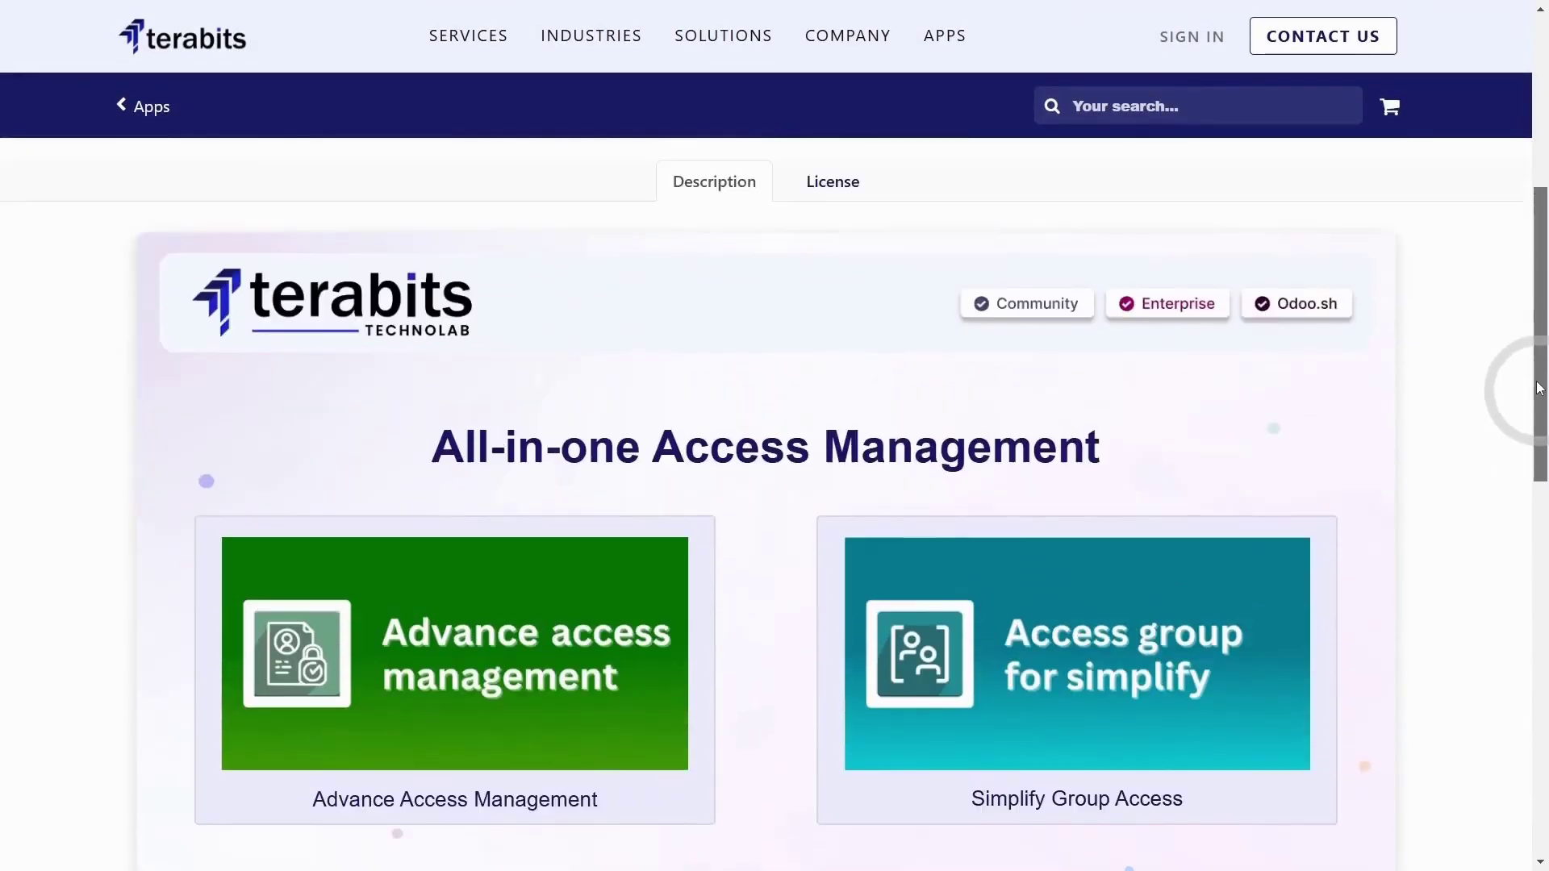
drag(1539, 387, 1539, 169)
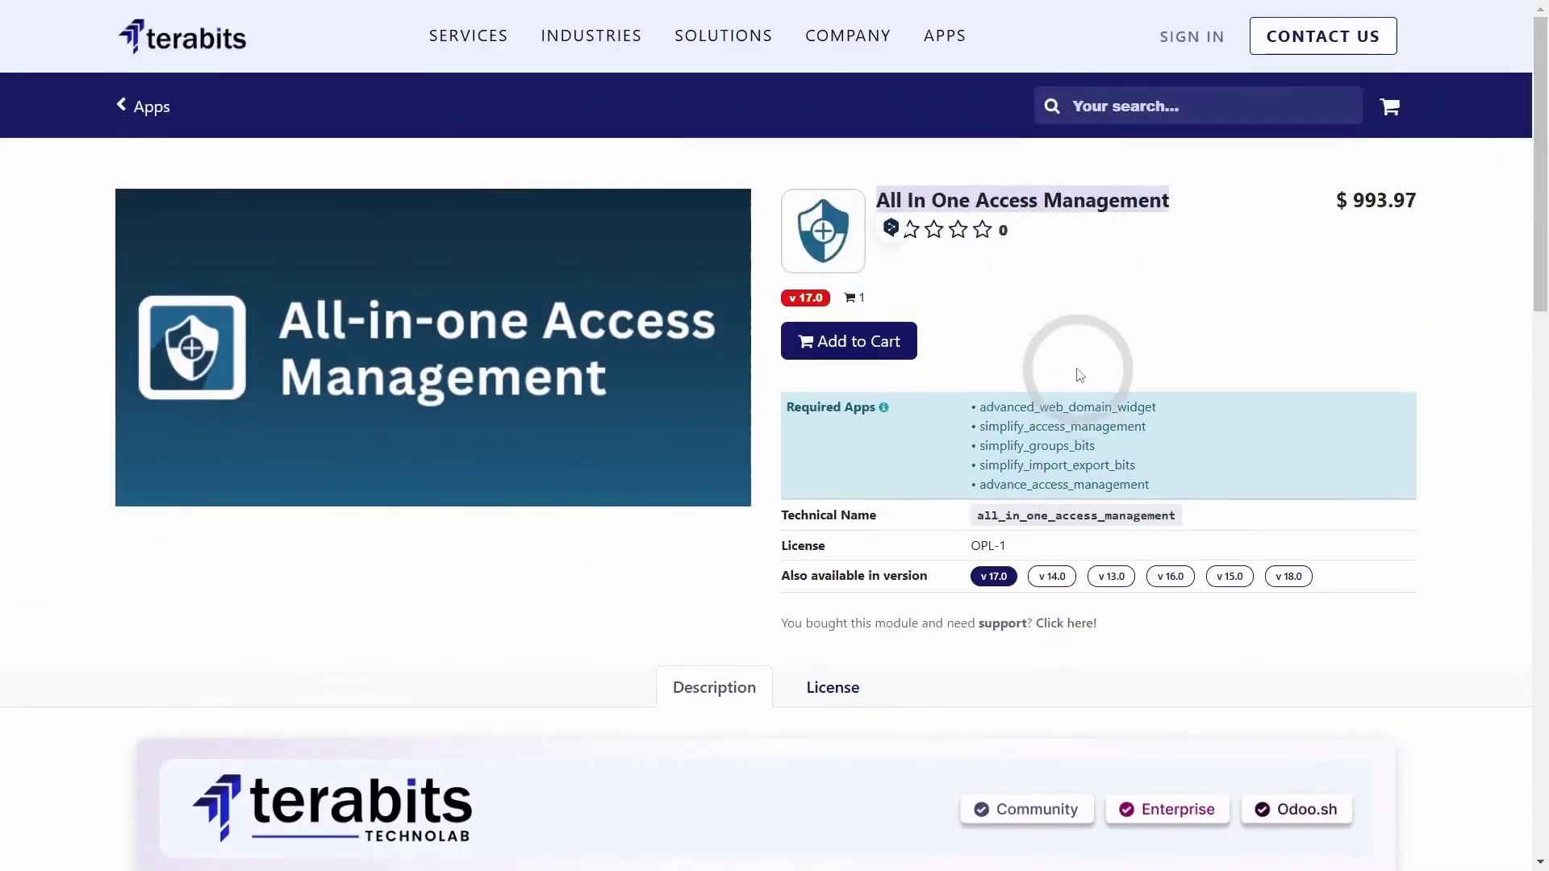
drag(1541, 135, 1534, 461)
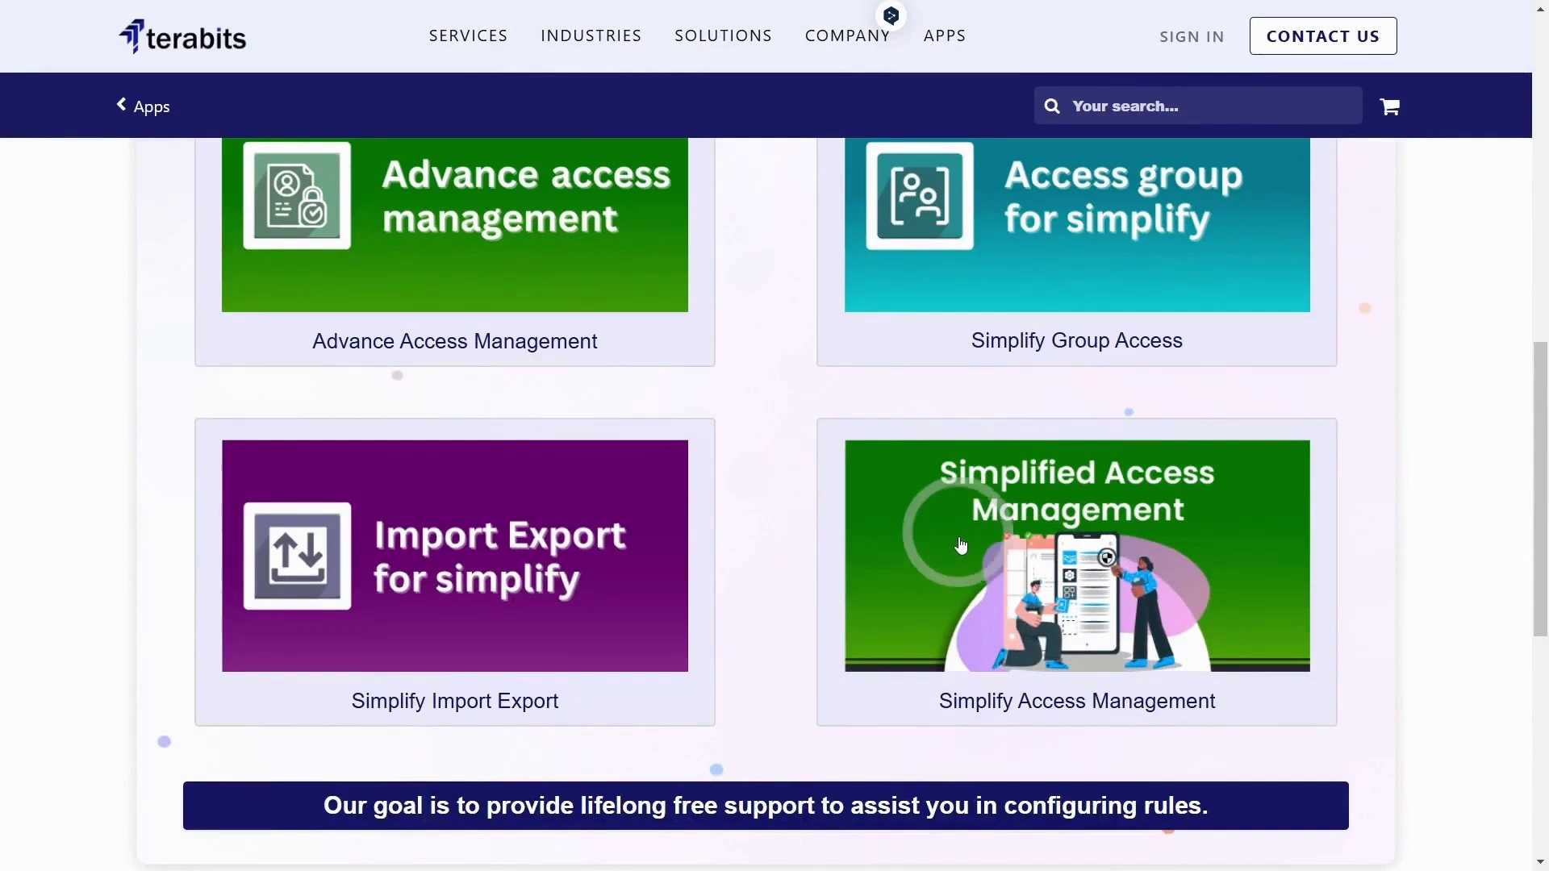
click(1021, 500)
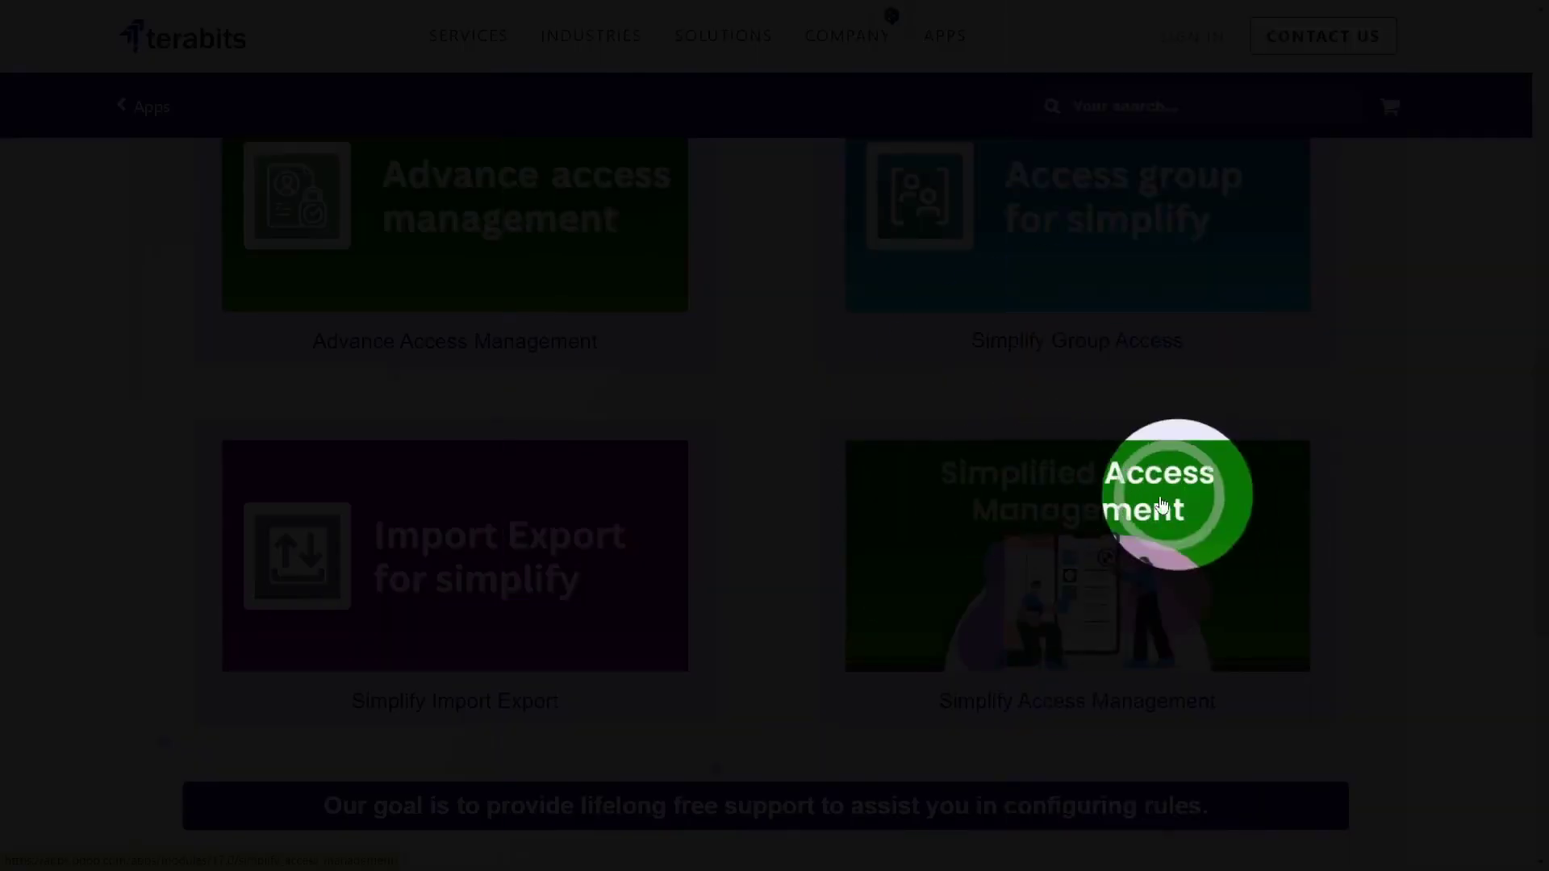
click(1001, 686)
drag(1521, 415, 1543, 389)
Review the price and title of the All In One Access Management bundle on its product page.
drag(1353, 198, 1418, 196)
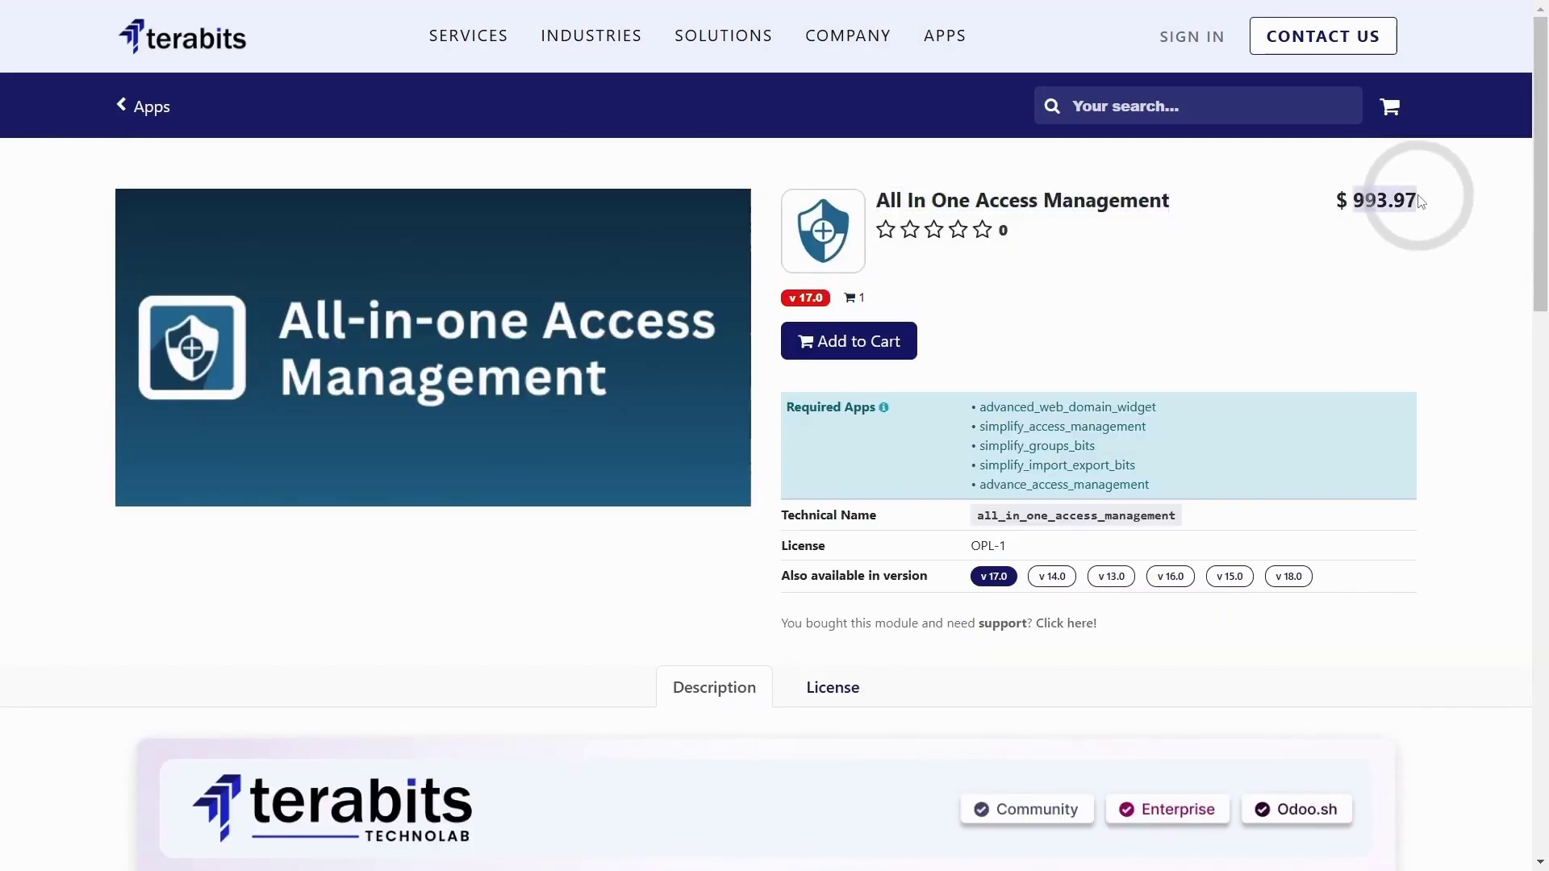
click(1313, 261)
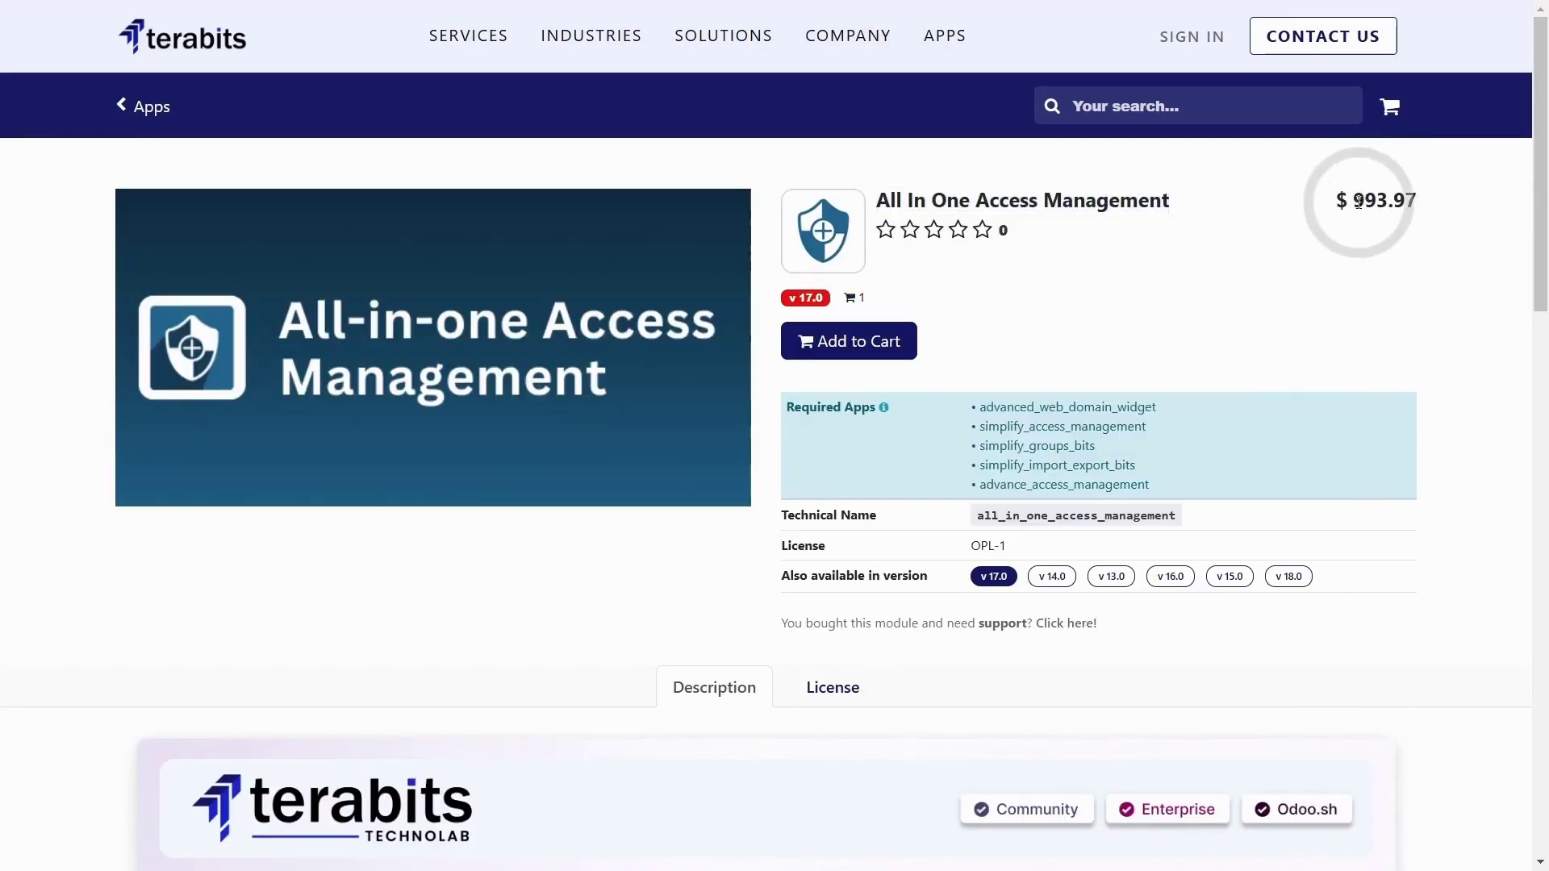
drag(1359, 197, 1417, 200)
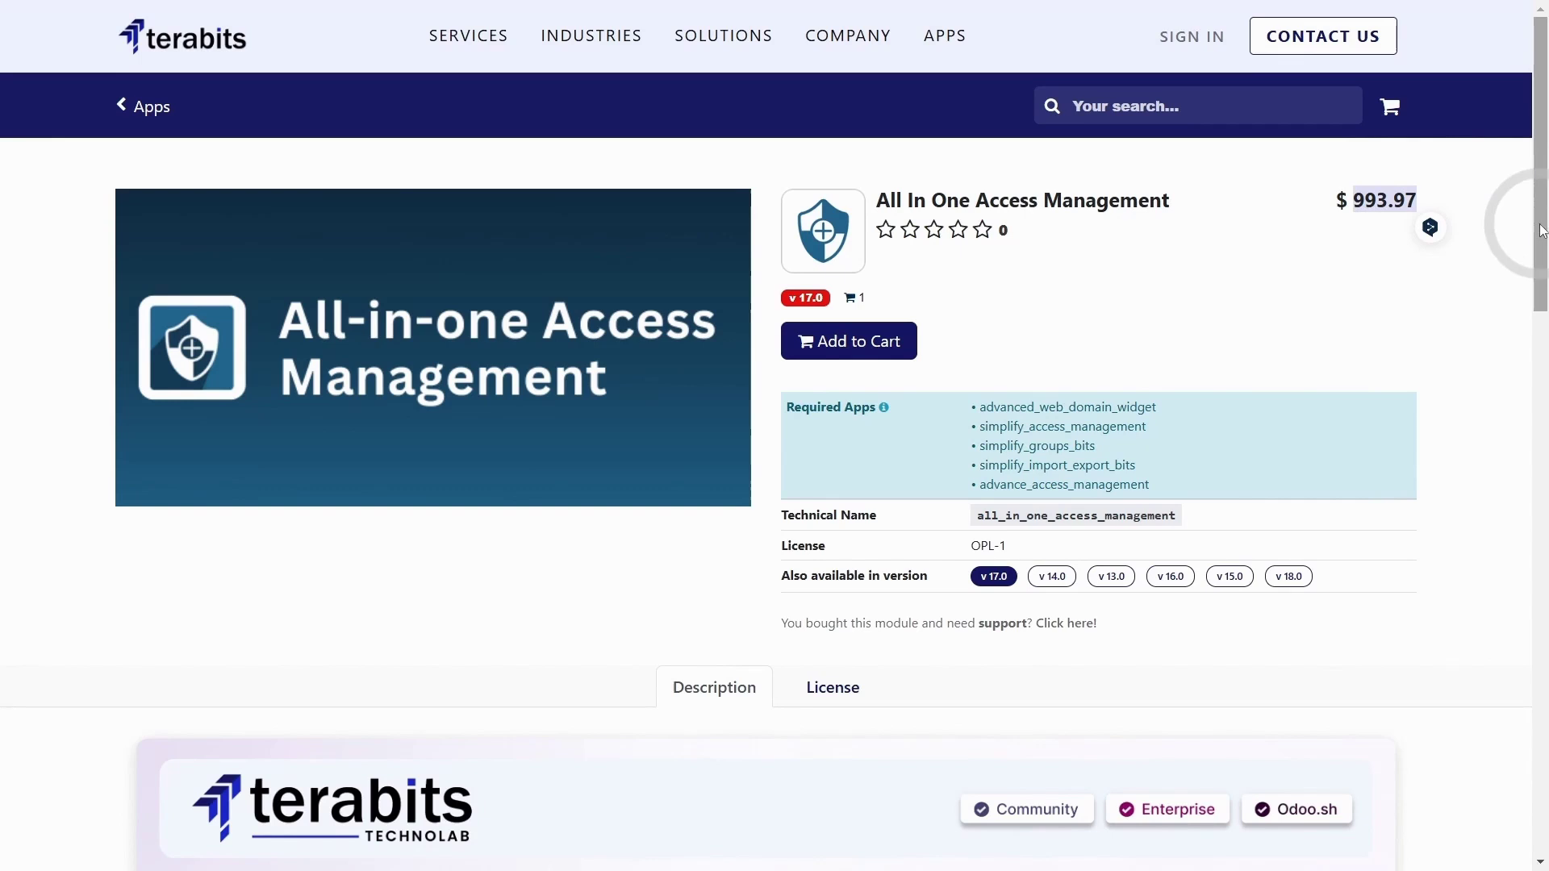
scroll(1453, 252, down, 1)
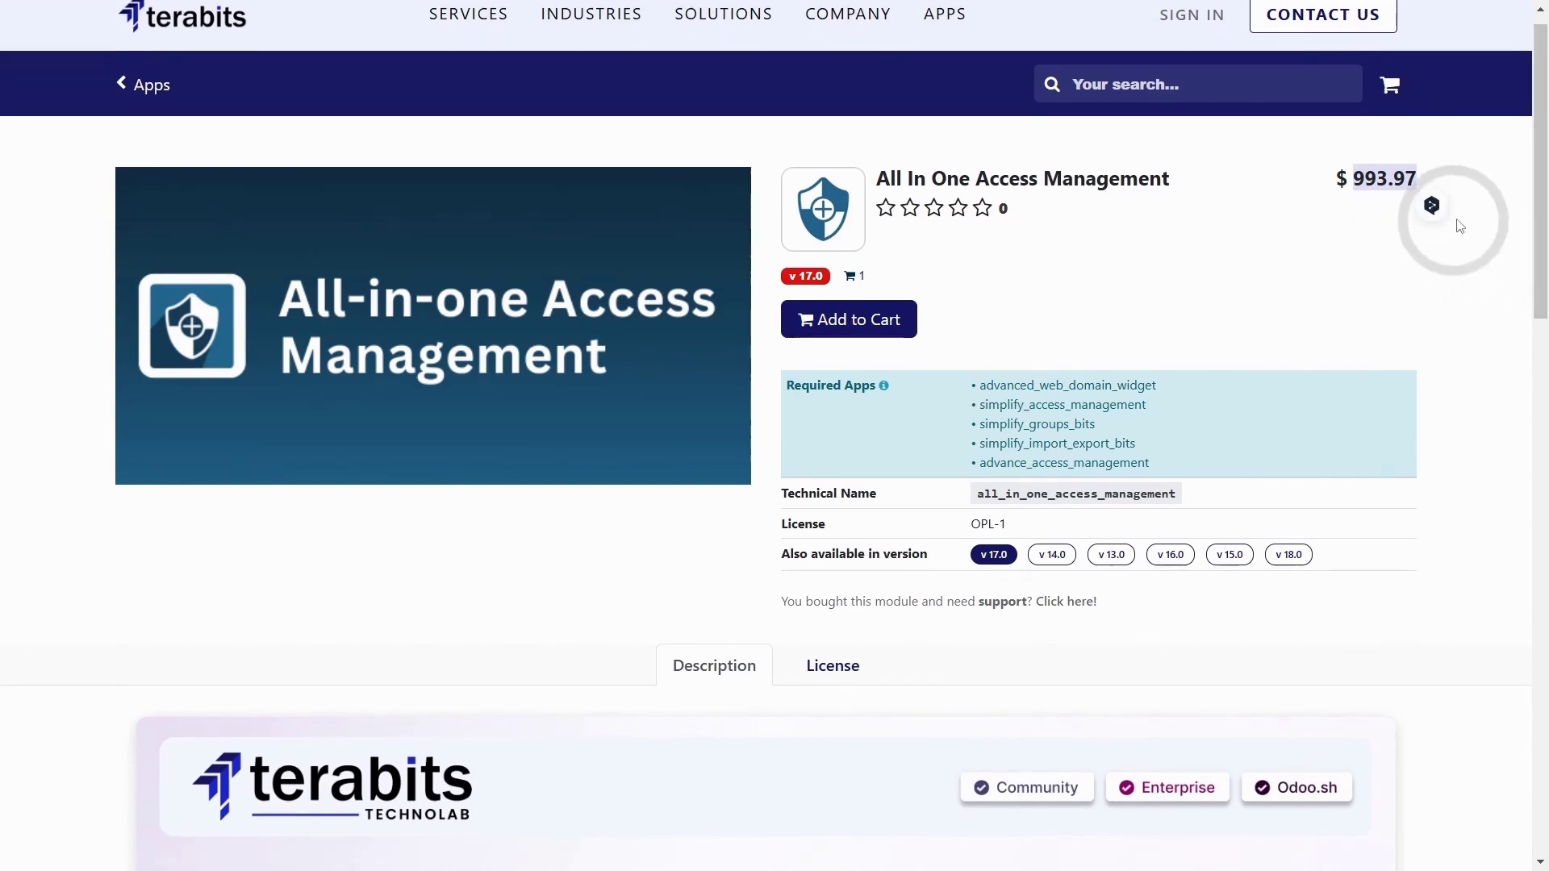
click(1328, 205)
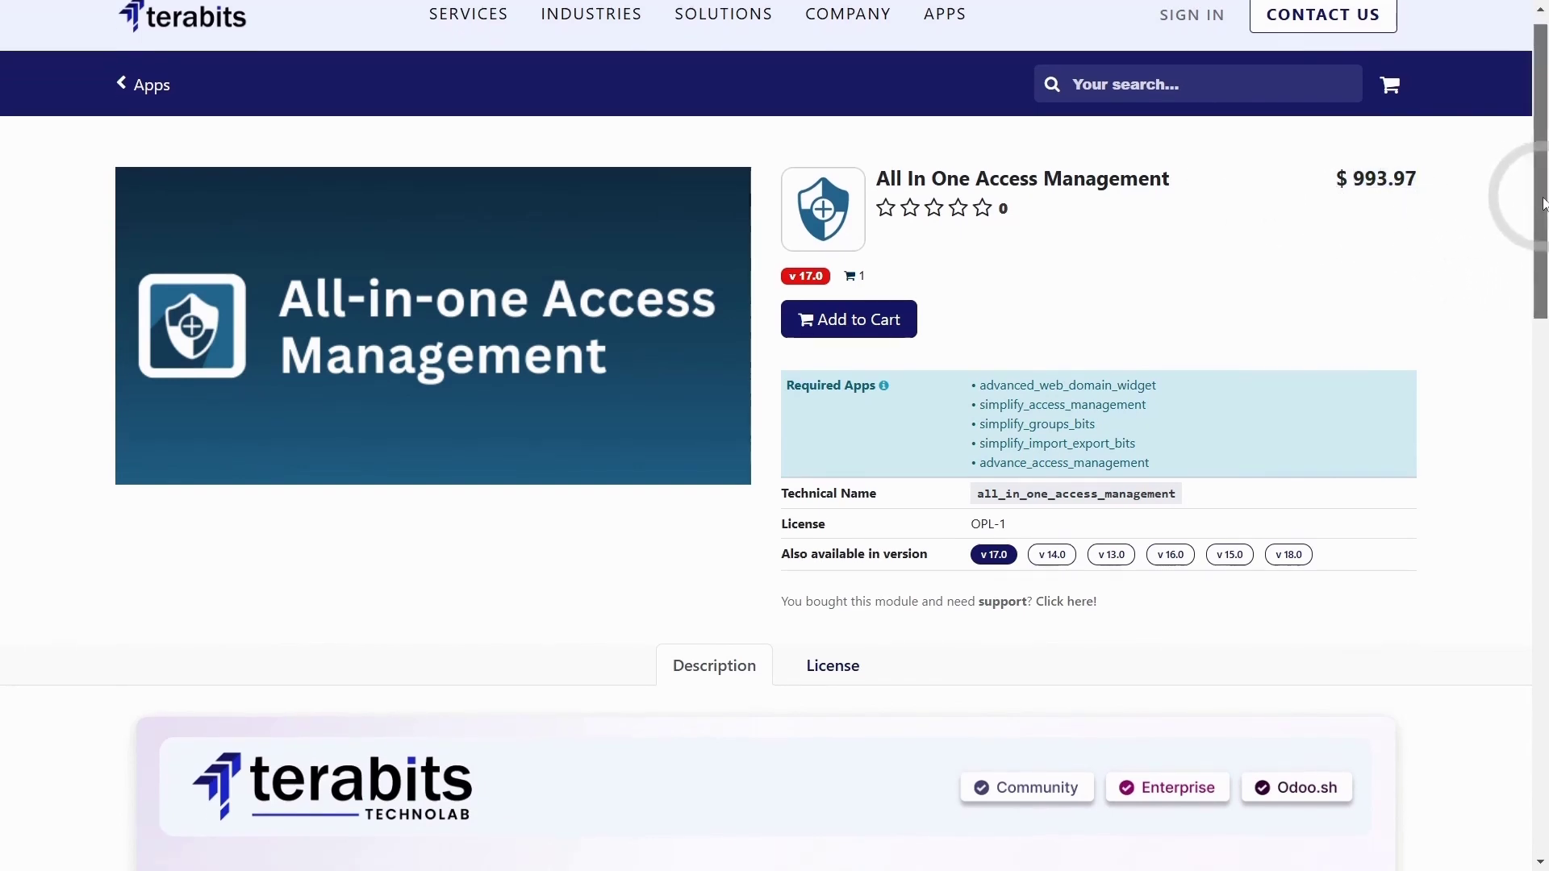
drag(1542, 204, 1450, 266)
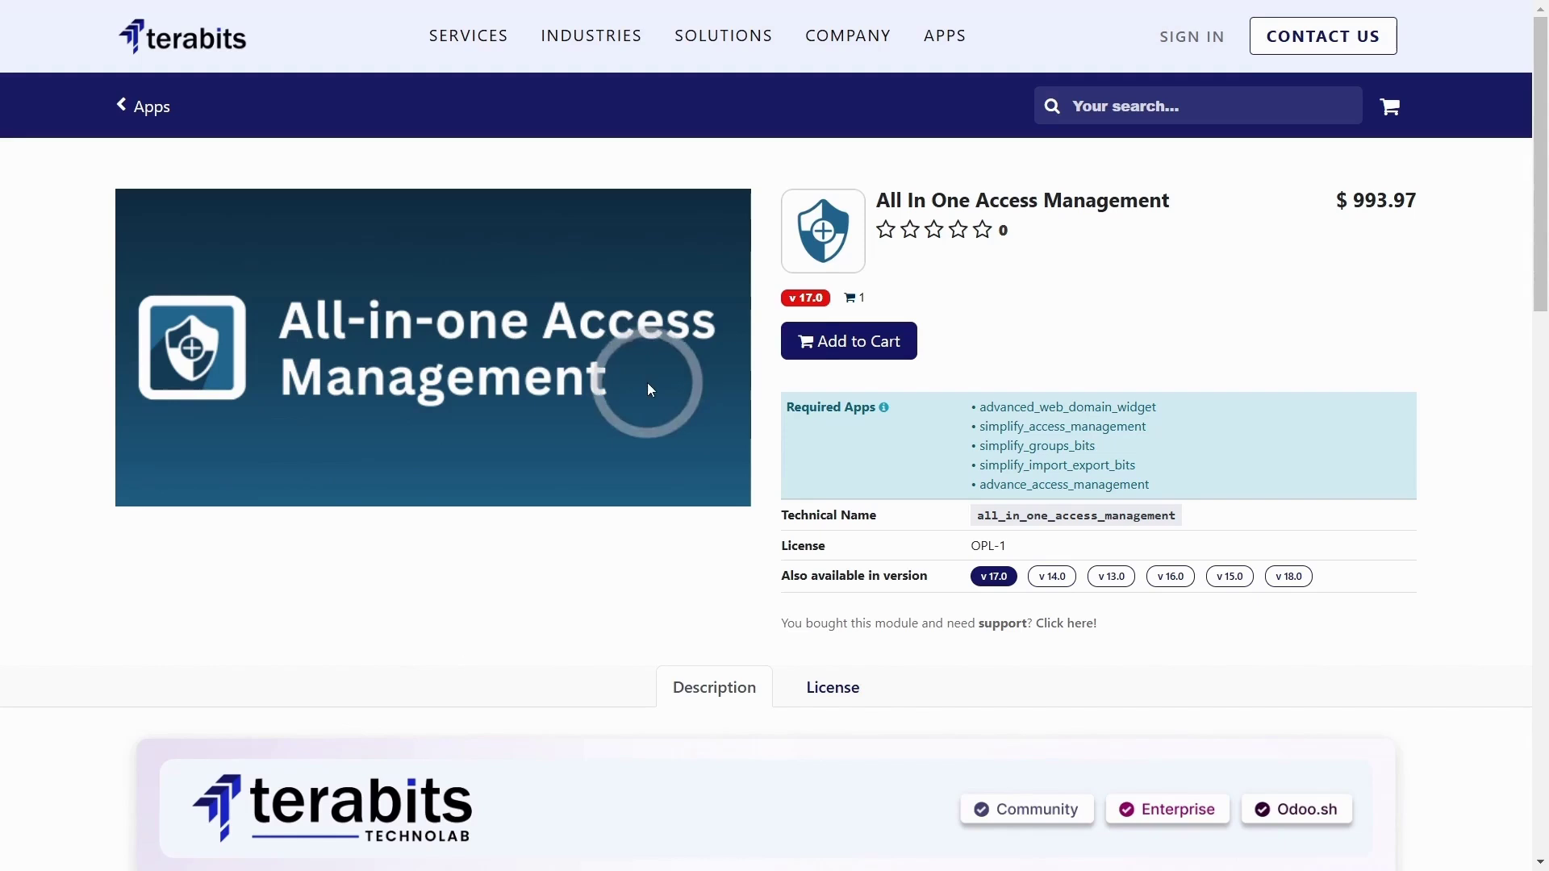
drag(1165, 194, 760, 192)
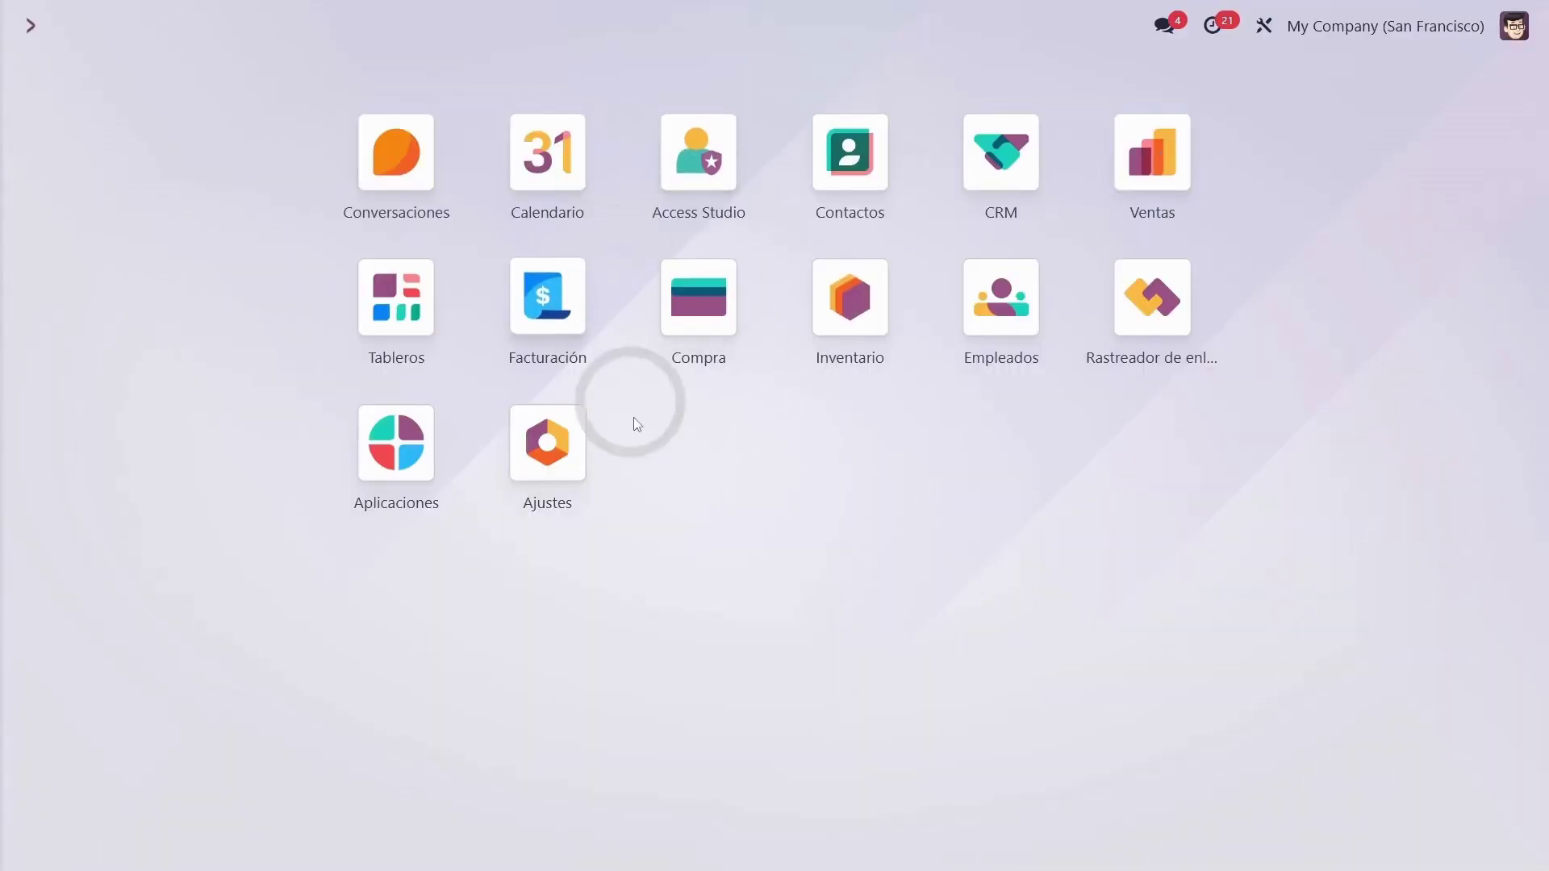
In Odoo's Access Studio, create and save an access rule named Permisos asombrosos and assign the demo user to it.
click(428, 446)
drag(580, 150, 340, 156)
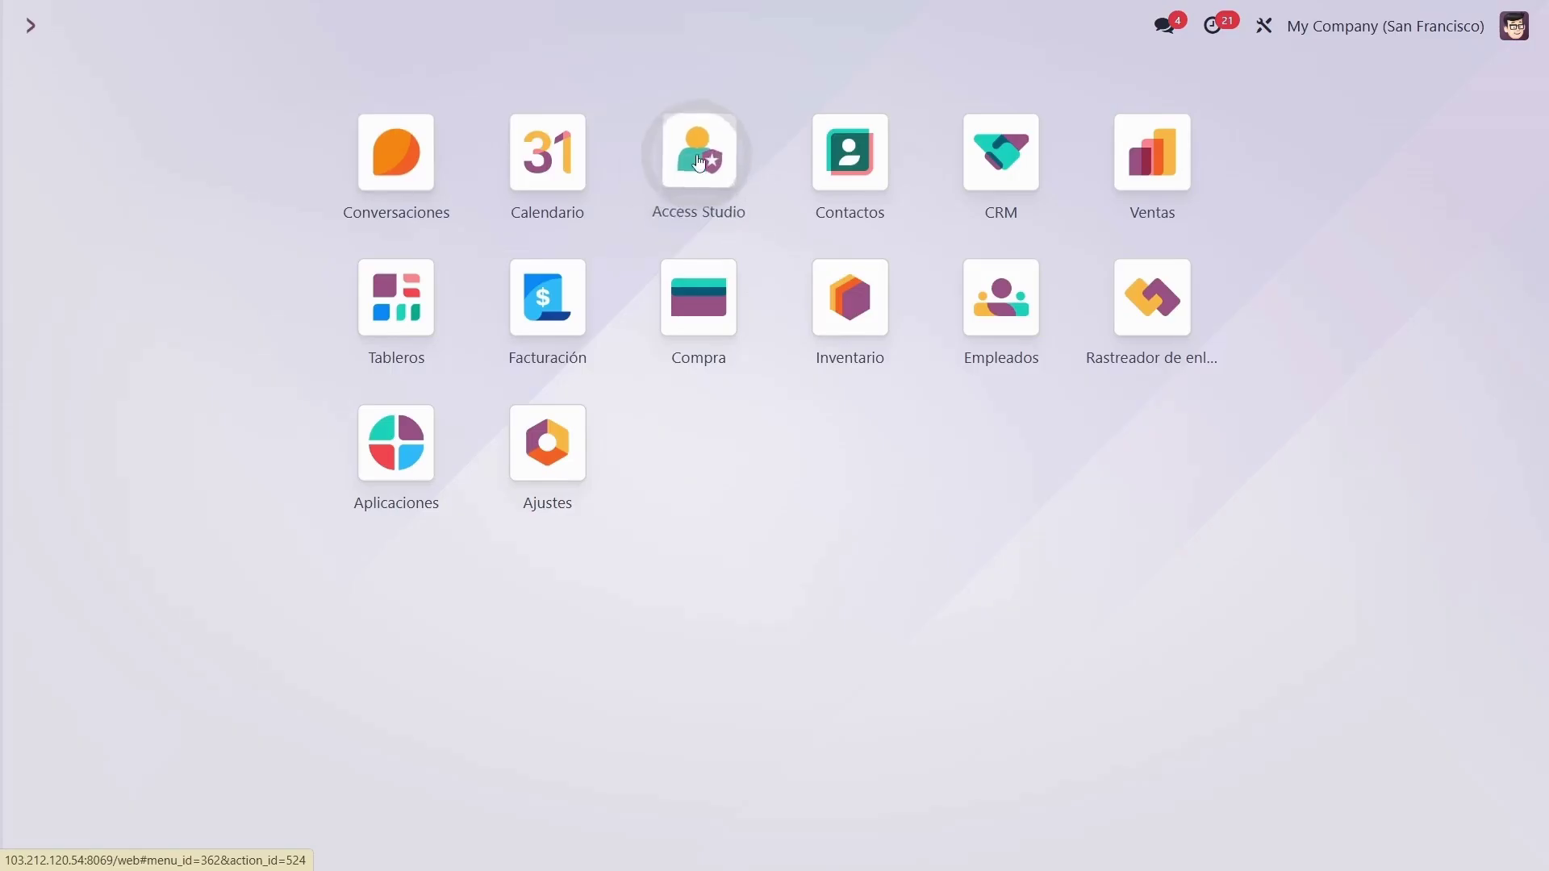
drag(700, 164, 396, 157)
click(396, 157)
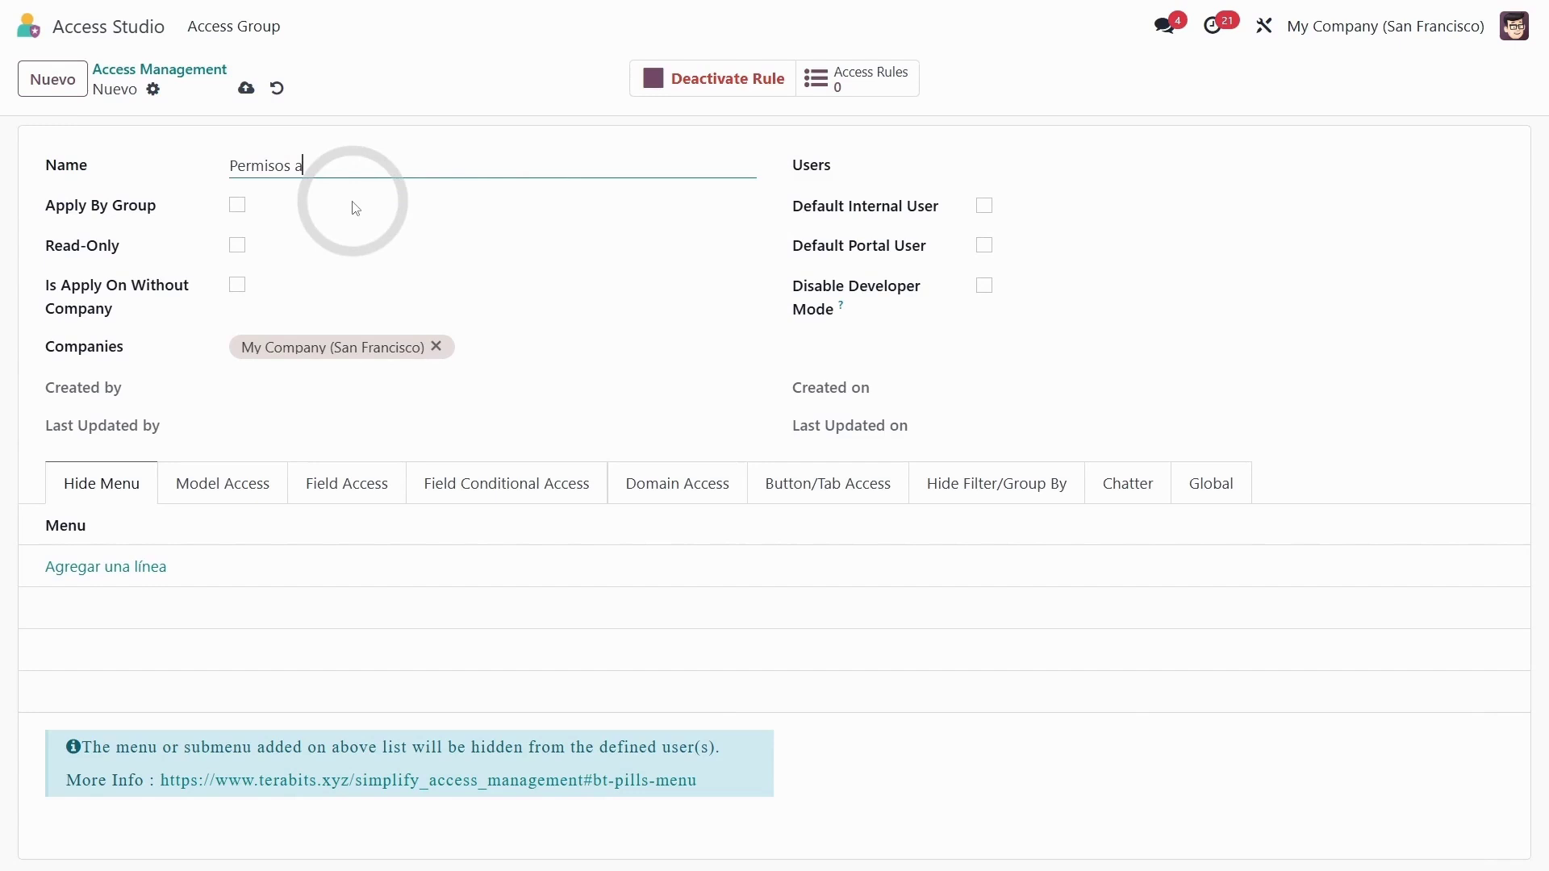
key(BackSpace)
text(sos)
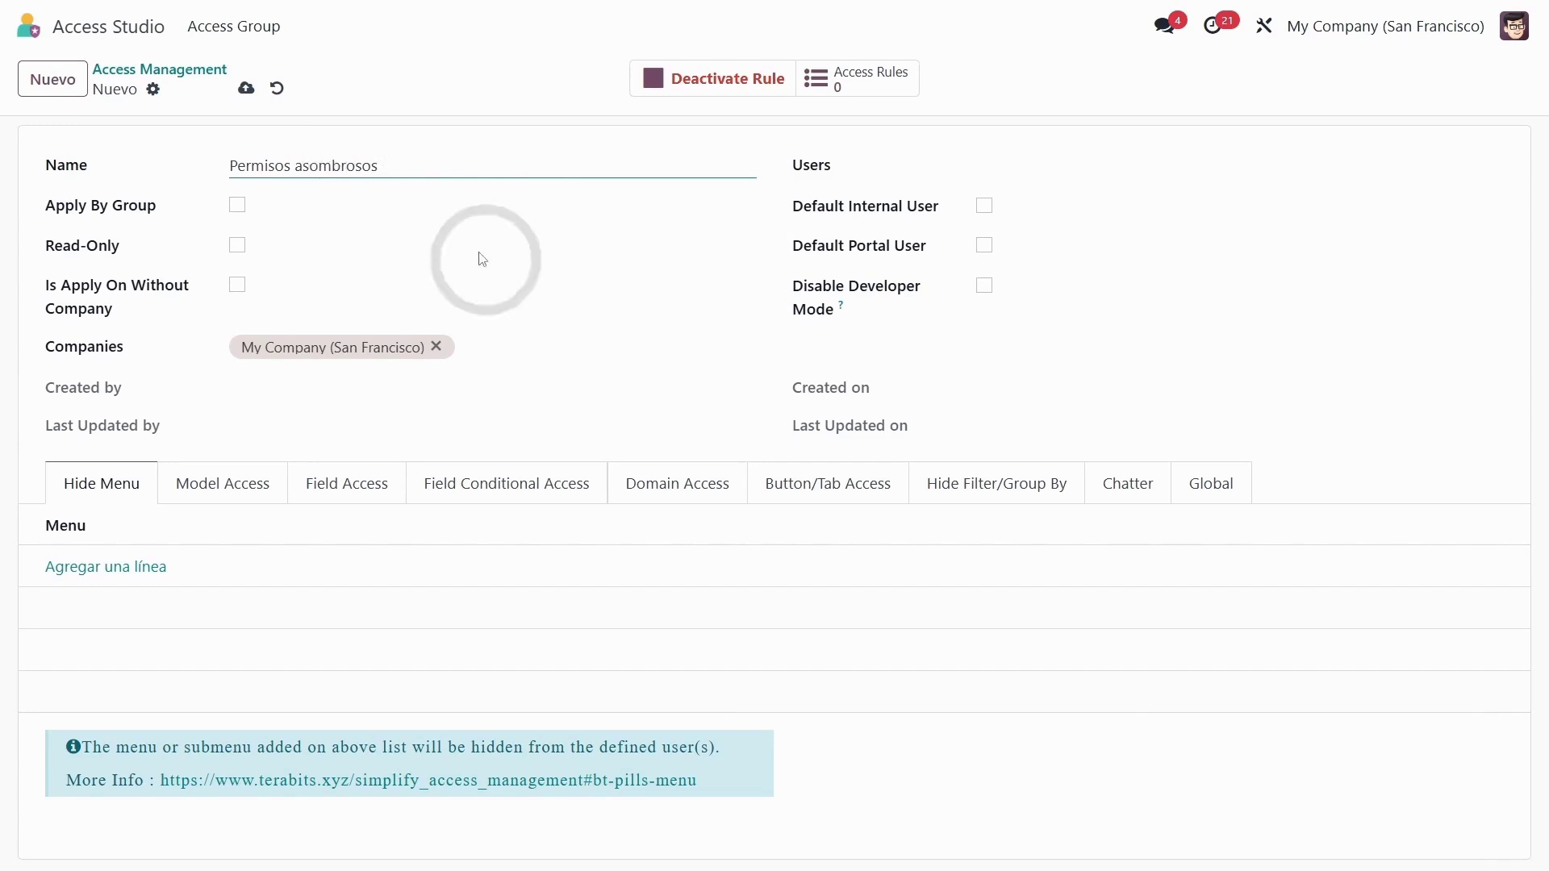
click(246, 88)
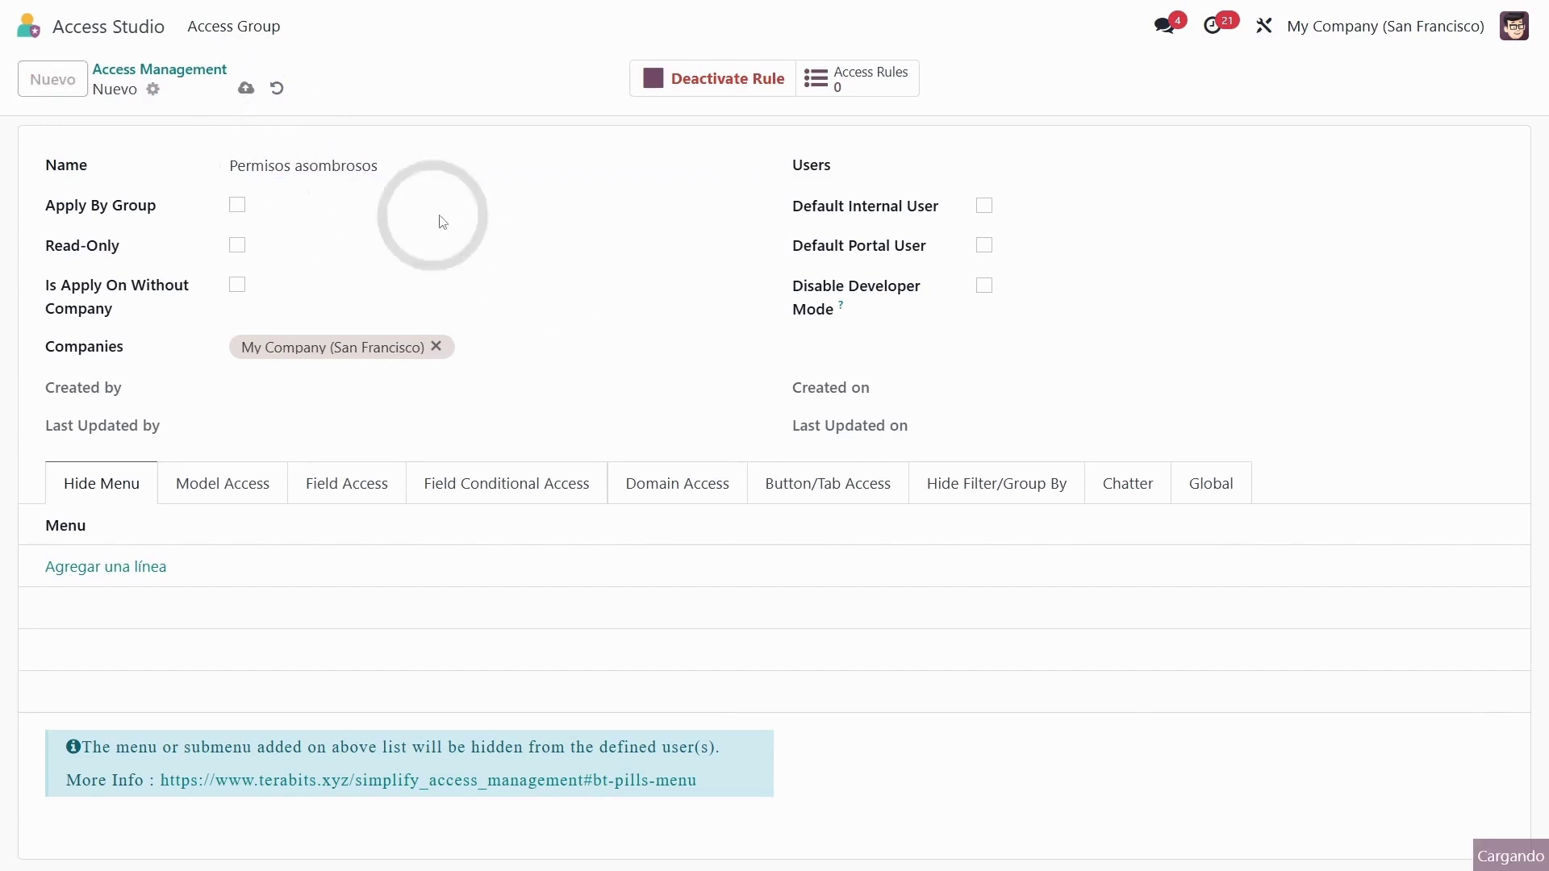
click(1032, 168)
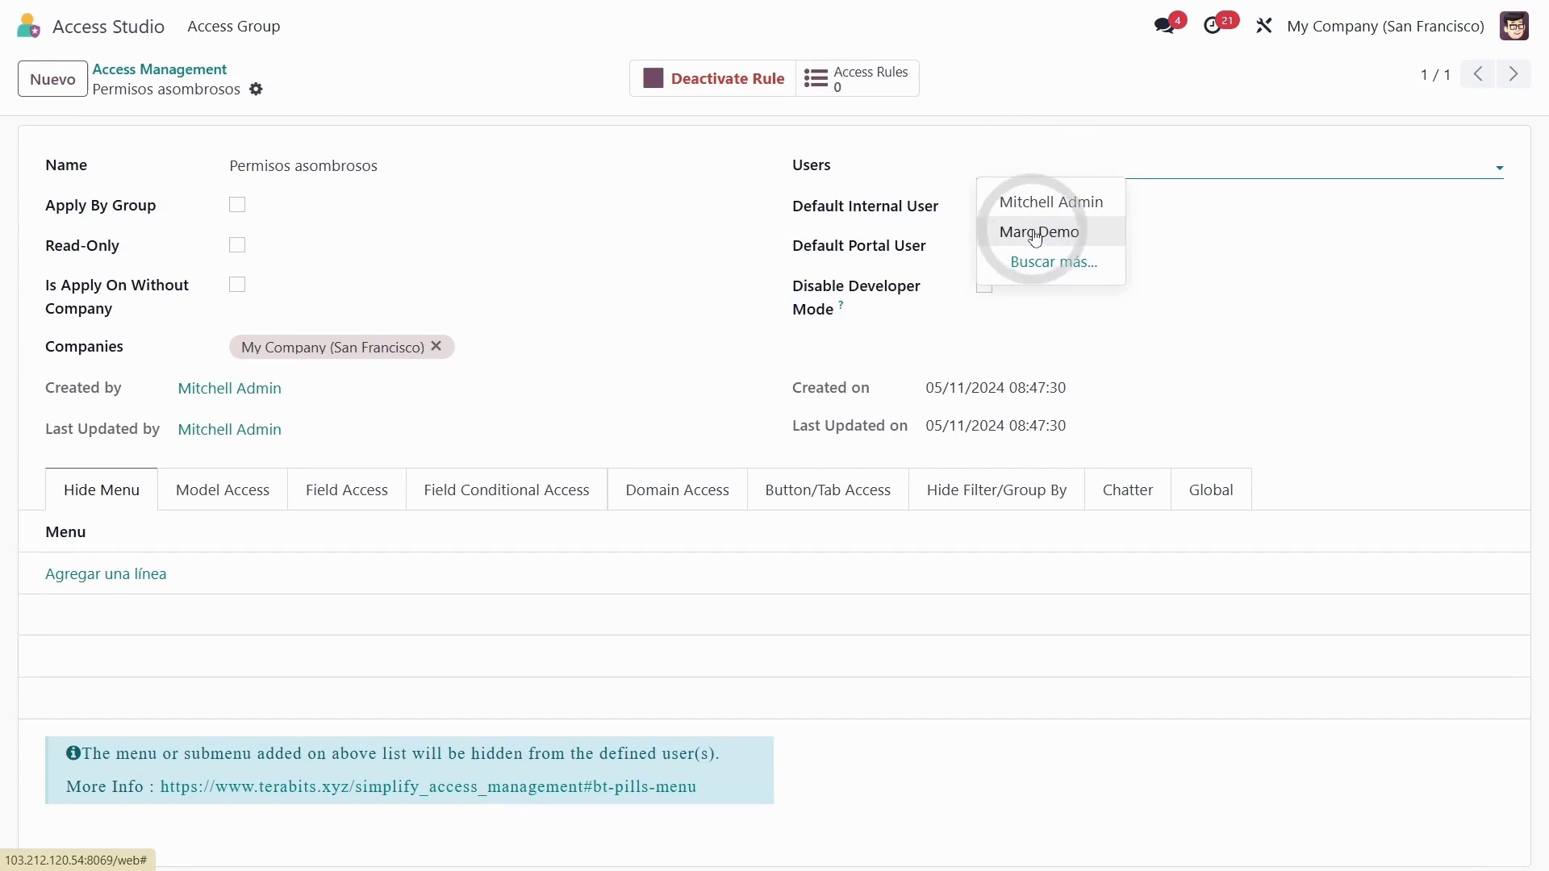
click(1060, 240)
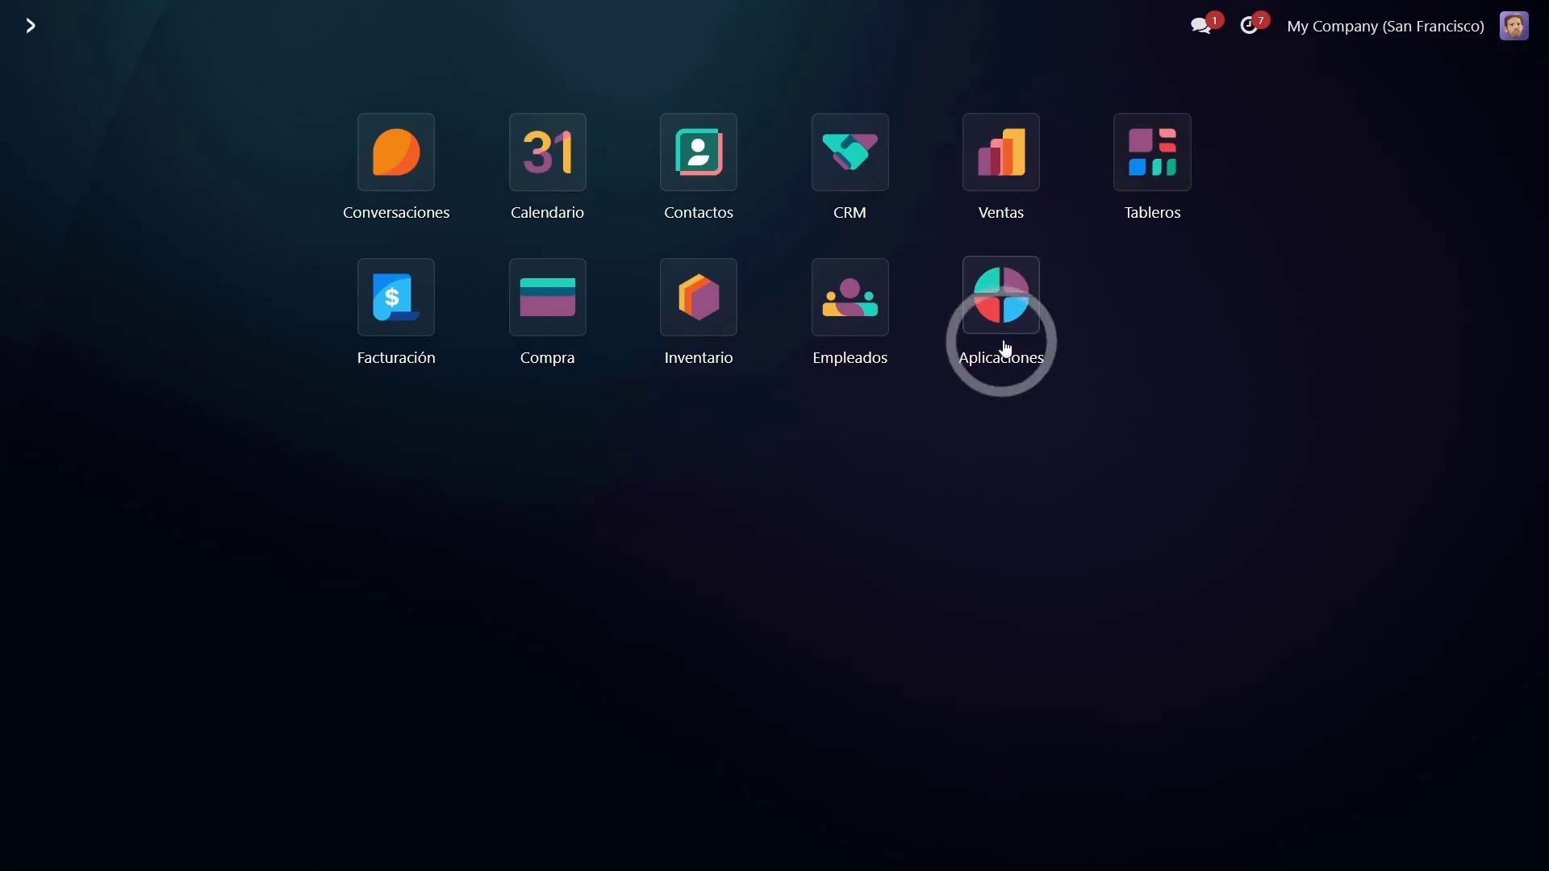
View the demo user's own profile in that user's session and return to the app home screen.
click(1517, 27)
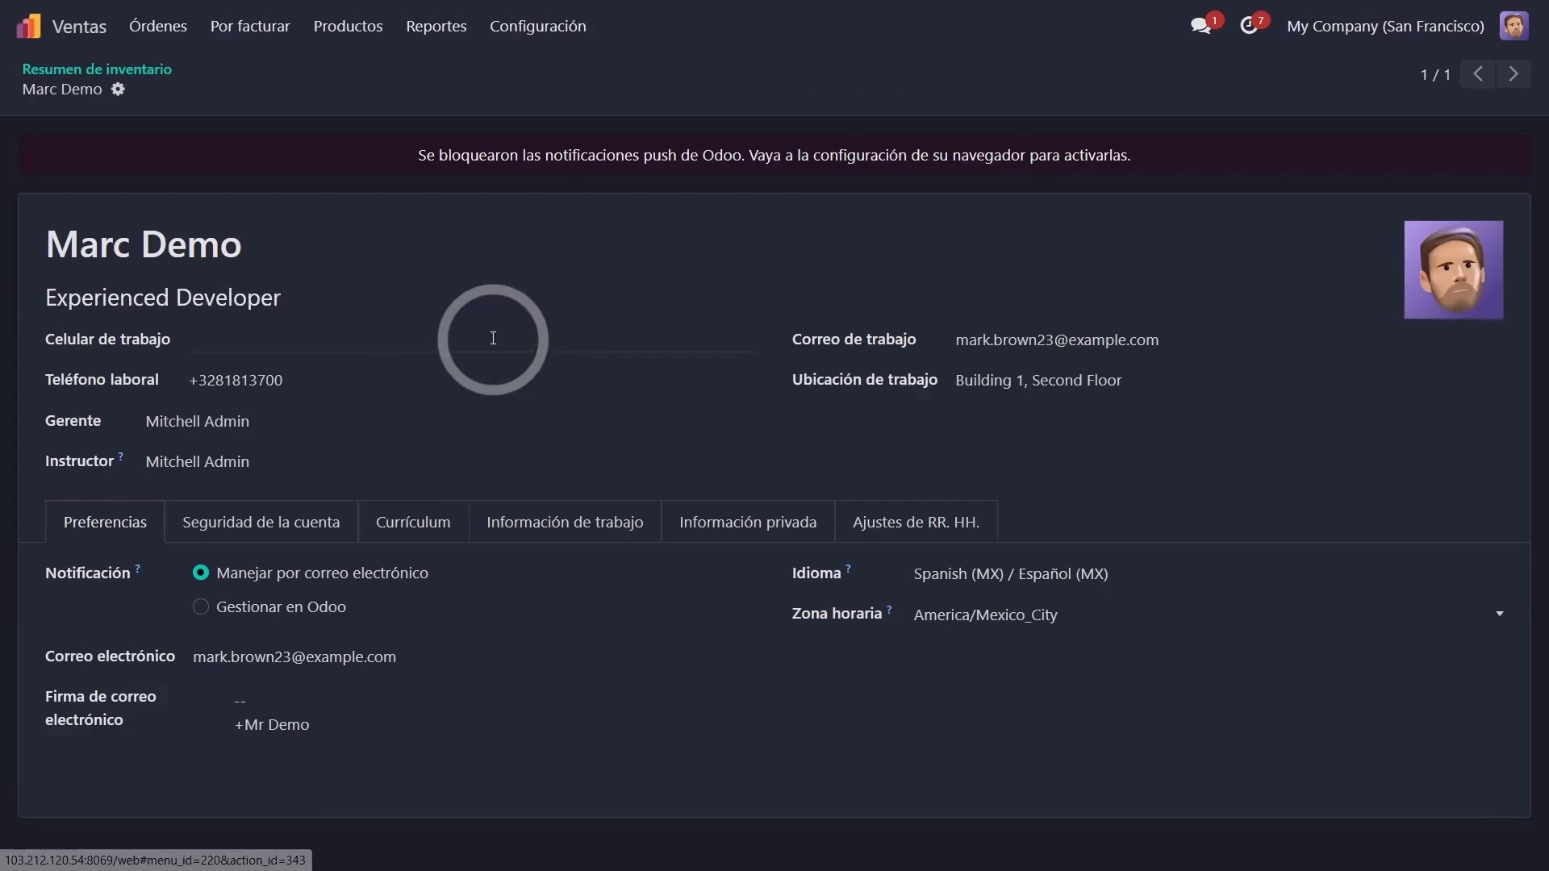
drag(242, 246, 56, 71)
click(48, 31)
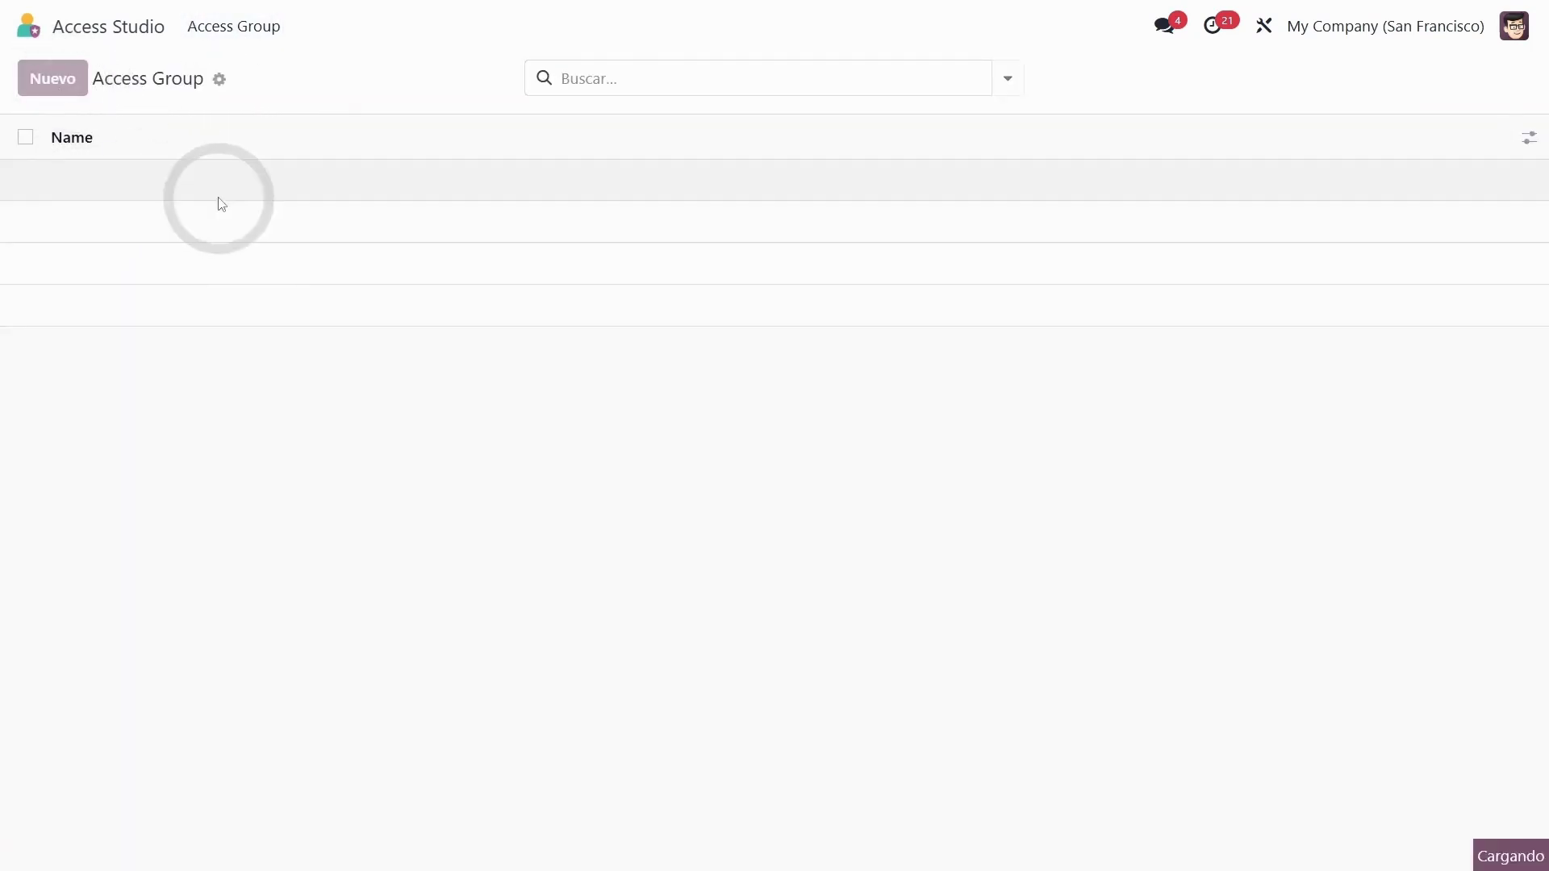
Create an access group named Seguridad containing the admin user and both other suggested users.
key(alt+c)
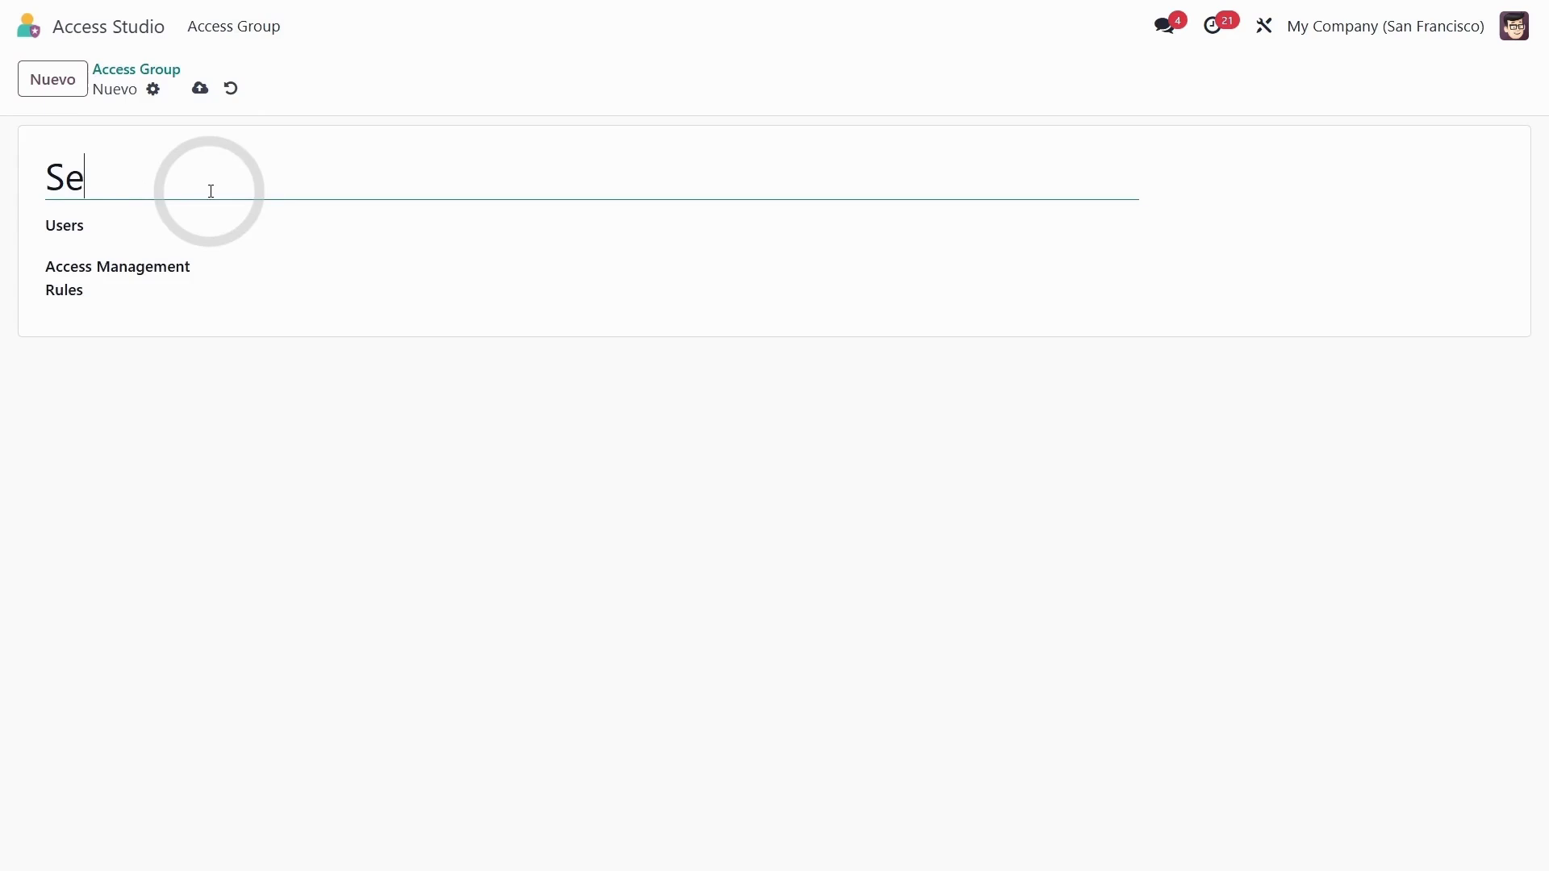
text(Seguridad)
click(318, 236)
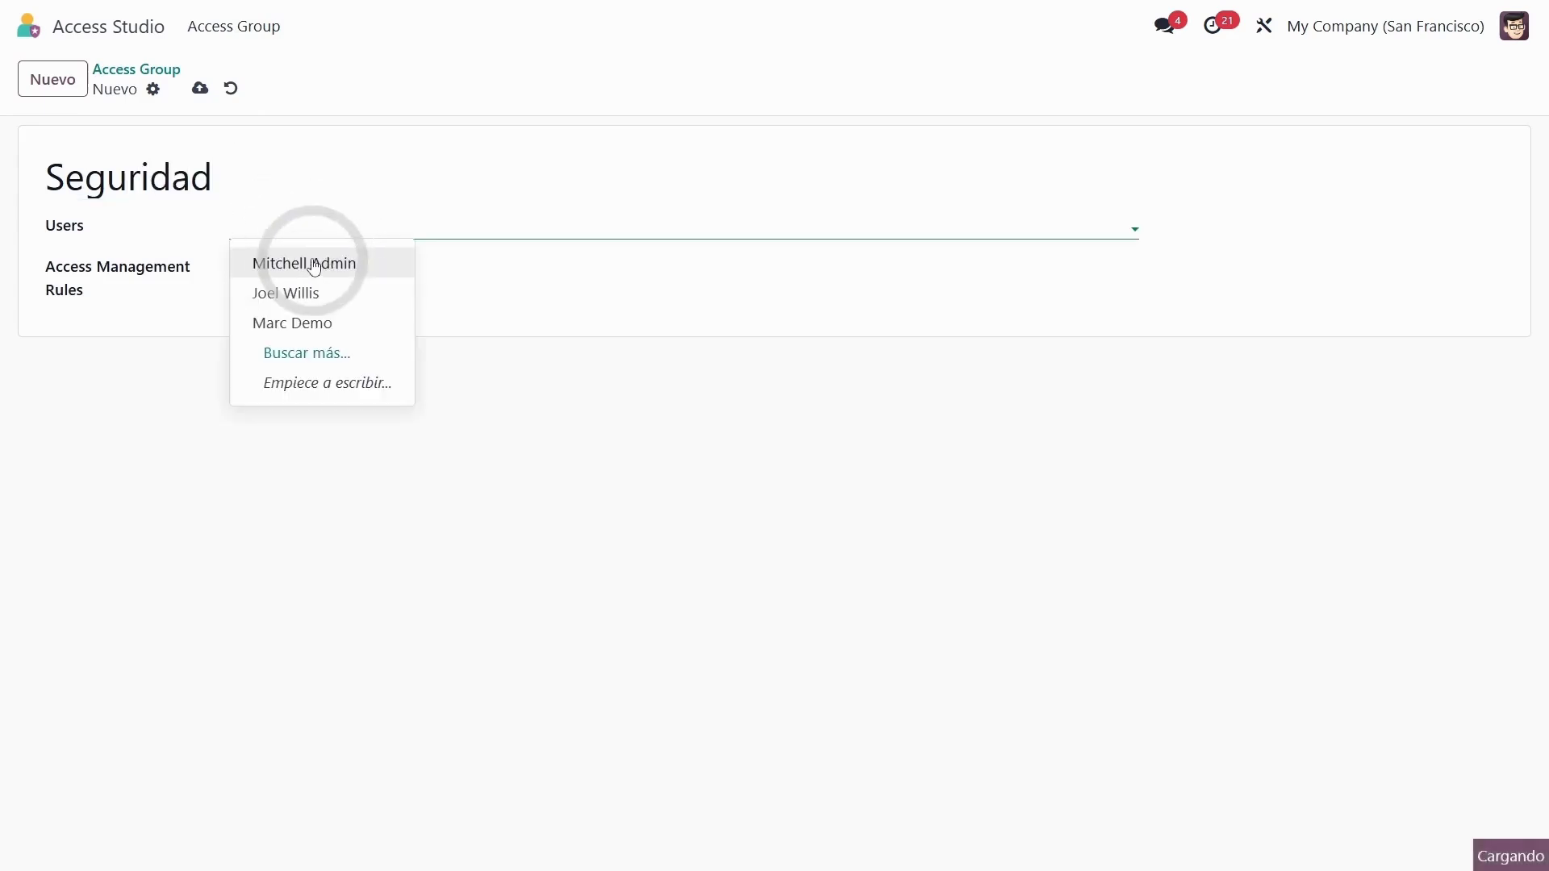
click(343, 280)
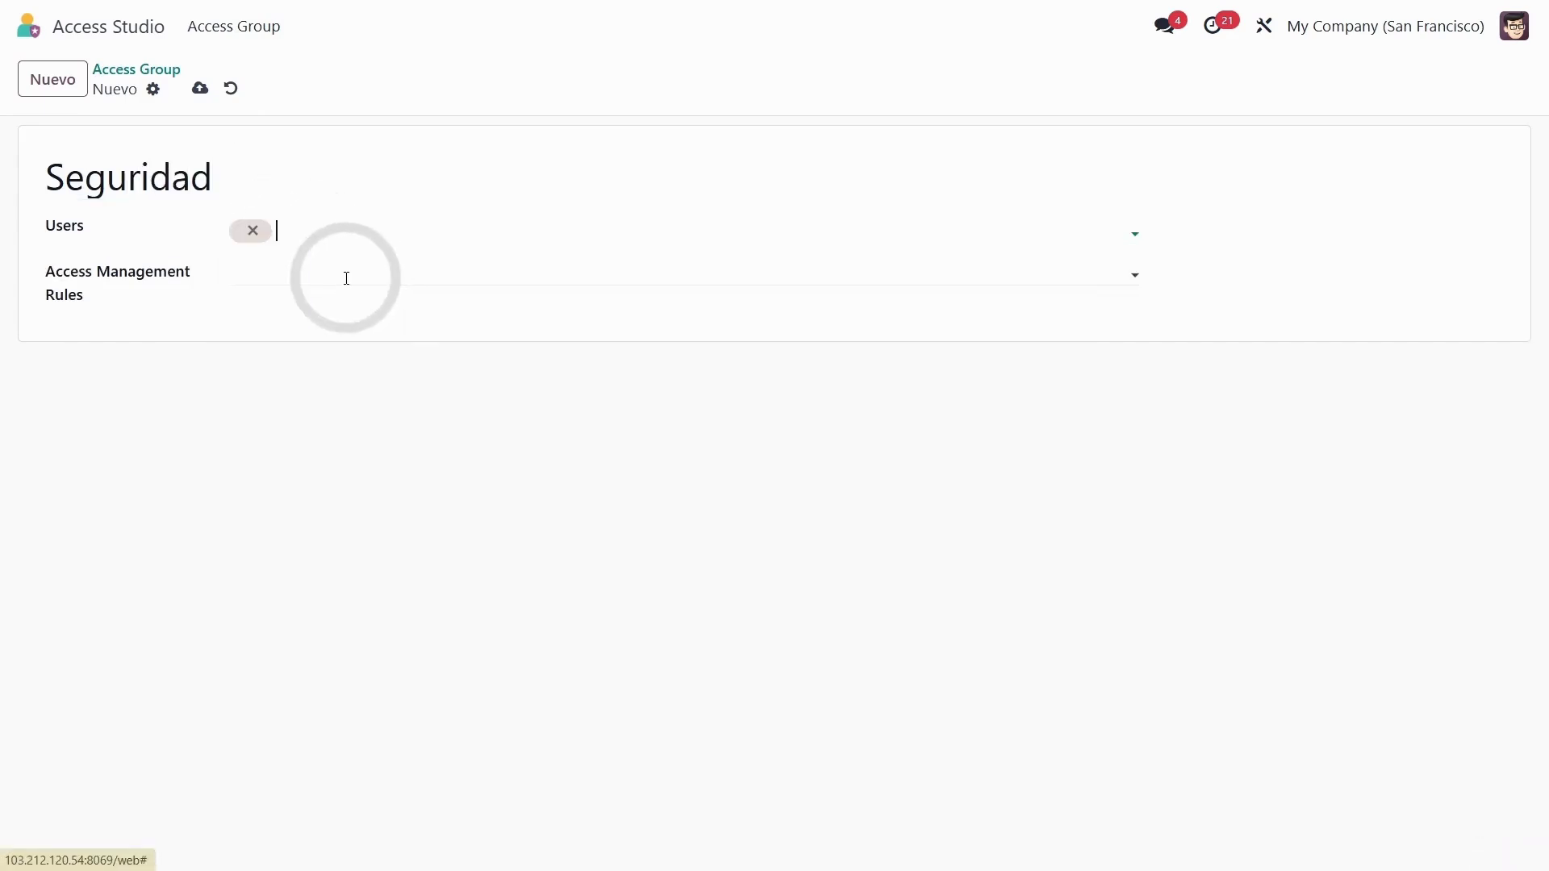
click(419, 263)
click(526, 263)
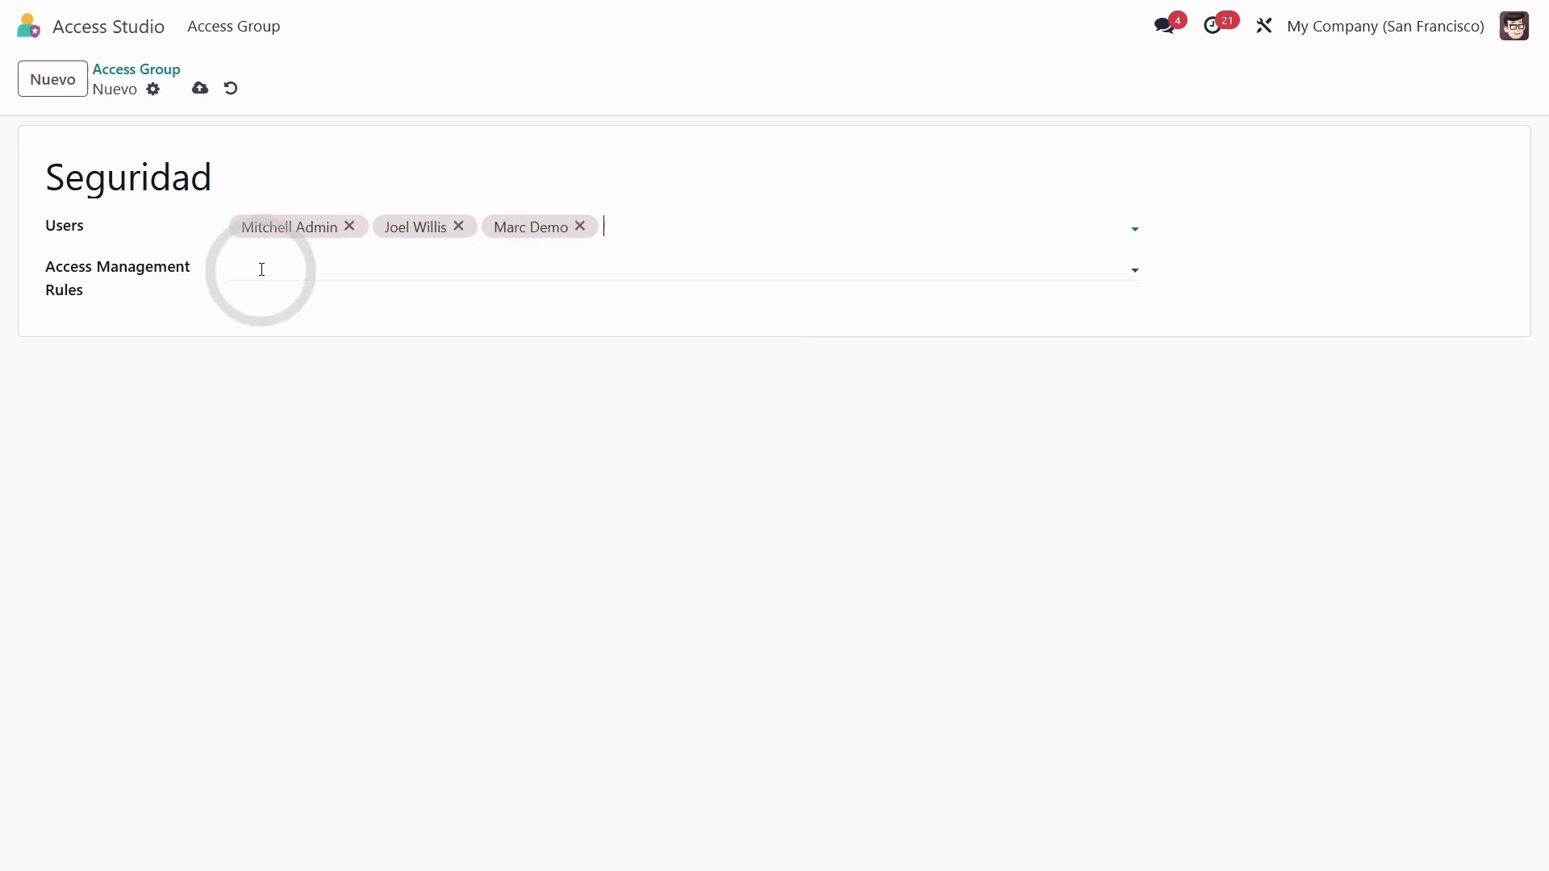
key(alt+h)
Open the Permisos asombrosos rule from the Access Management list and check which users can be assigned.
click(451, 175)
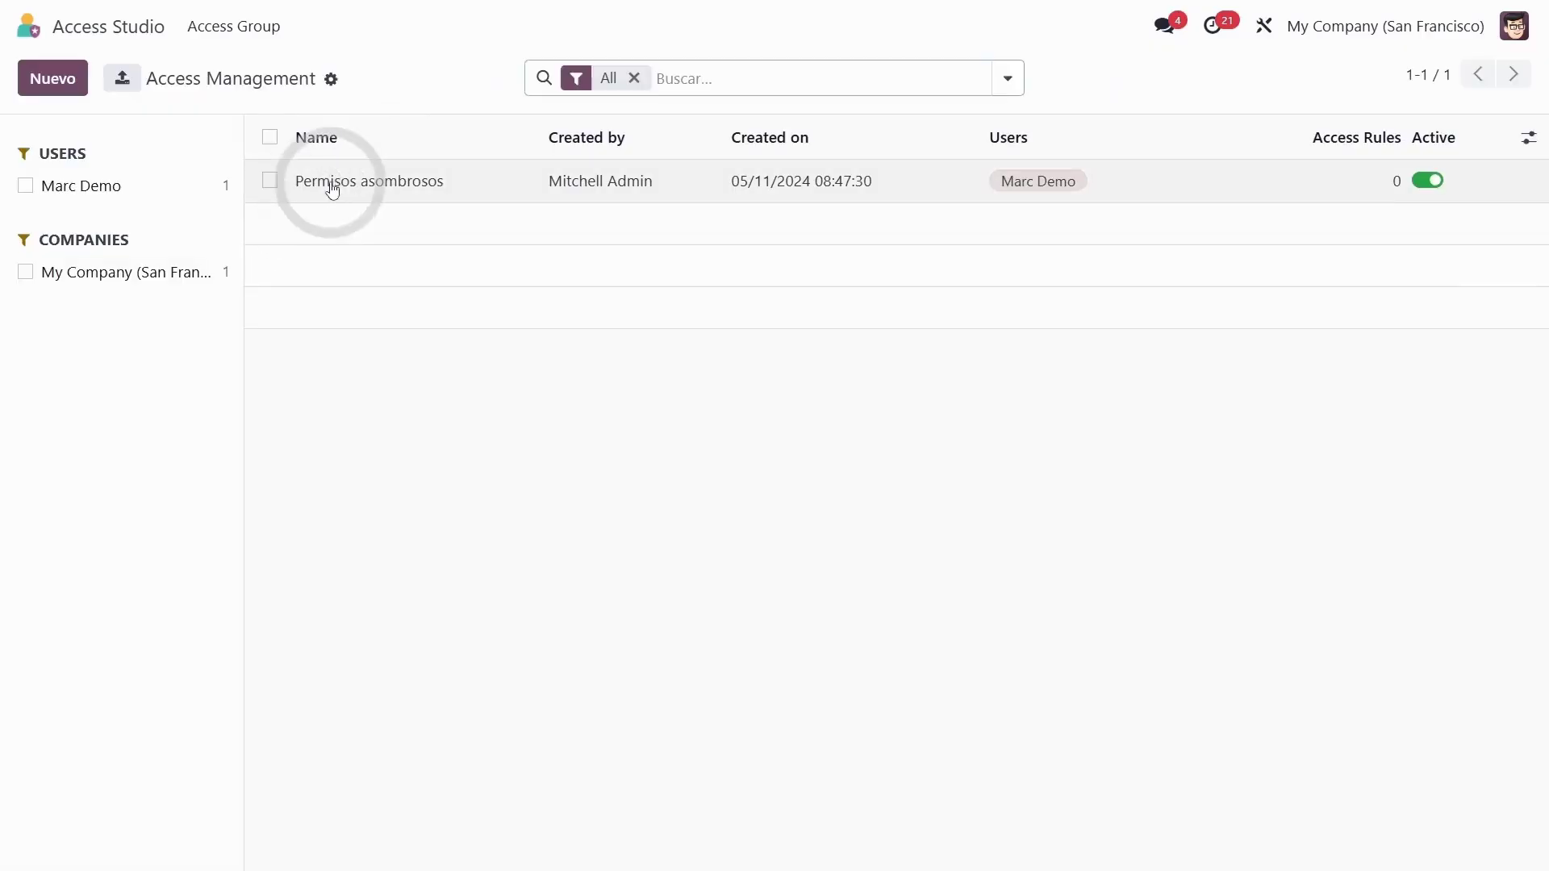
click(329, 181)
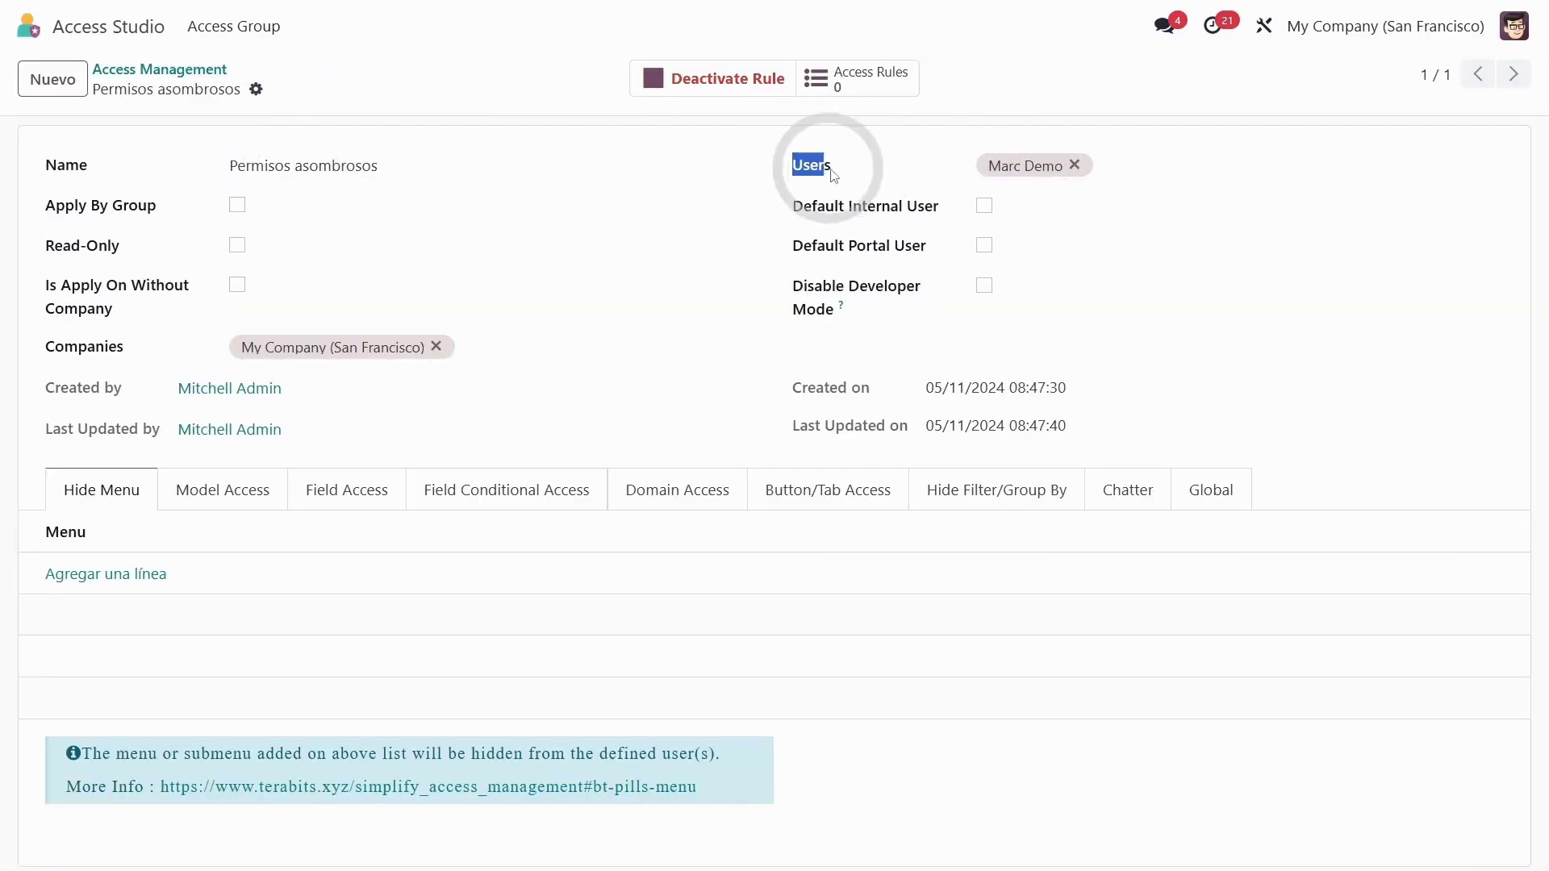
click(1164, 277)
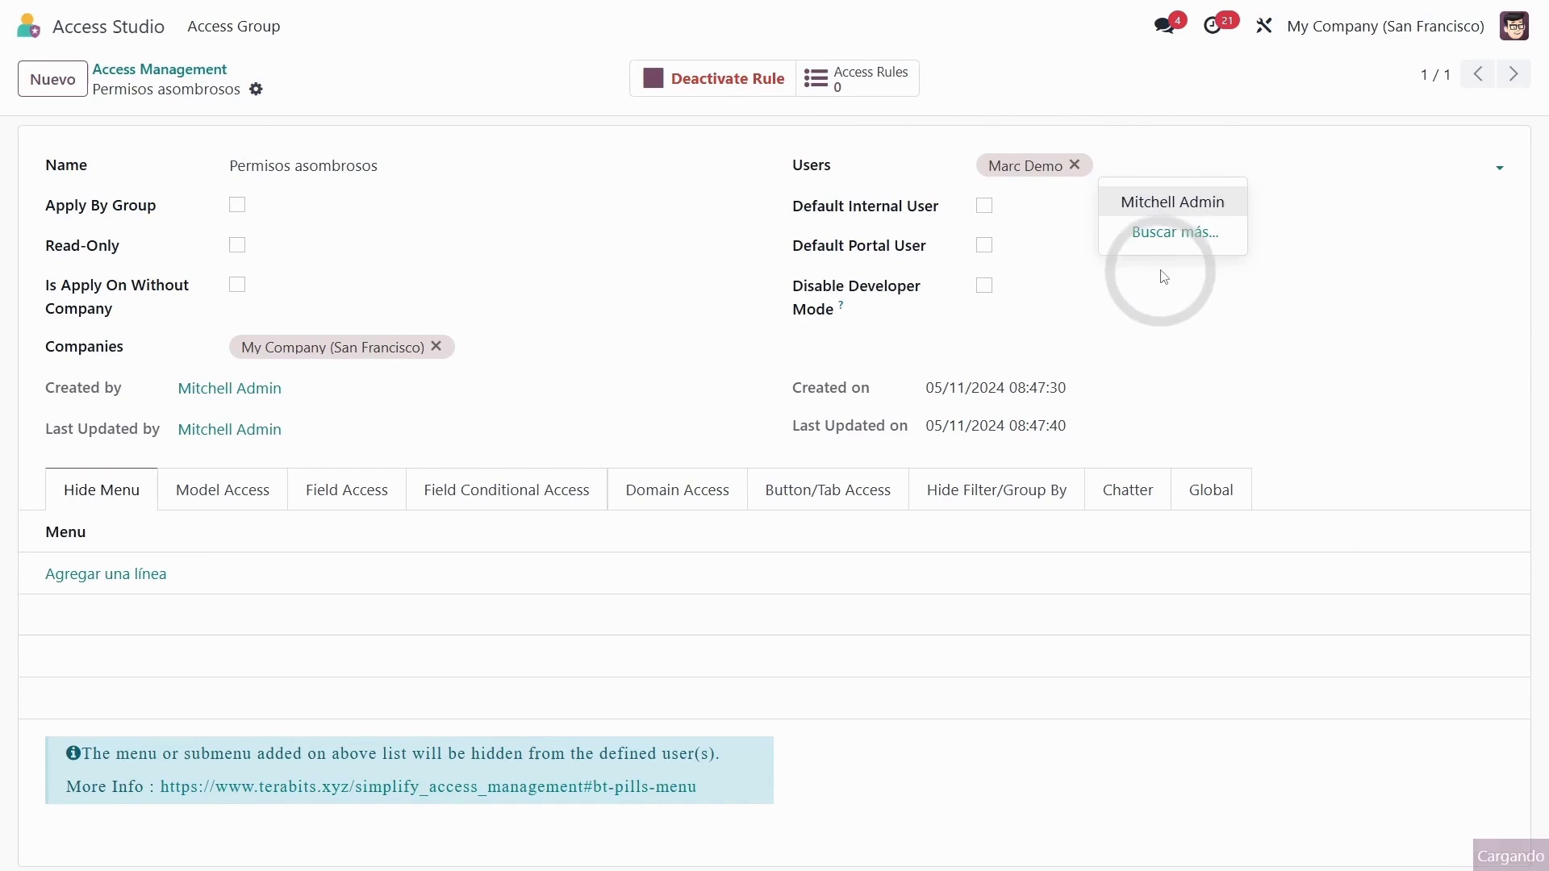
Try applying the rule by group with the Seguridad access group, and switch group application off again.
click(294, 220)
click(237, 205)
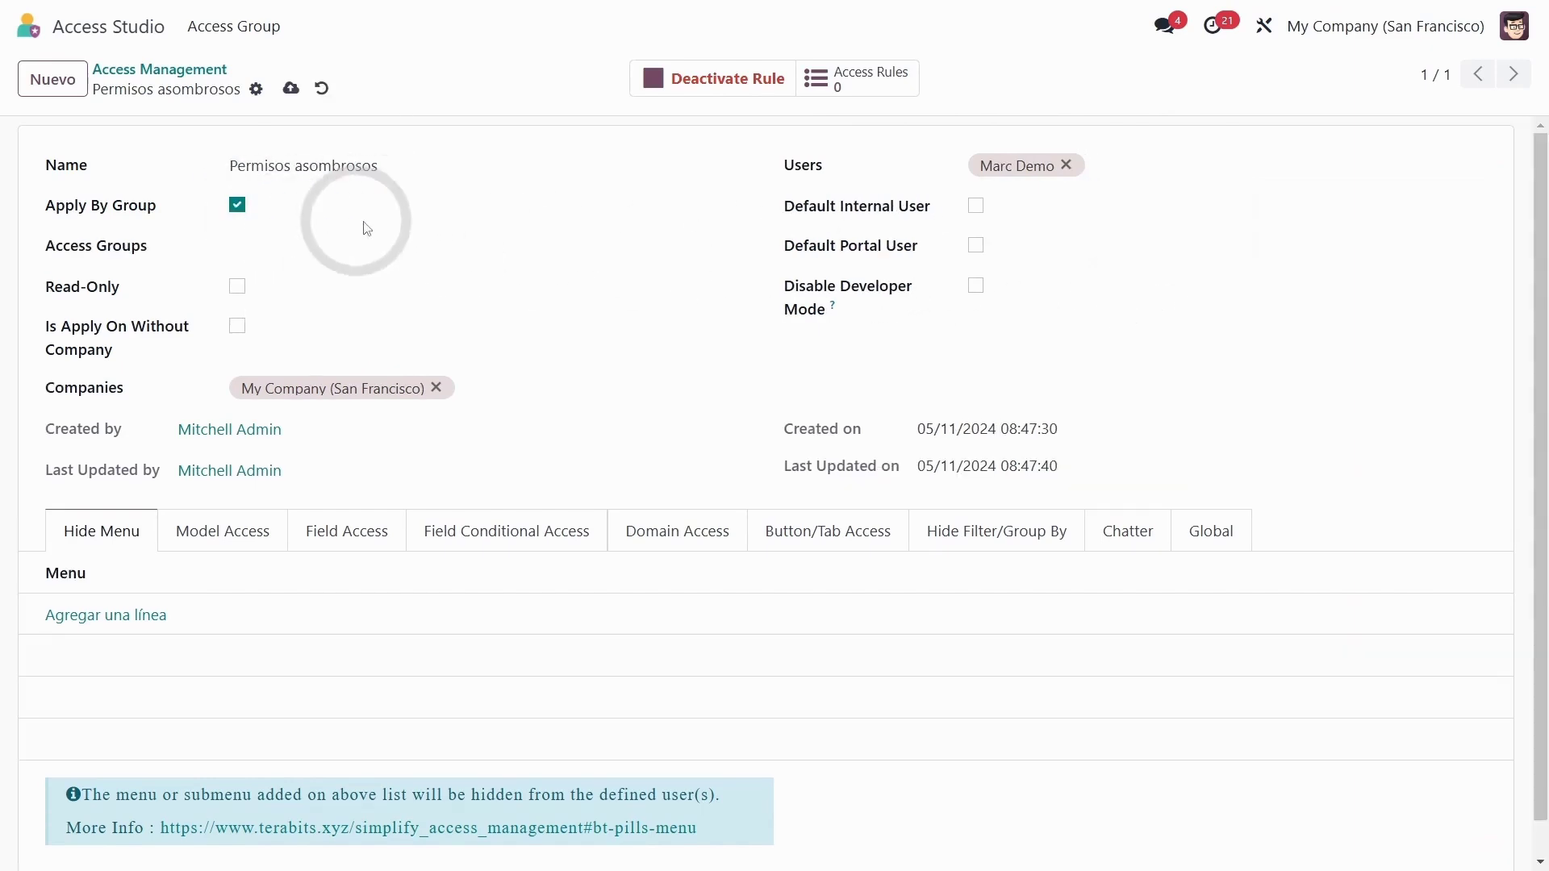
click(292, 284)
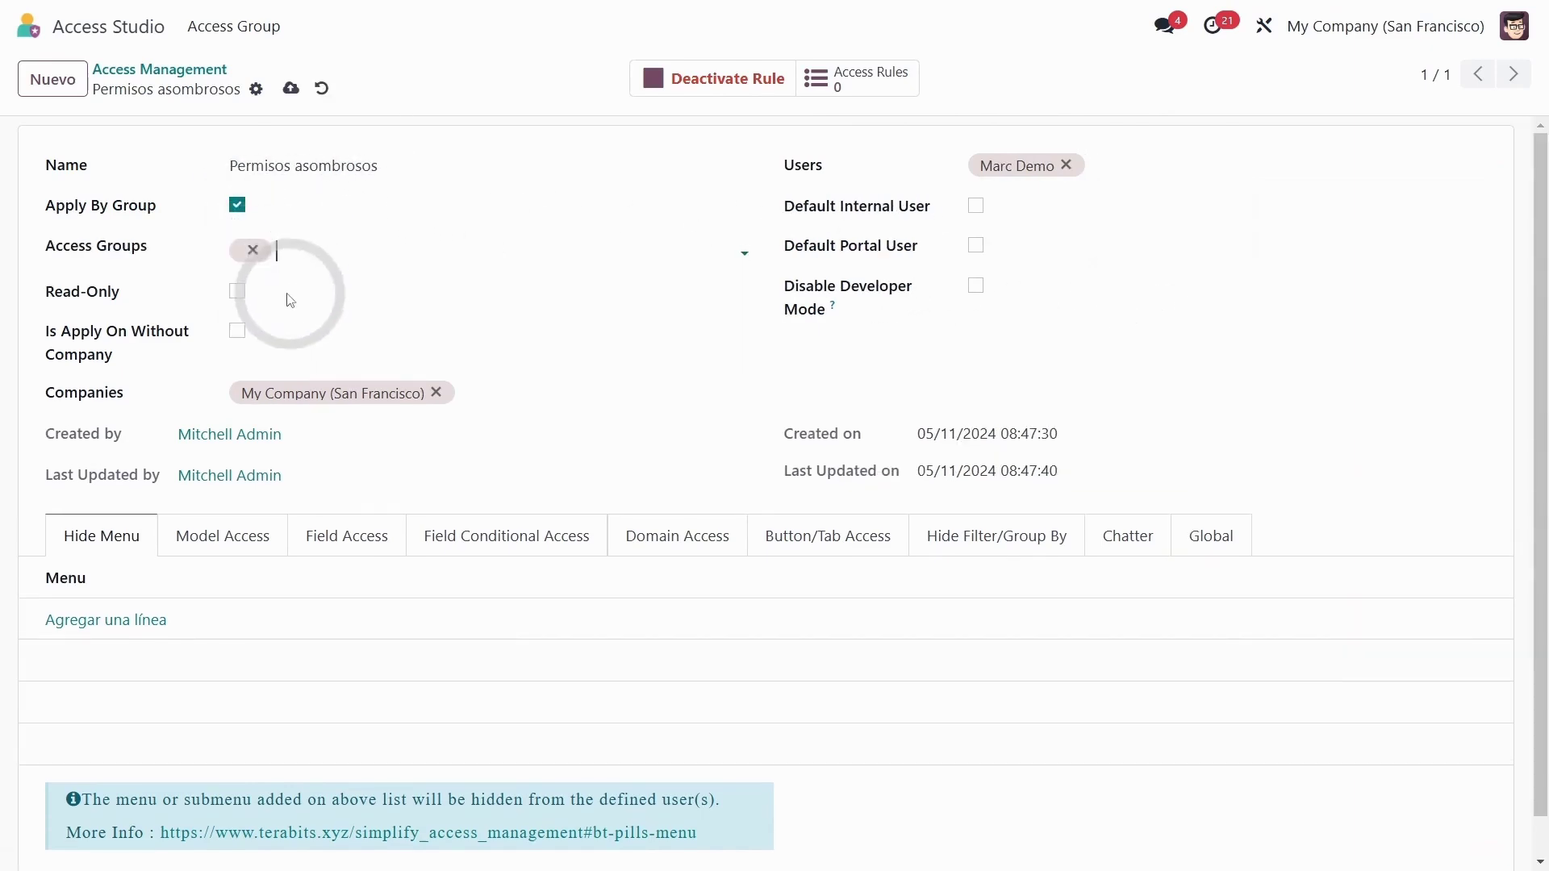
click(318, 246)
click(237, 205)
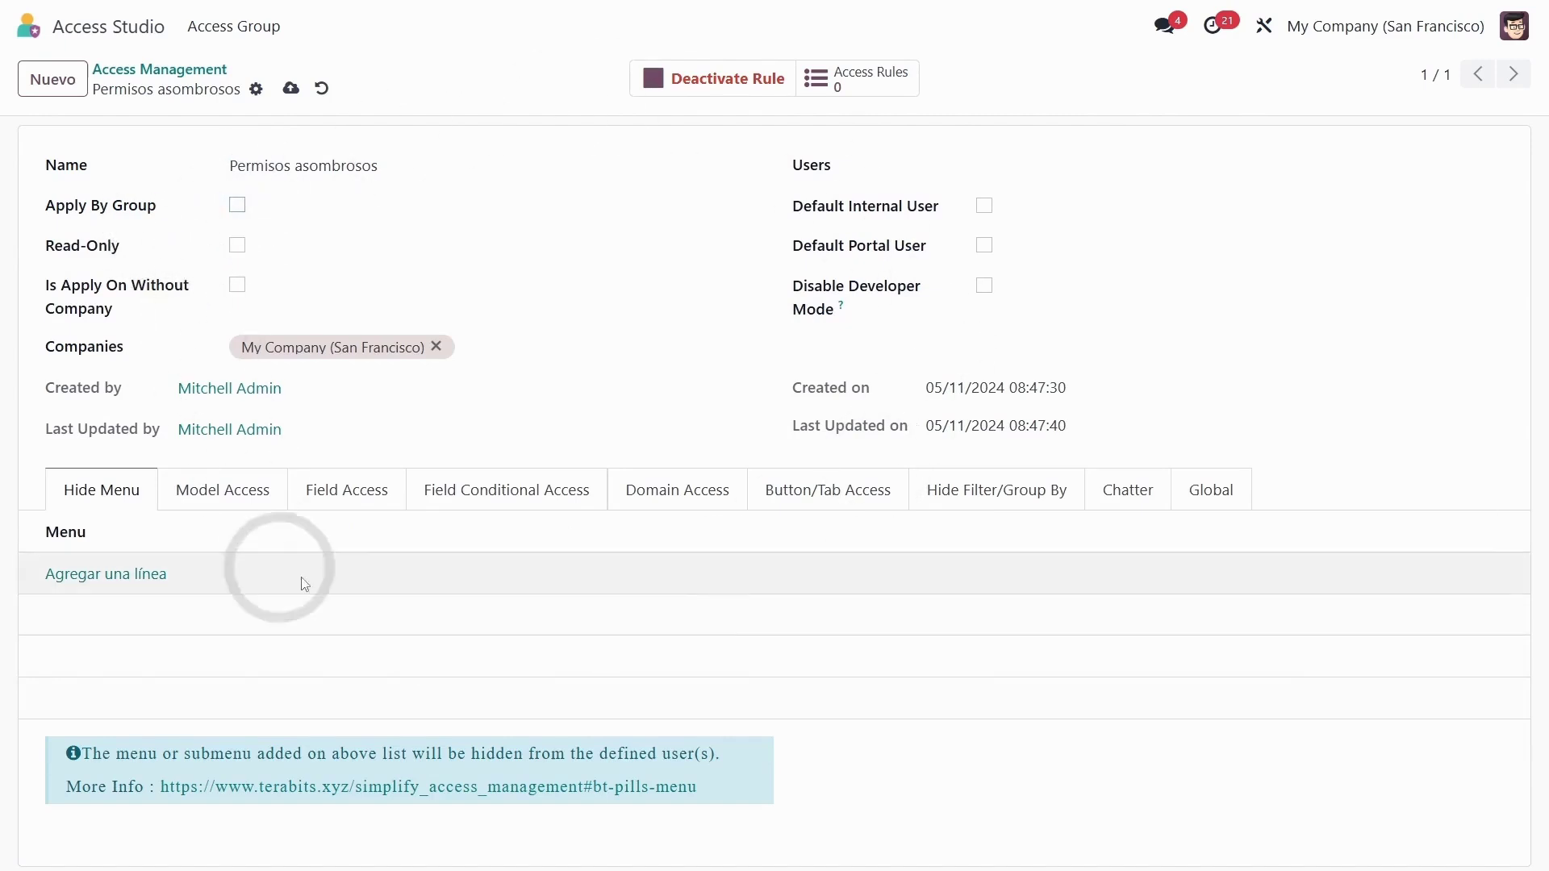
Try out the Read-Only option on the Permisos asombrosos rule.
drag(64, 255, 250, 274)
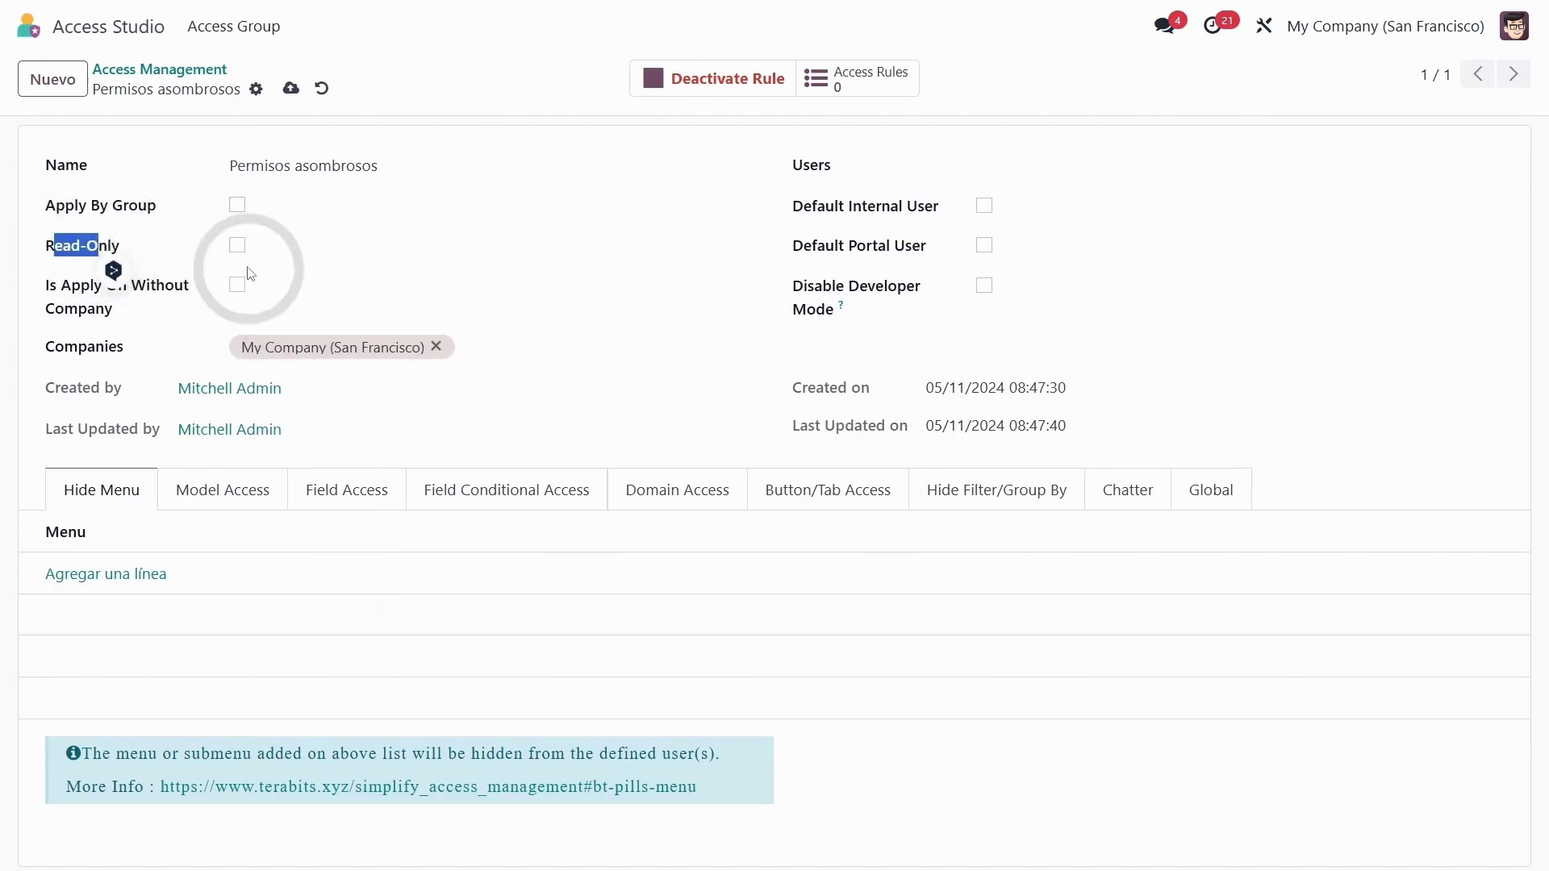
click(237, 250)
drag(47, 246, 108, 246)
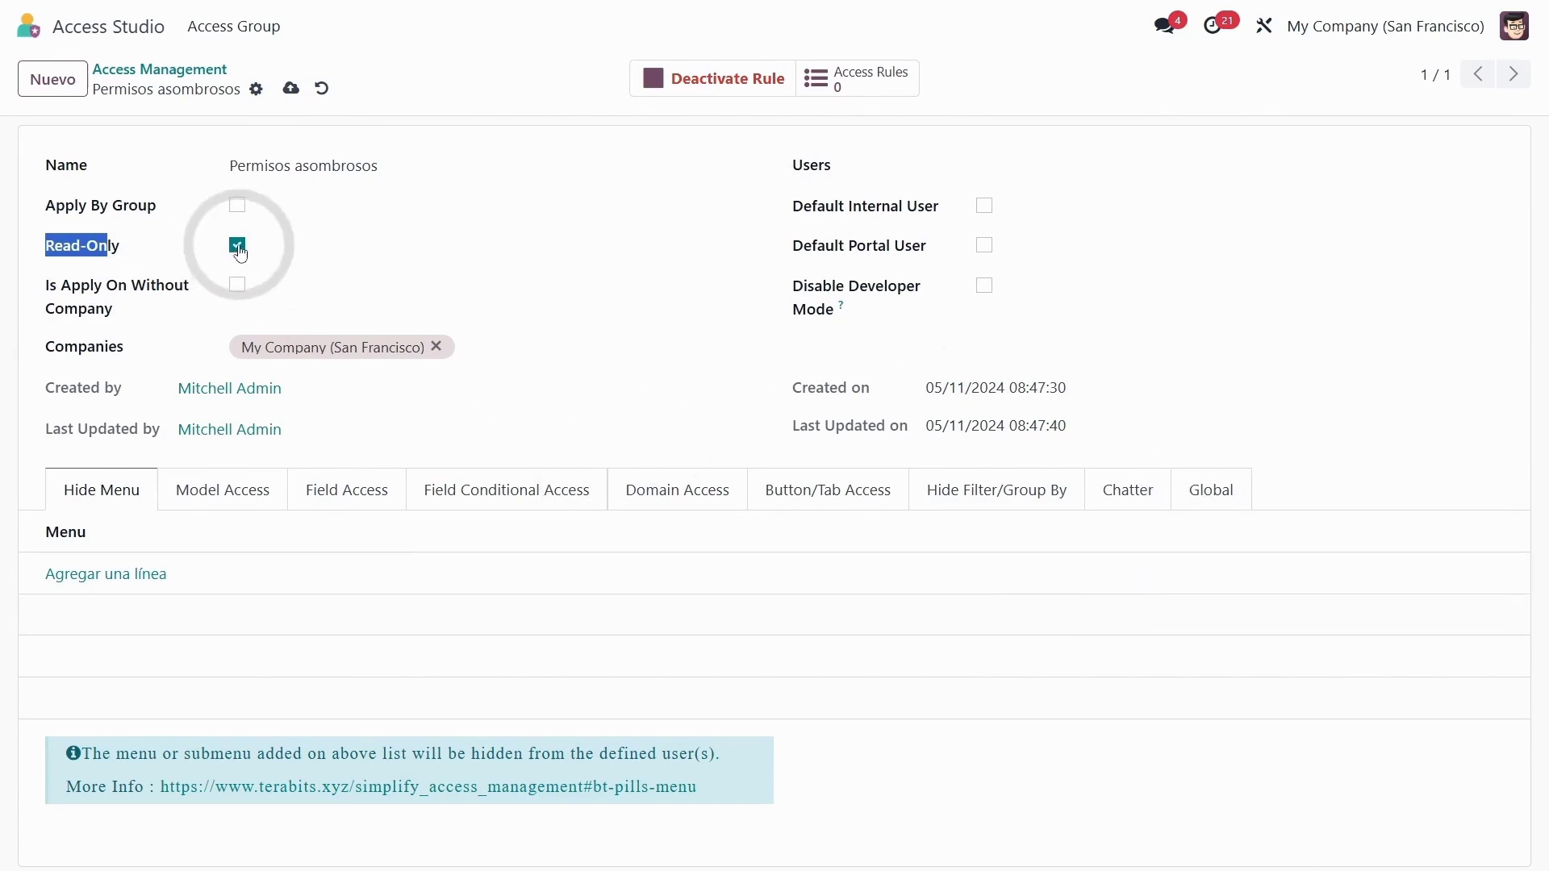
Enable Is Apply On Without Company for the rule and check which other companies can be selected.
drag(120, 317, 46, 283)
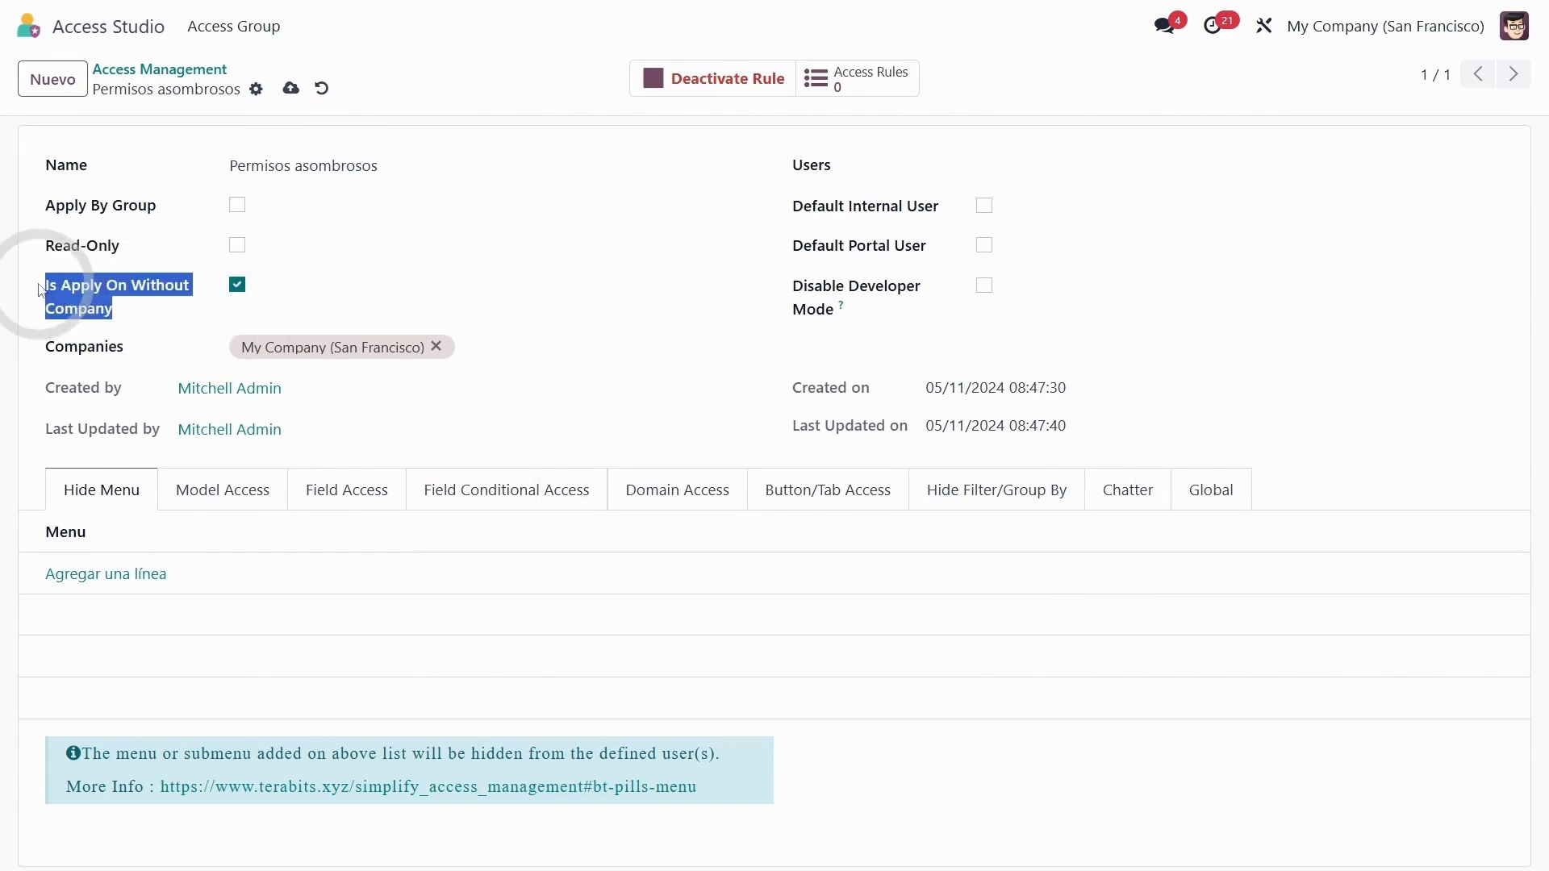
click(401, 353)
click(474, 346)
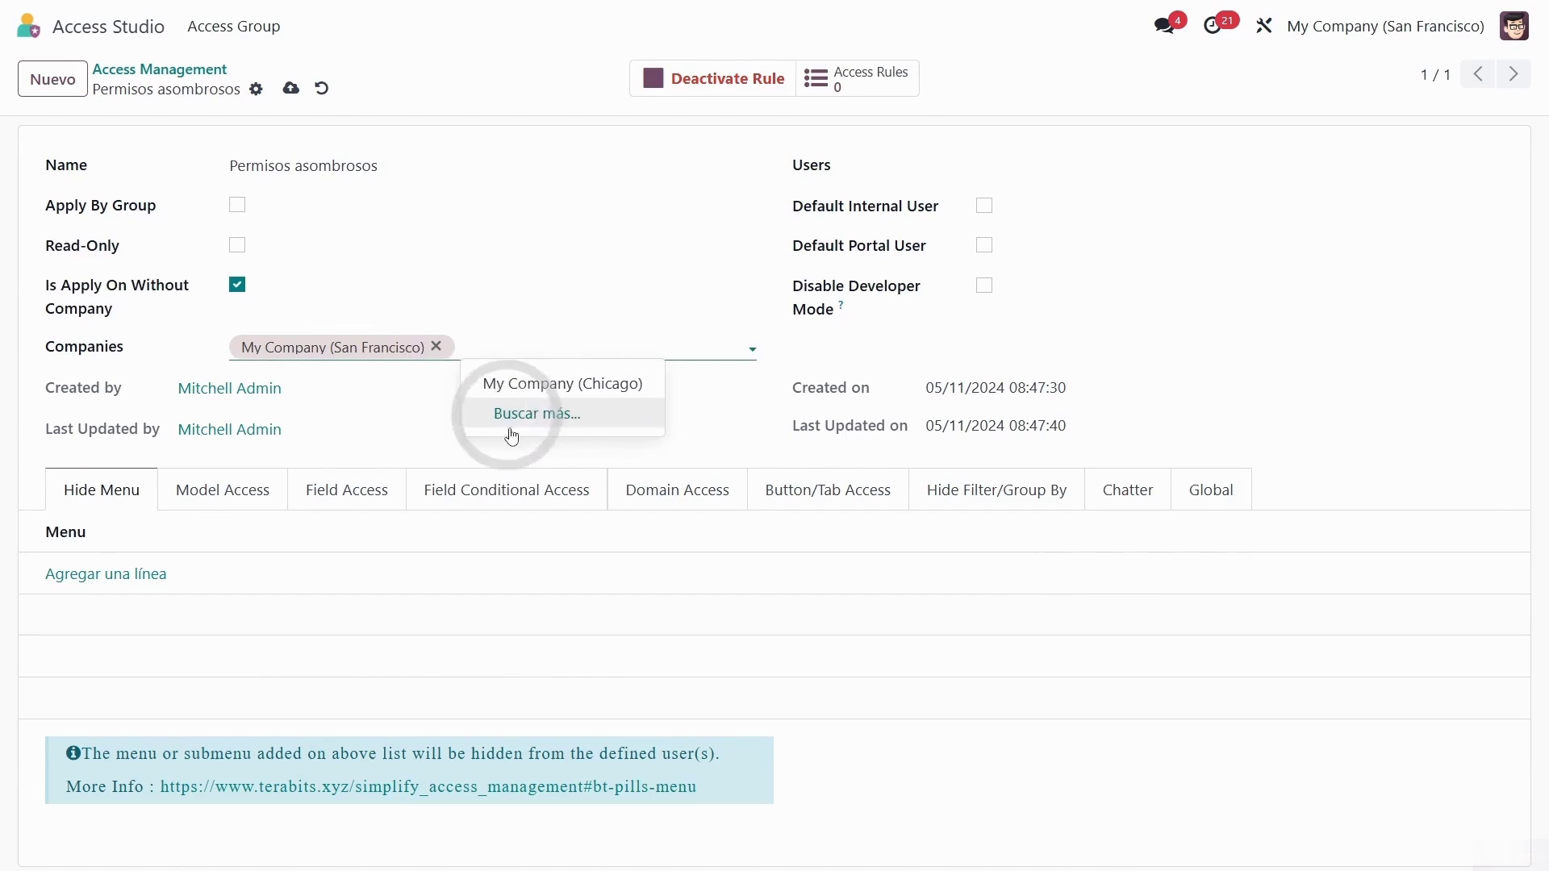
click(176, 334)
Assign the demo user to the Permisos asombrosos rule.
click(1048, 167)
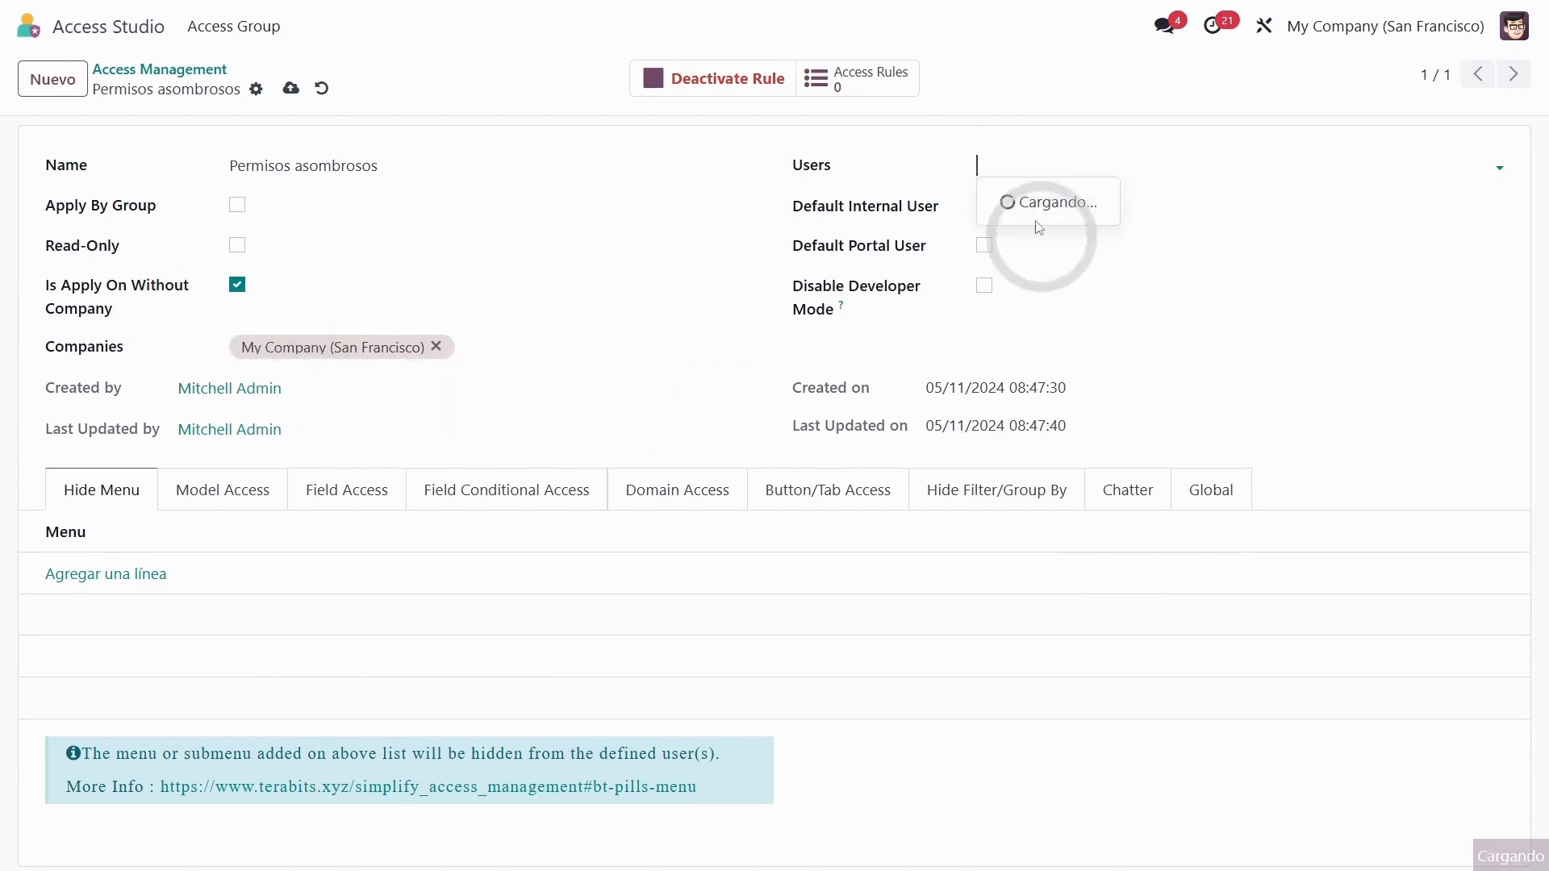
click(1043, 231)
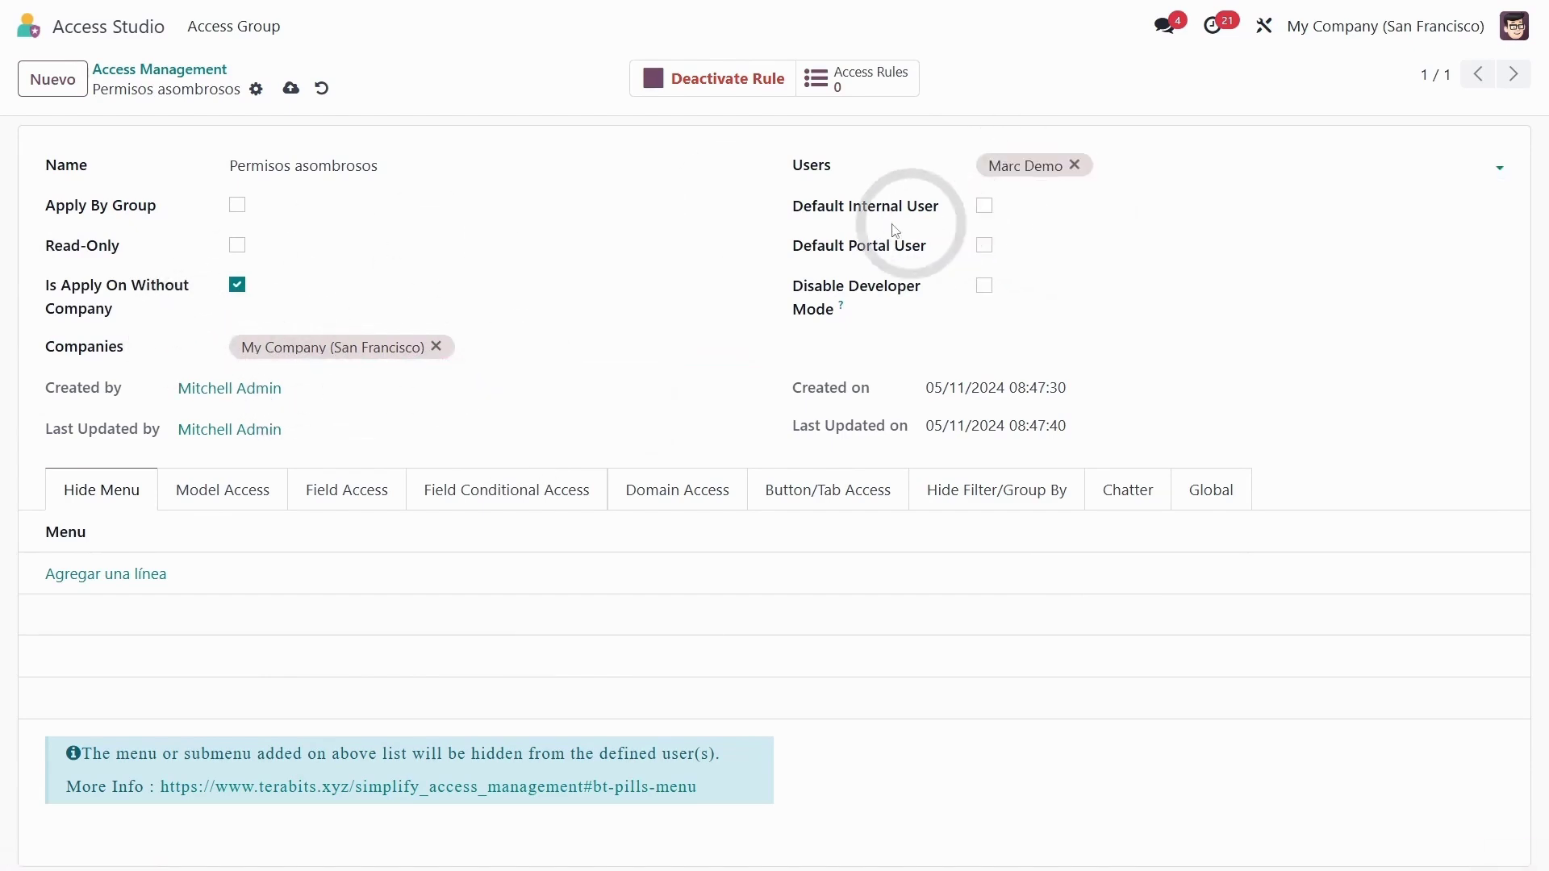
drag(805, 214, 873, 212)
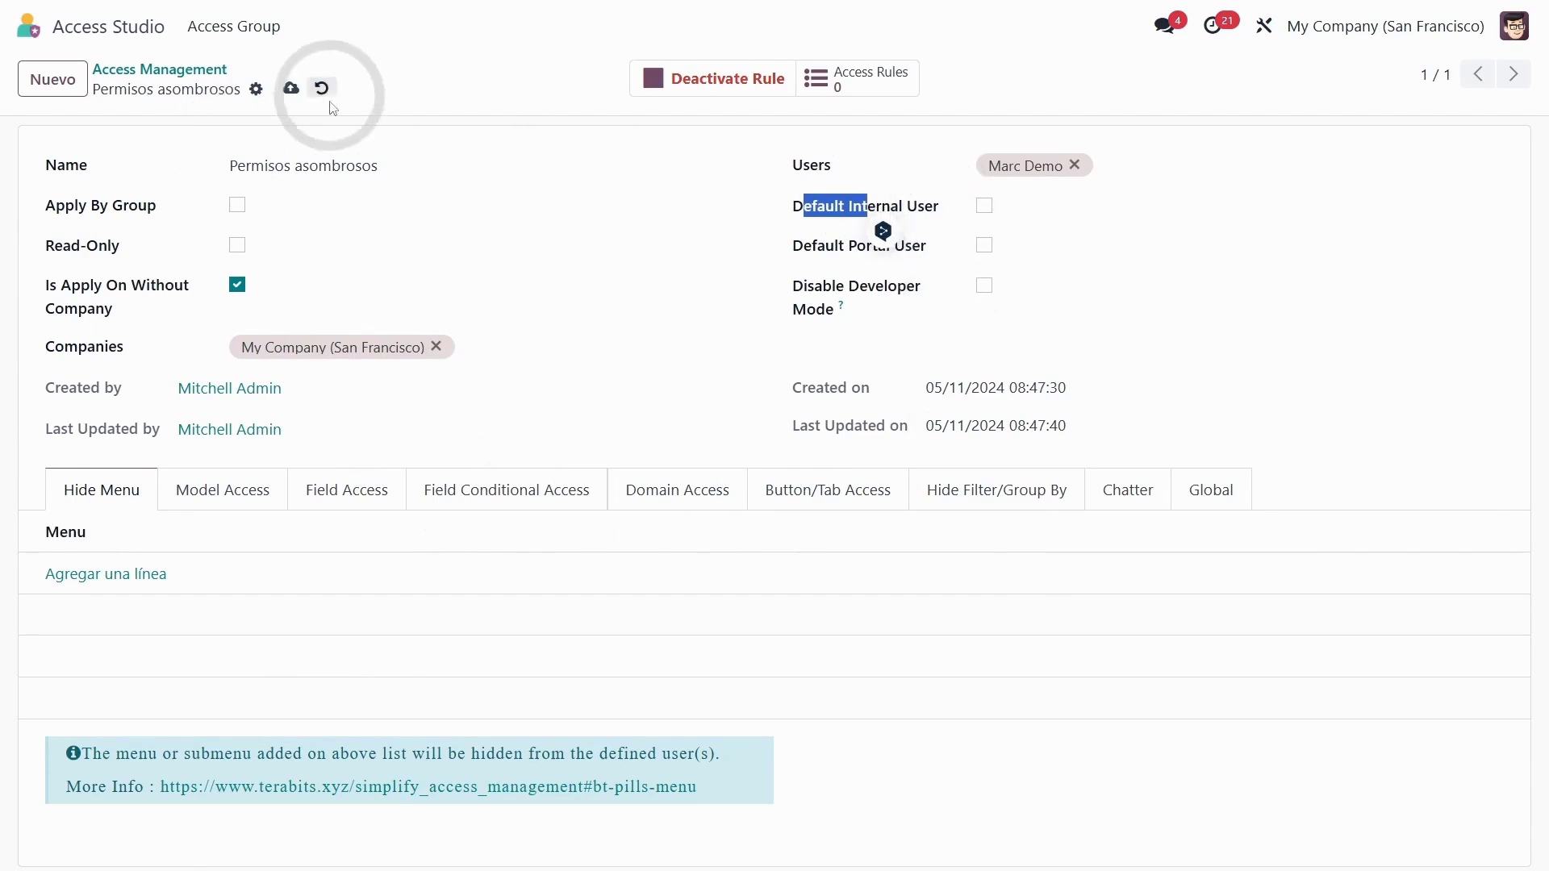
click(1061, 77)
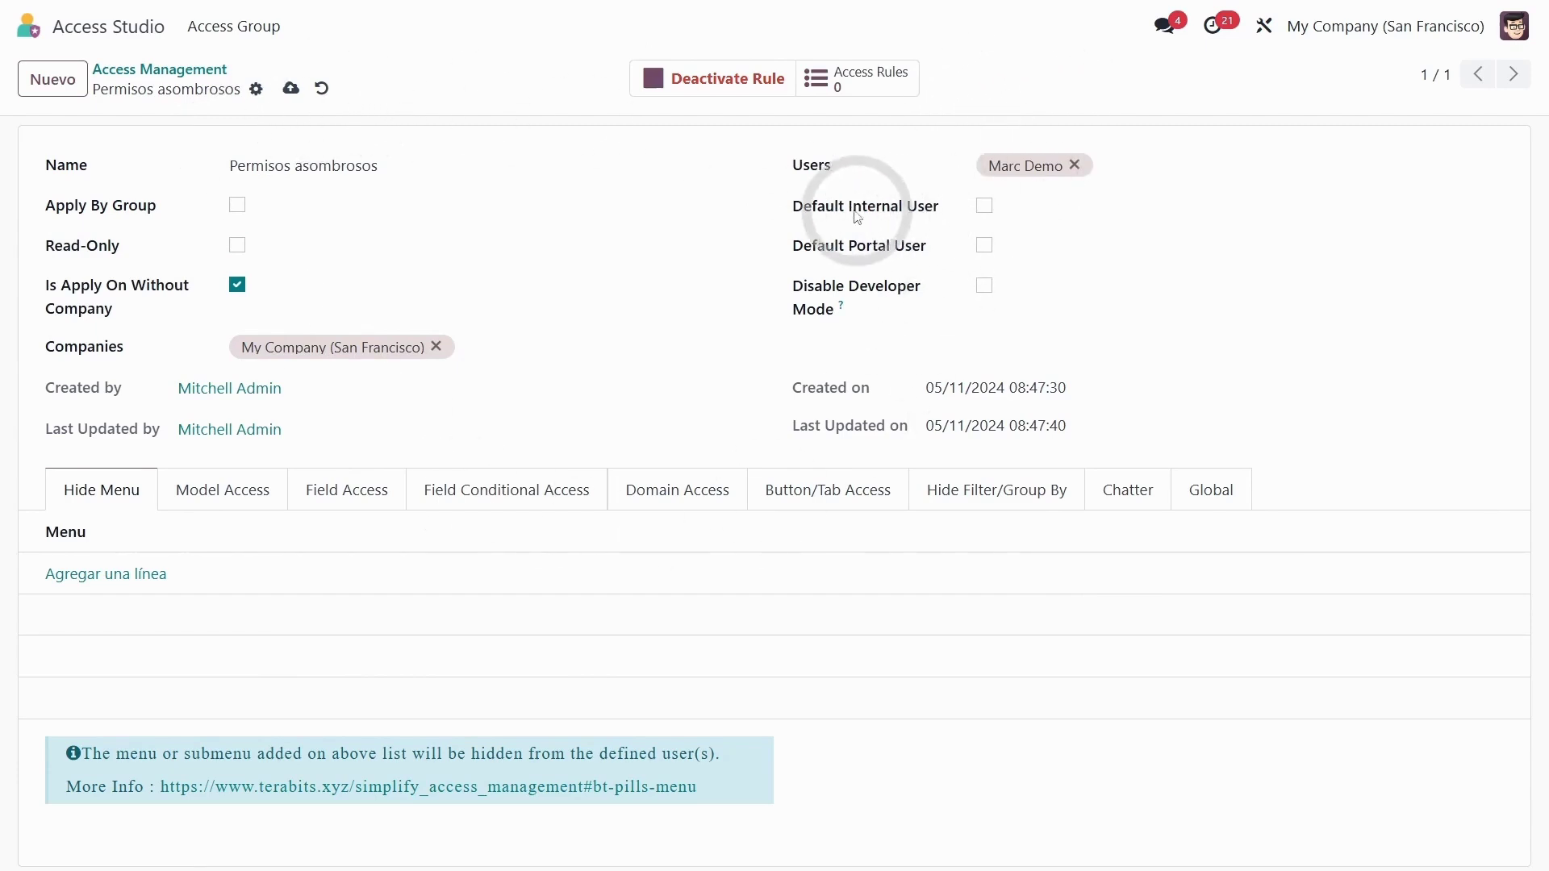
Try out the Default Internal User and Default Portal User options on the rule.
drag(927, 216, 824, 216)
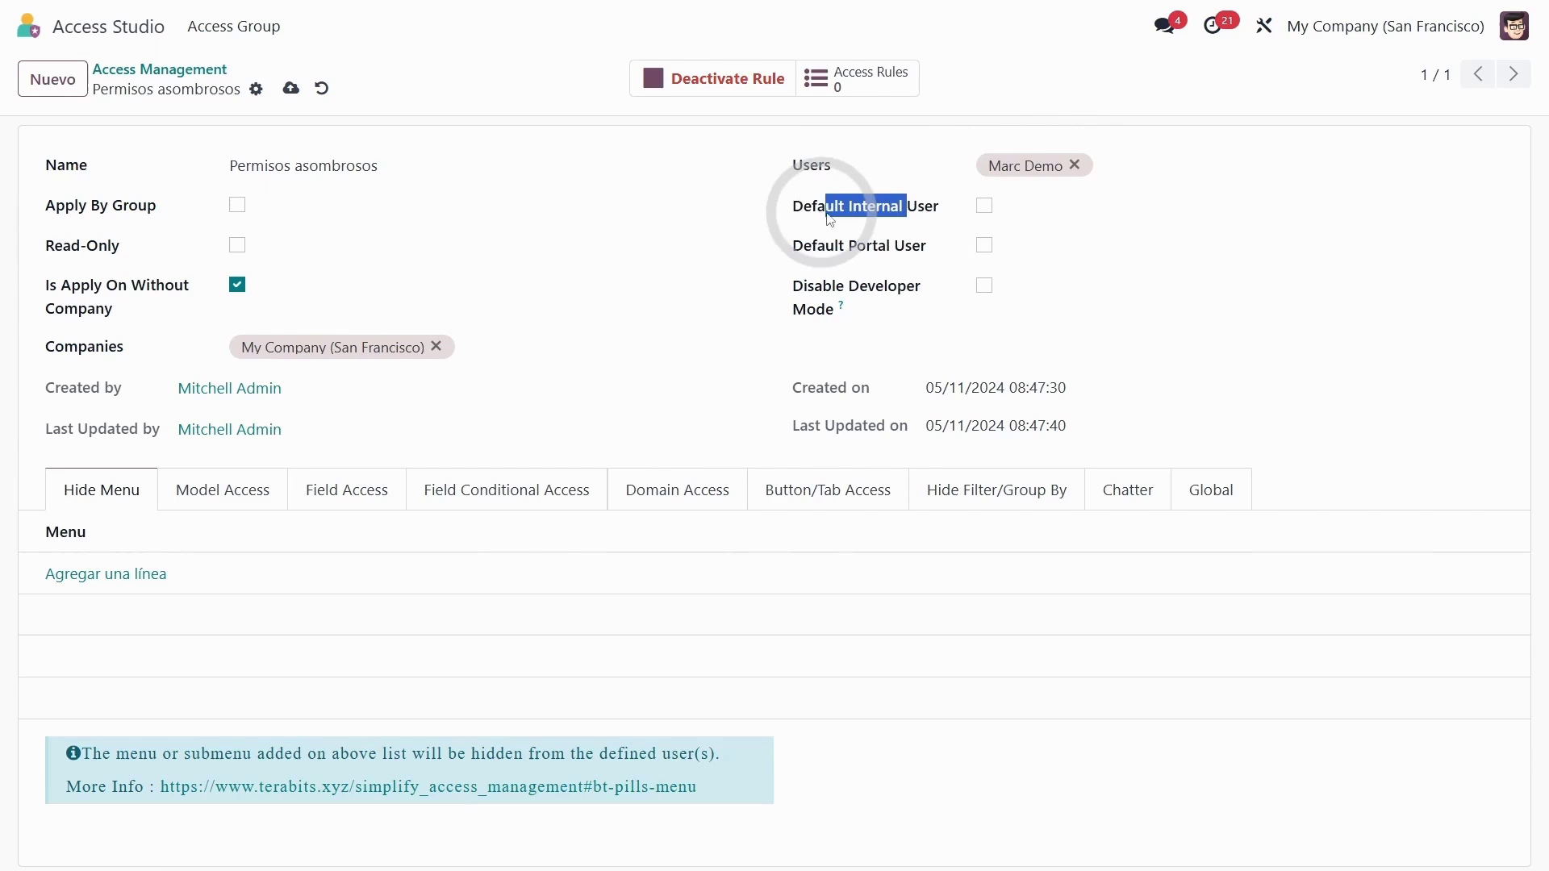
click(985, 207)
drag(930, 251, 803, 248)
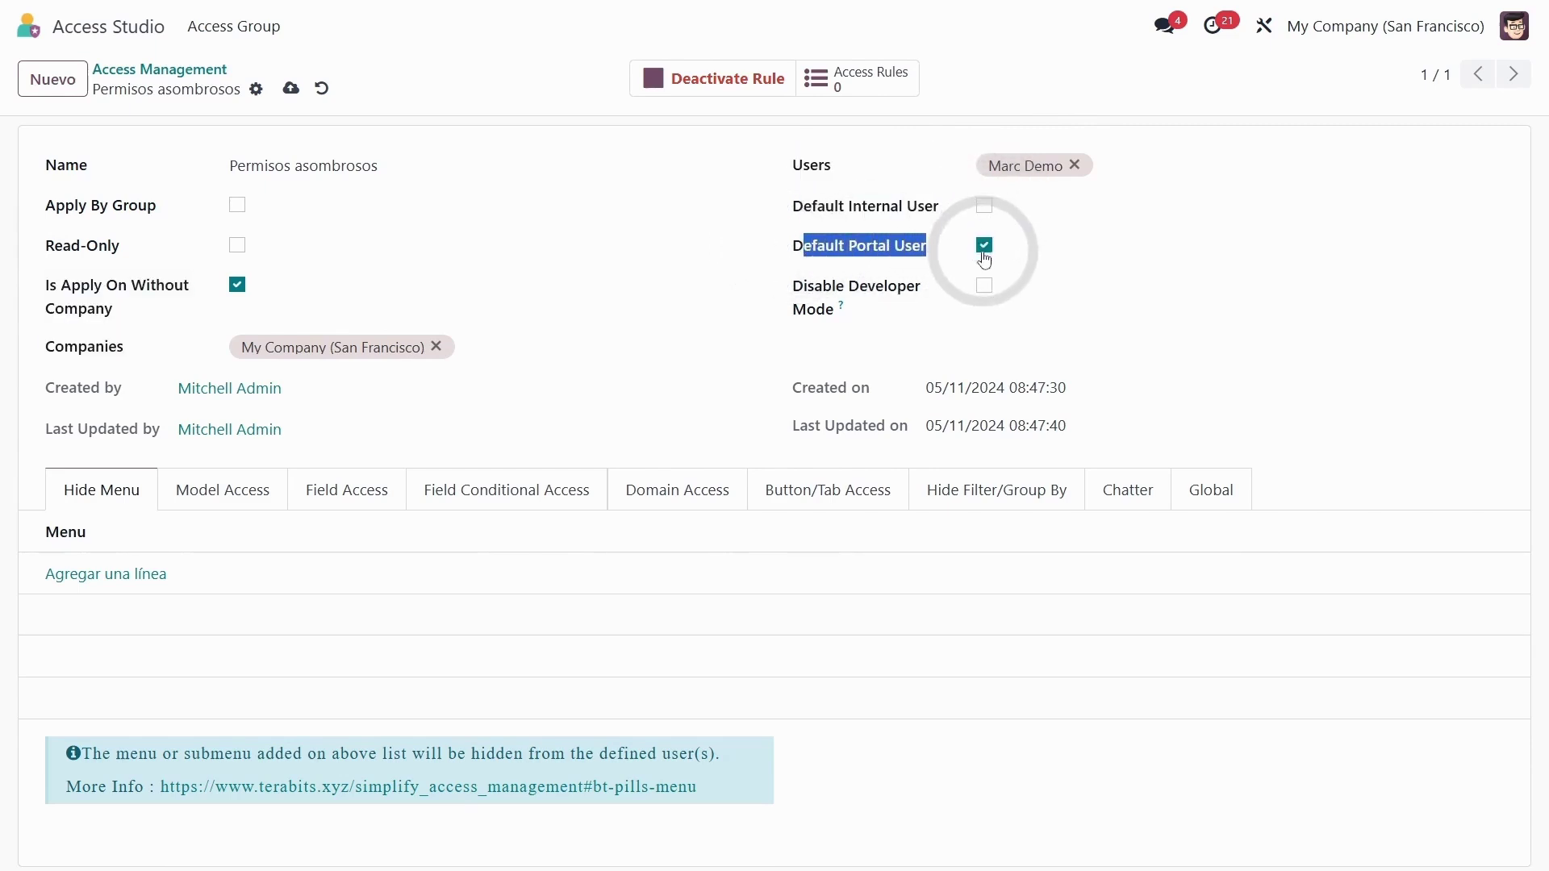
click(932, 307)
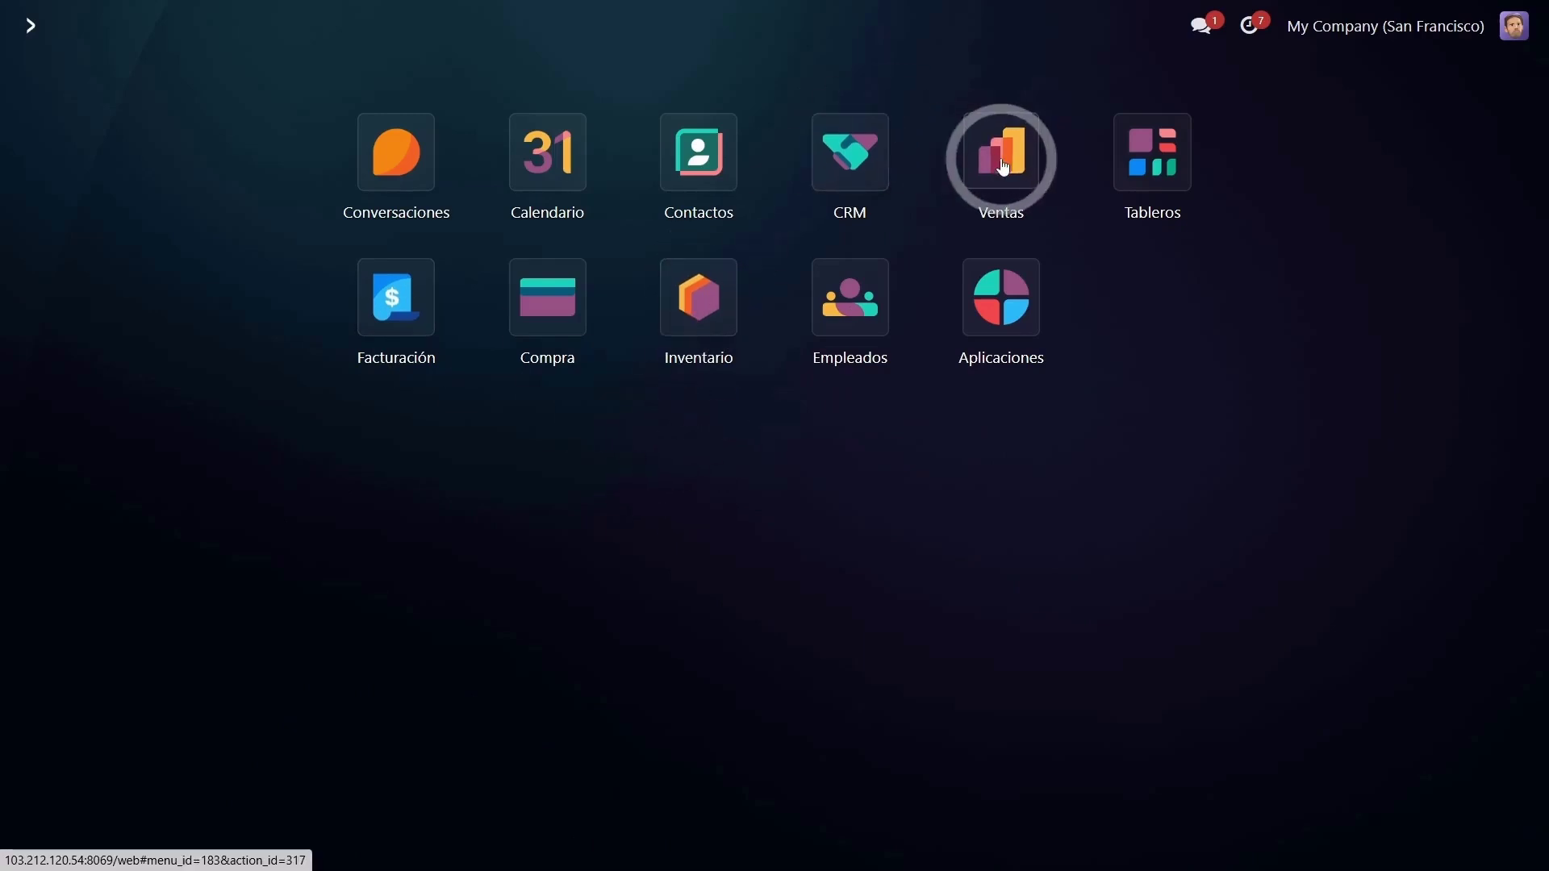
In the demo user's session, put Ventas and Inventario first among the home screen apps and view the available Ventas reports.
drag(1000, 159, 401, 162)
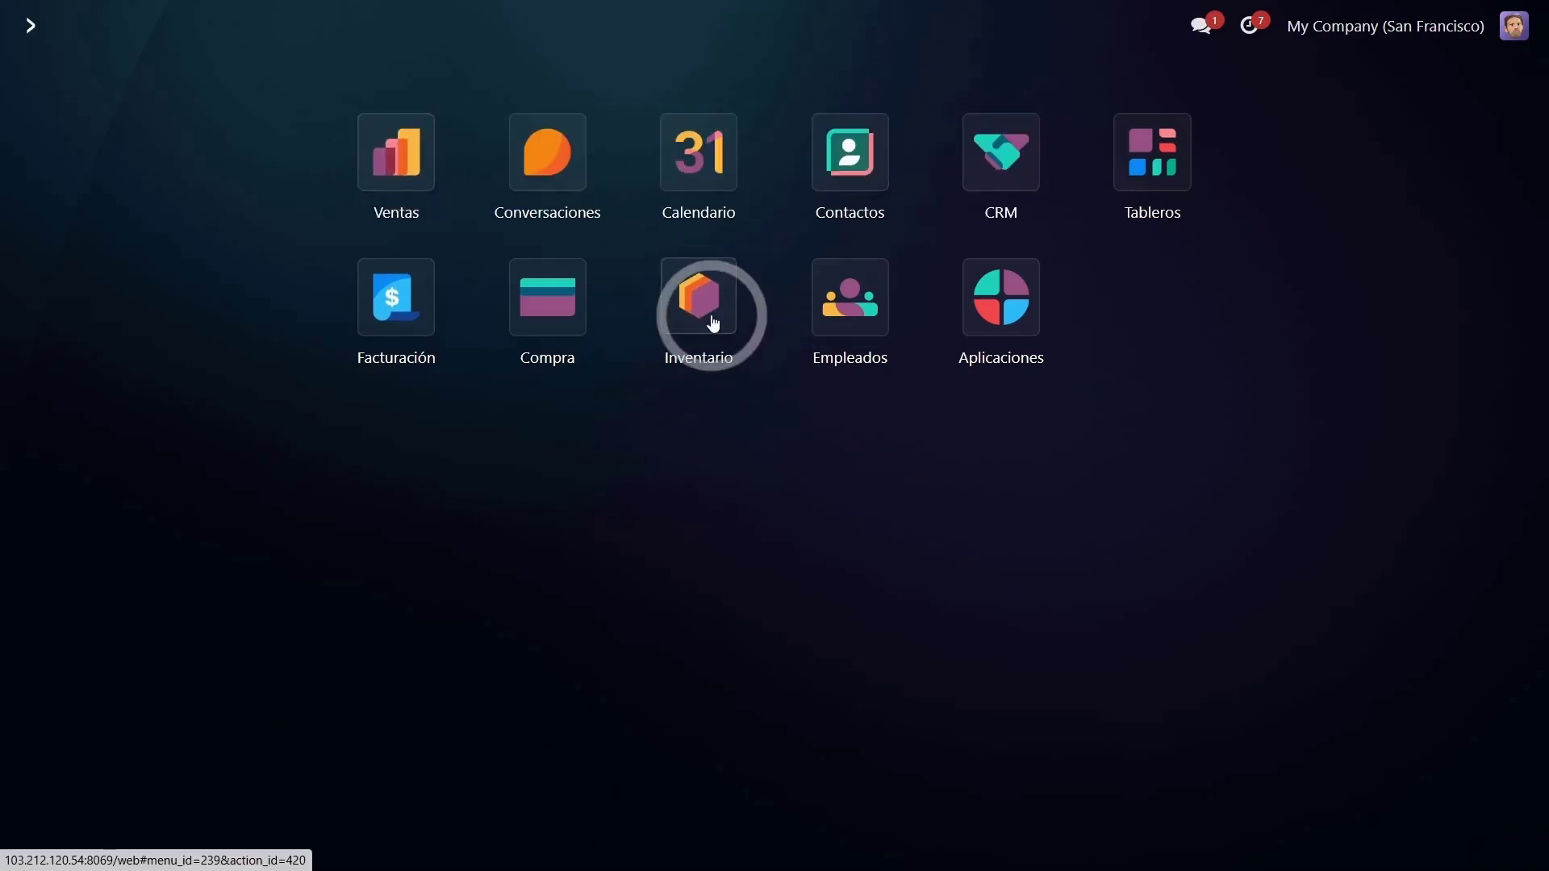
drag(709, 312, 542, 162)
click(396, 157)
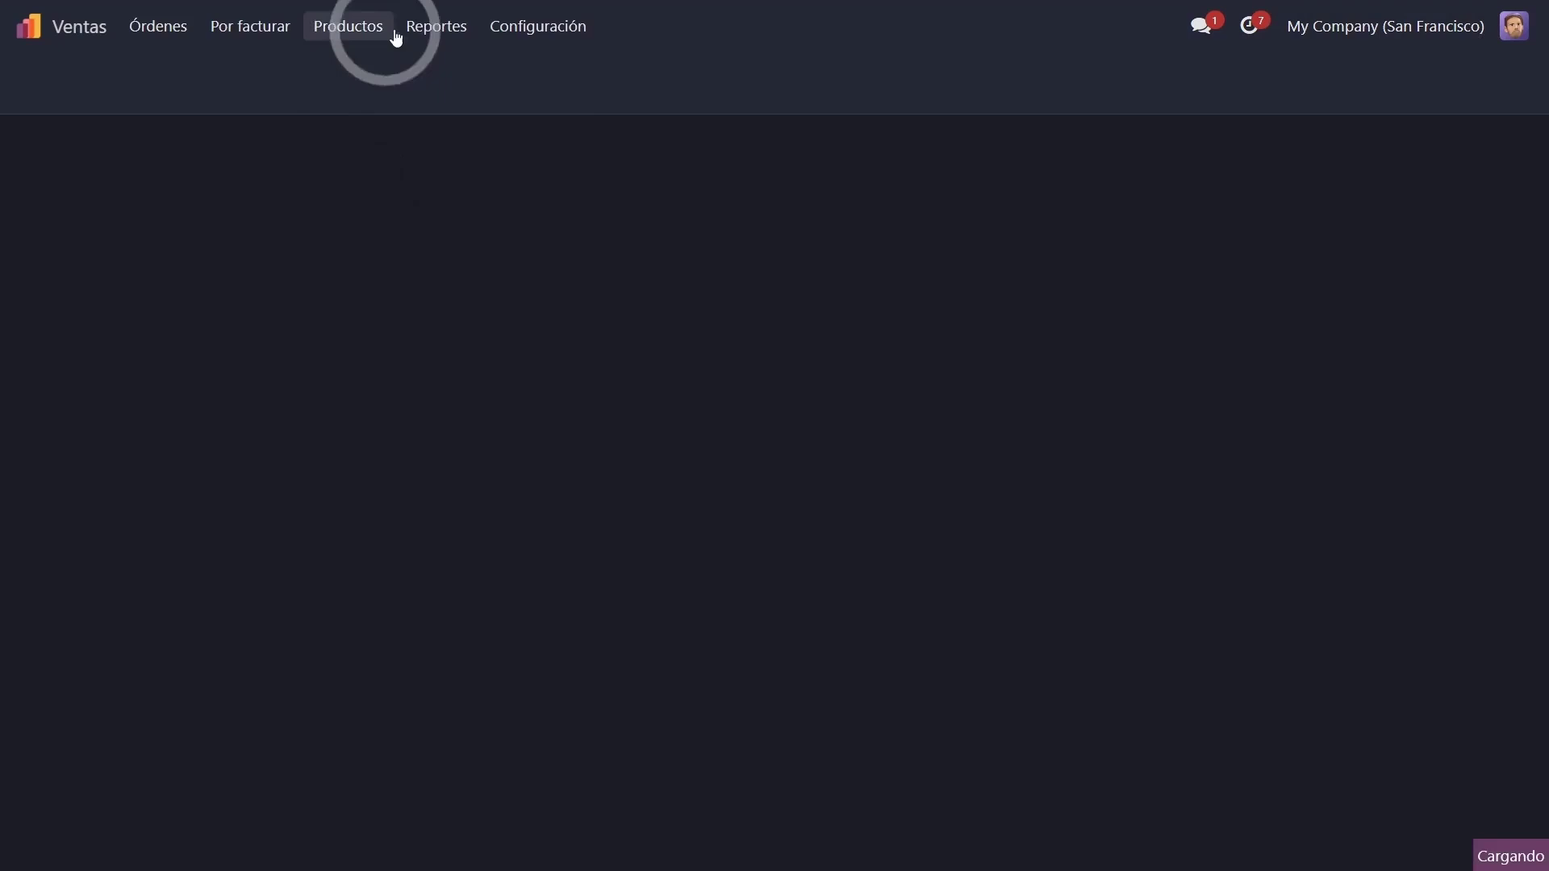
click(436, 26)
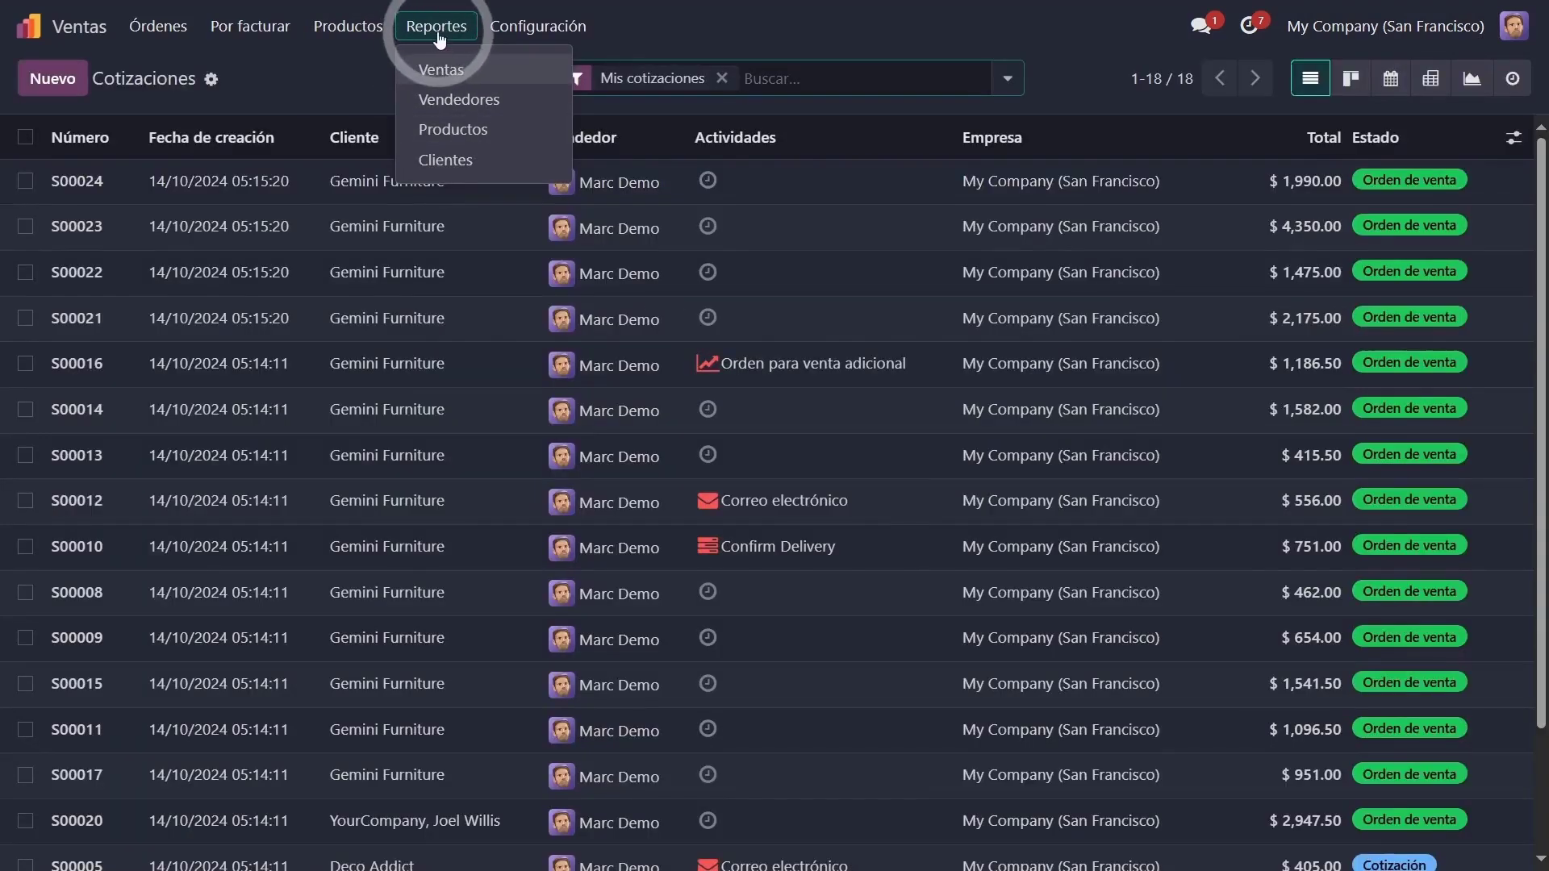
Open Inventario as the demo user and look at its reporting options.
key(alt+h)
click(556, 182)
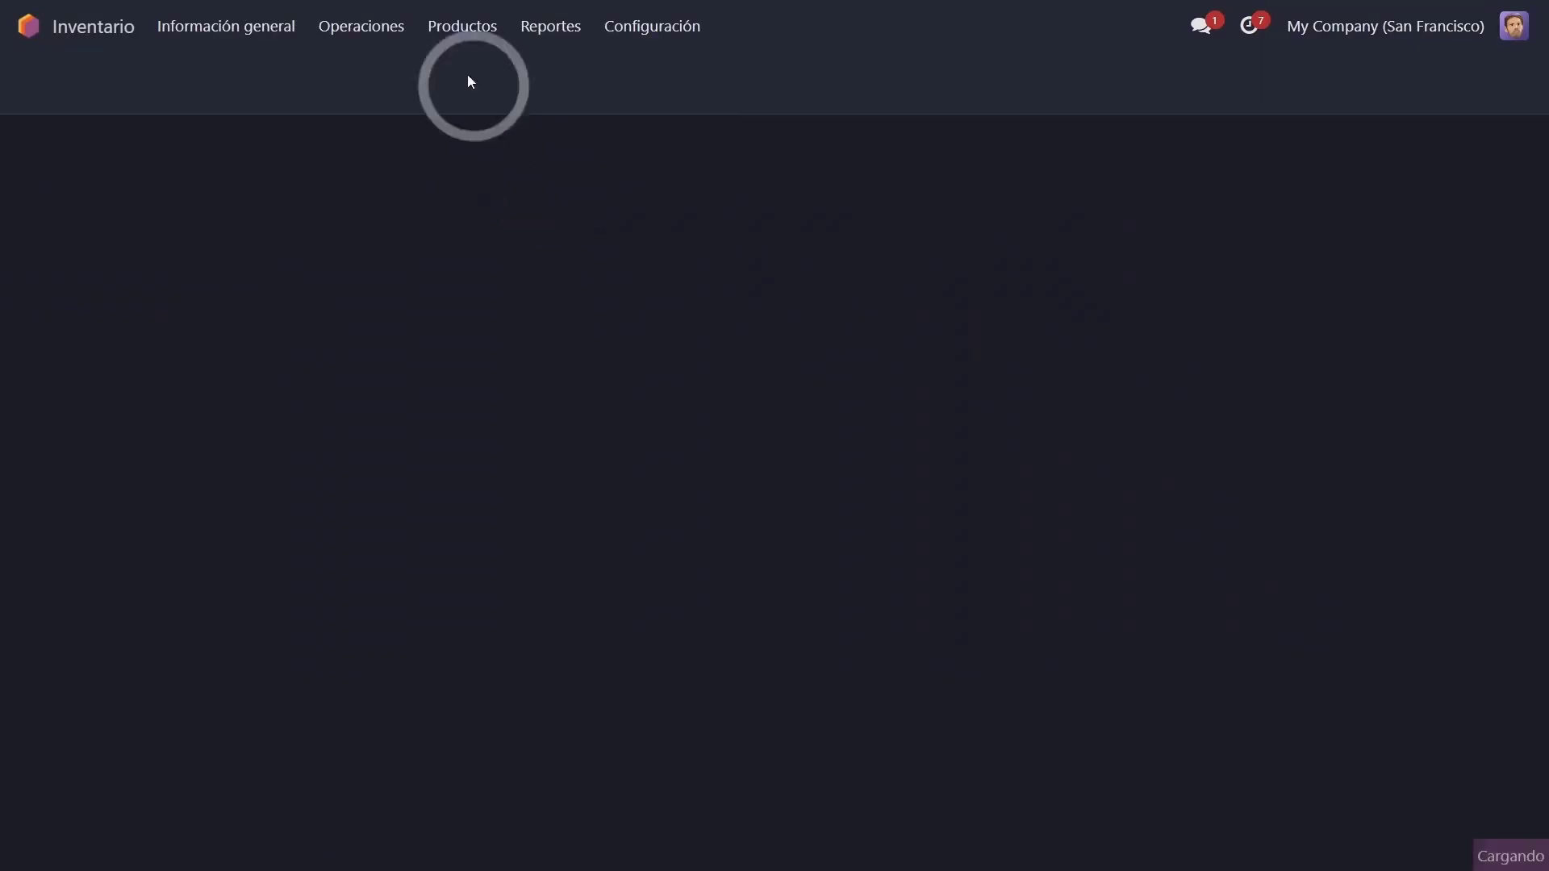
click(552, 36)
click(421, 348)
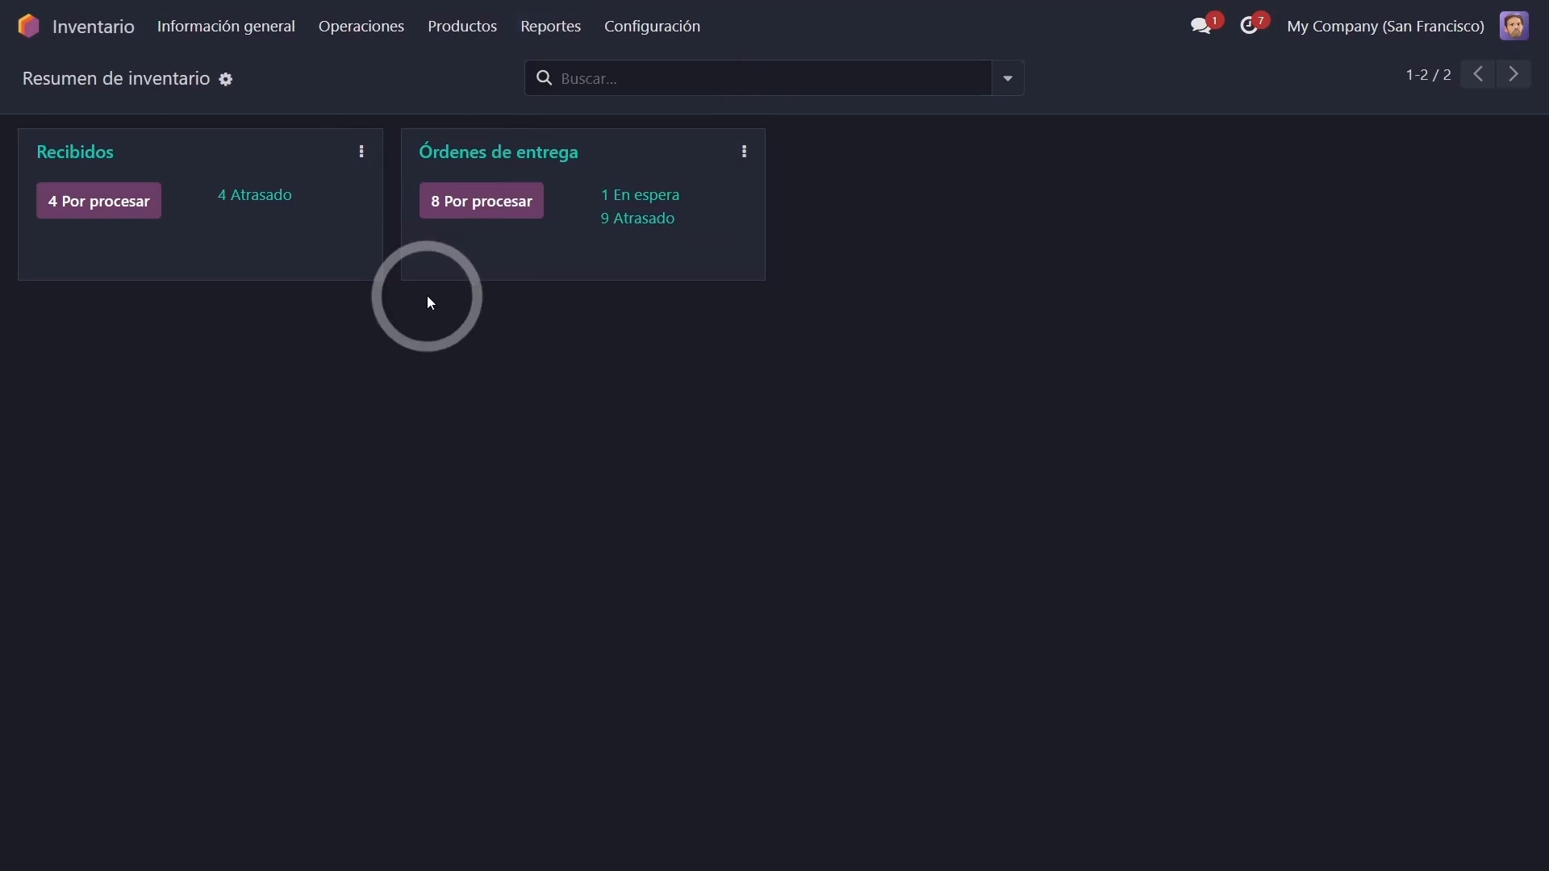
Back in the access rule, add Sales/Reporting to the menus hidden from the demo user.
click(100, 500)
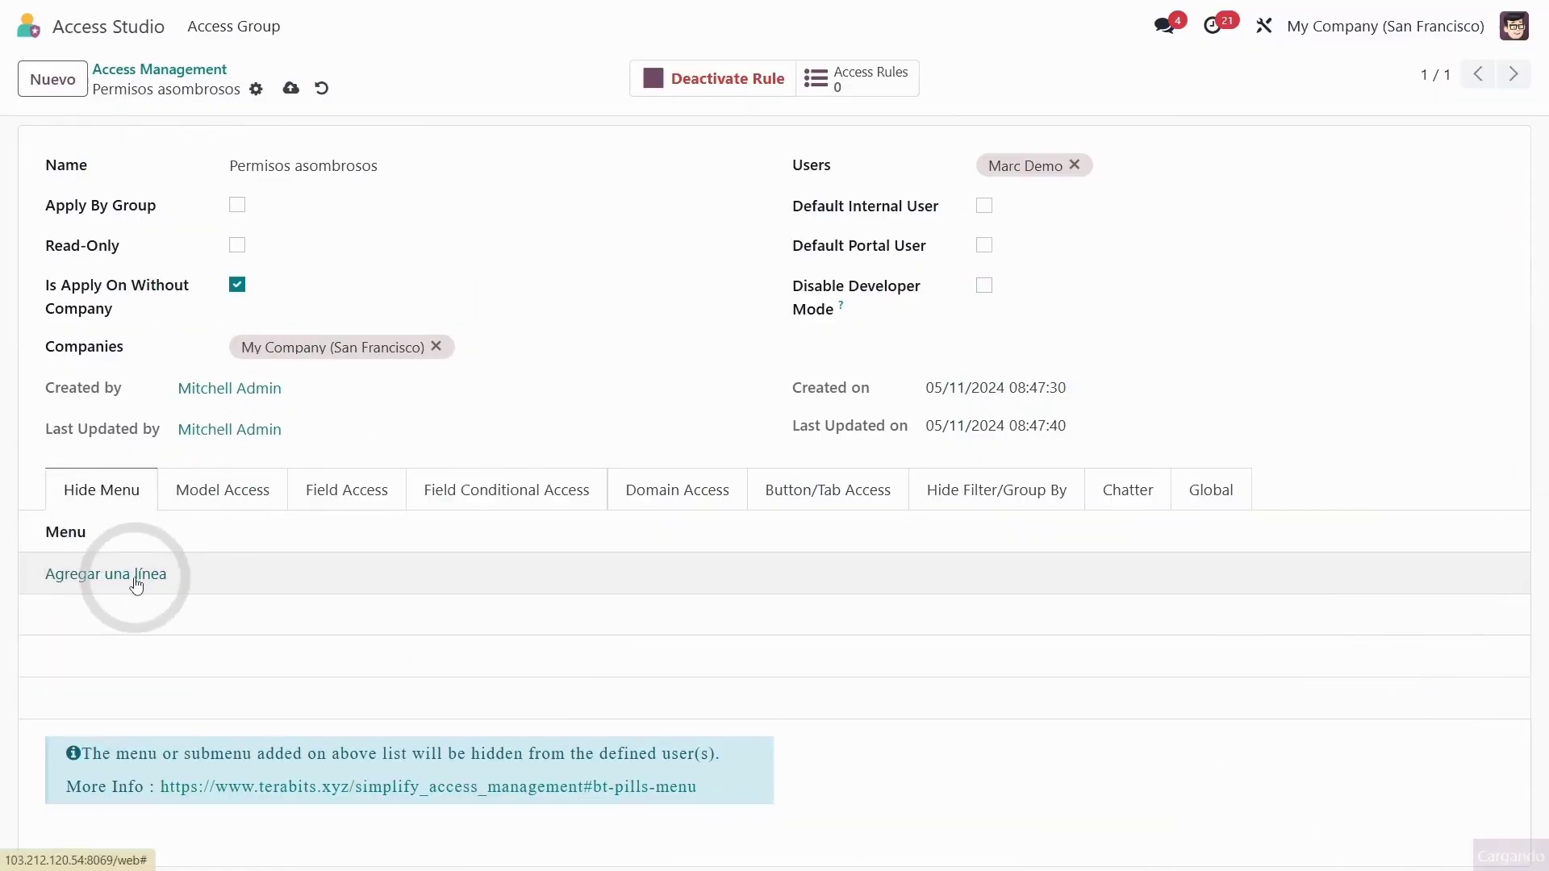
click(690, 124)
text(sales)
click(788, 184)
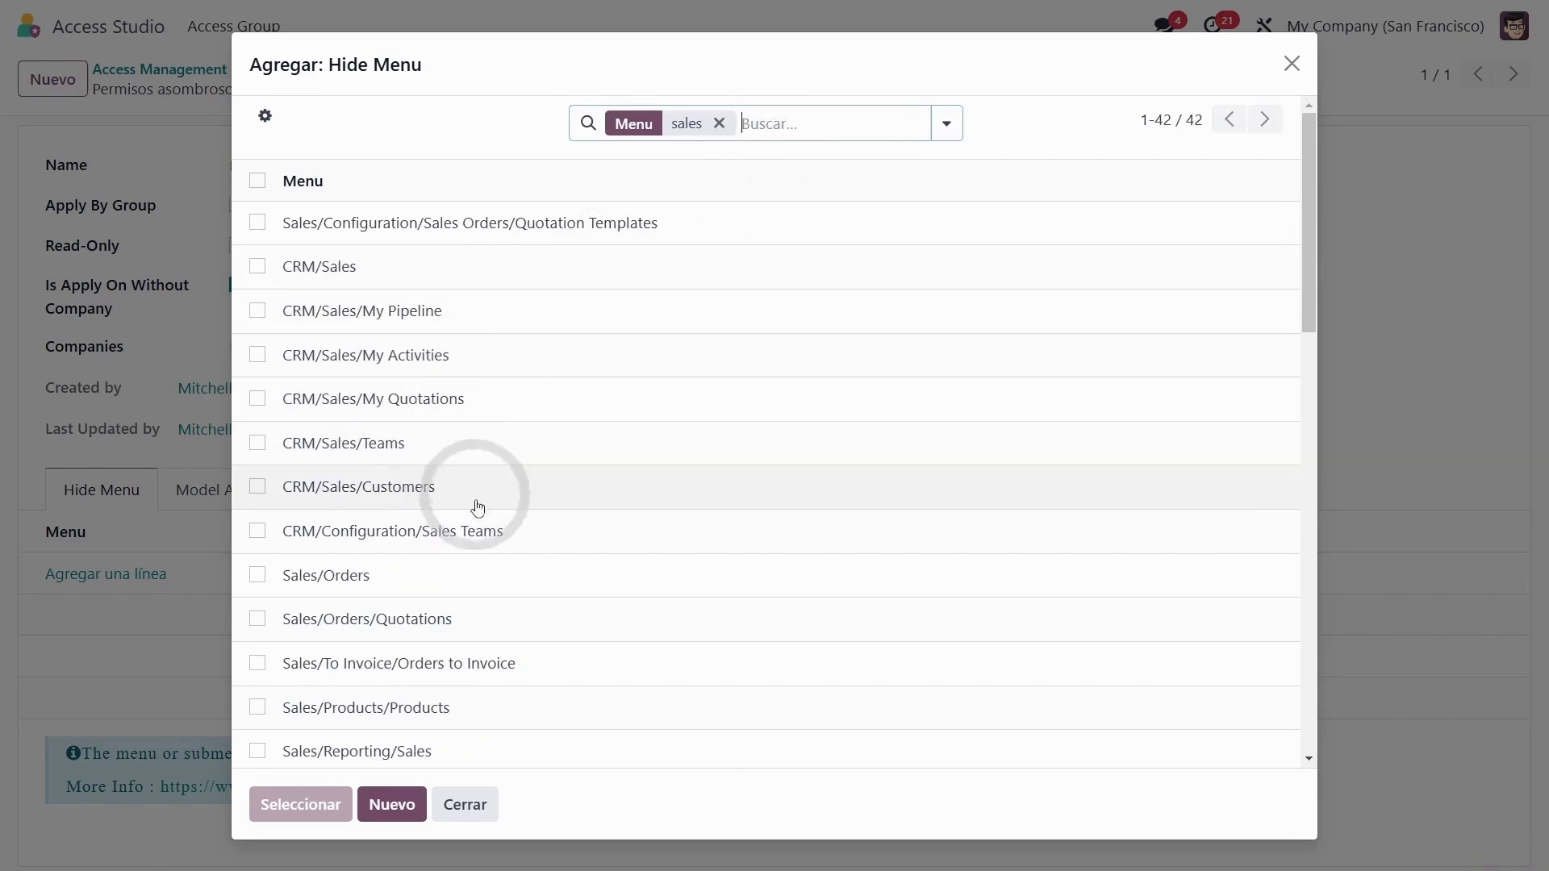
drag(1295, 302, 1304, 669)
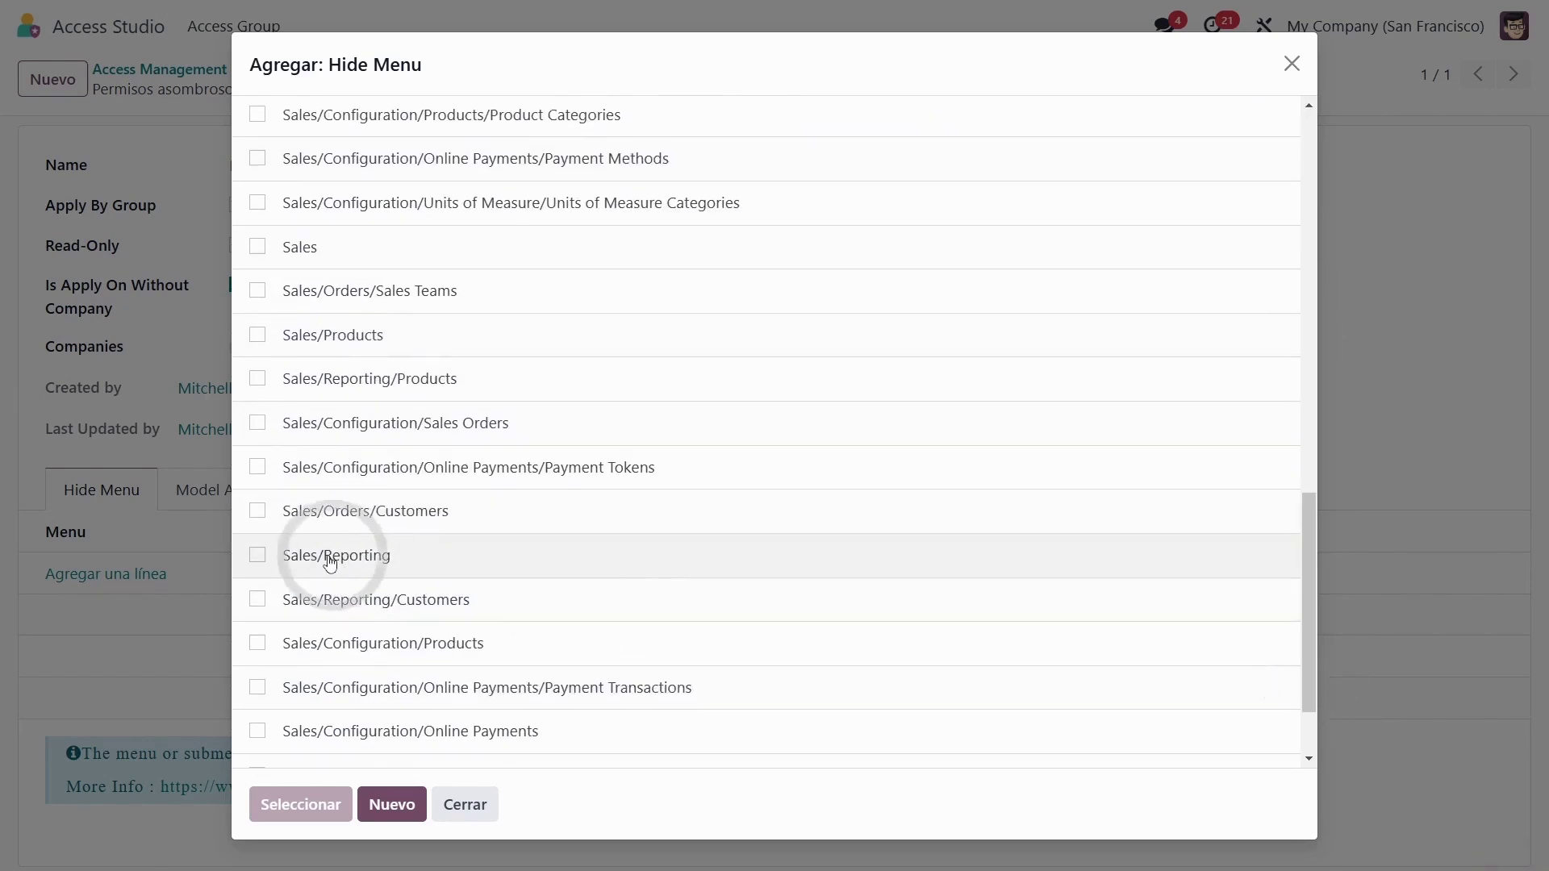
click(257, 556)
click(300, 804)
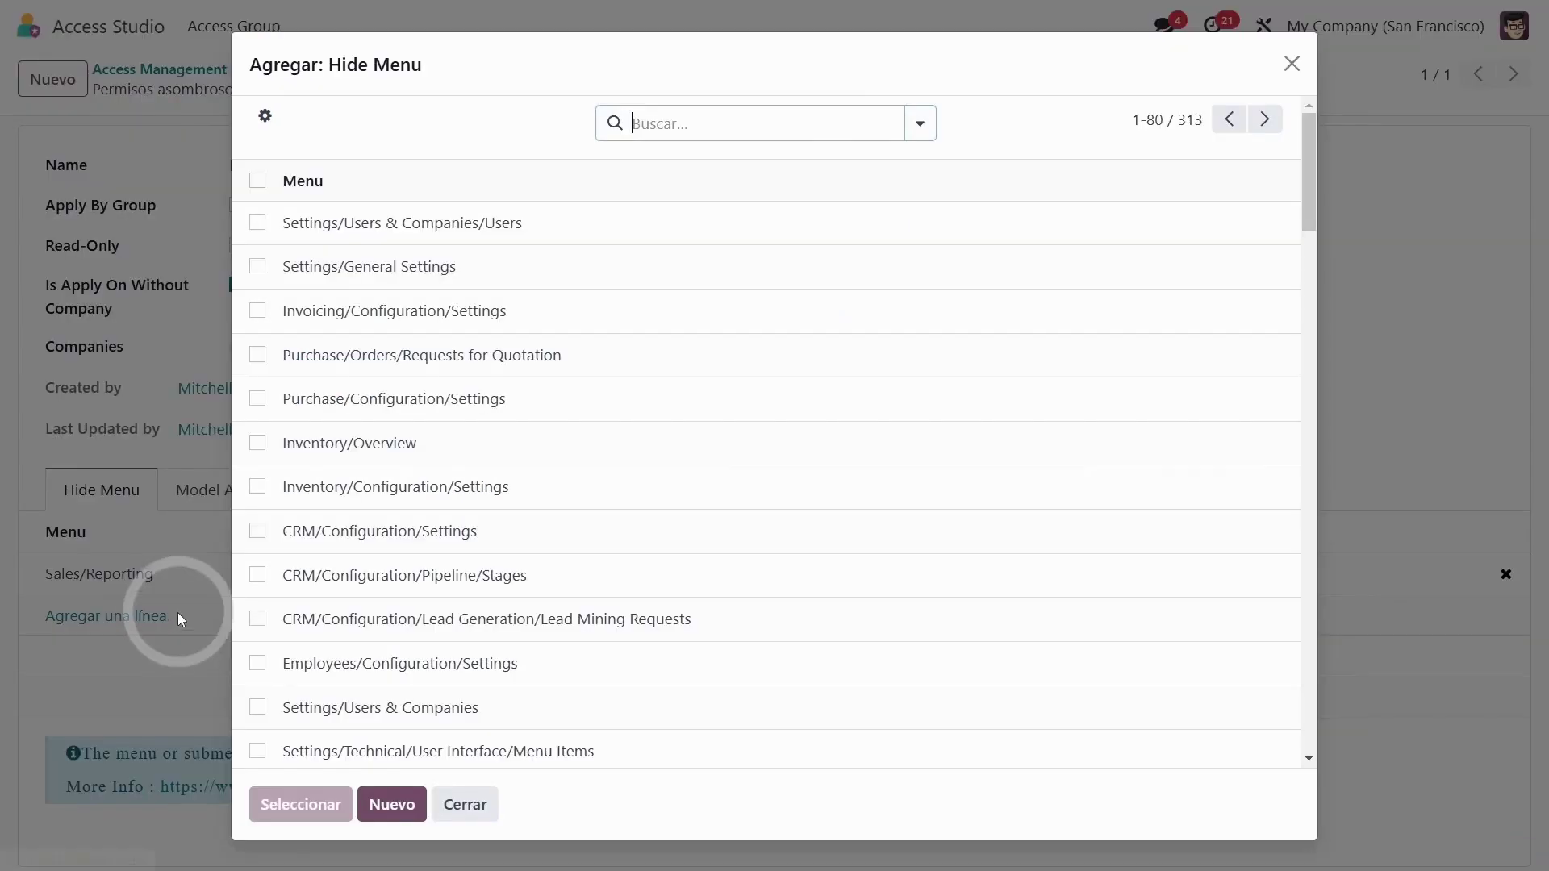
Add Inventory/Reporting to the rule's hidden menus.
click(729, 123)
text(inventor)
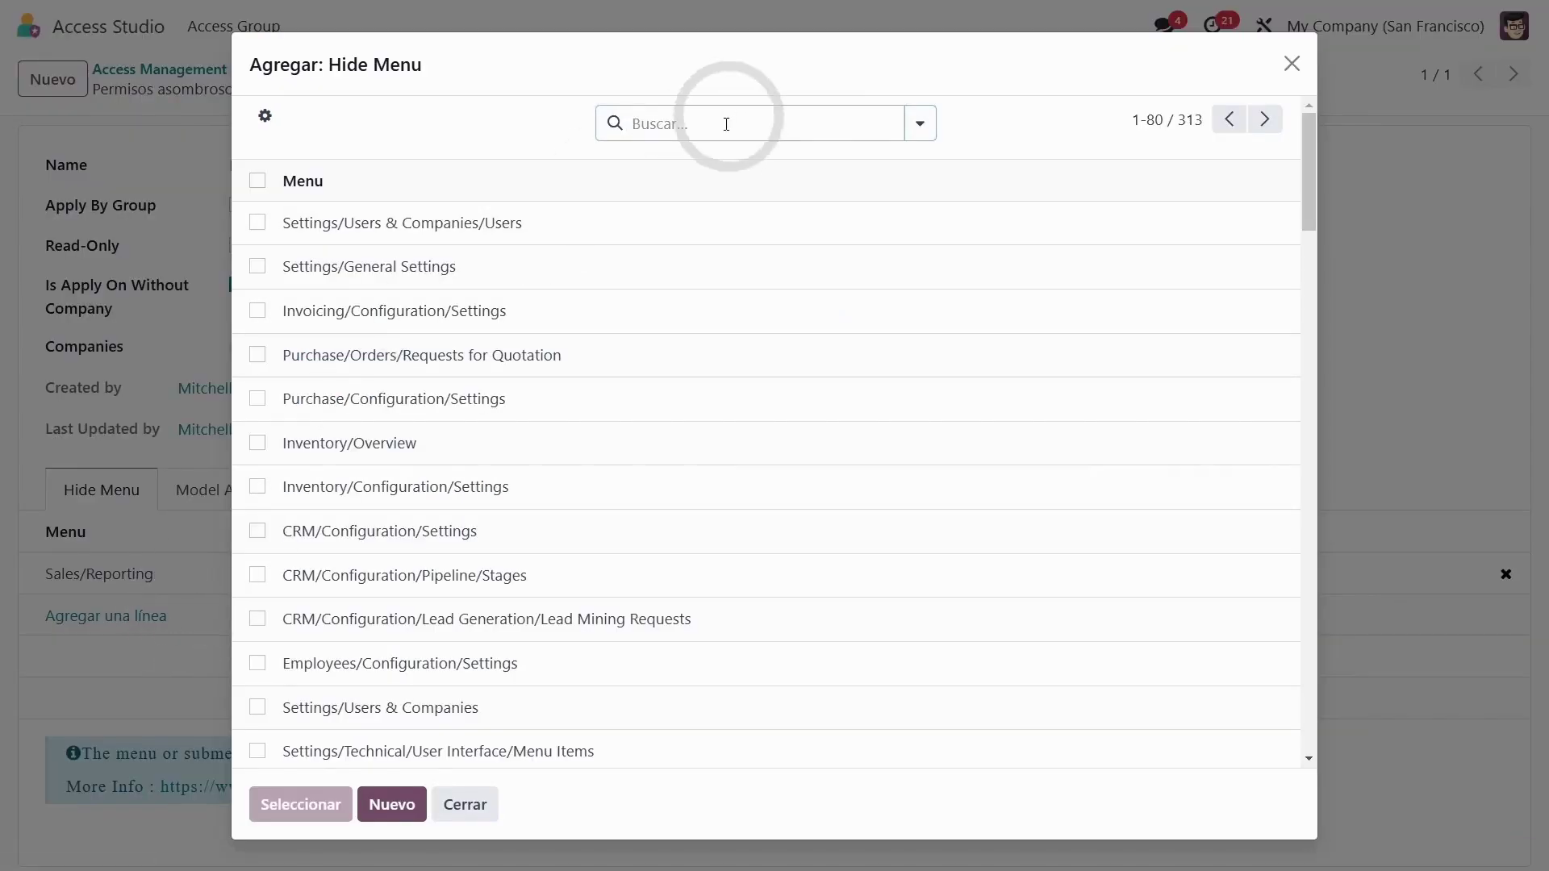
key(Return)
drag(1308, 239, 1279, 501)
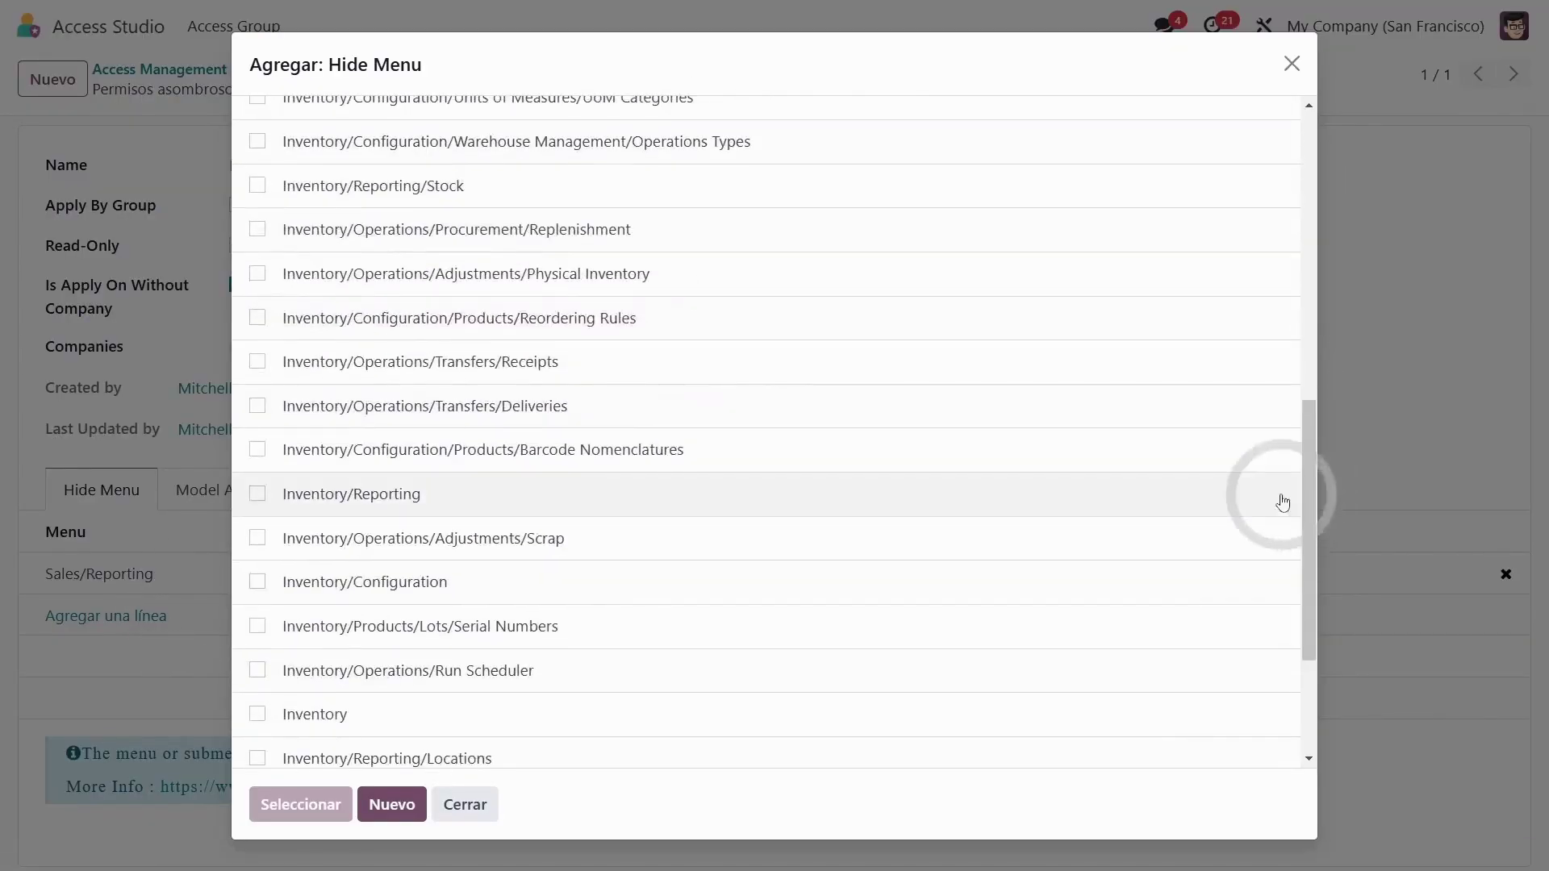
click(257, 494)
click(300, 804)
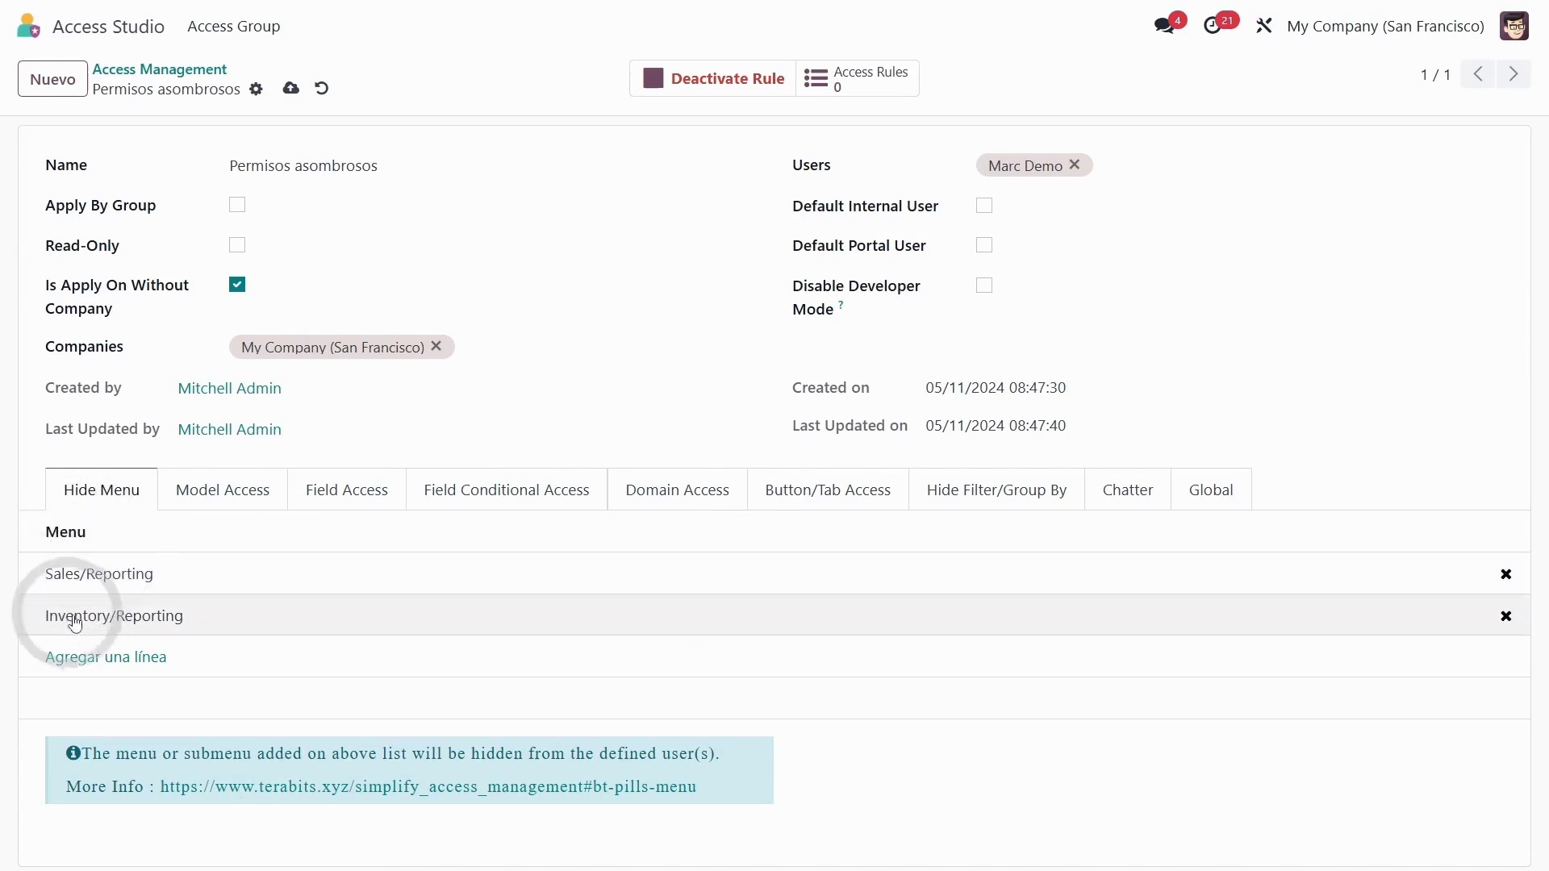
Save the access rule and open Ventas in the demo user's session to check its menus.
click(291, 88)
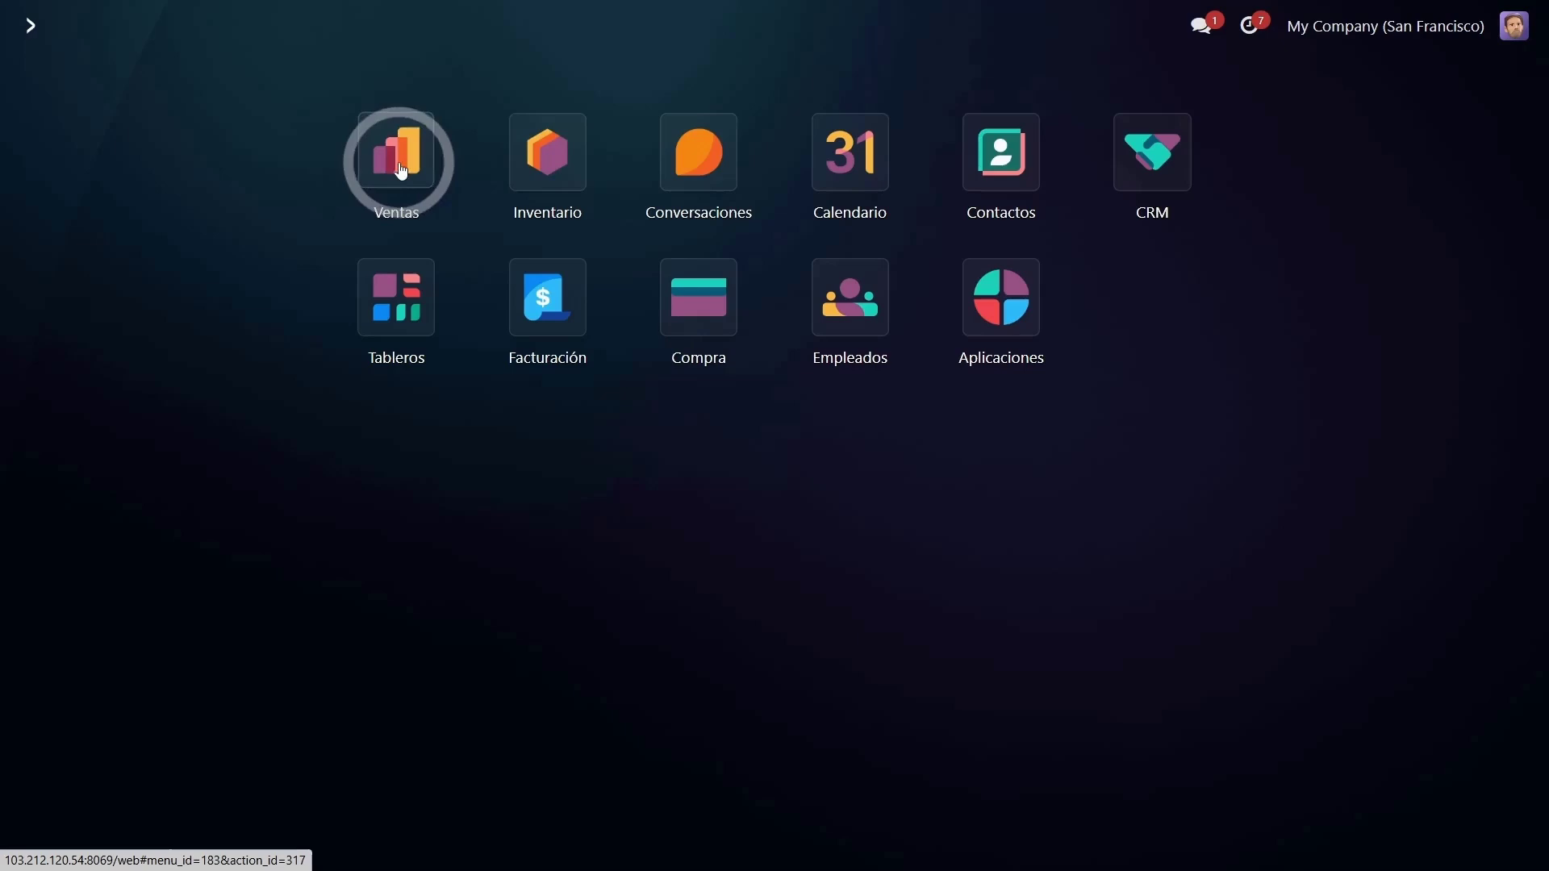
click(396, 178)
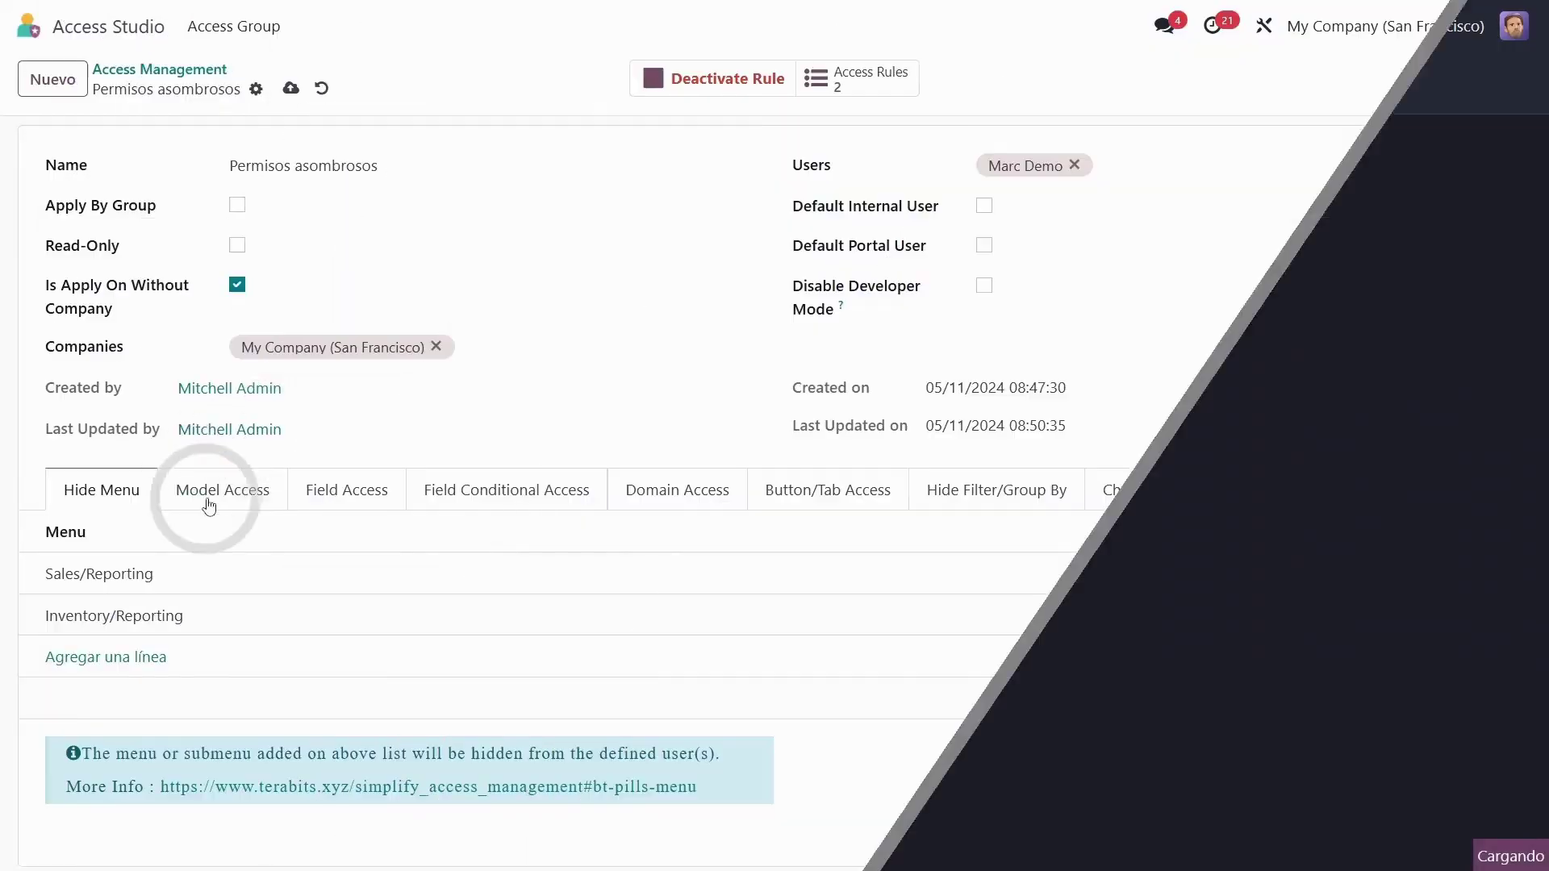
Show the rule's Model Access settings, and check in the demo user's Contactos app whether a new contact can be created.
click(212, 492)
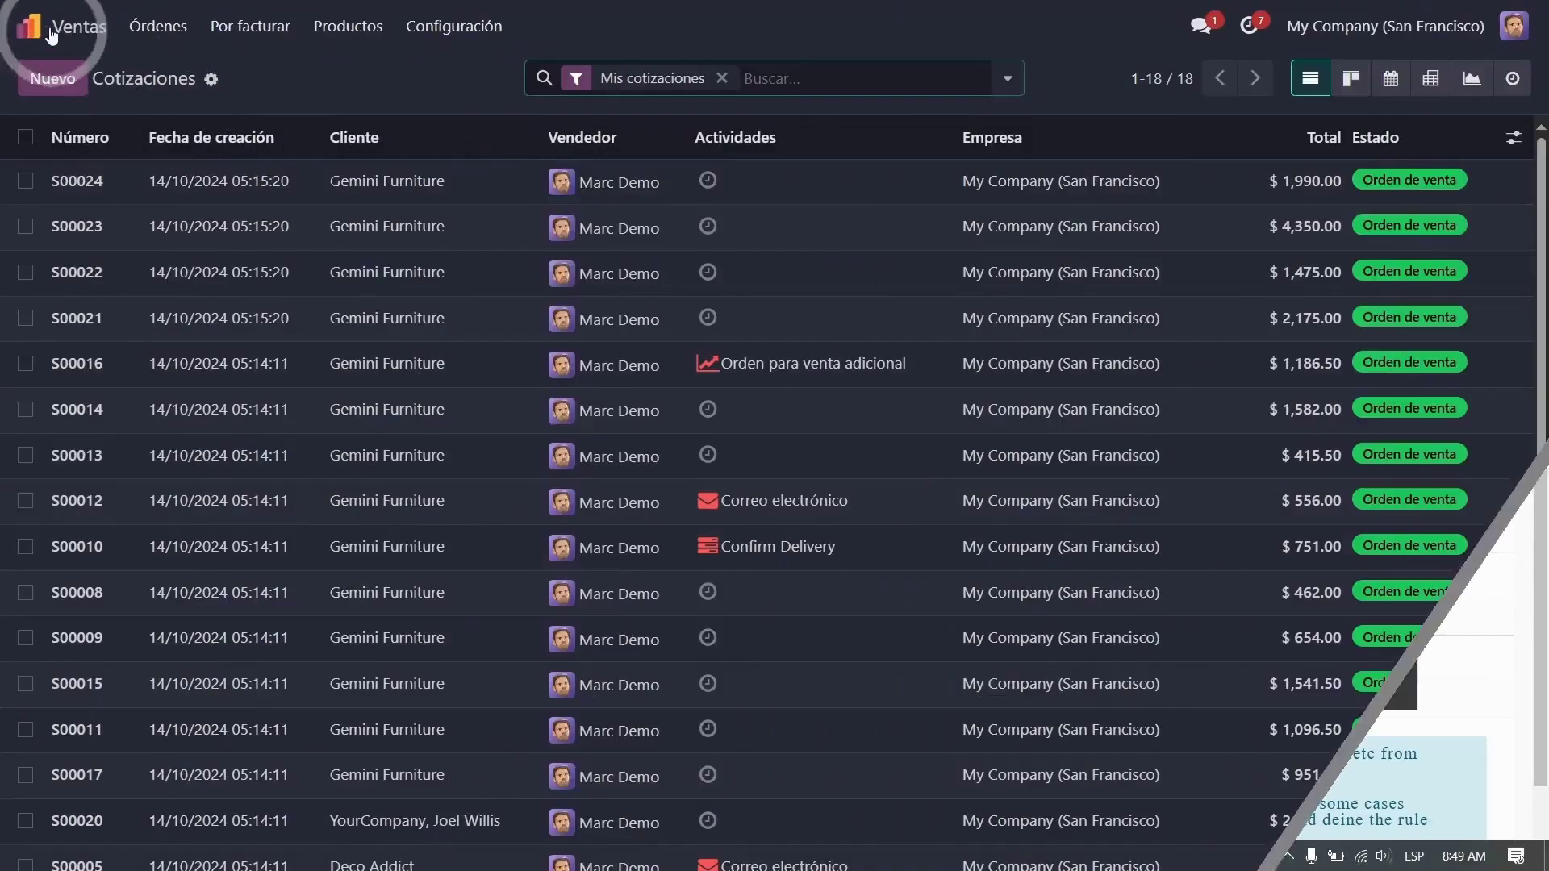
key(alt+h)
click(727, 295)
click(1006, 177)
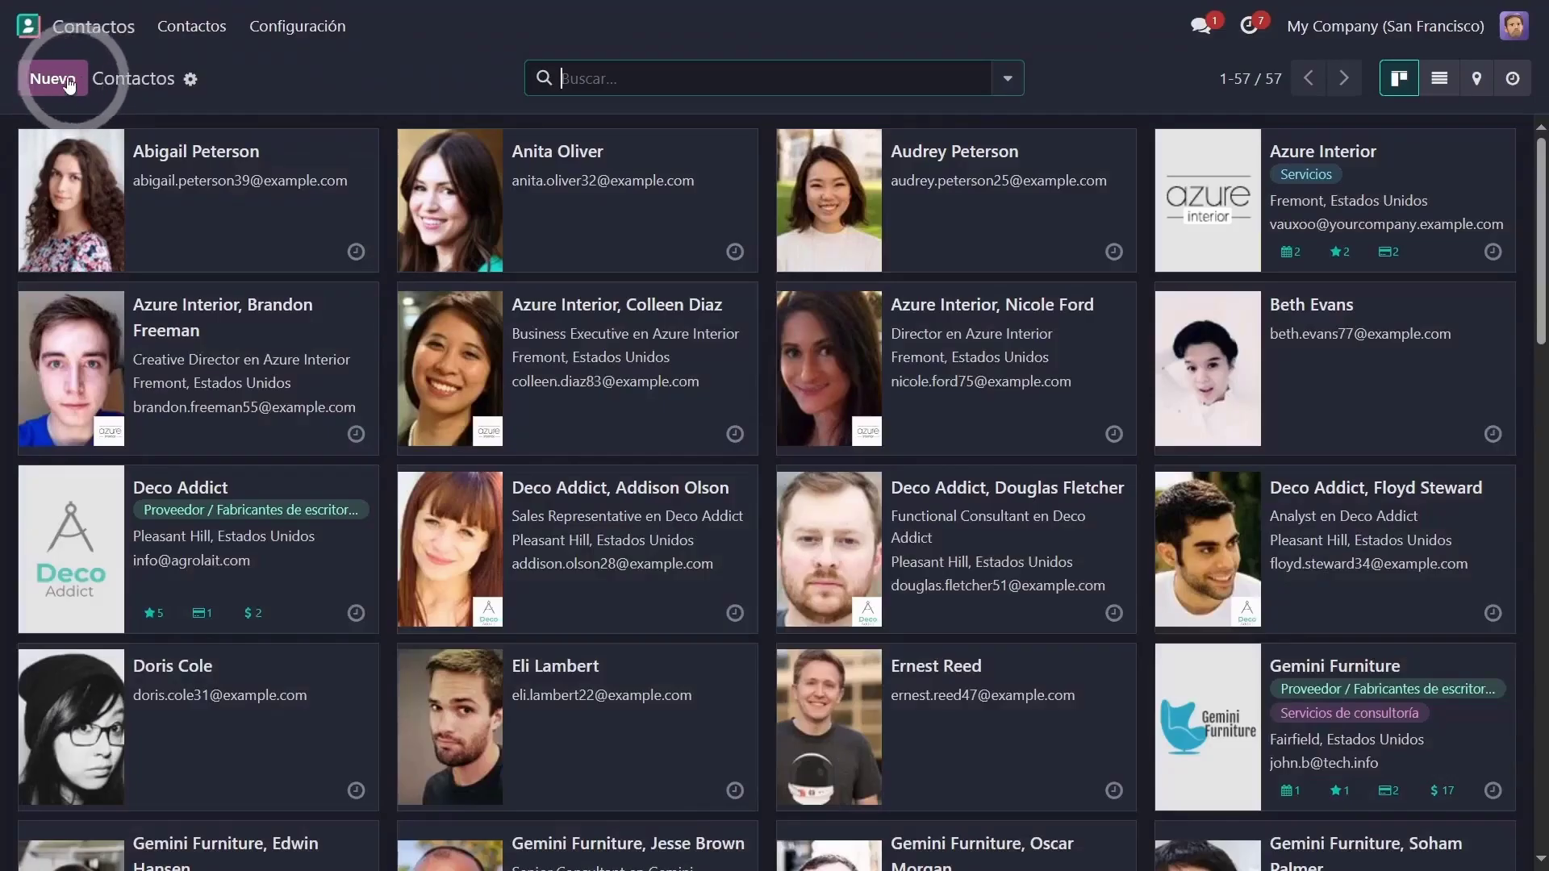
click(54, 79)
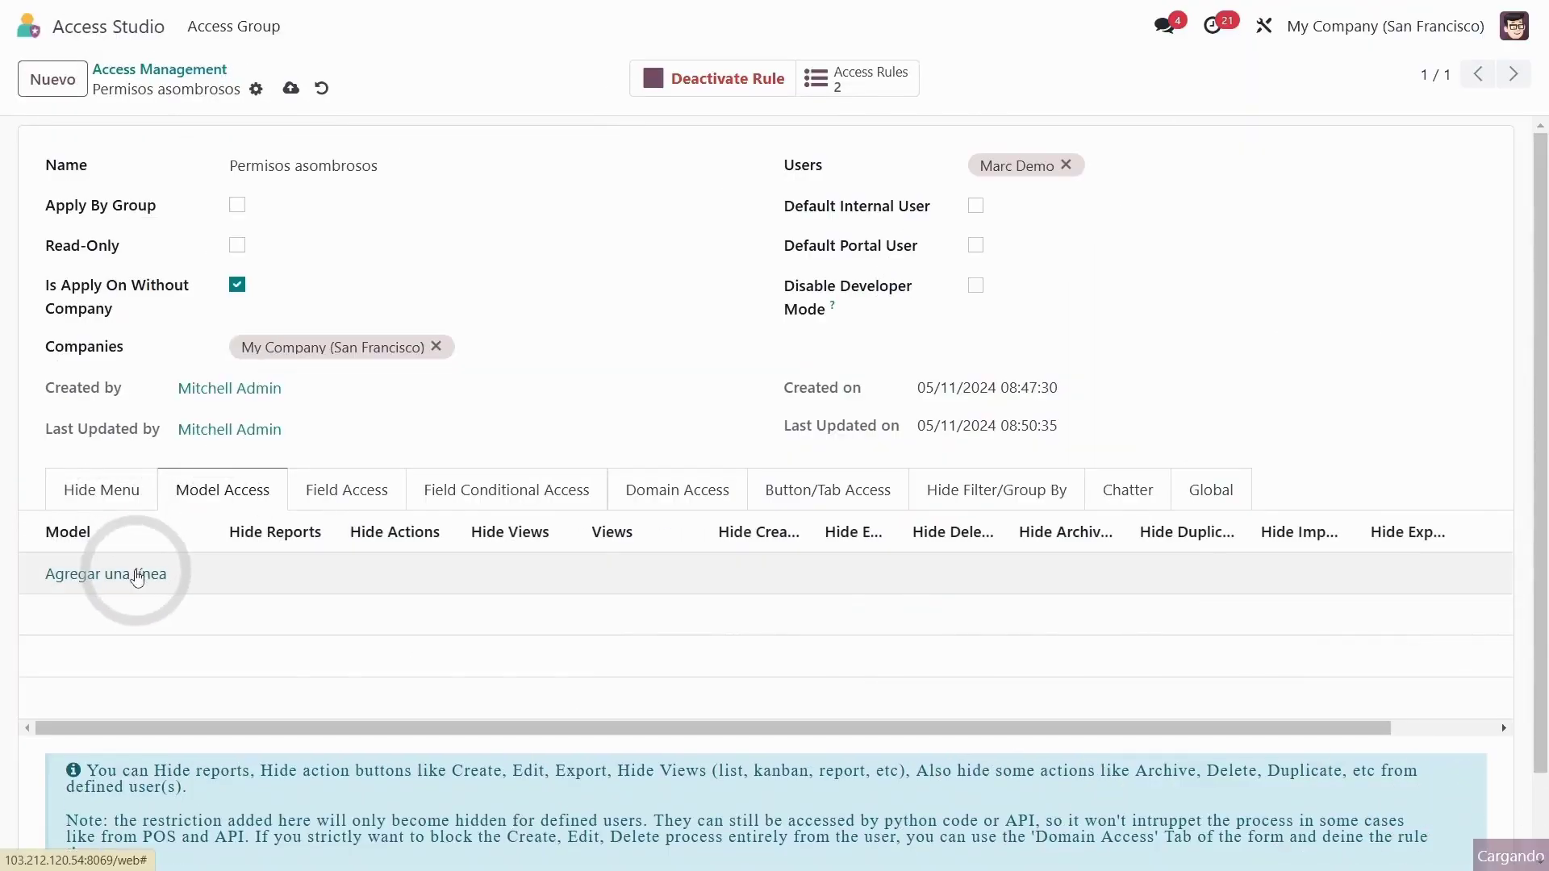
Add a Model Access line for Contacto (res.partner) with Hide Create enabled.
click(171, 565)
text(conta)
click(146, 331)
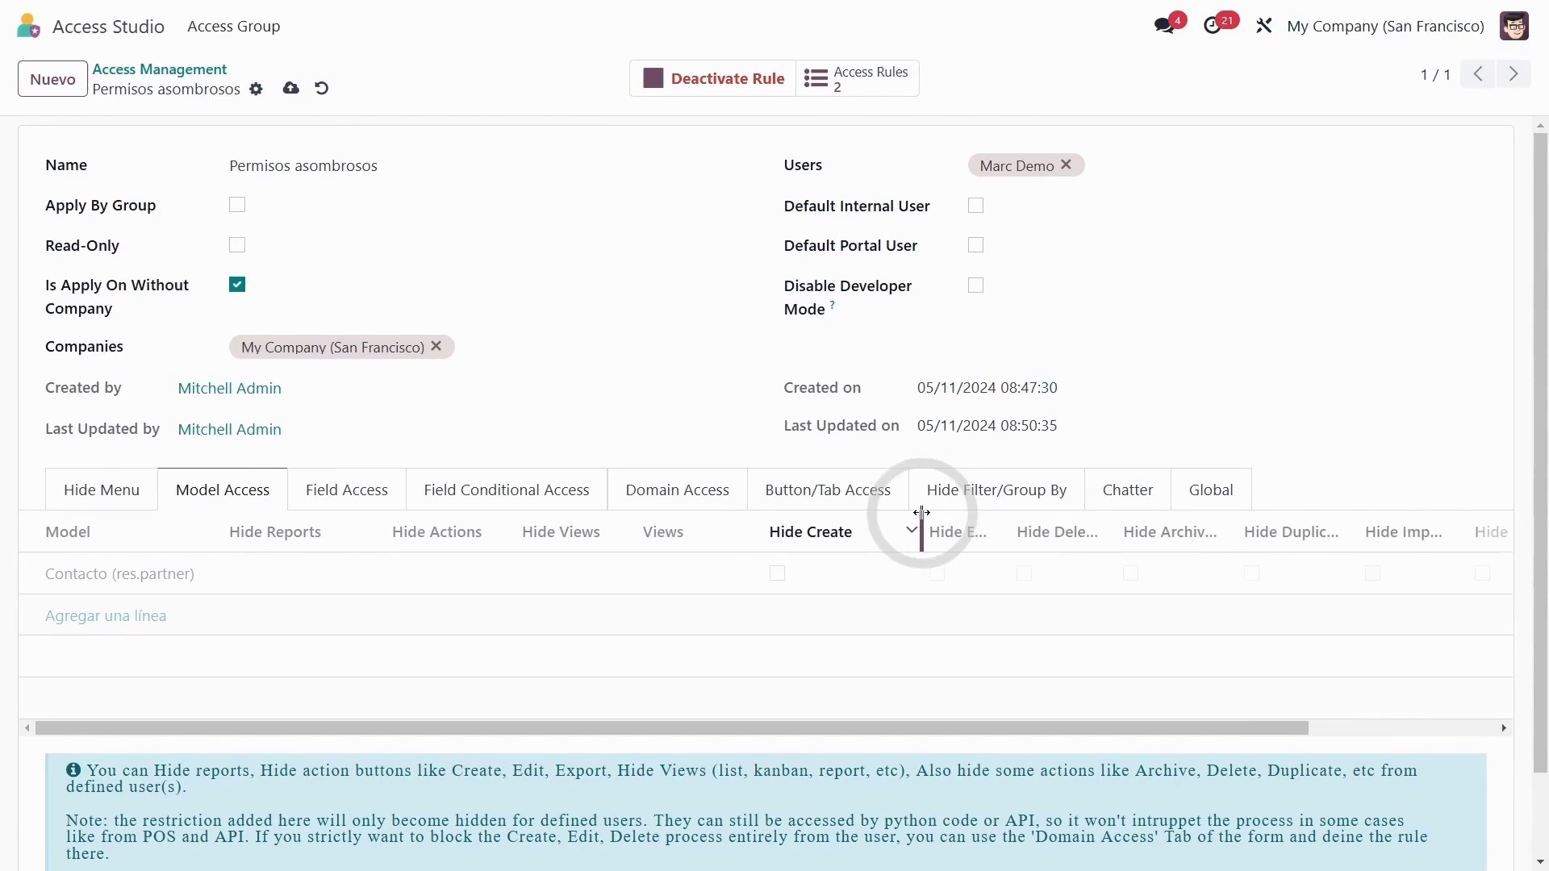
click(777, 574)
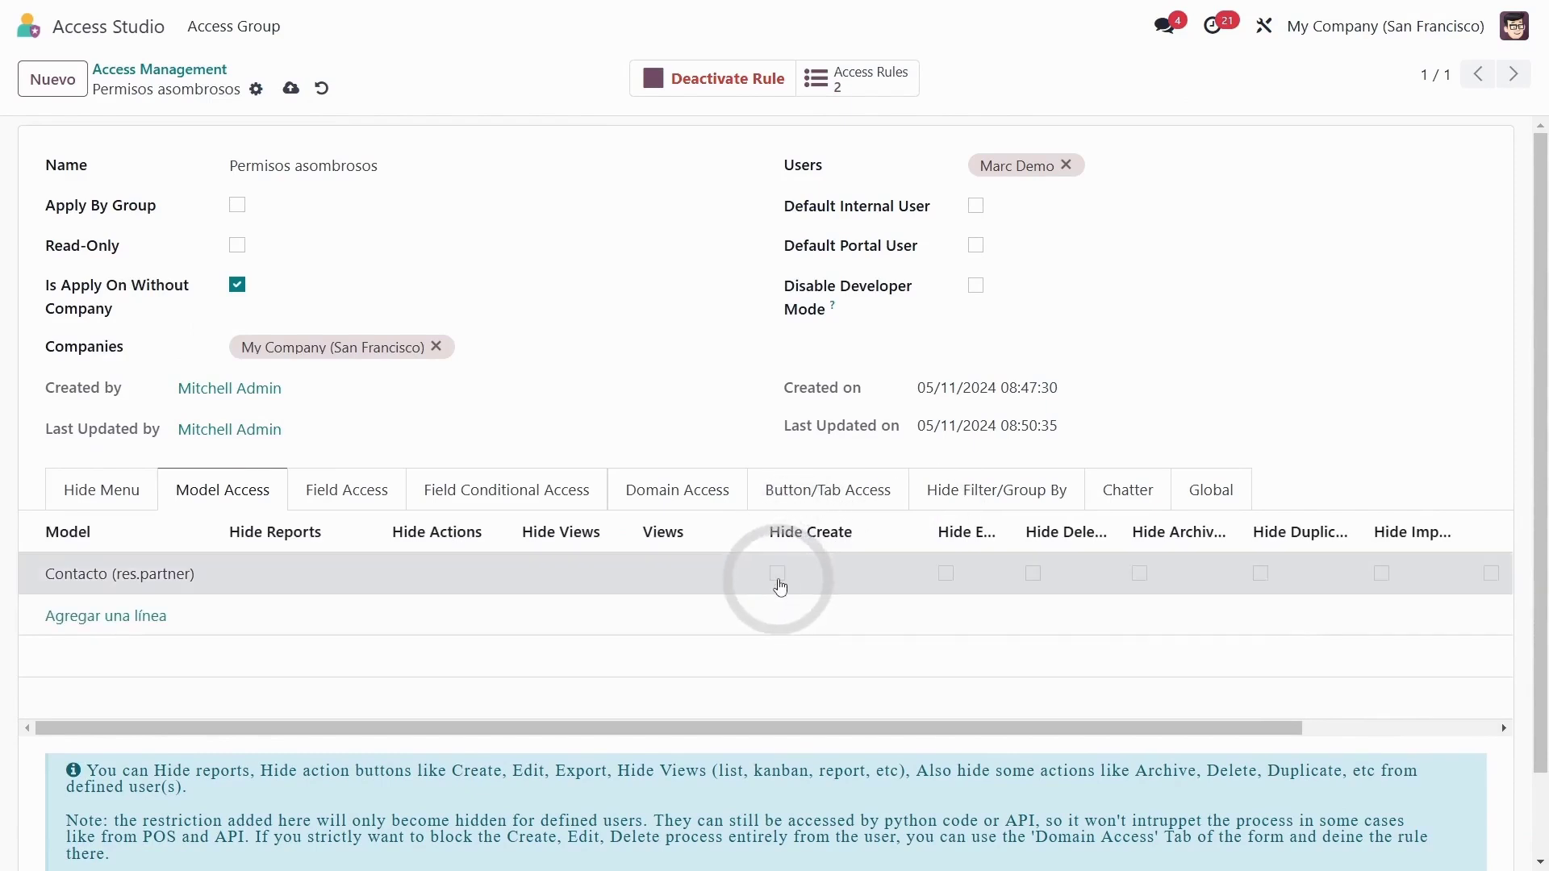
click(851, 530)
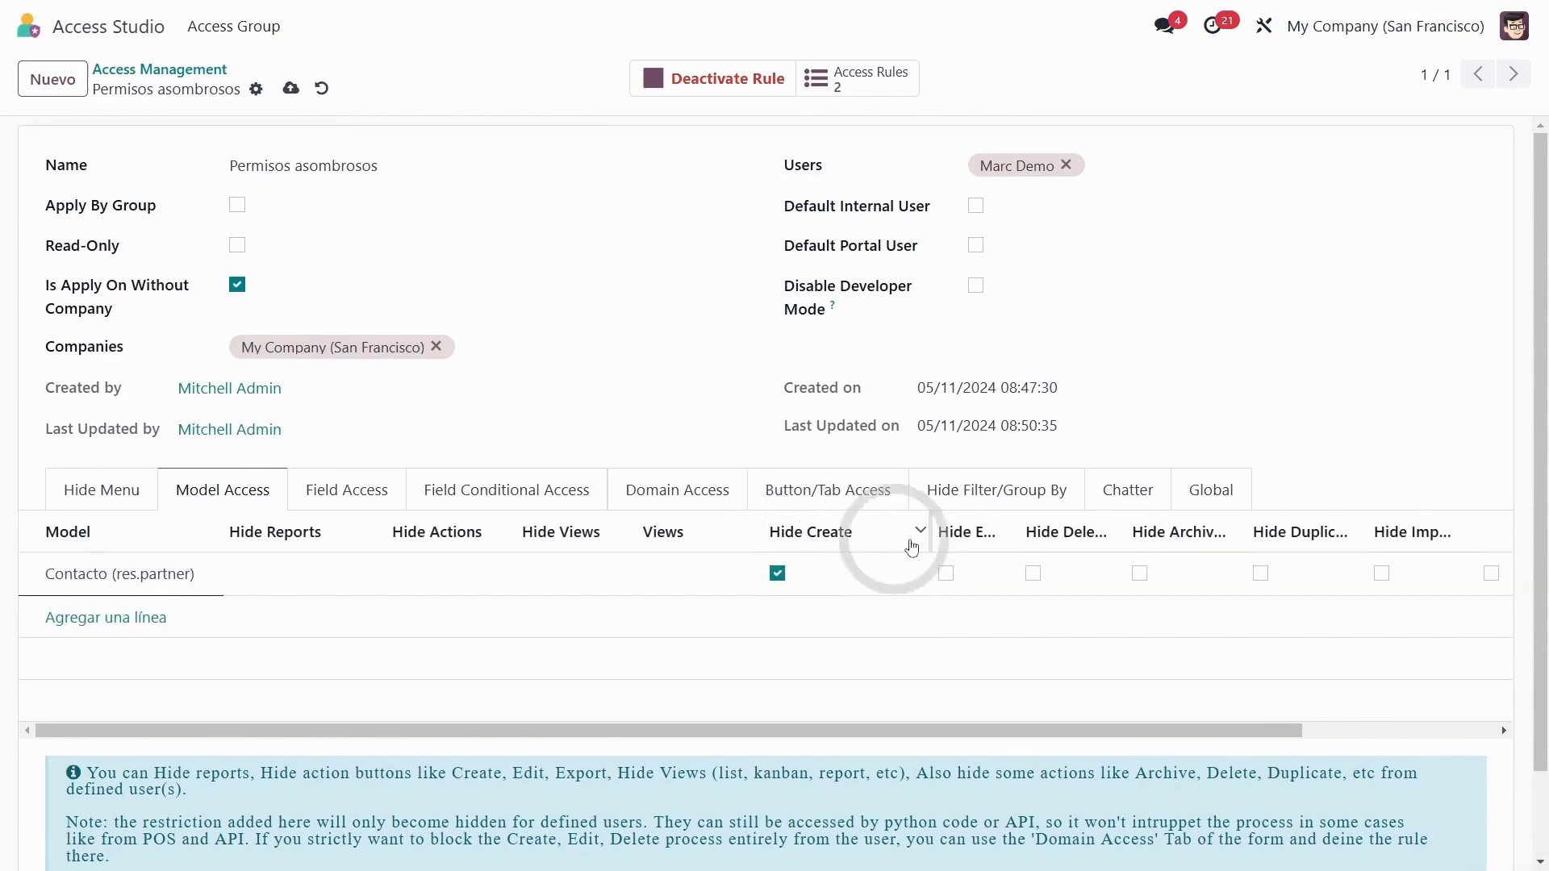
Widen the Hide Edit, Hide Delete, Hide Archive and Hide Duplicate columns and review the remaining restrictions available for the model.
drag(1199, 730, 1275, 728)
drag(973, 526, 1004, 525)
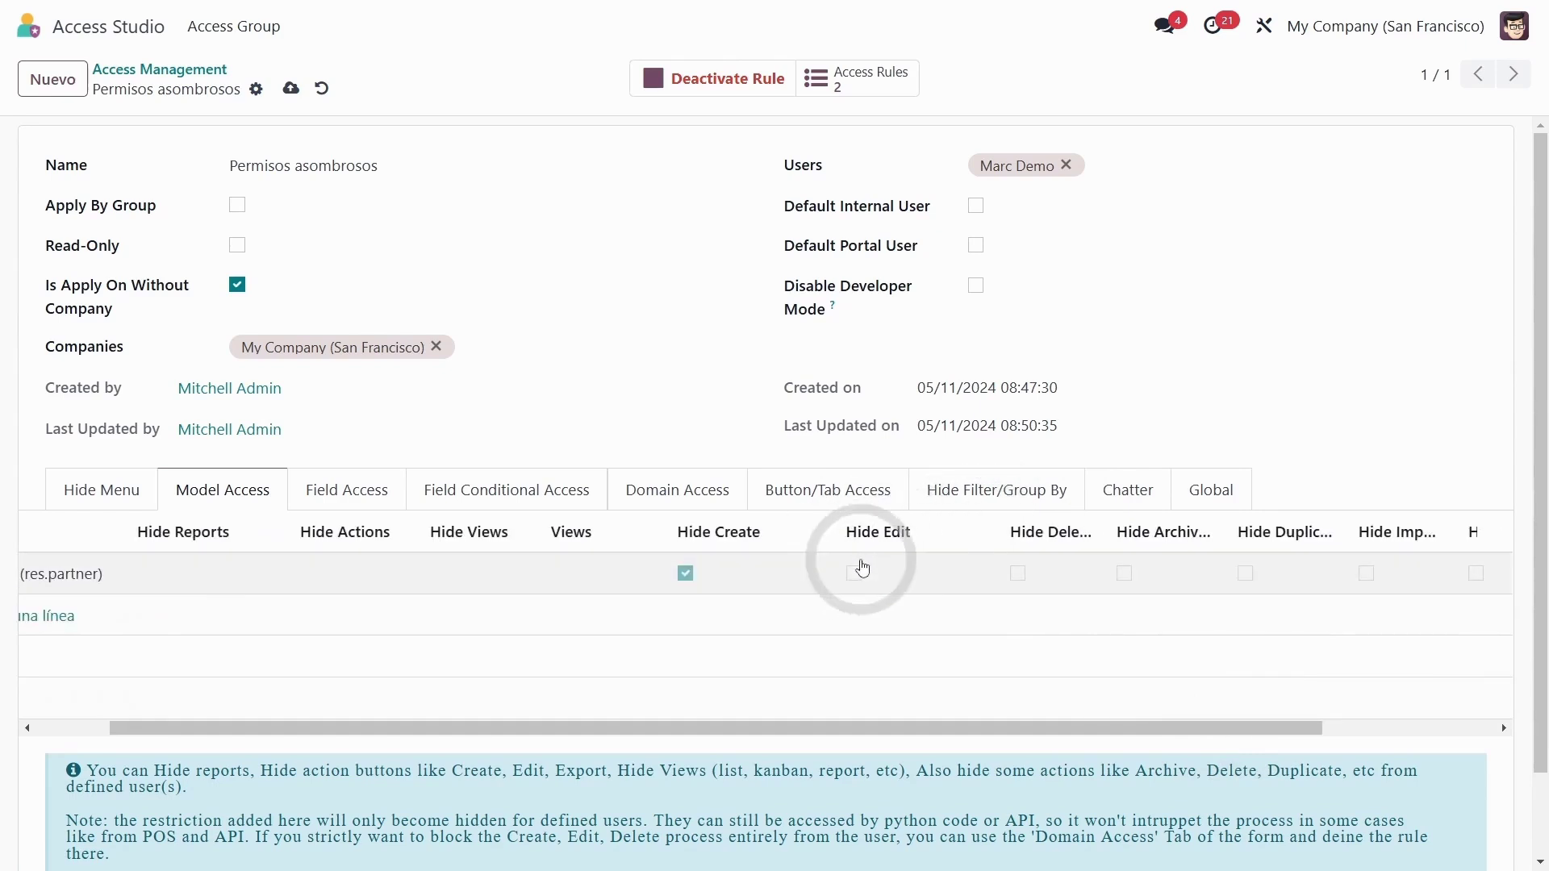
drag(961, 730, 1020, 718)
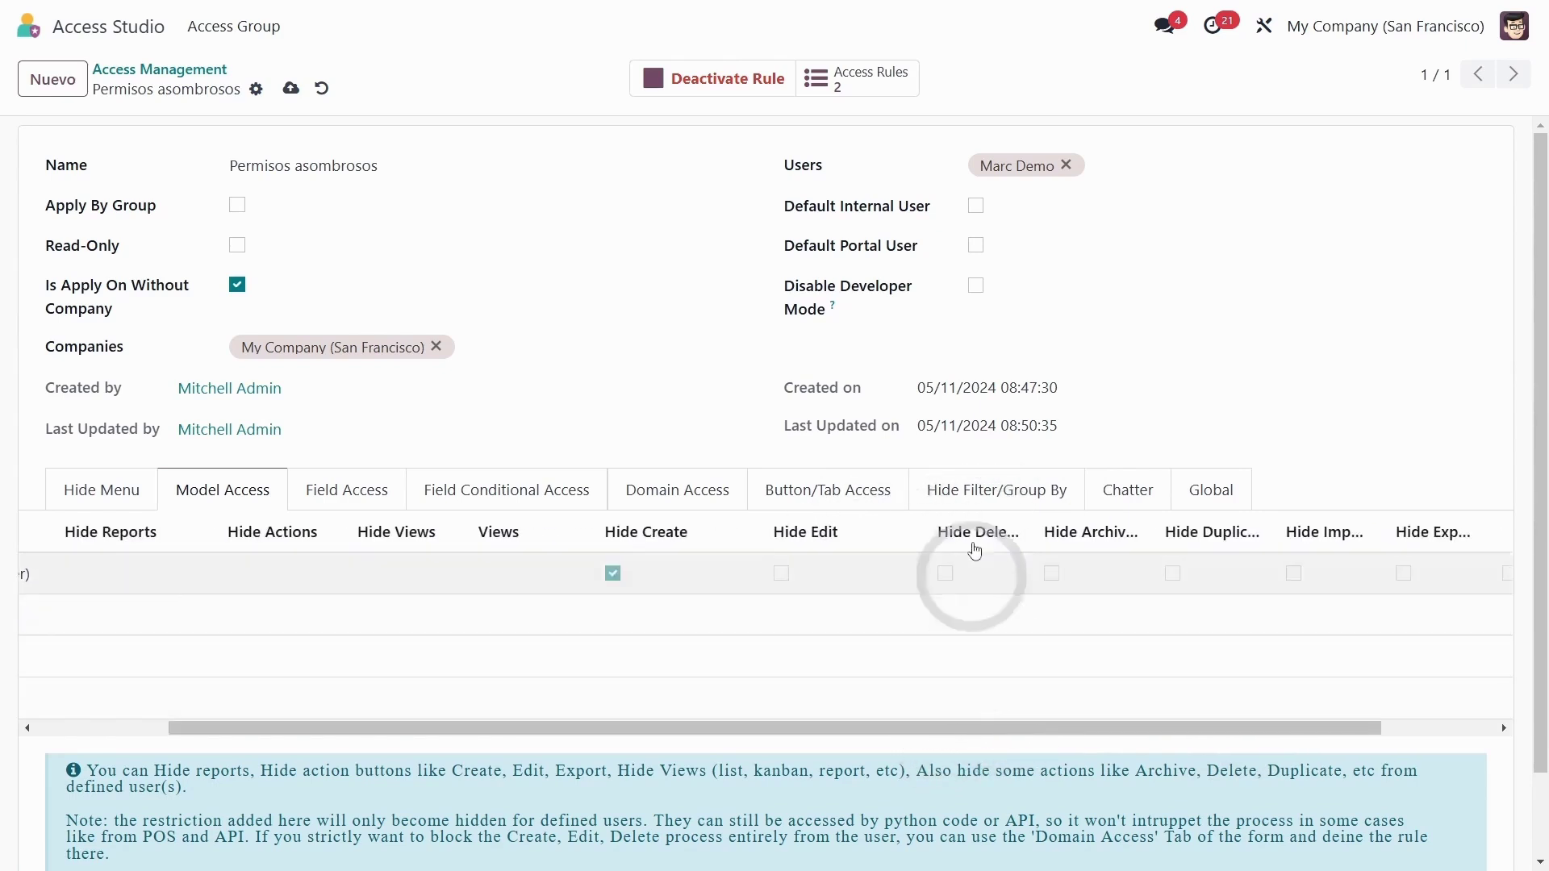
drag(1037, 519, 1089, 529)
drag(1143, 524, 1206, 519)
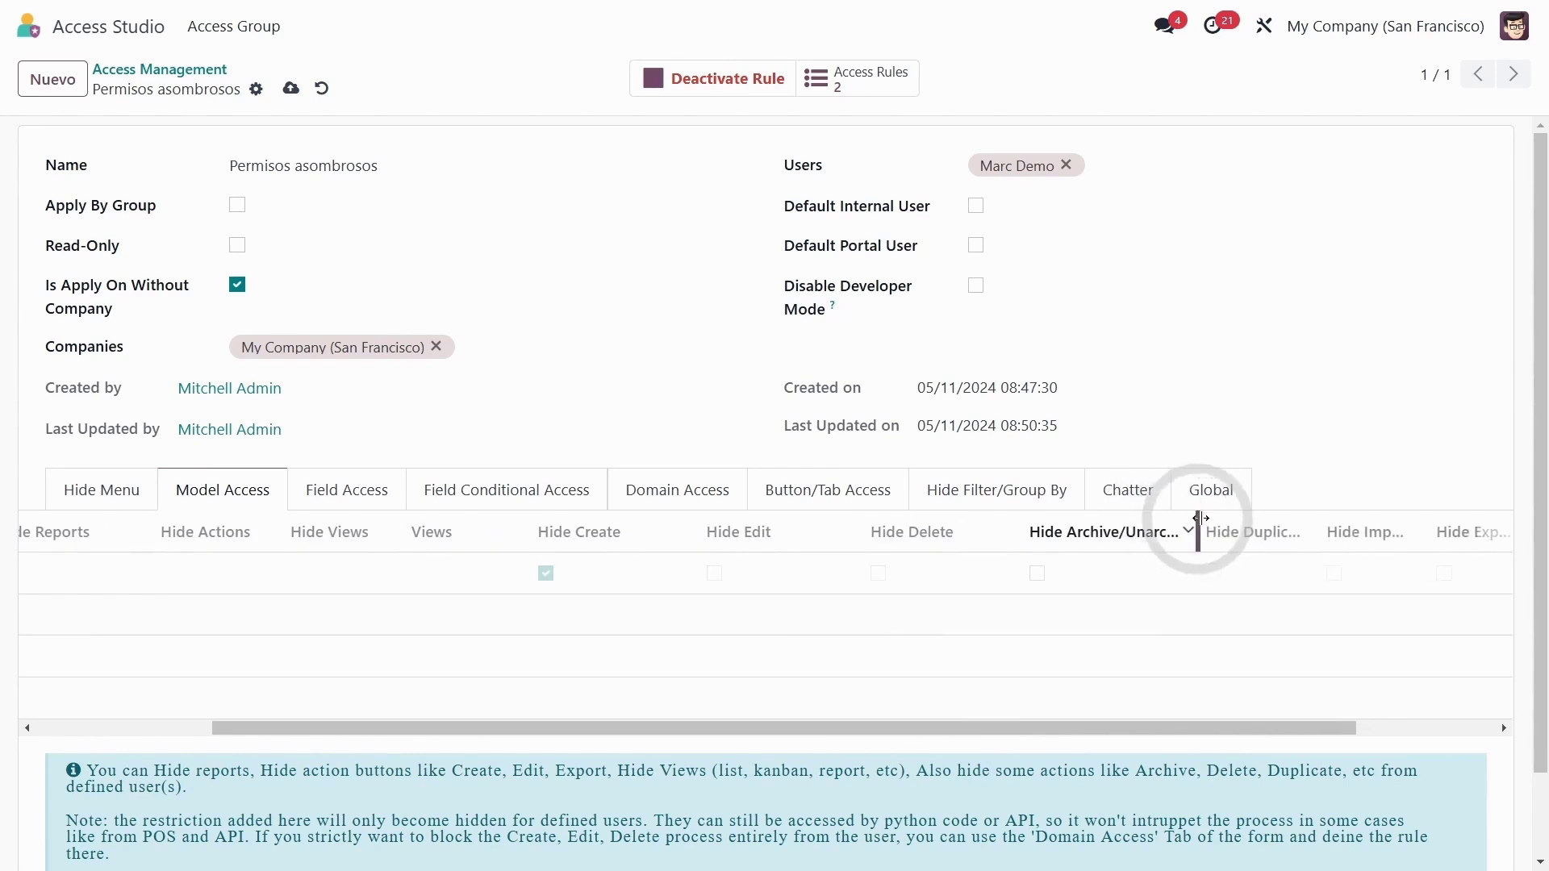
drag(1326, 524, 1367, 525)
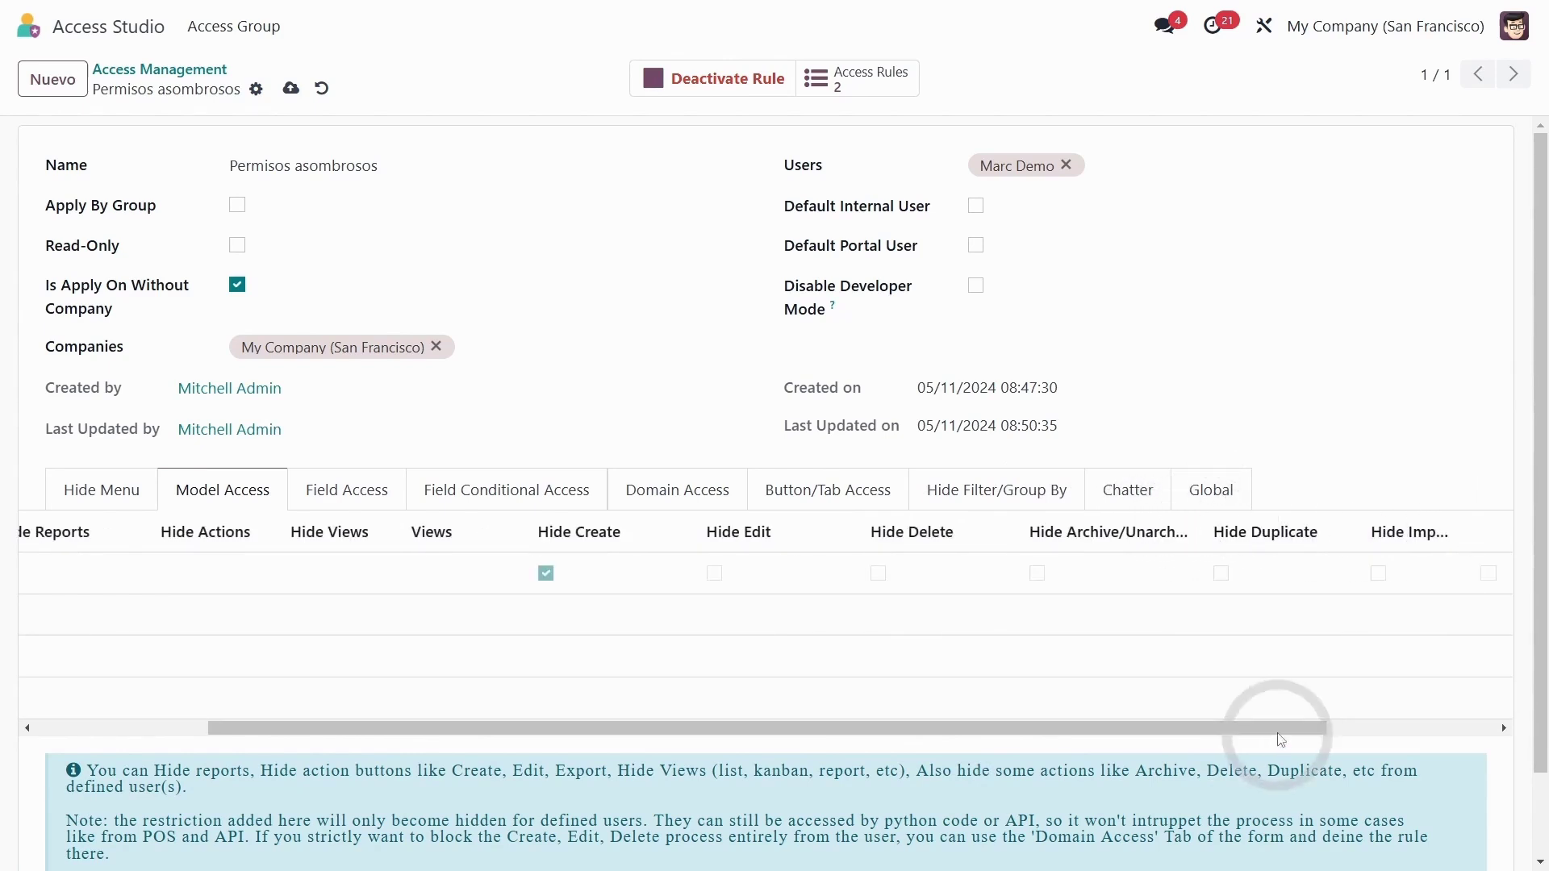
drag(1279, 728, 1368, 595)
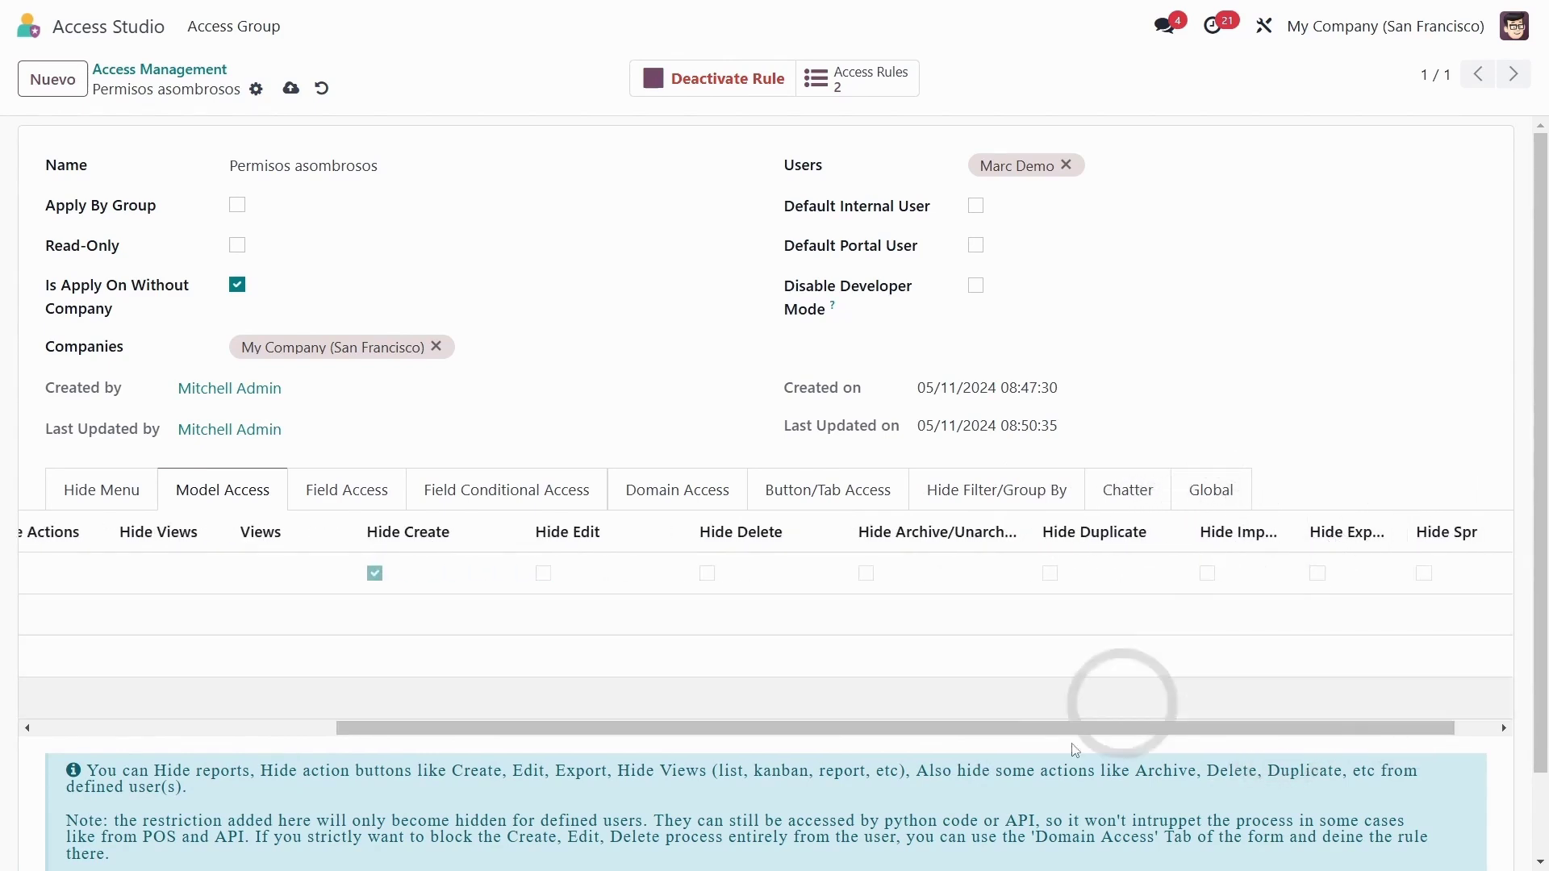
drag(1037, 727, 685, 751)
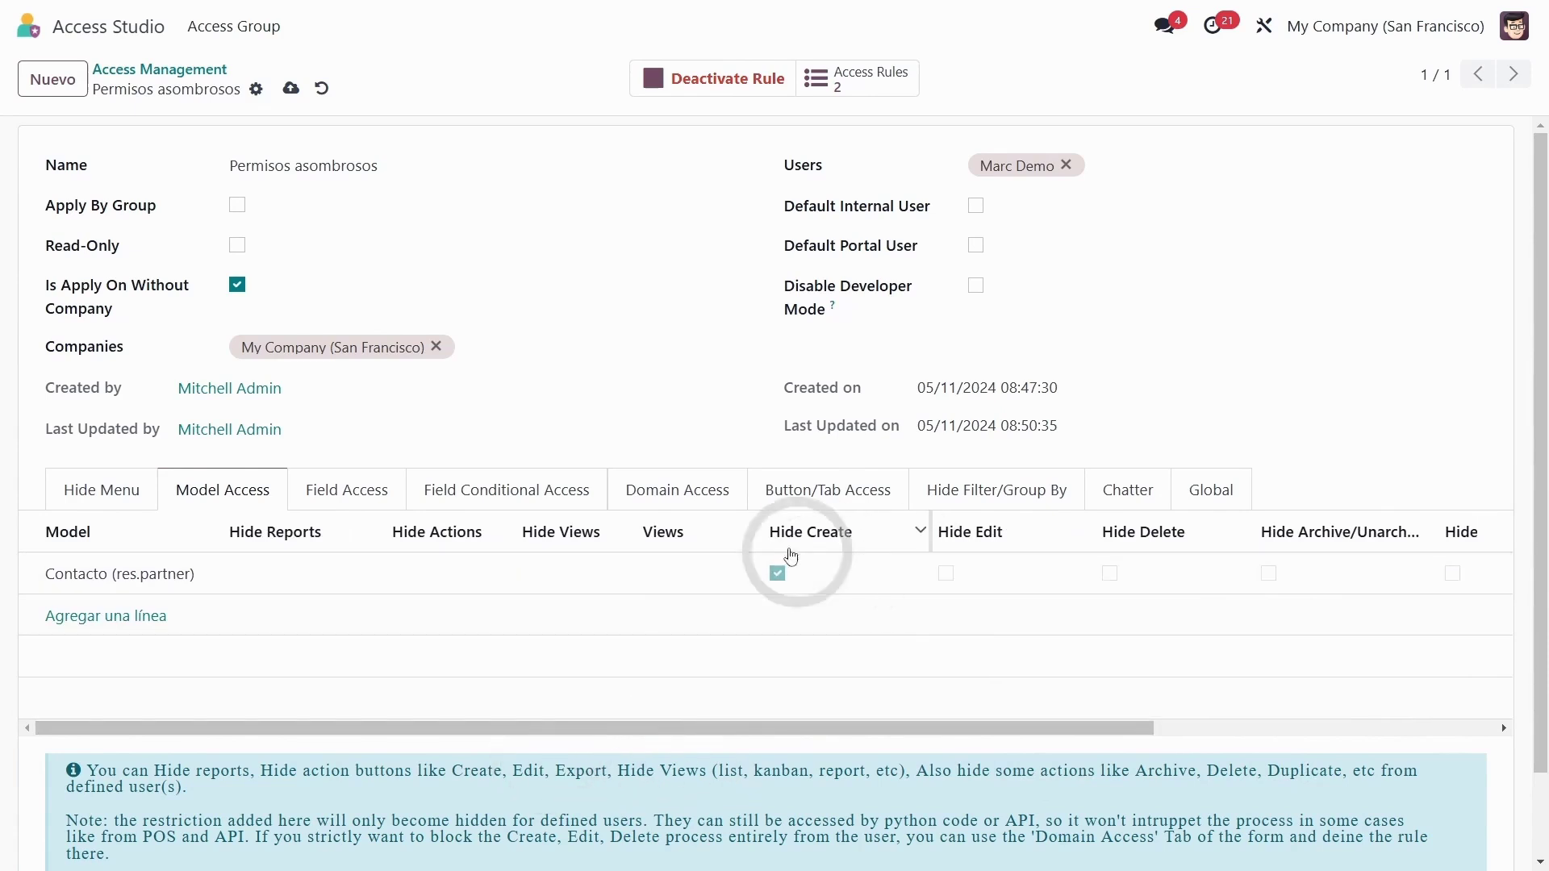
Examine the Hide Reports, Hide Views and Views options of the Contacto (res.partner) line in Model Access.
click(294, 573)
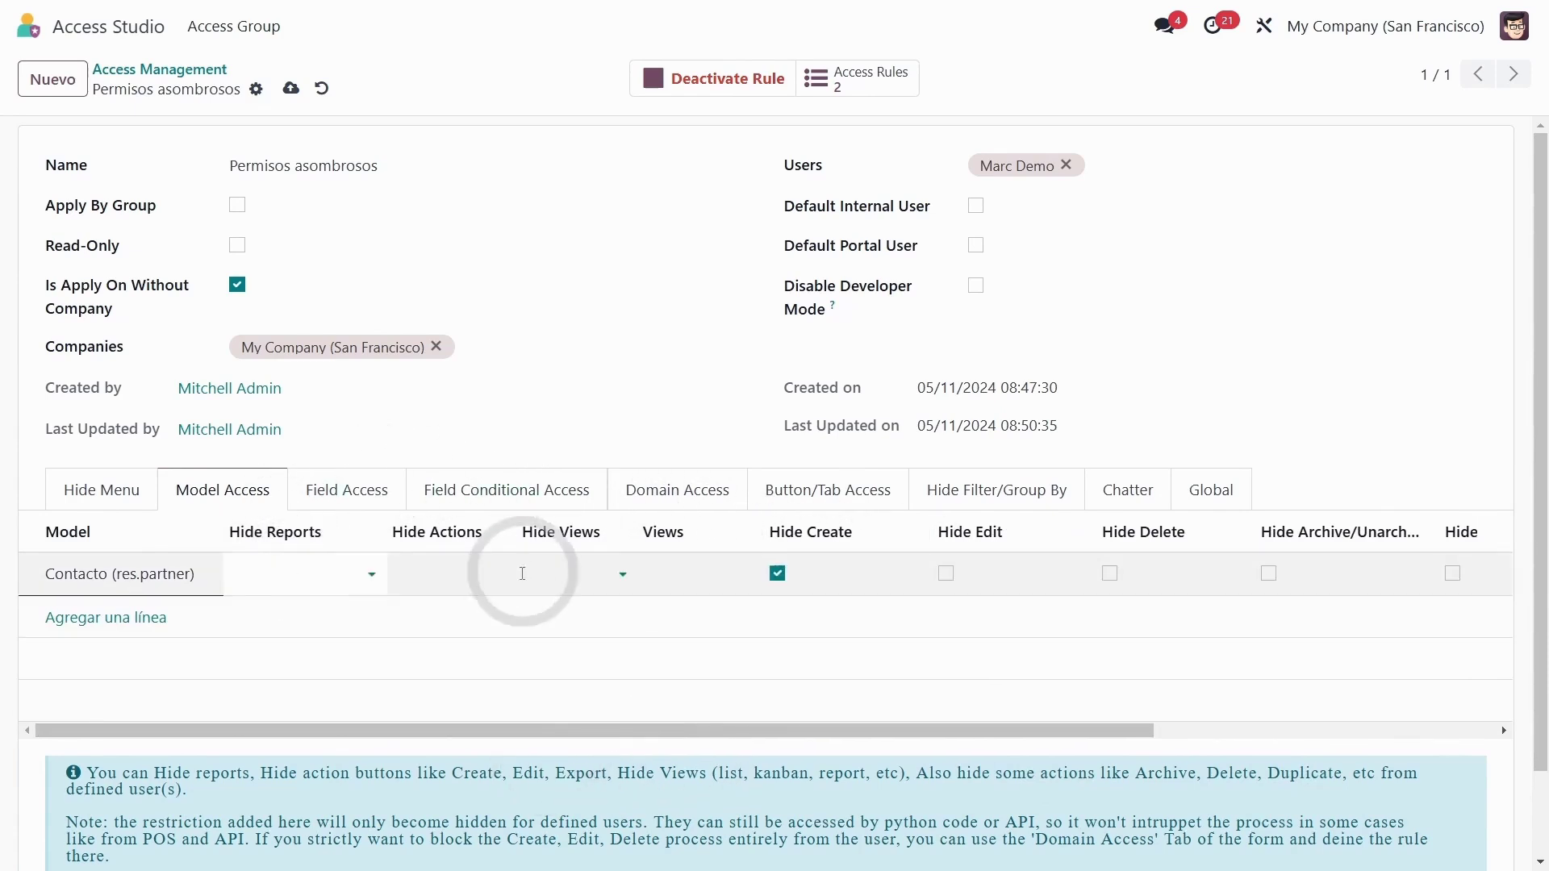
click(523, 574)
click(517, 436)
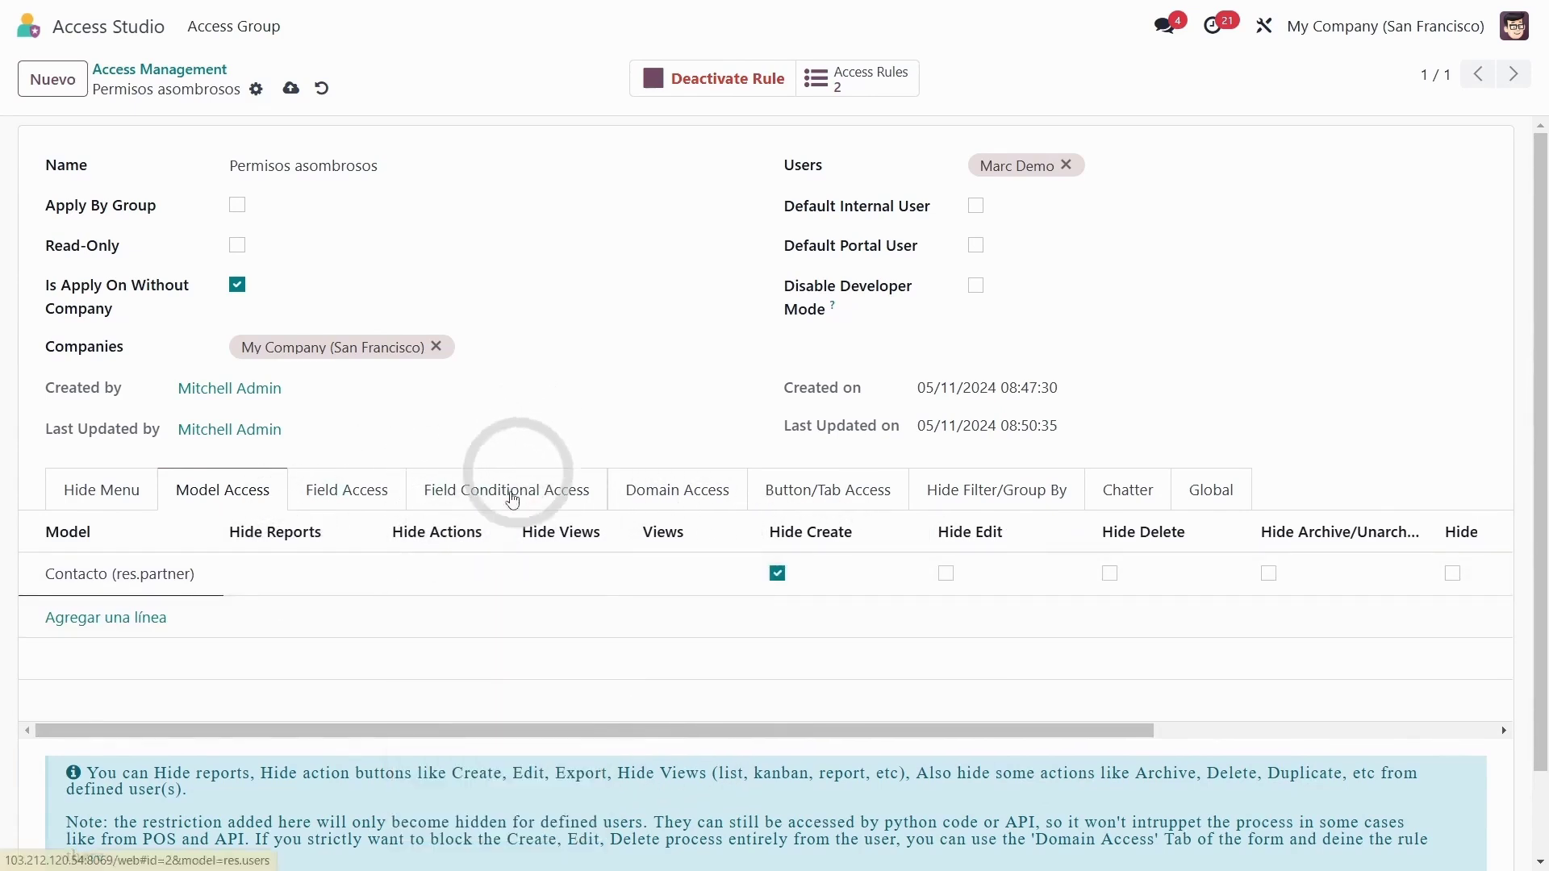
click(670, 572)
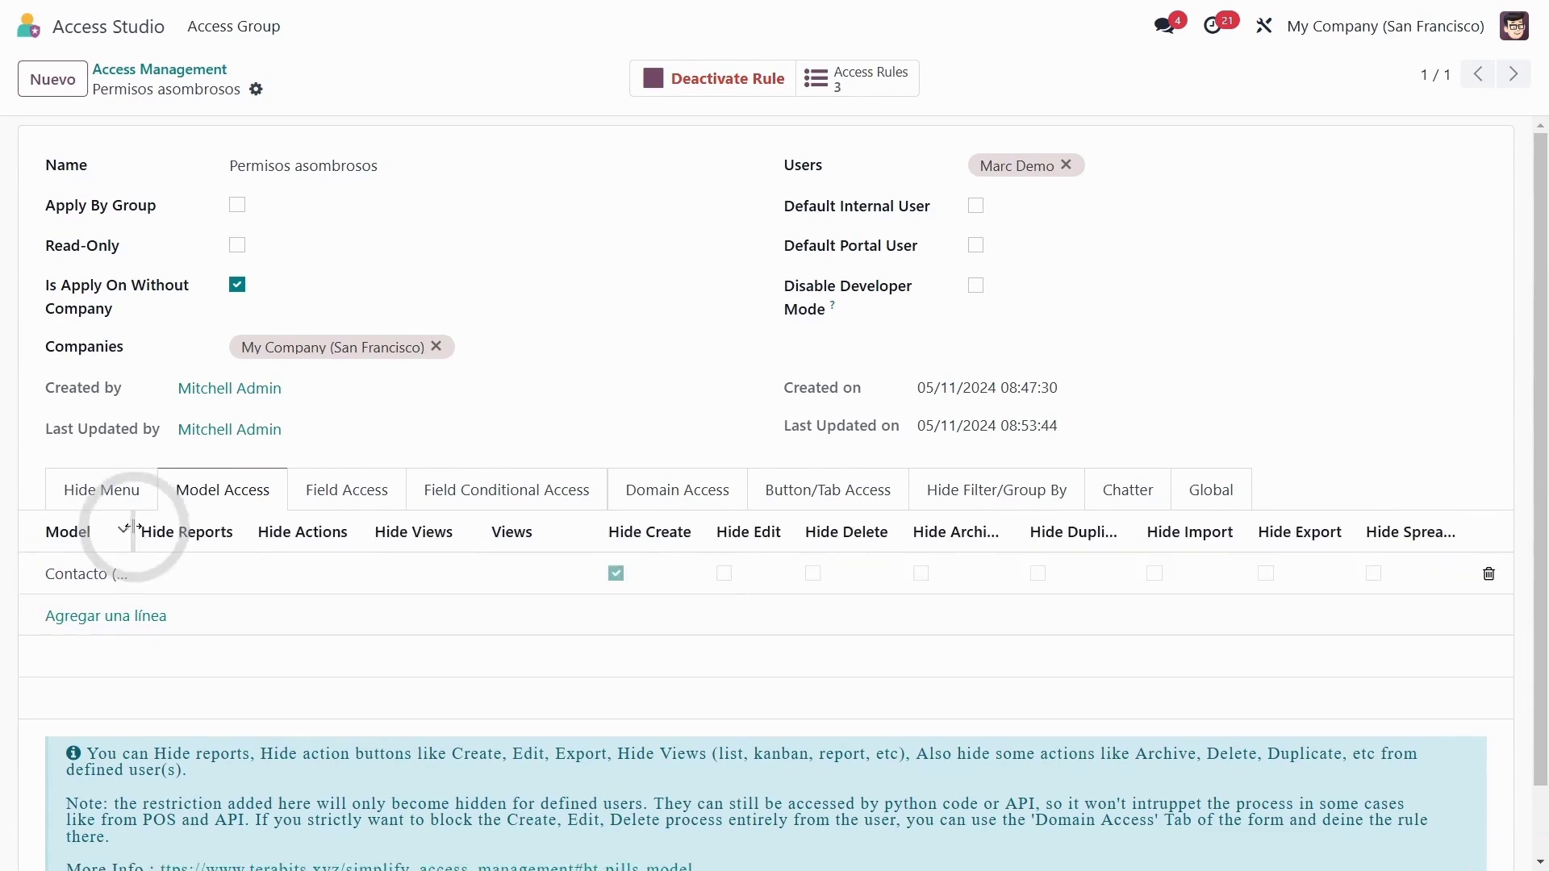
Save the access rule and reload Contactos in the demo user's session to check the Hide Create restriction.
drag(133, 527, 258, 519)
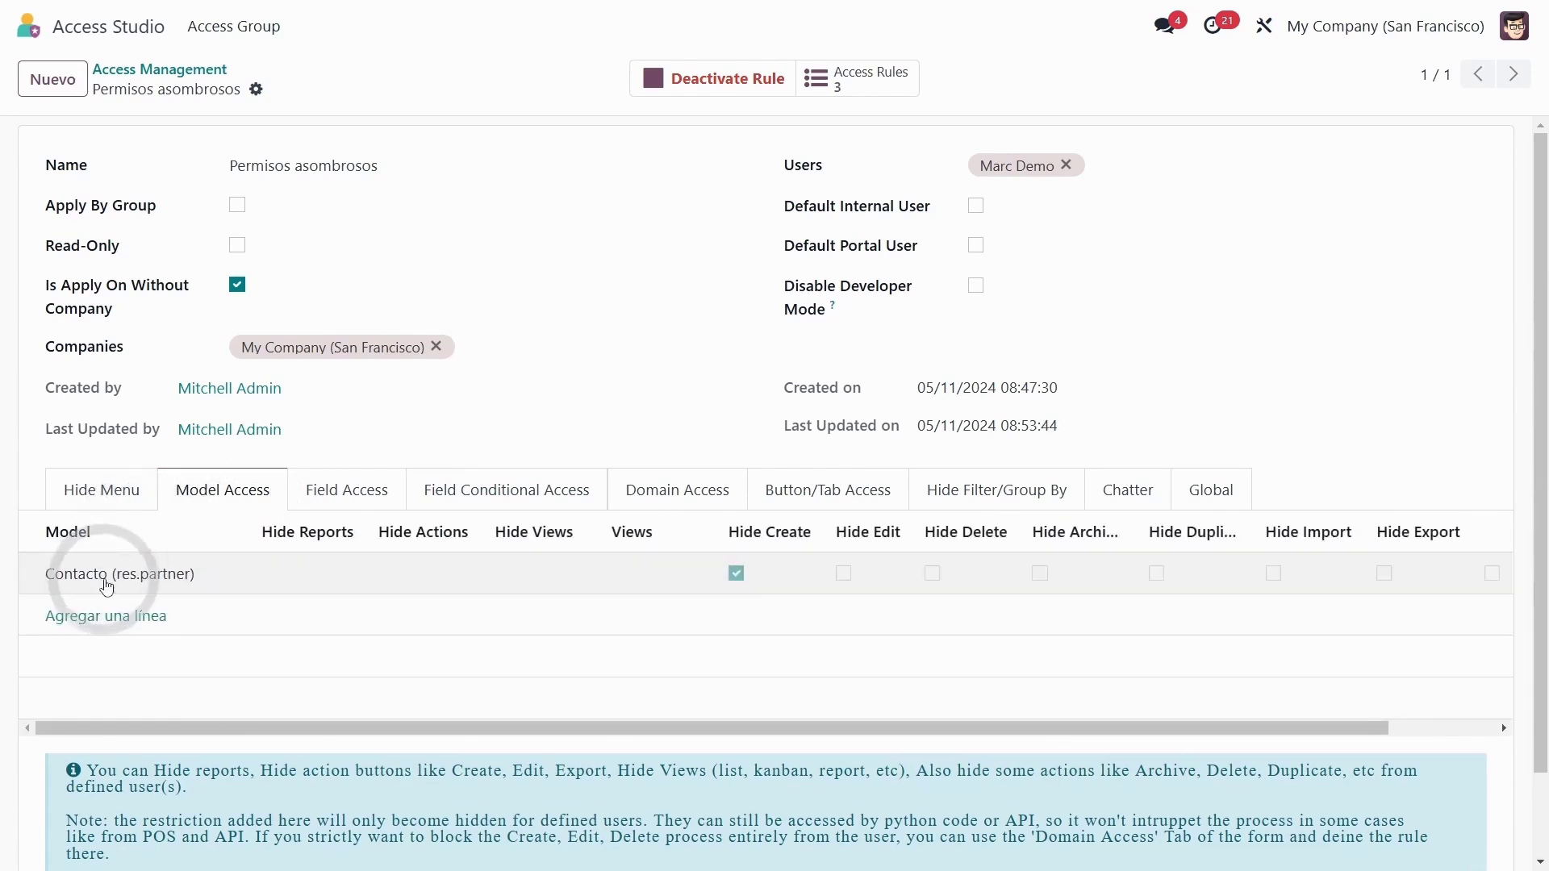
drag(826, 526, 839, 522)
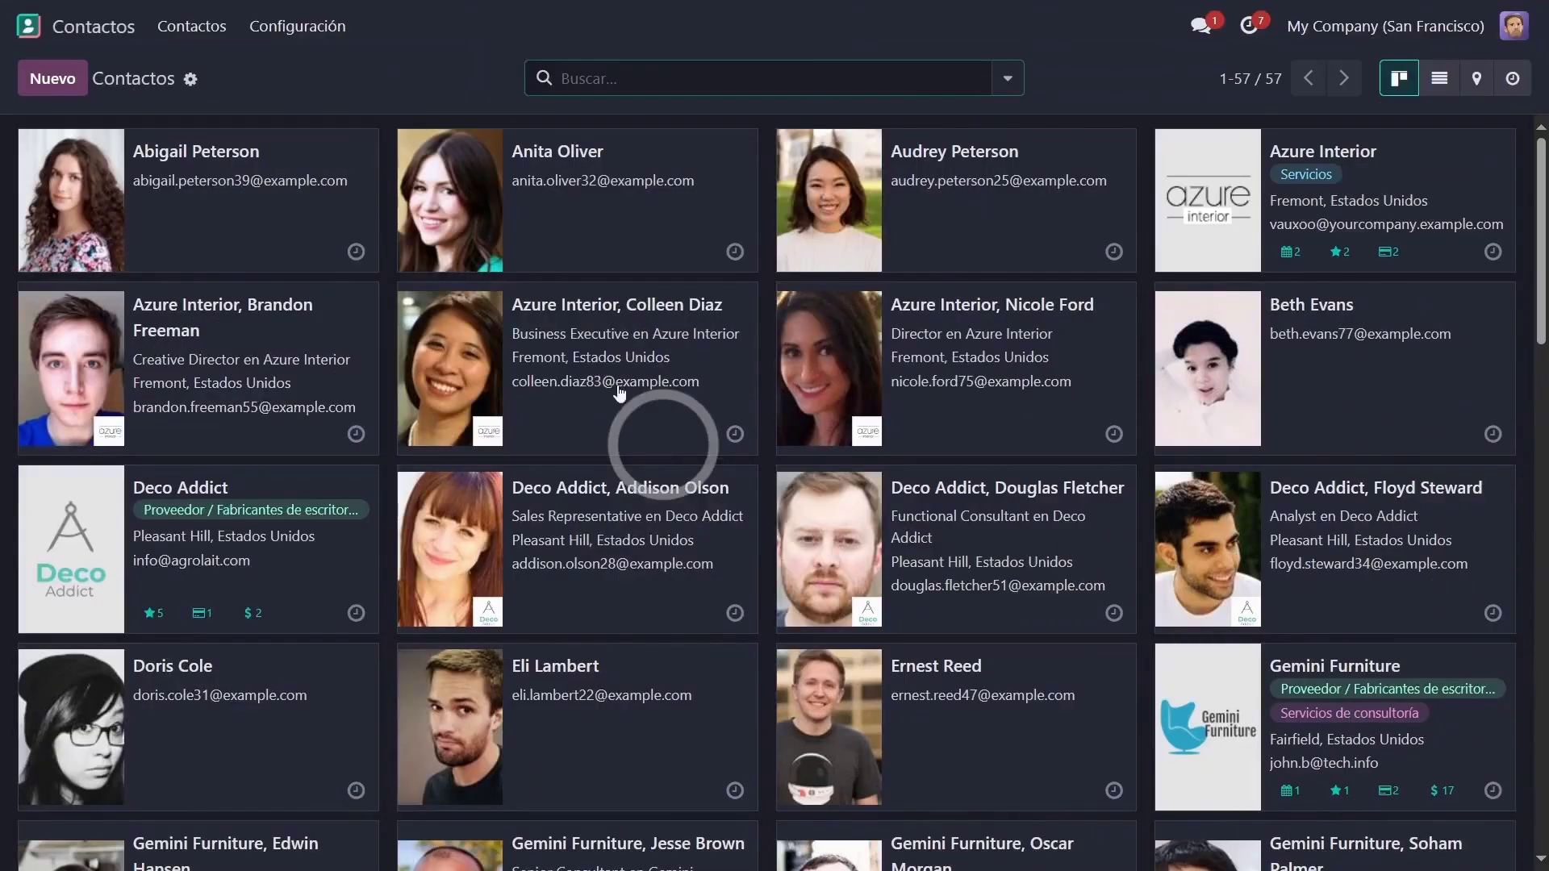
key(F5)
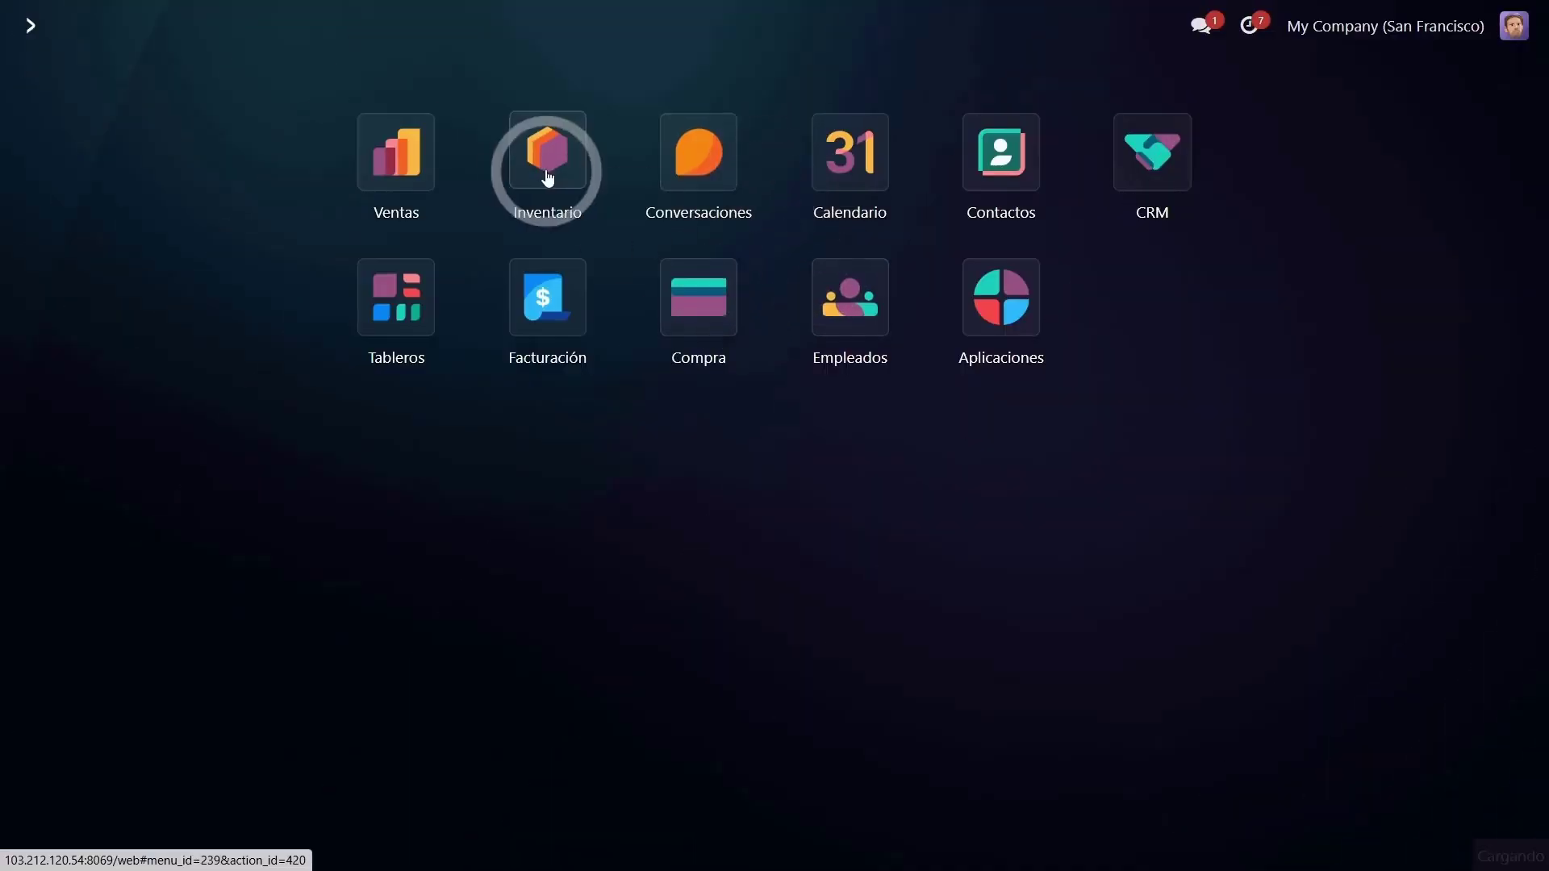
Open the Atornillador product in the demo user's Inventario app and examine its Precio de venta and Costo fields.
click(521, 155)
click(449, 32)
click(452, 74)
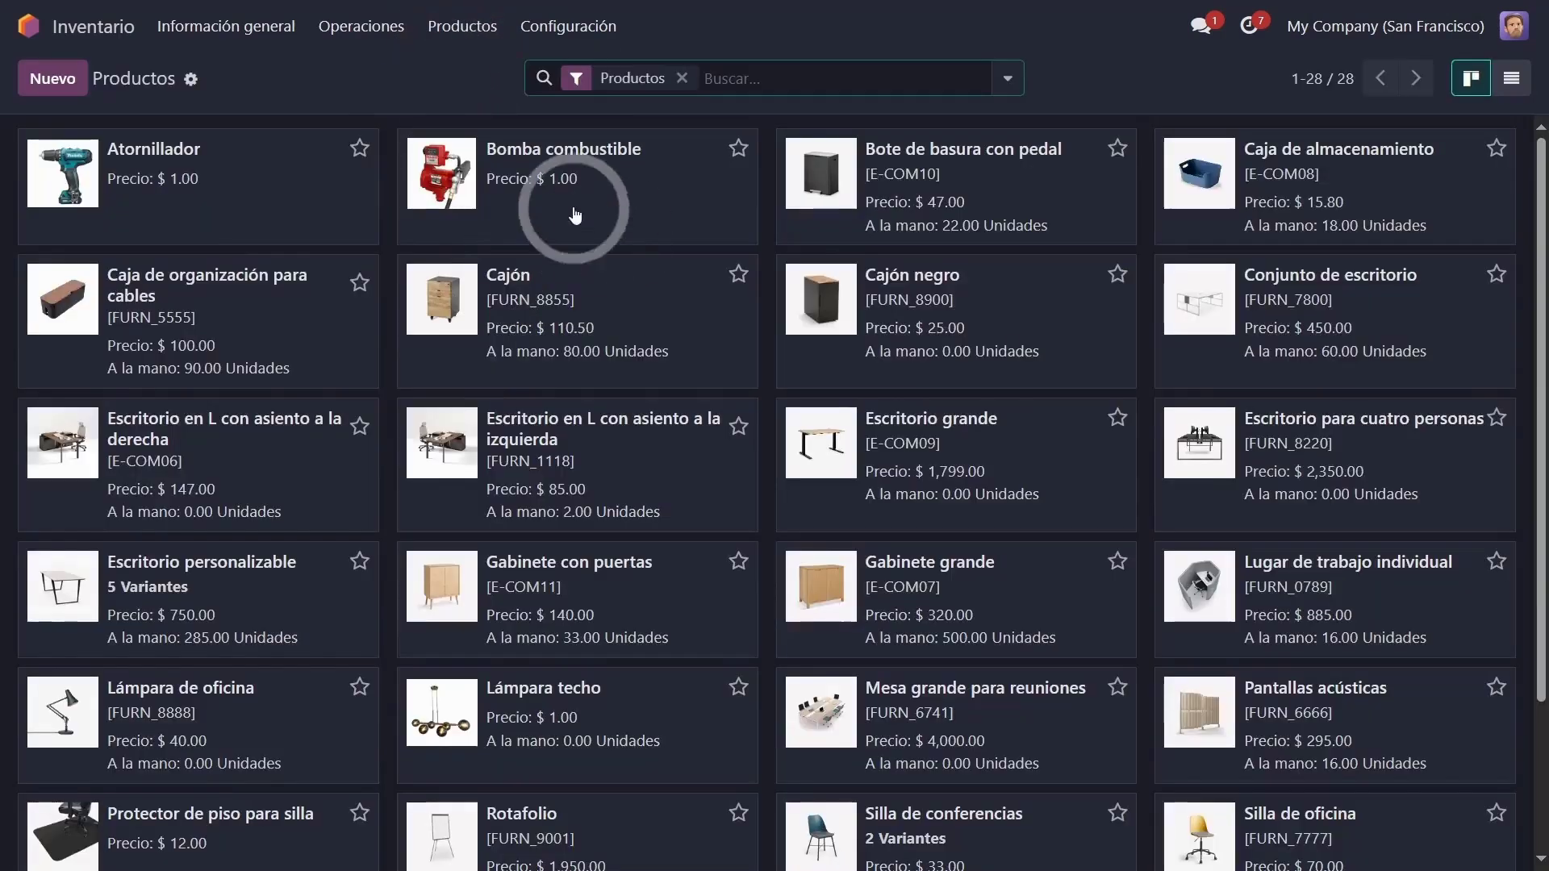
click(283, 202)
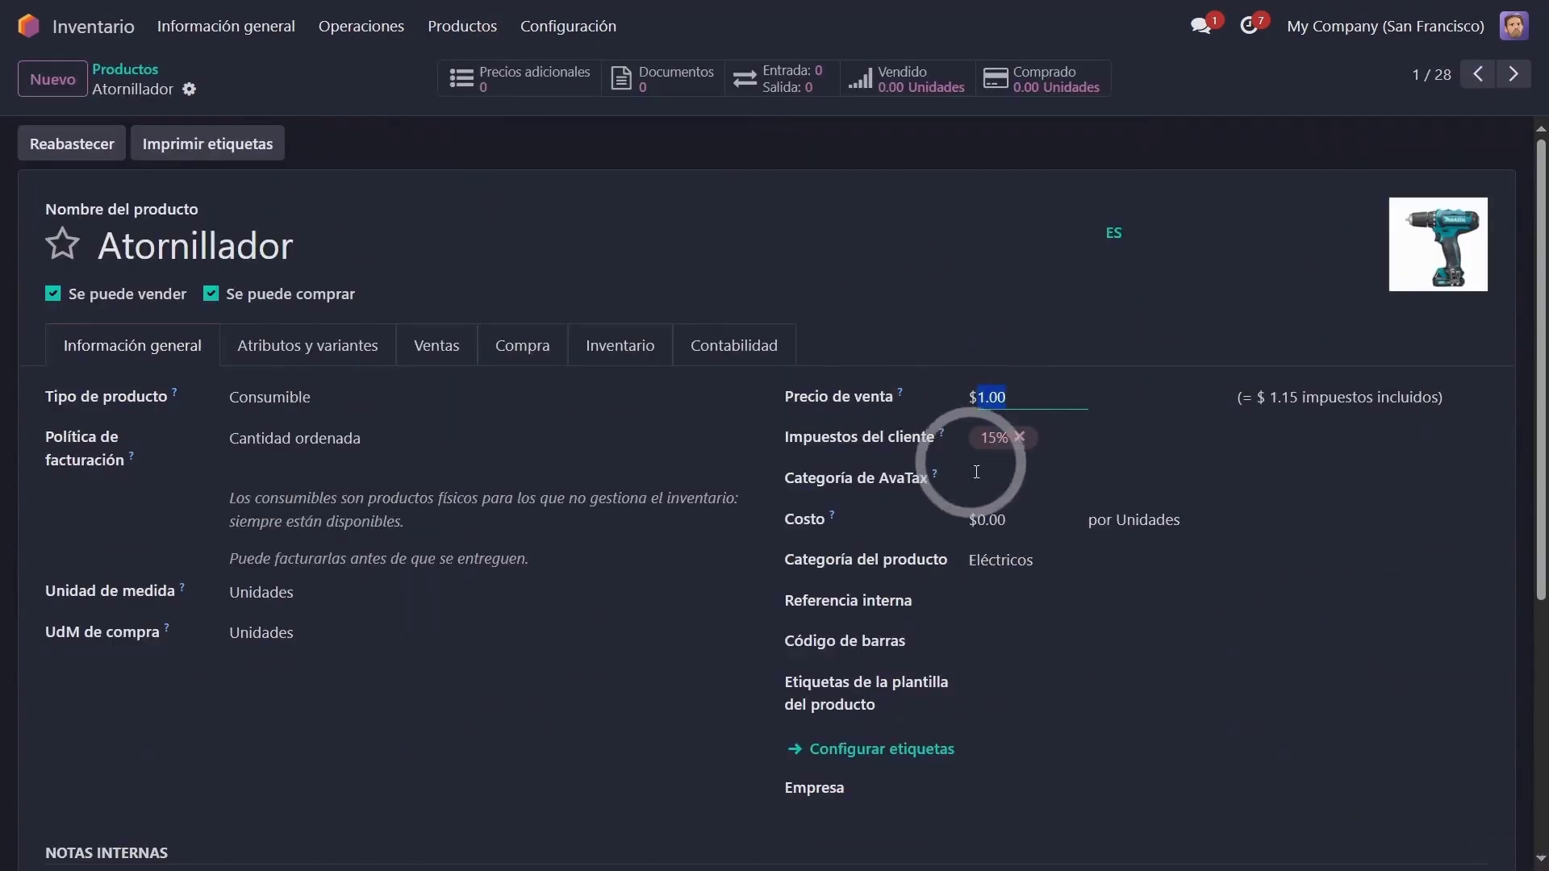
double_click(804, 520)
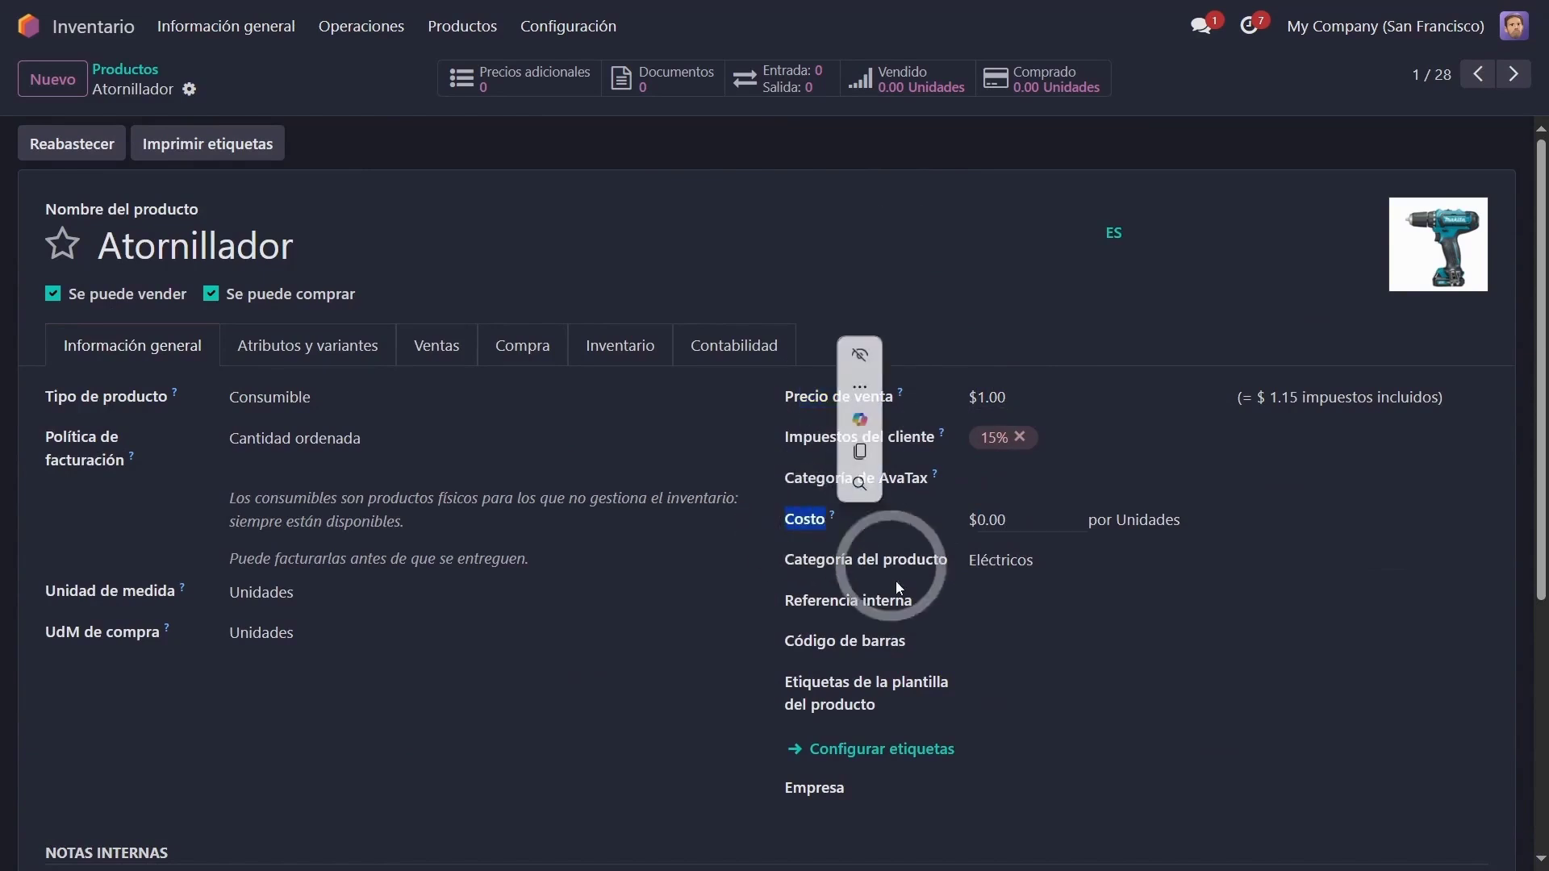
Add a Field Access line for Producto (product.template) with Precio de venta and Costo as fields and Invisible enabled, and save the rule.
click(104, 571)
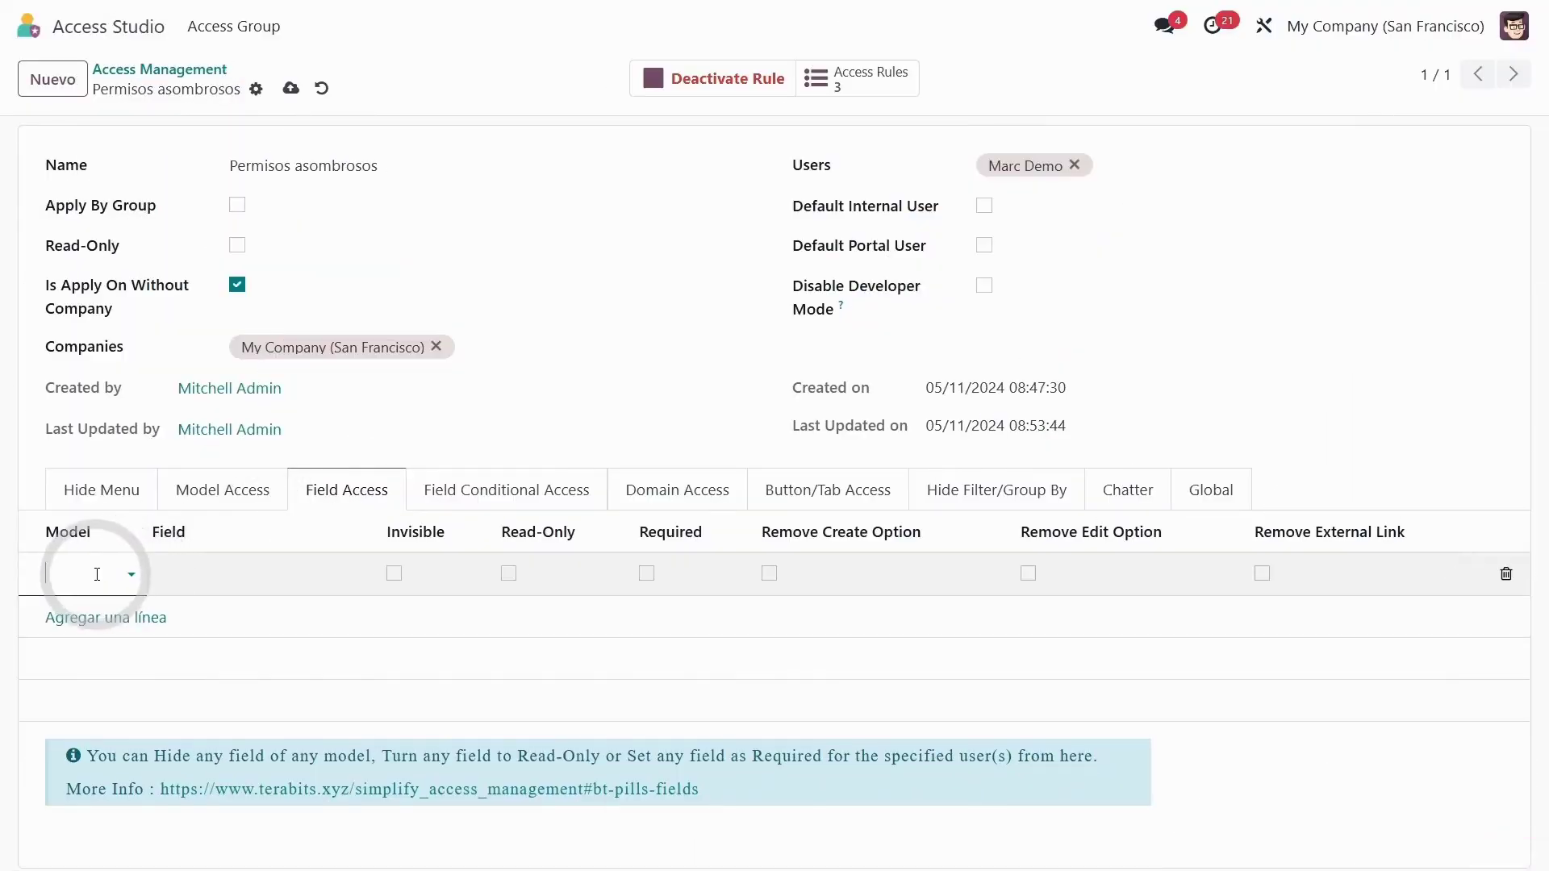
click(110, 593)
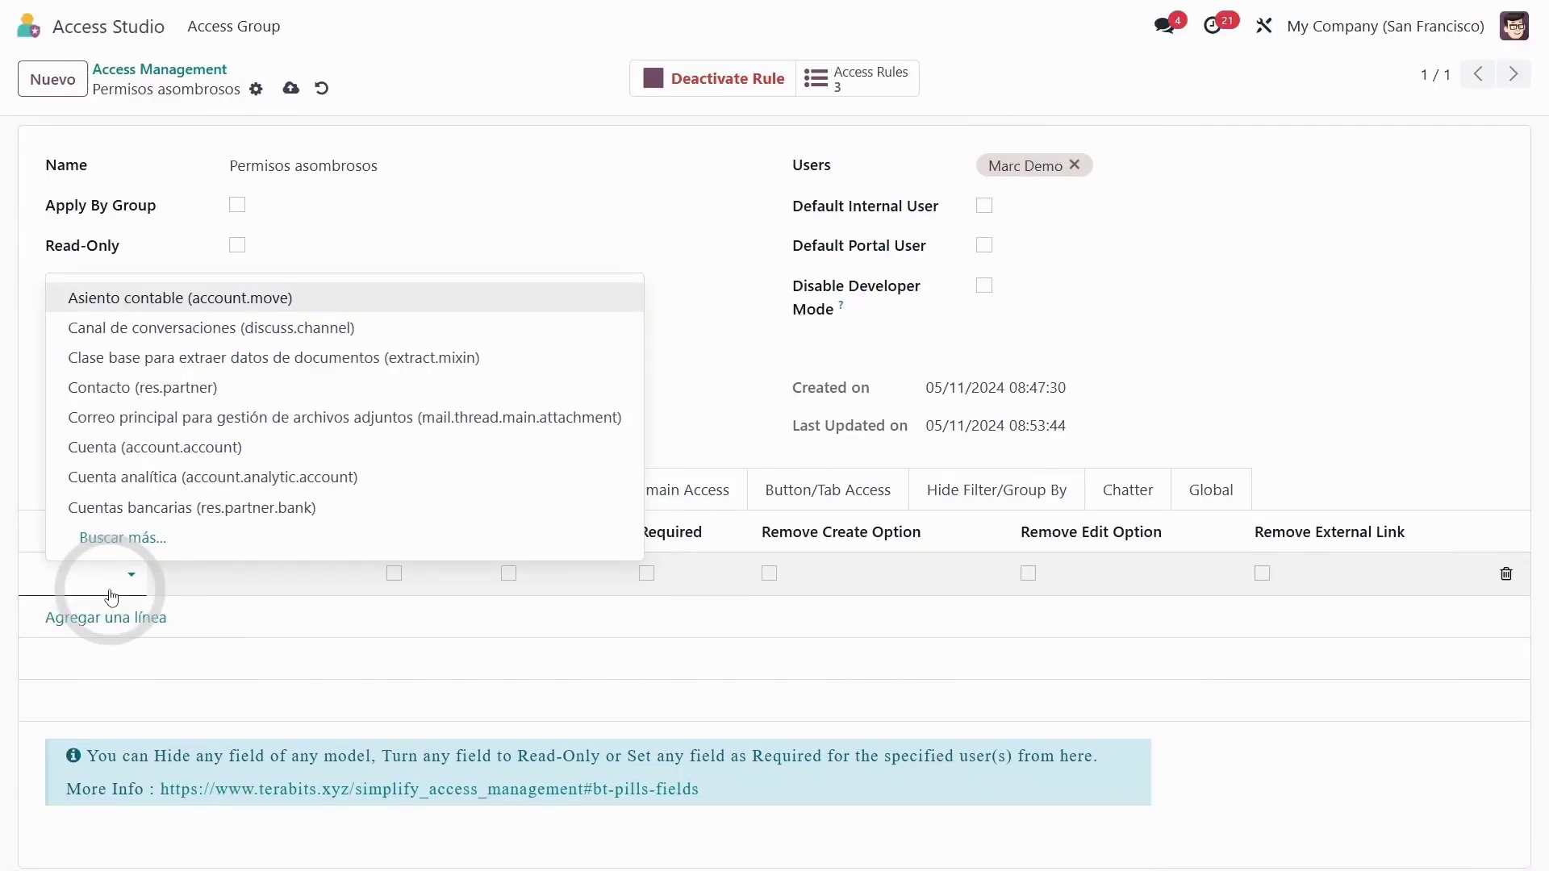
text(p)
click(230, 573)
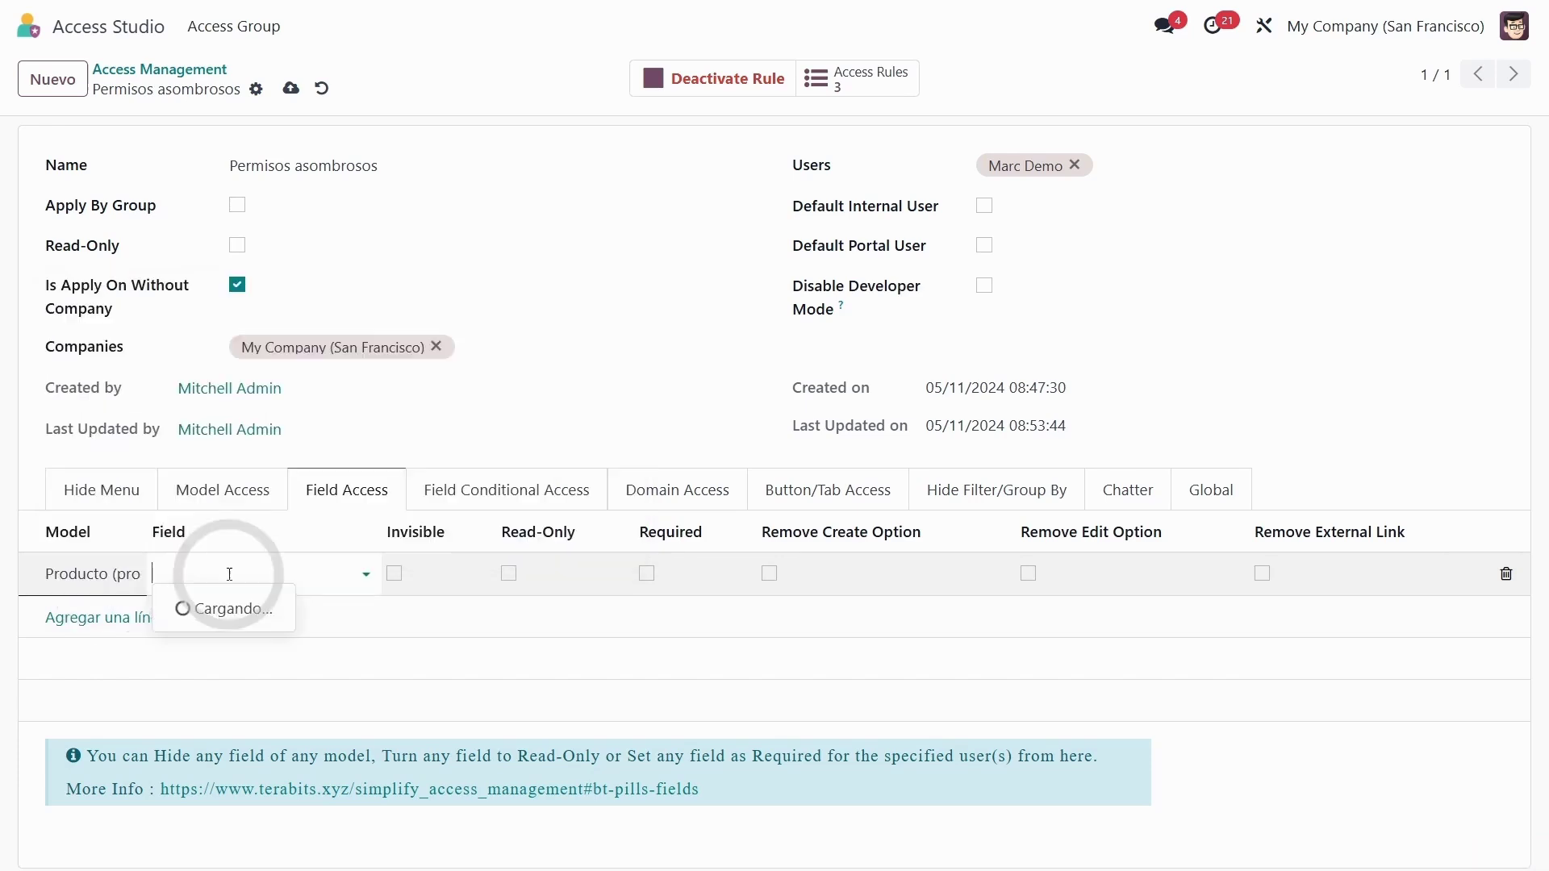
text(pre)
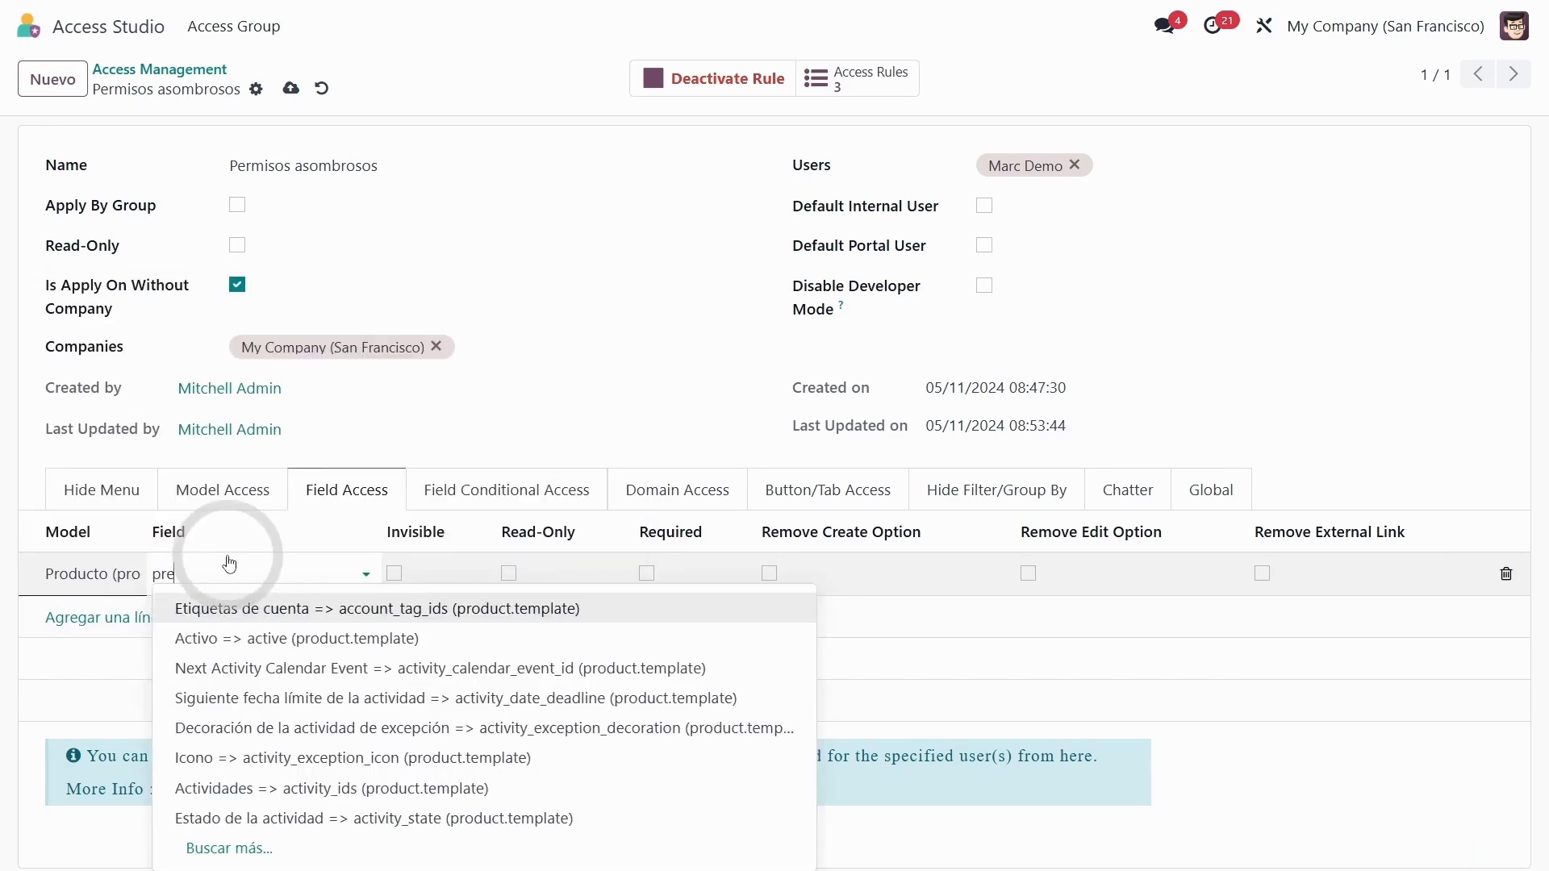
text(cio de venta => list pri...)
click(392, 574)
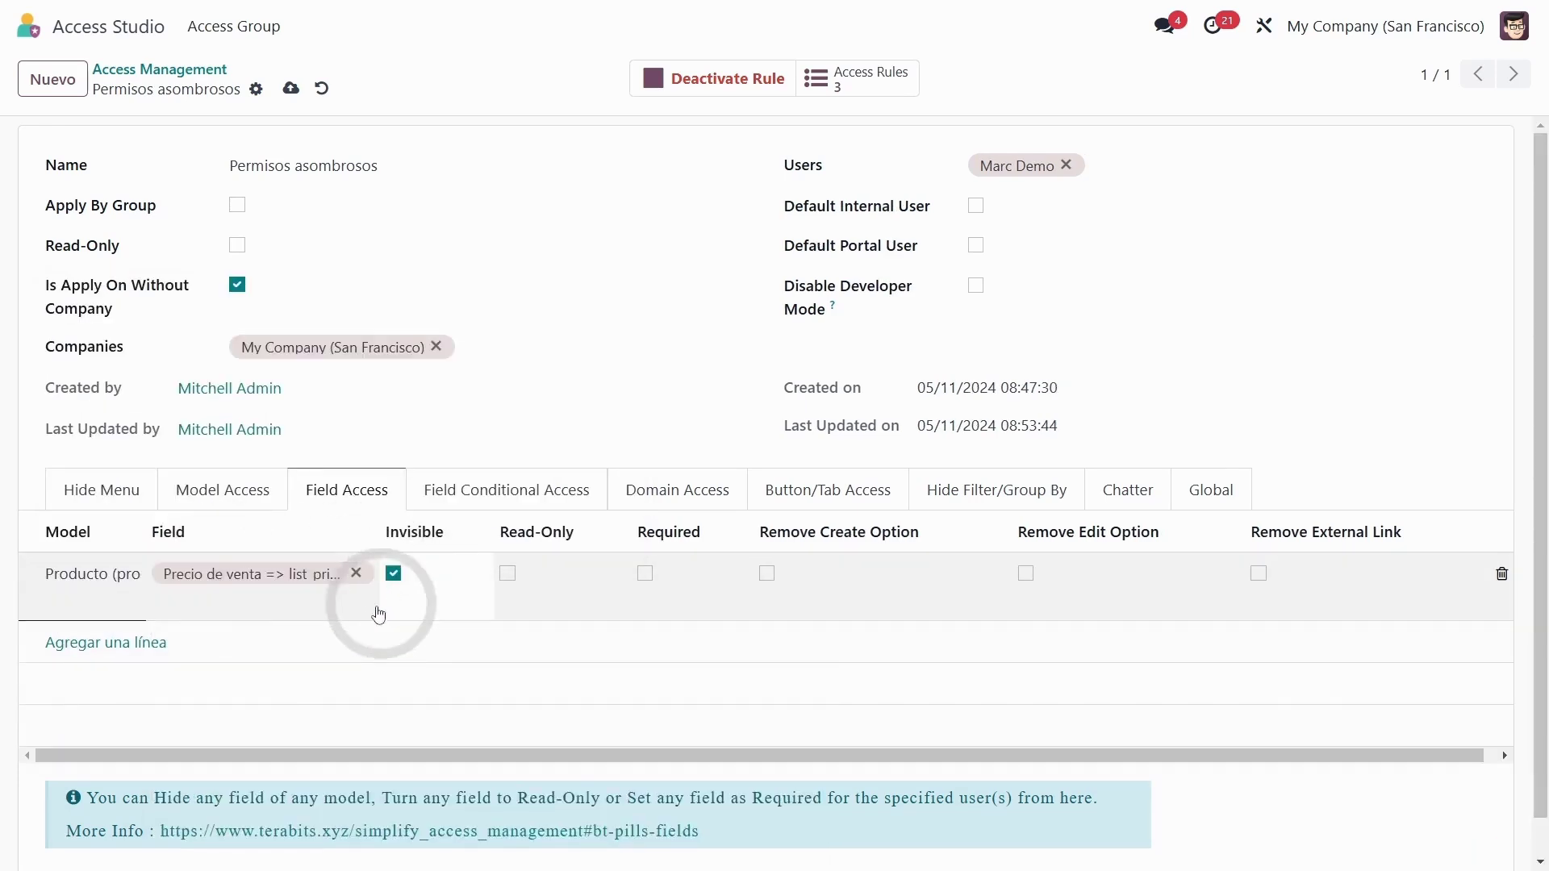
click(254, 597)
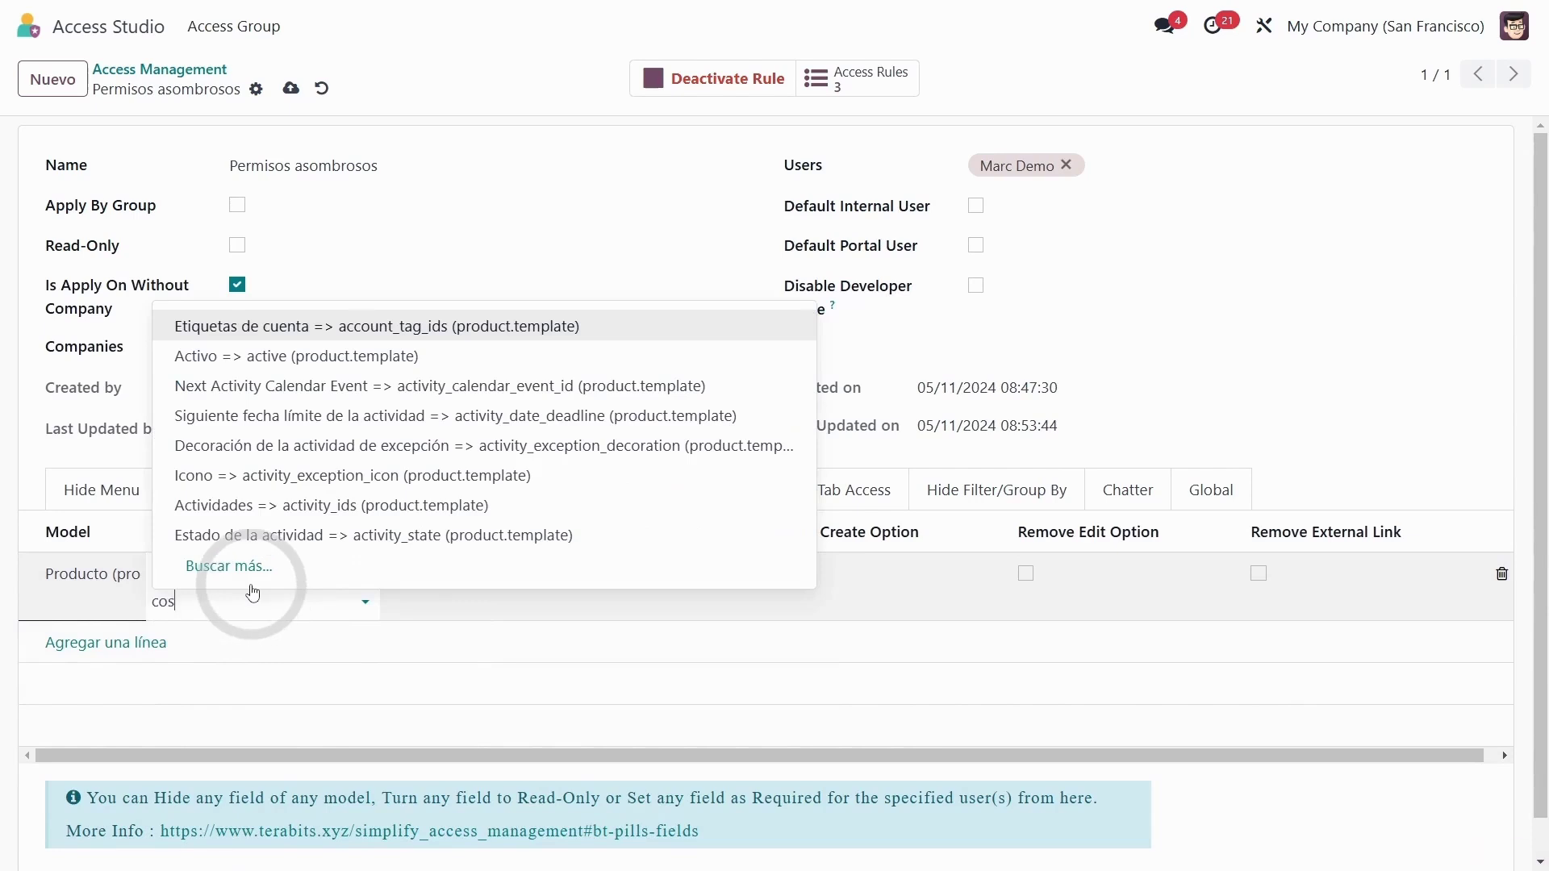
key(Return)
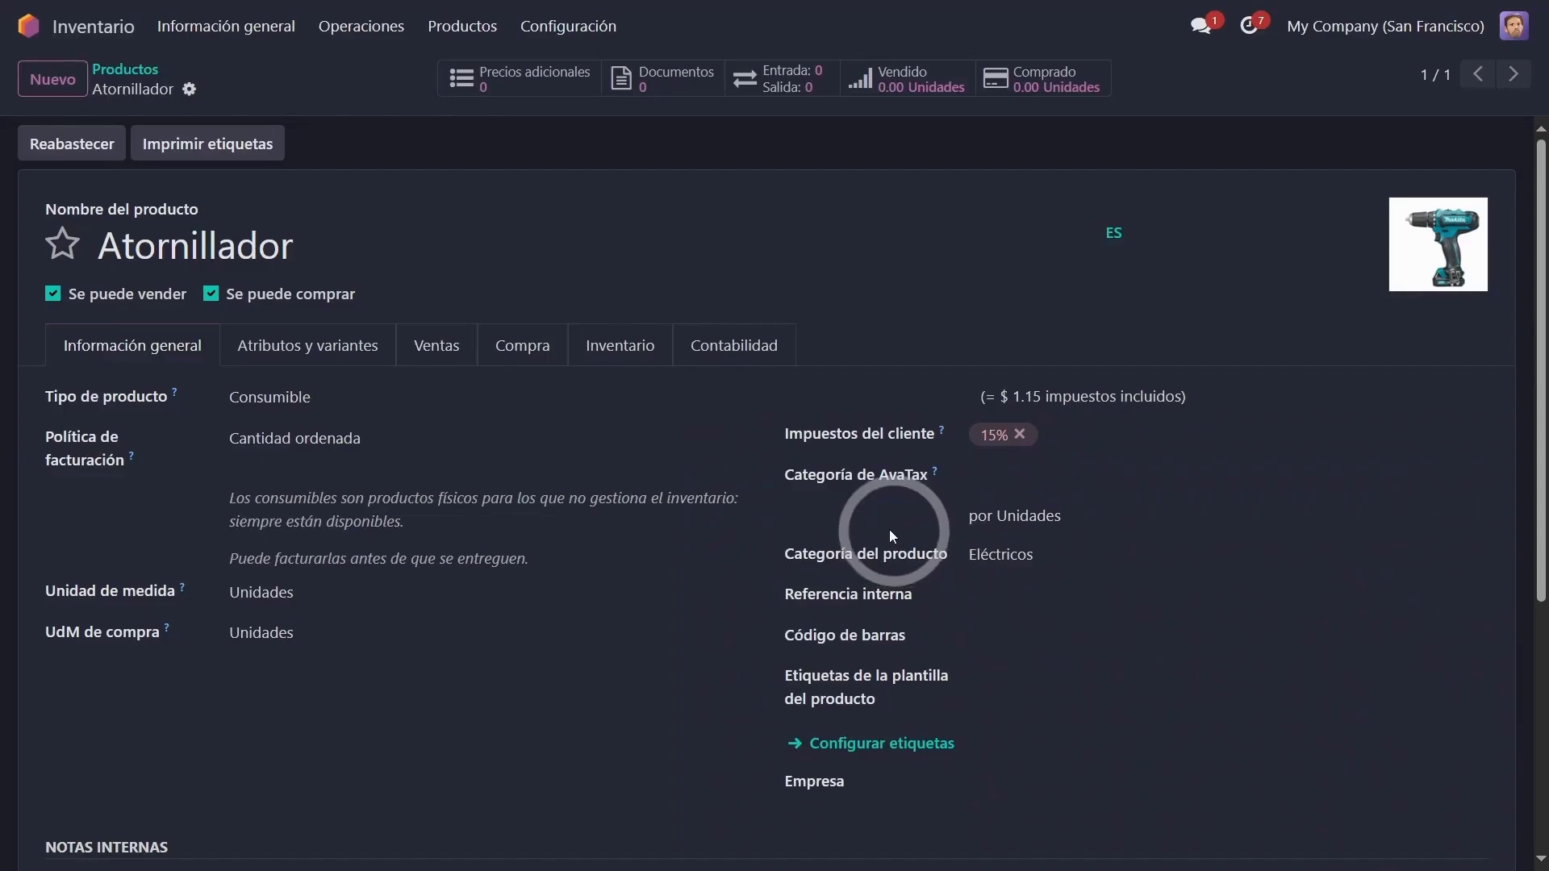
Check the hidden price and cost fields of Atornillador in the demo user's session, and show the rule's Domain Access settings.
drag(1046, 517, 970, 518)
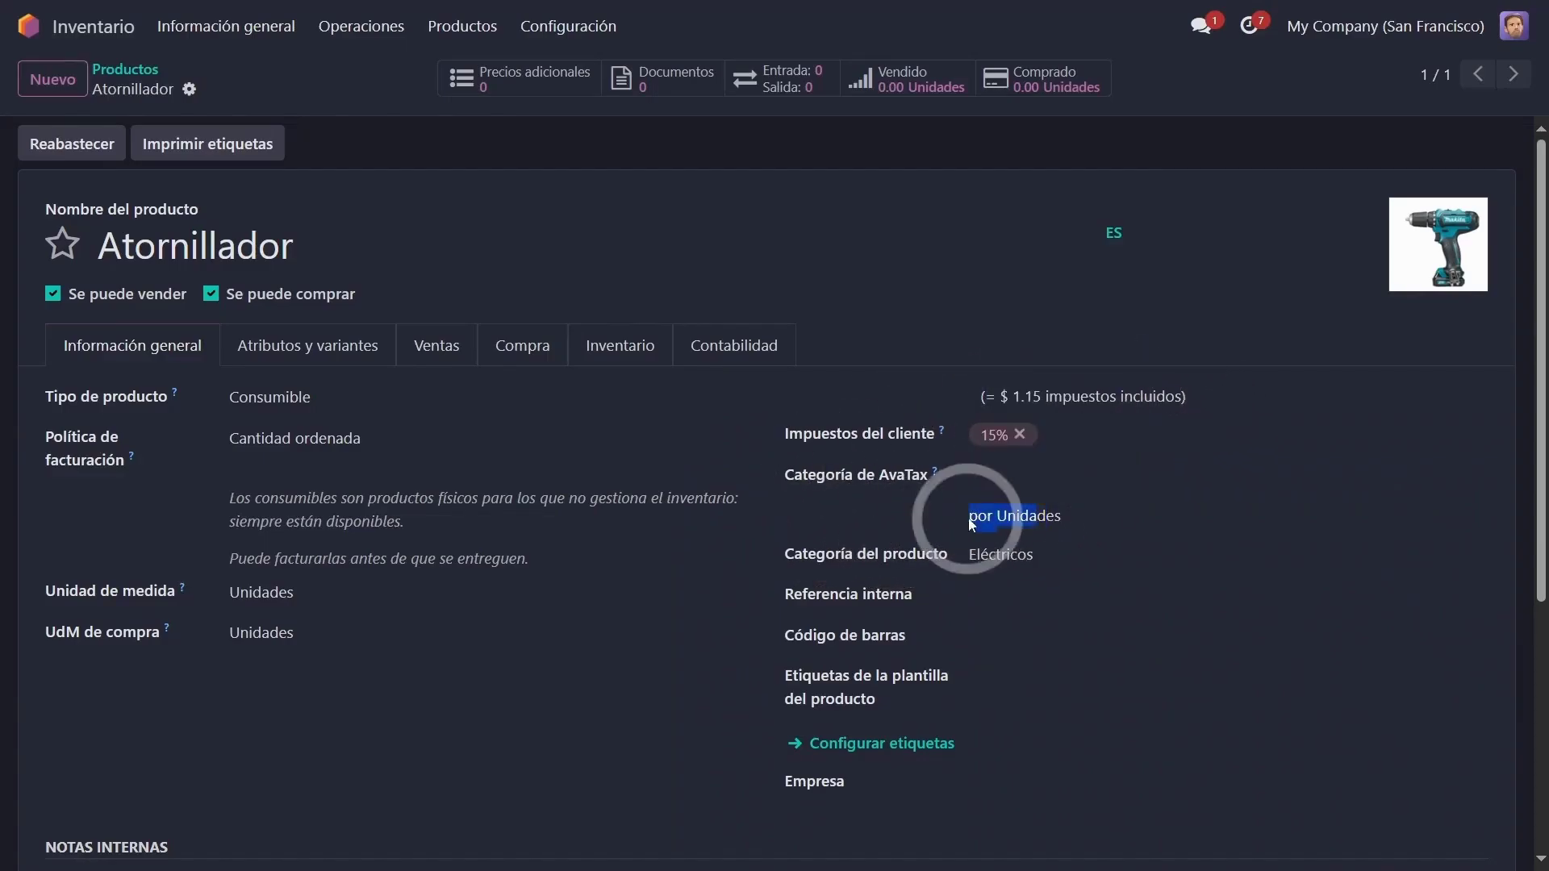
click(1048, 674)
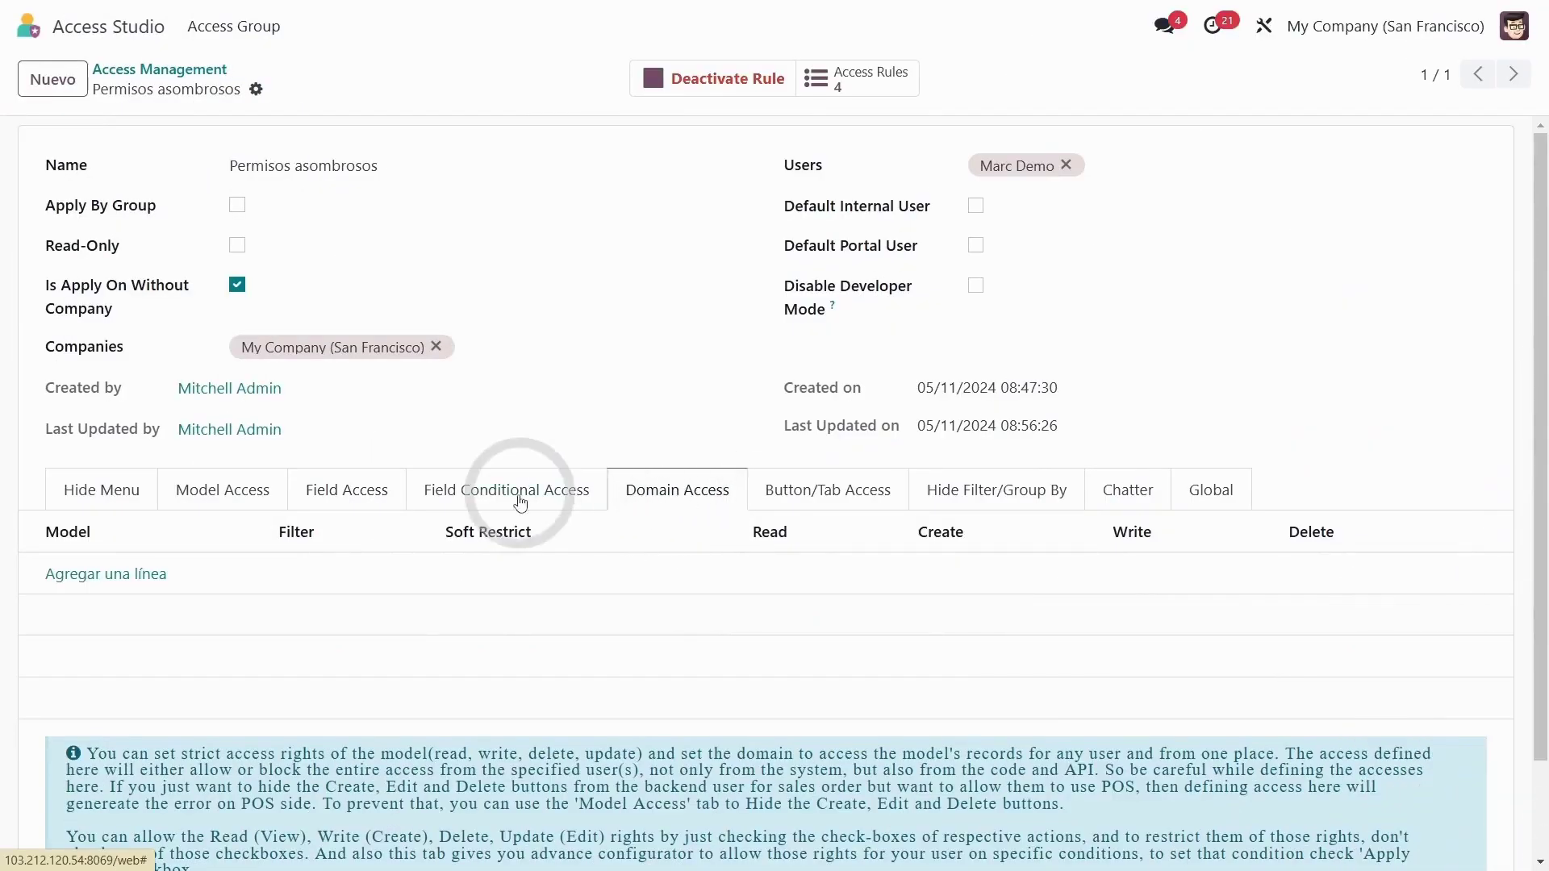
click(520, 502)
click(1014, 157)
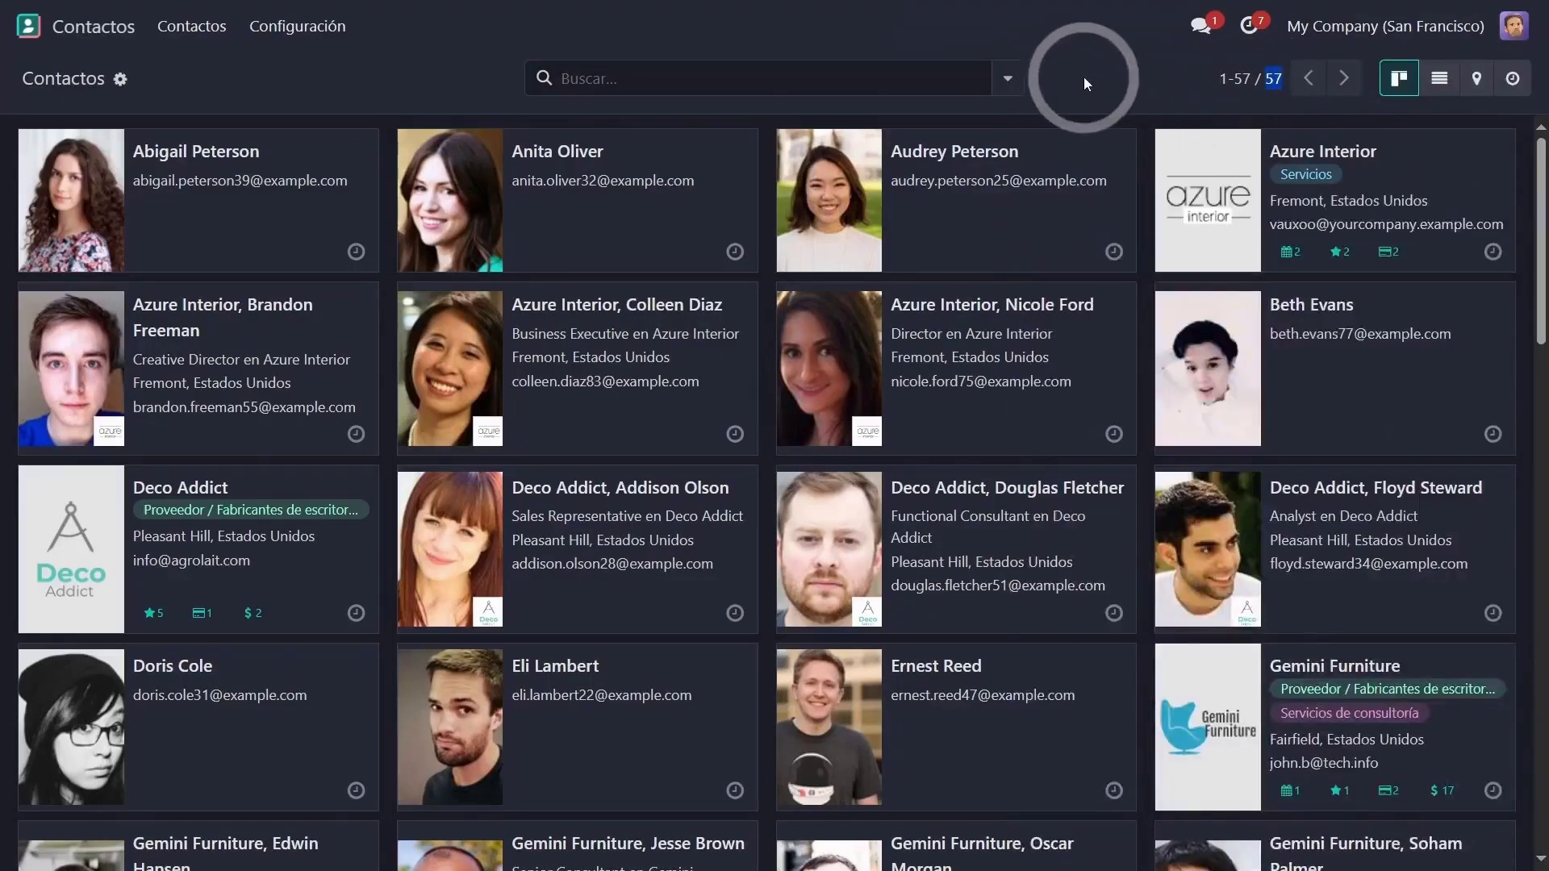
Open the first contact in the demo user's Contactos app and set the demo user as its Vendedor.
click(229, 195)
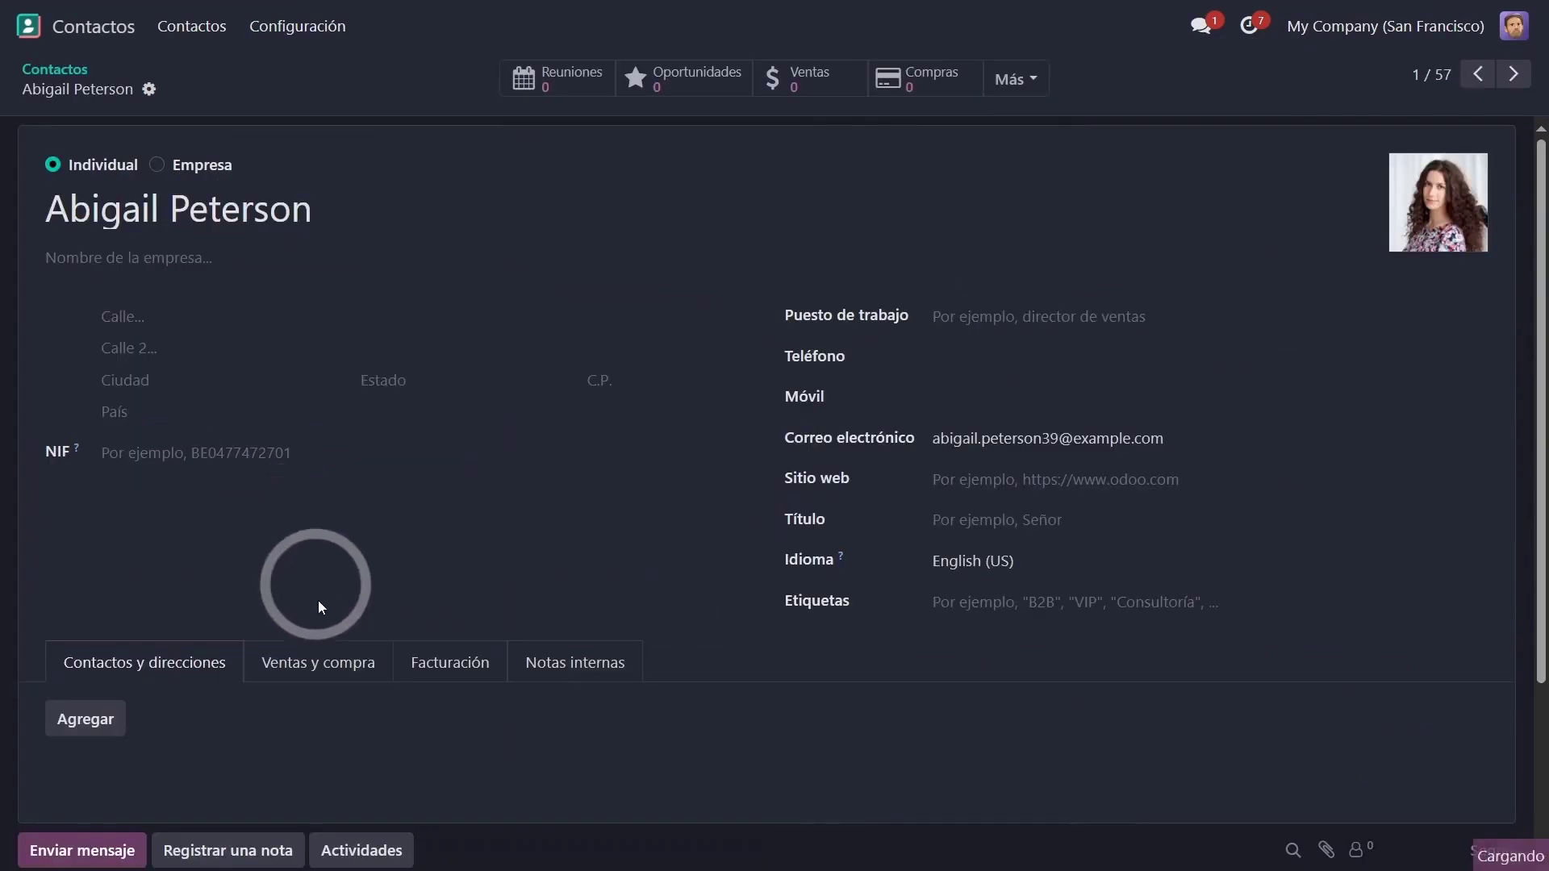
click(318, 663)
scroll(321, 645, down, 3)
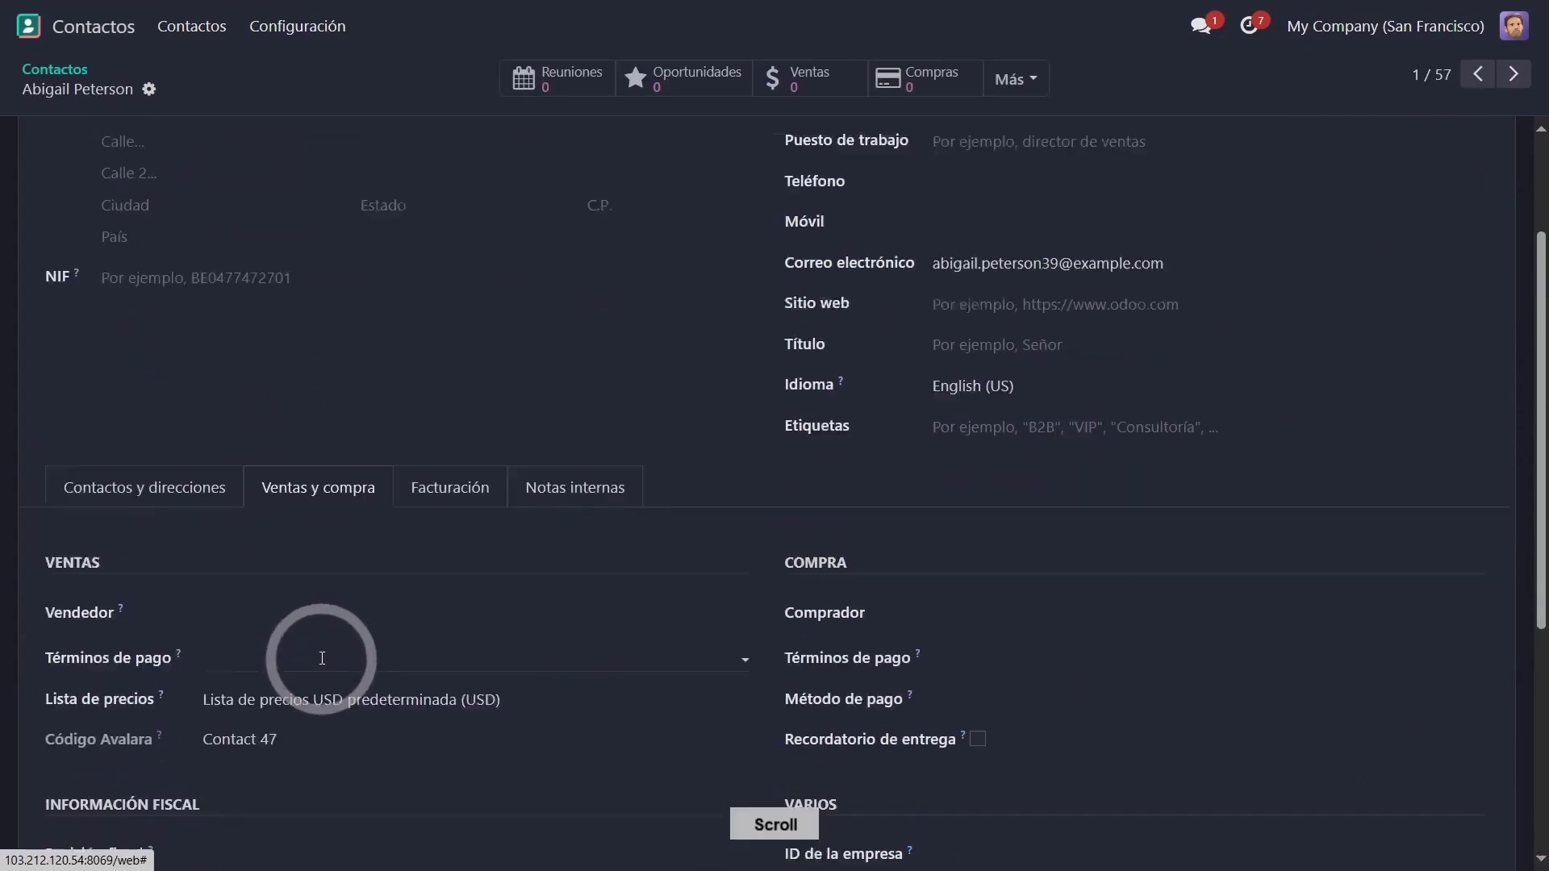
click(280, 588)
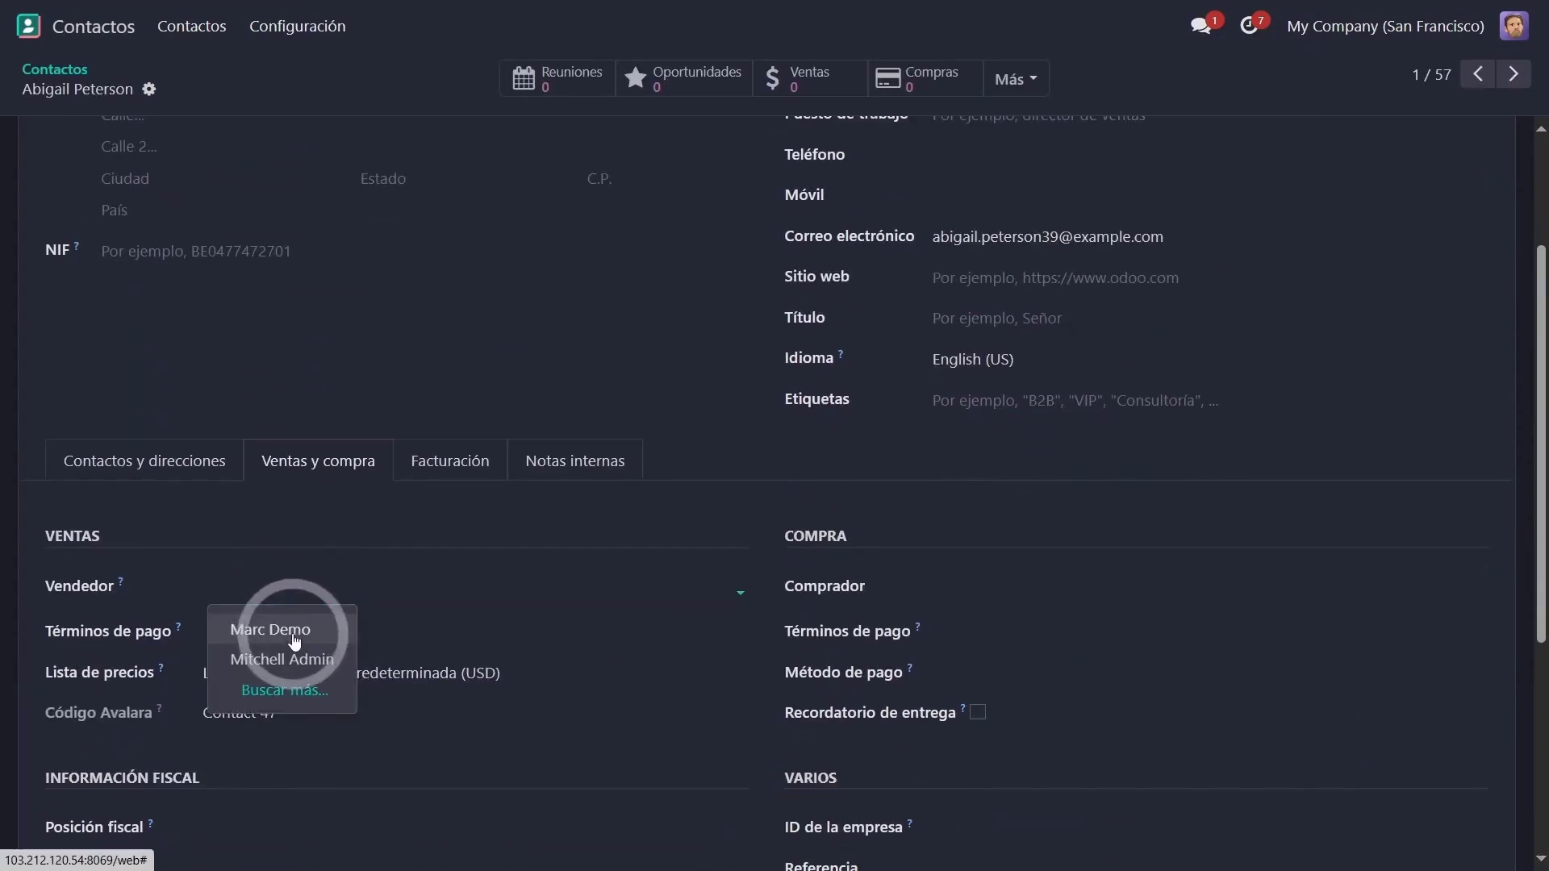
click(295, 641)
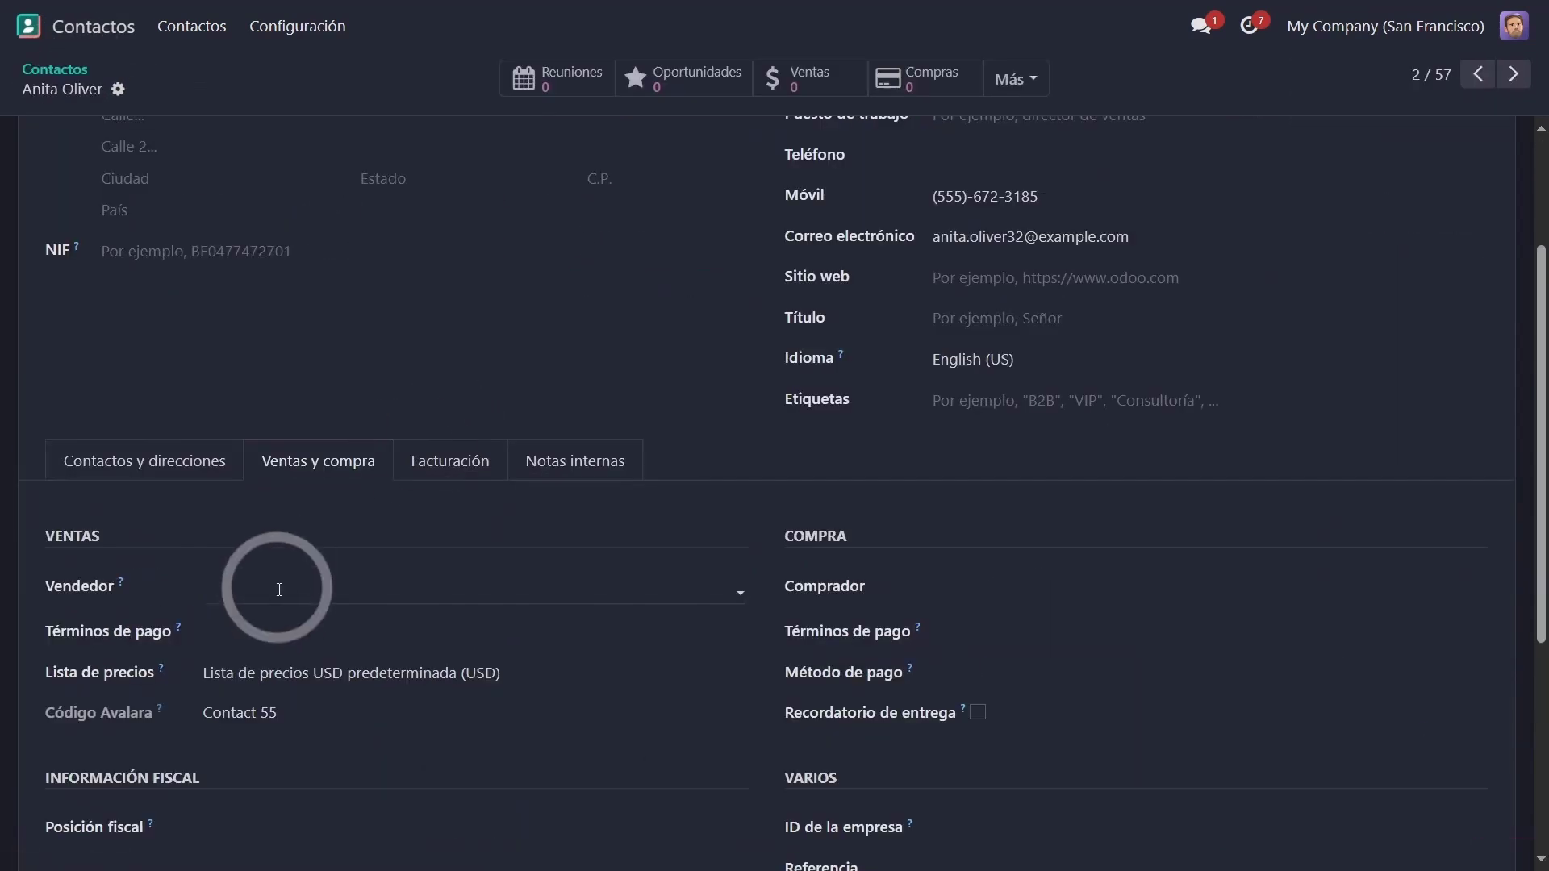
Set the demo user as Vendedor of the second and third contacts as well.
click(194, 588)
click(242, 632)
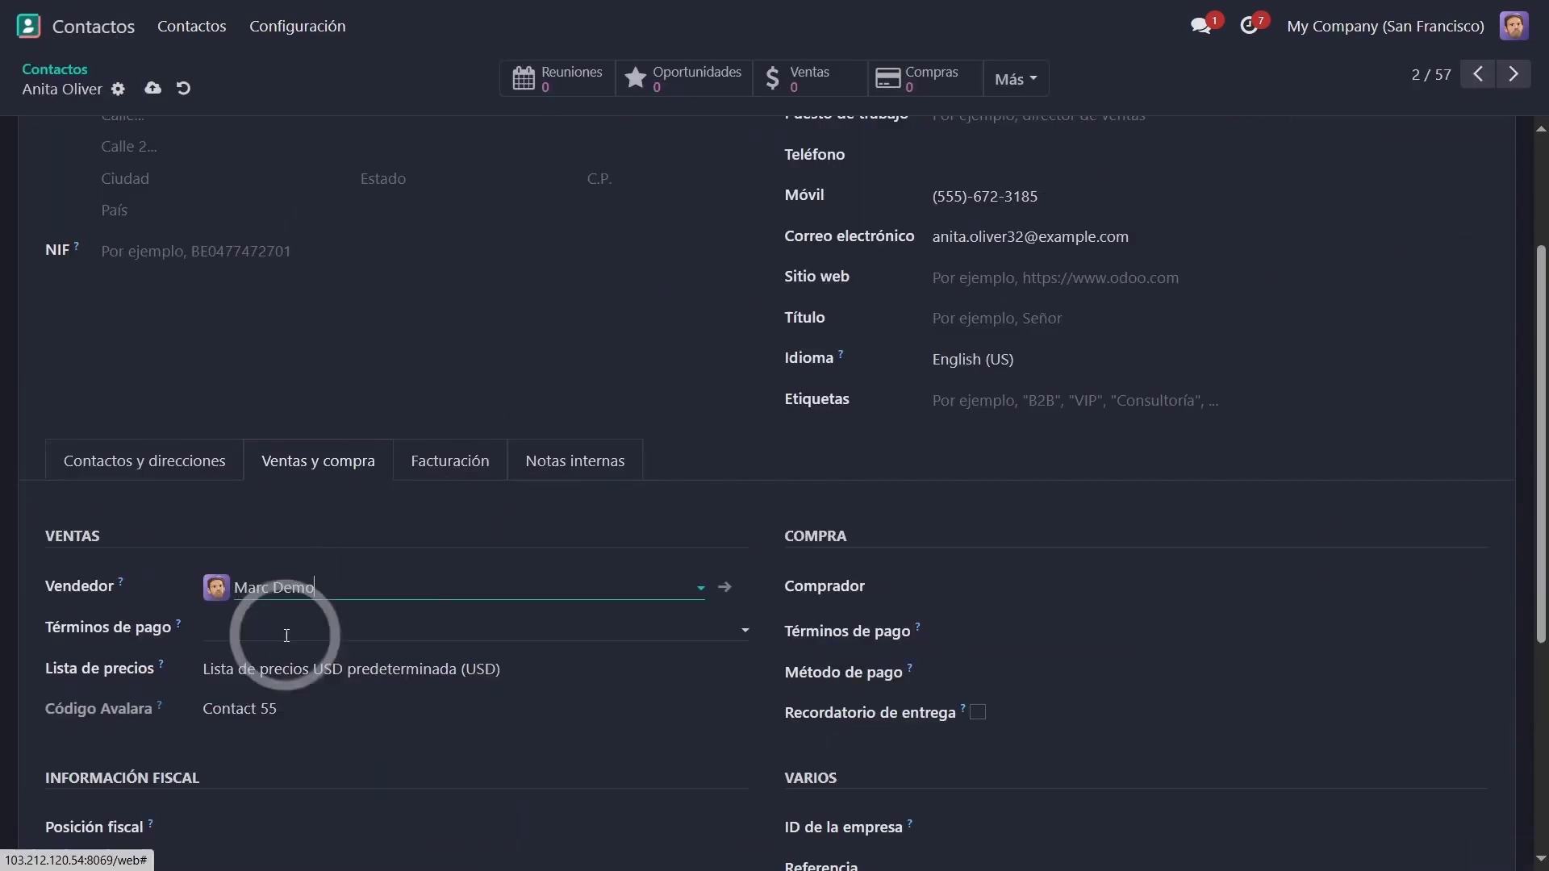
click(378, 590)
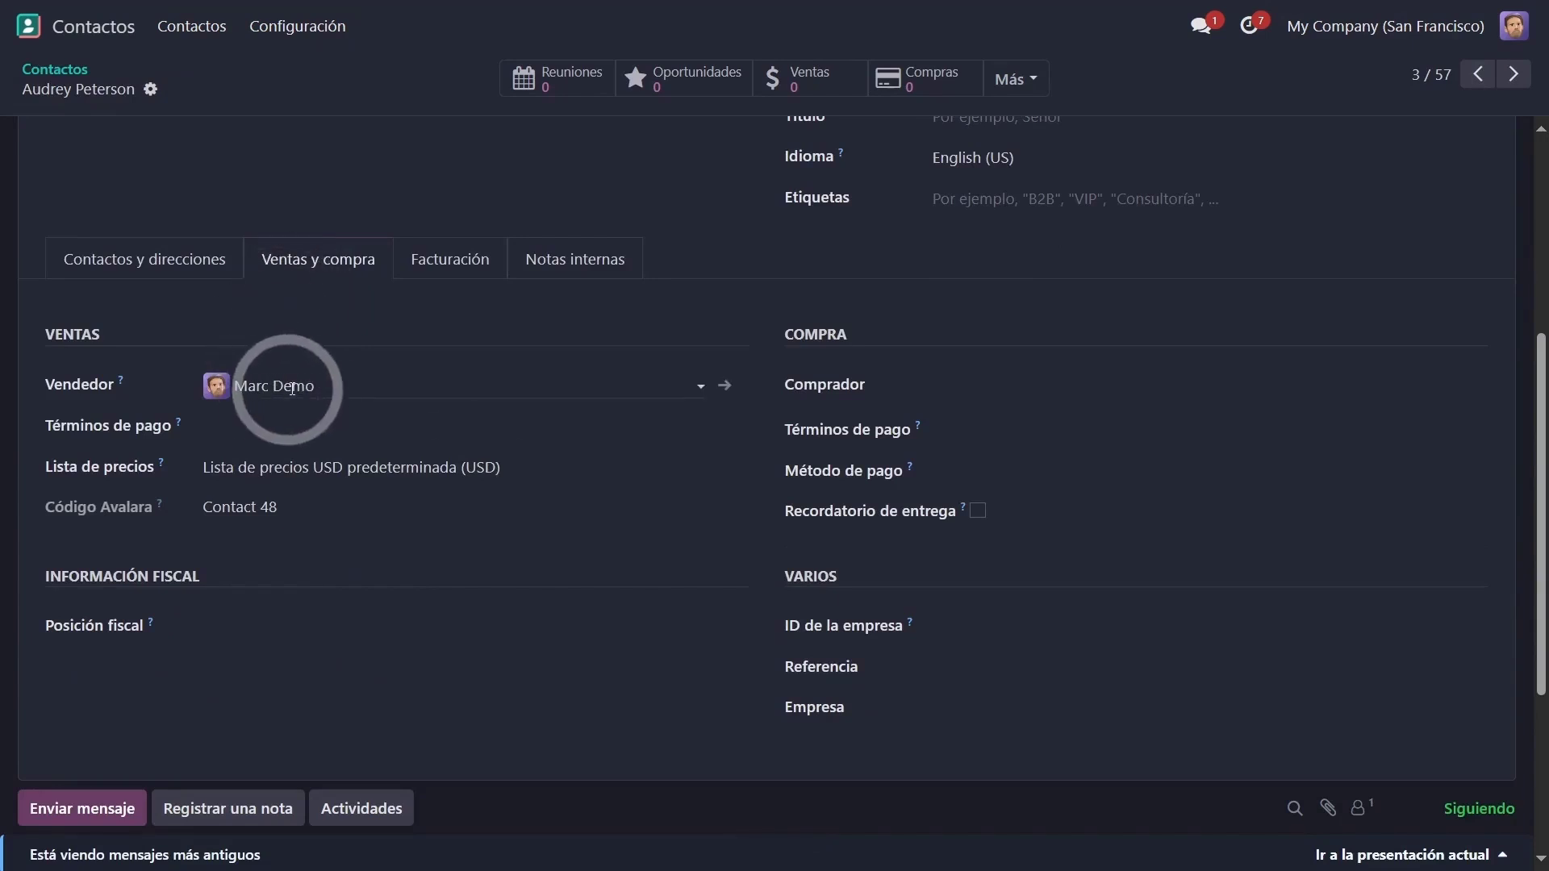
scroll(743, 145, up, 1)
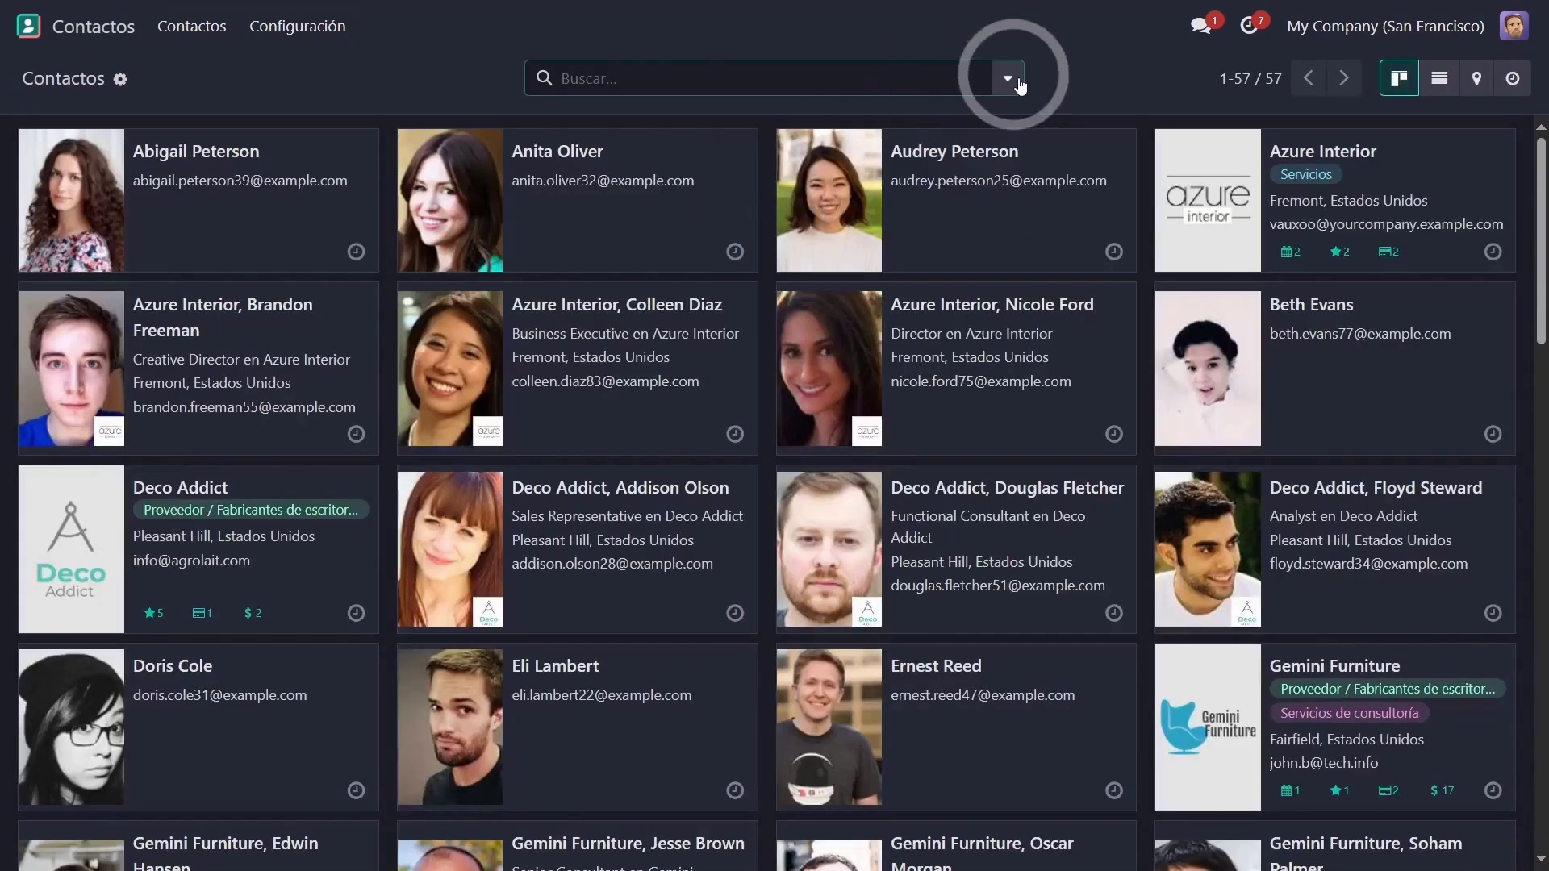
Group the contacts by Vendedor to check which ones belong to the demo user, and remove the grouping.
click(1018, 83)
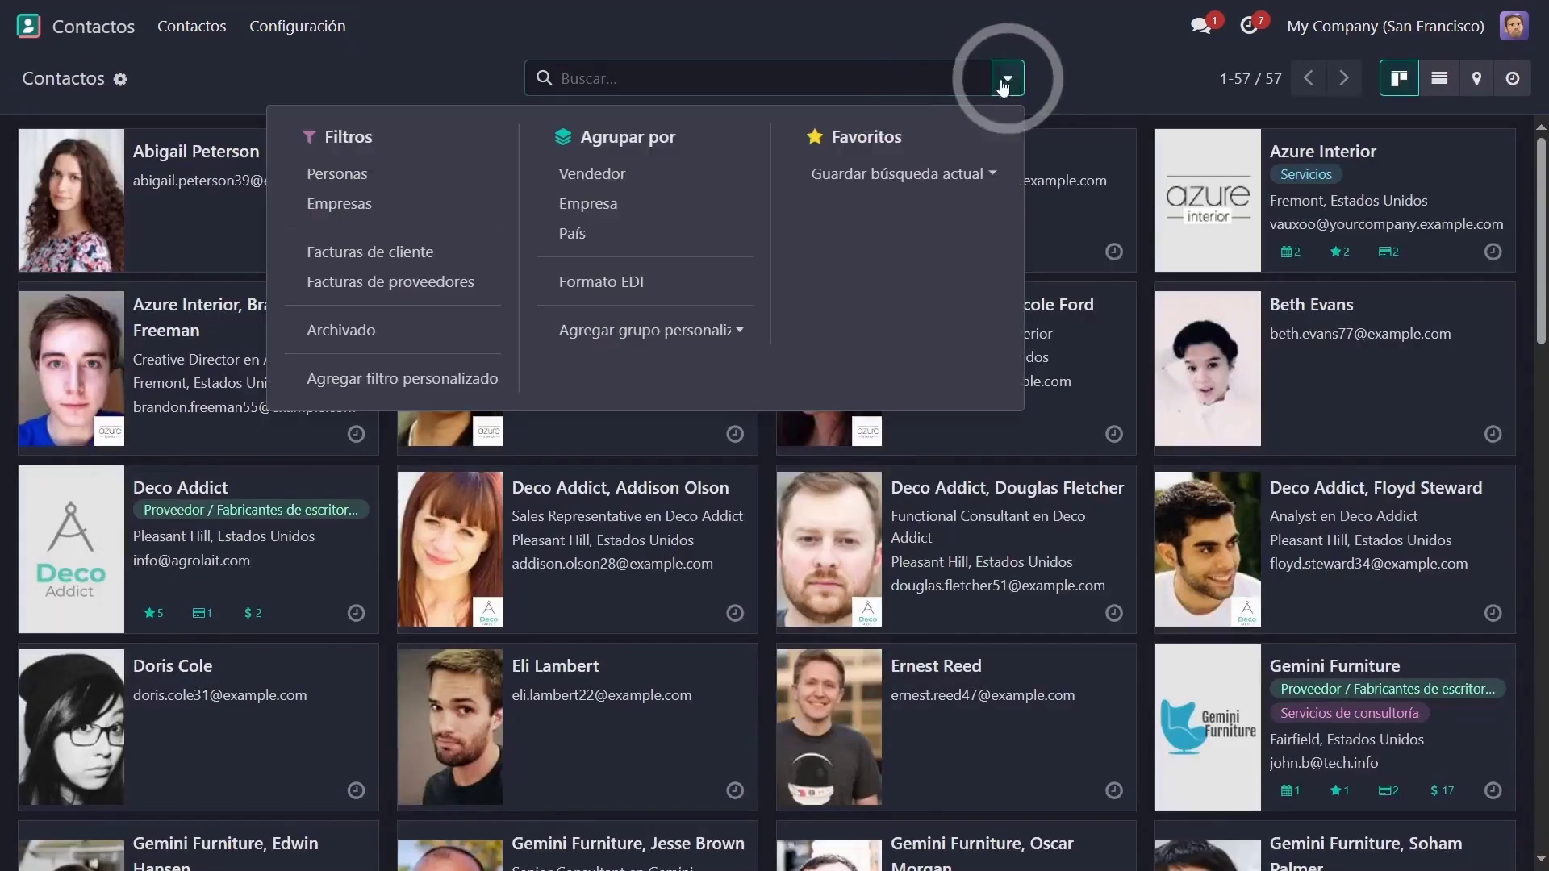
click(611, 183)
click(466, 84)
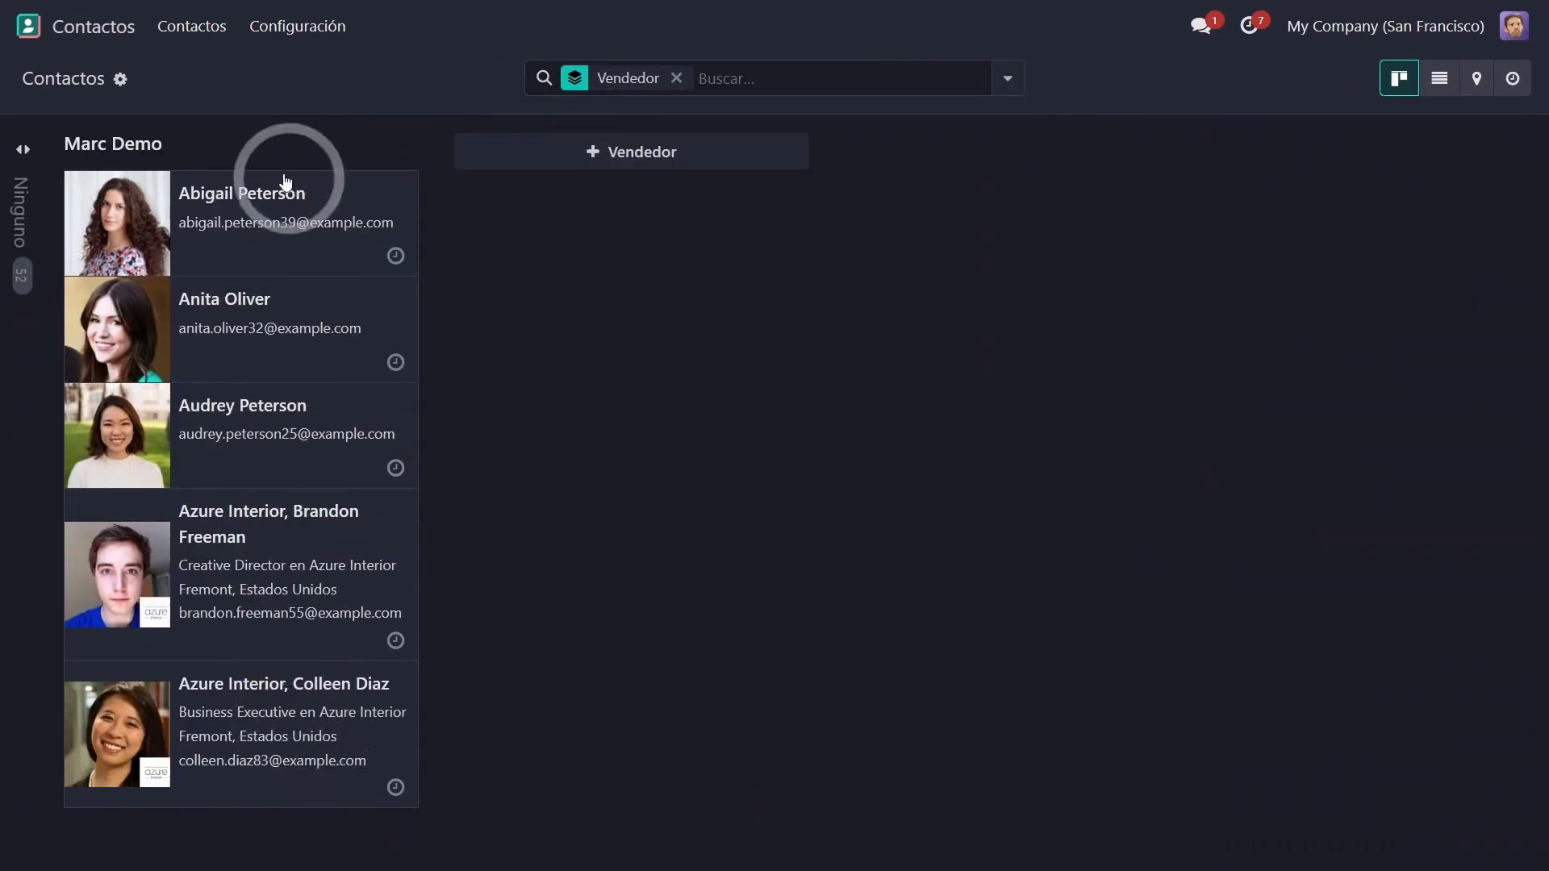
click(676, 78)
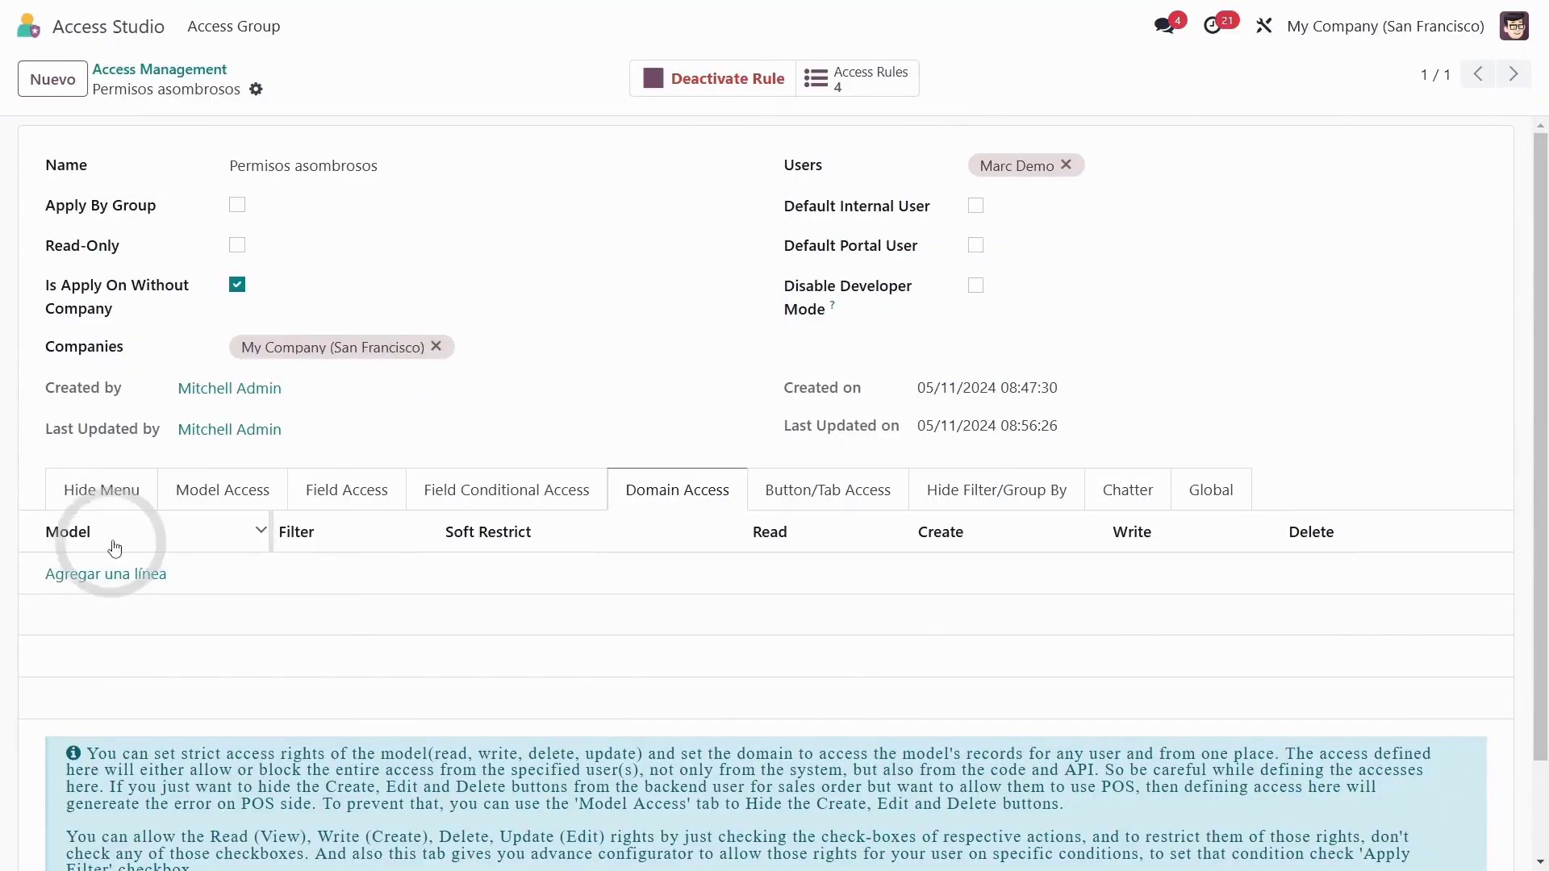
Create a Domain Access entry for Contacto (res.partner) with Read, Create and Update allowed and Delete left disabled.
click(119, 577)
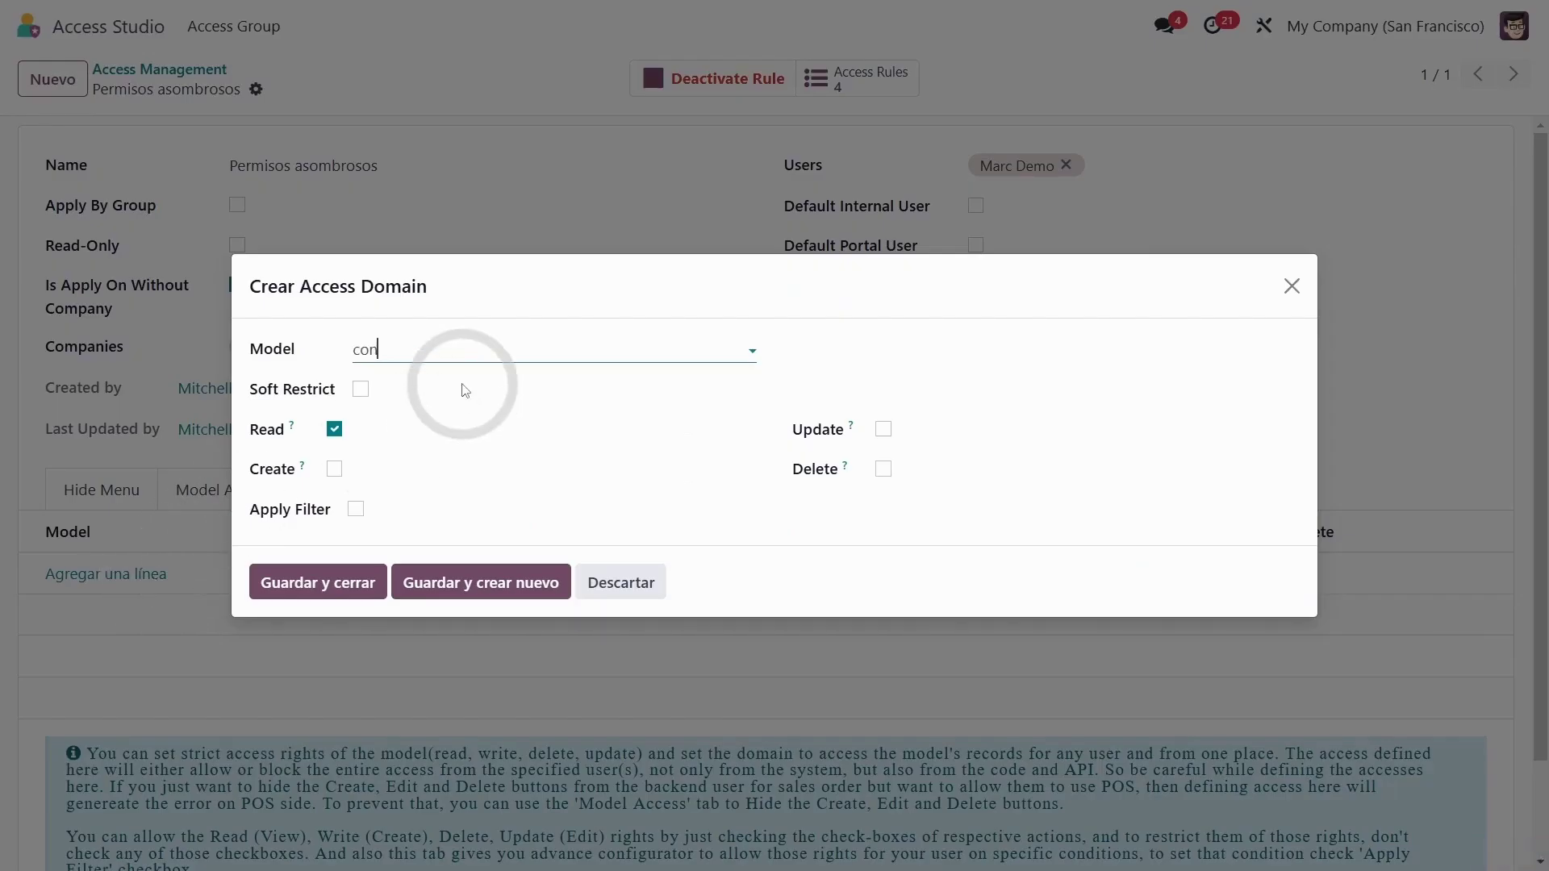
click(335, 441)
click(334, 470)
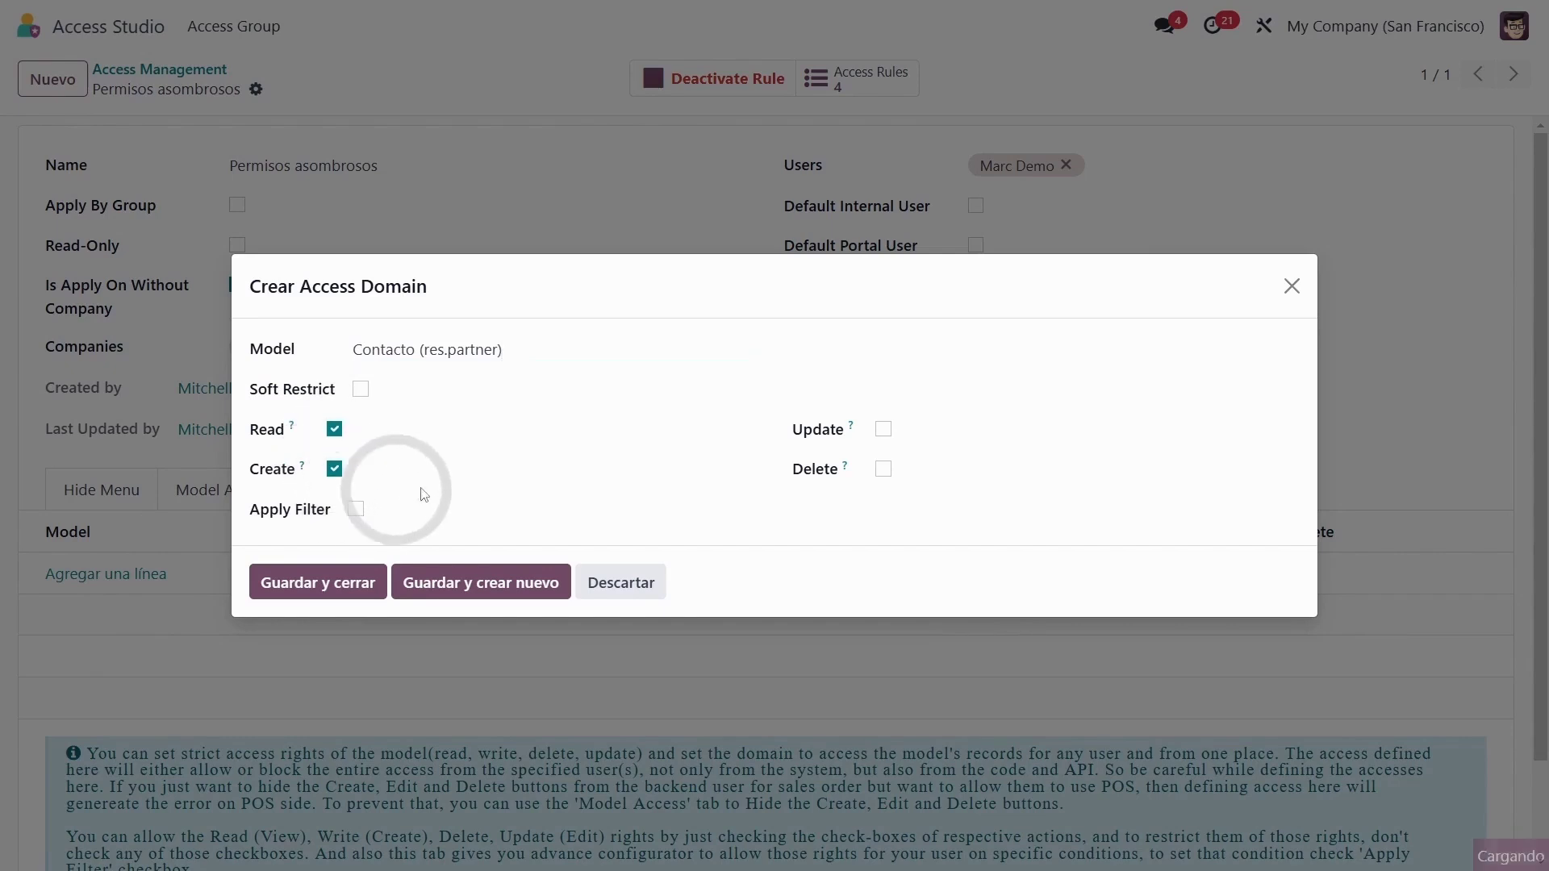
click(881, 424)
click(556, 481)
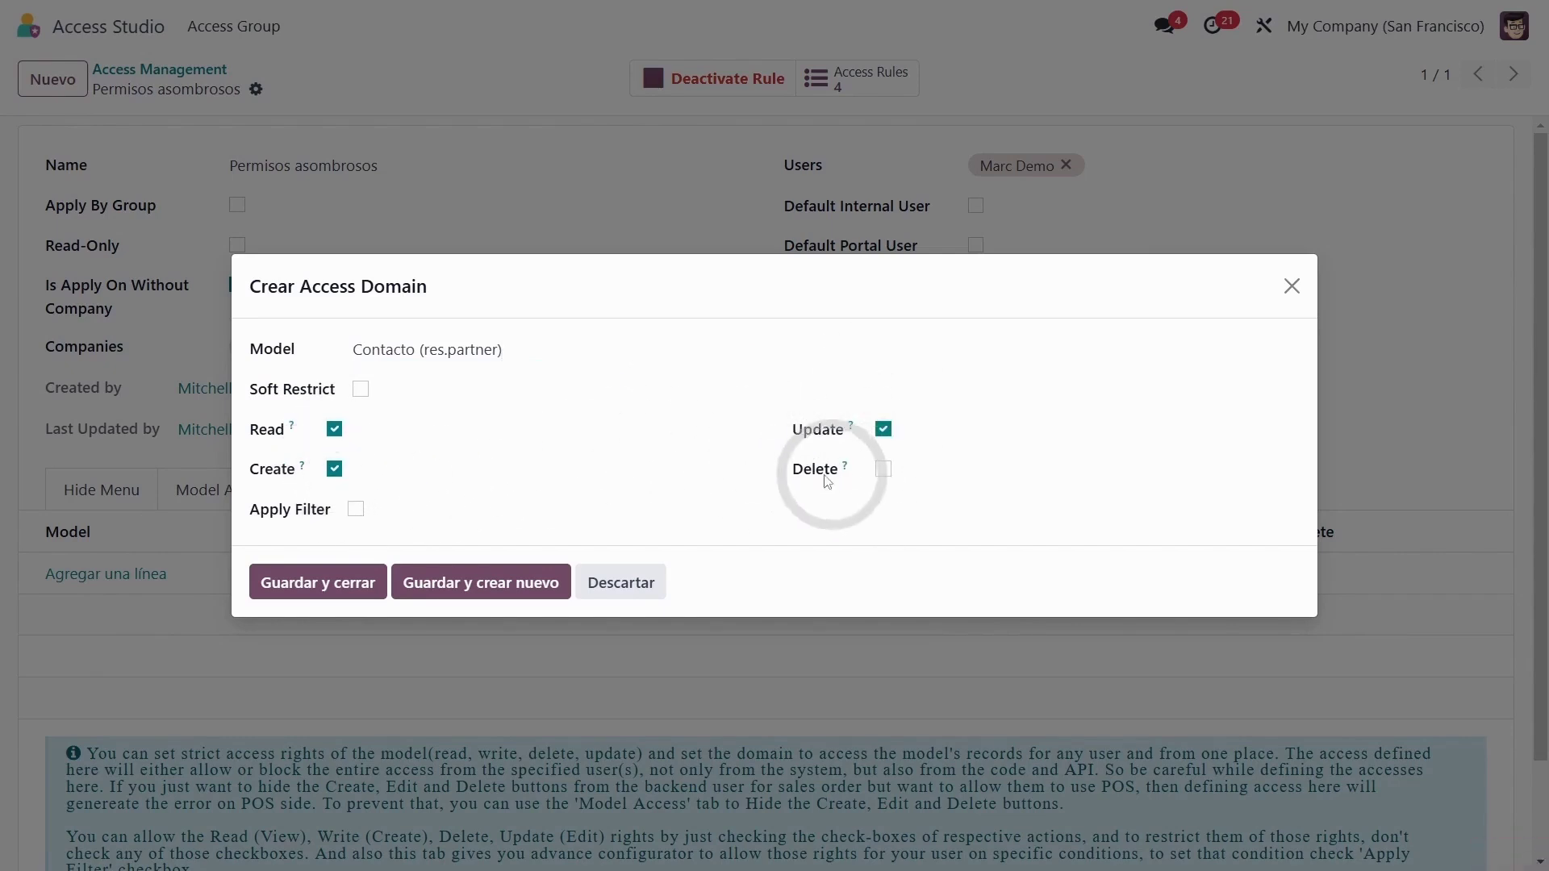
Enable Apply Filter on the access domain and add a rule matching contacts whose Vendedor está en the demo user.
click(356, 510)
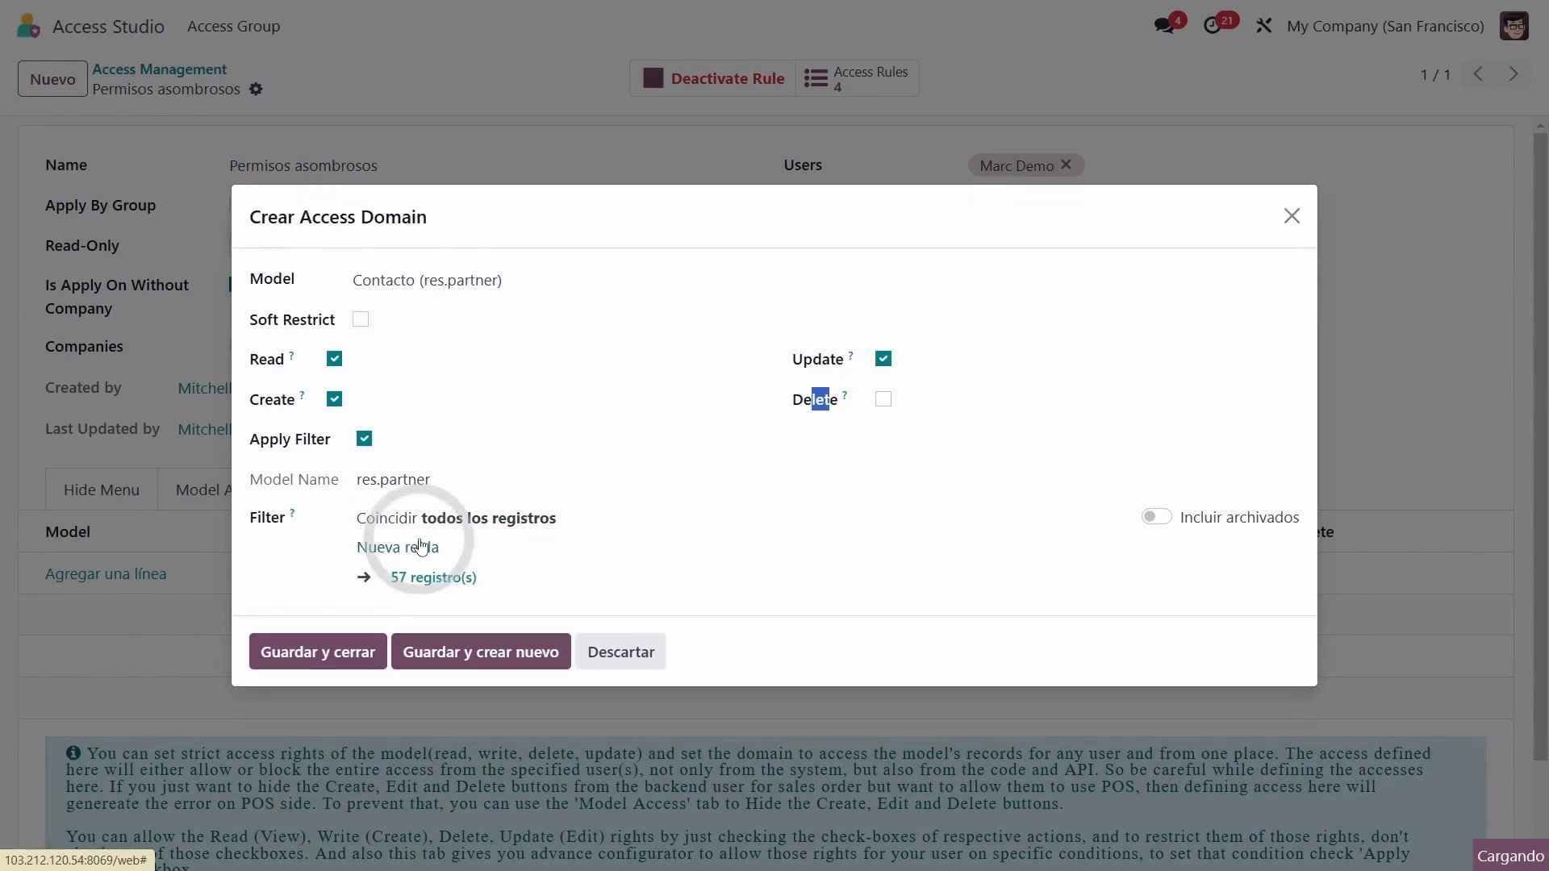
click(398, 550)
click(417, 542)
click(878, 534)
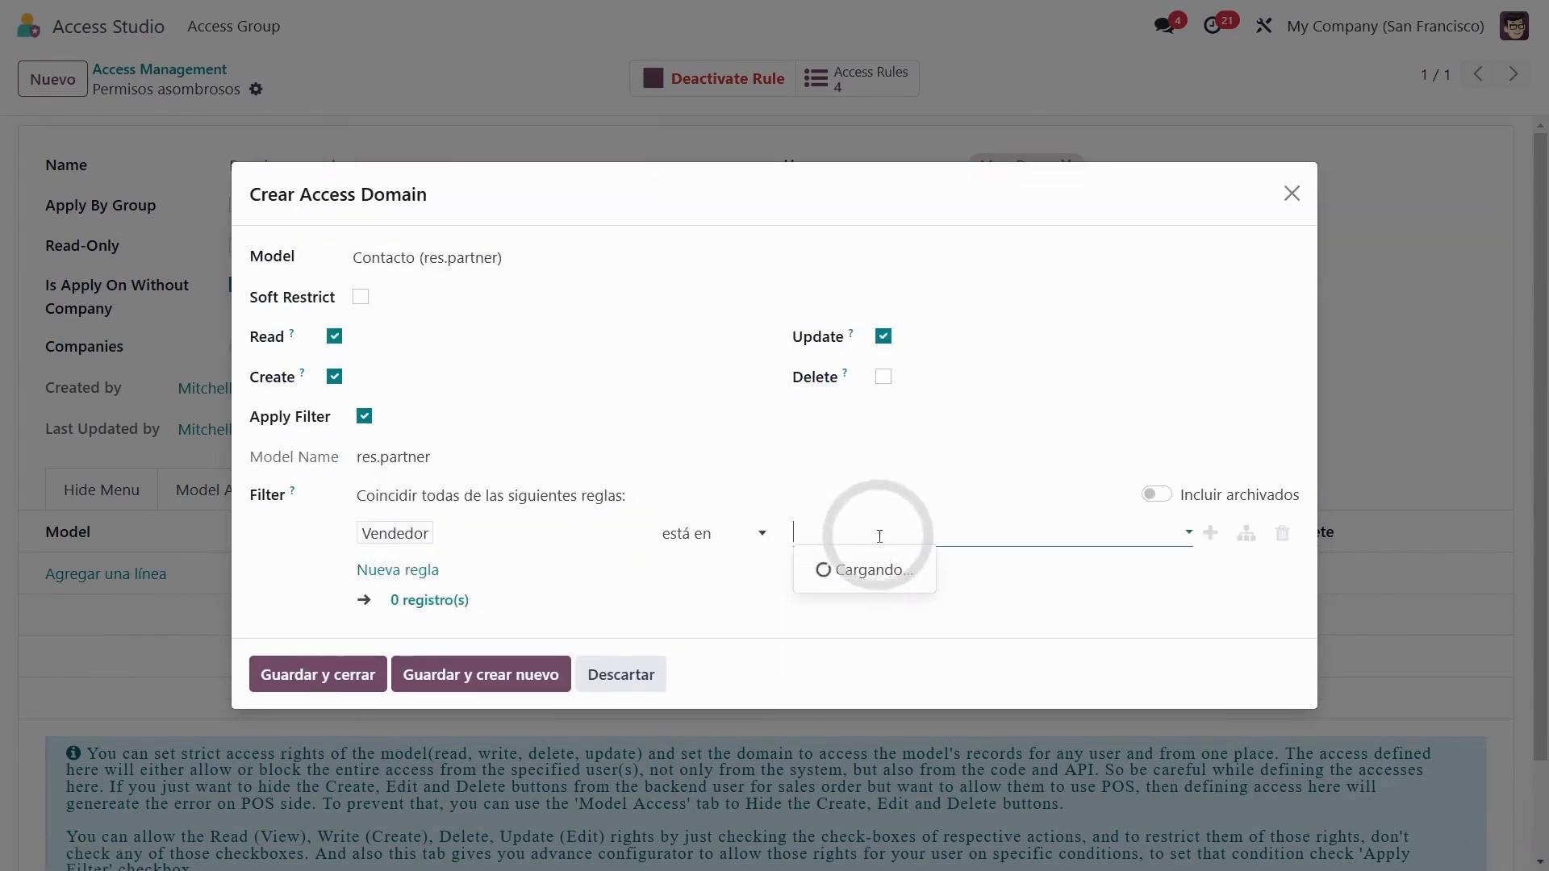
click(856, 661)
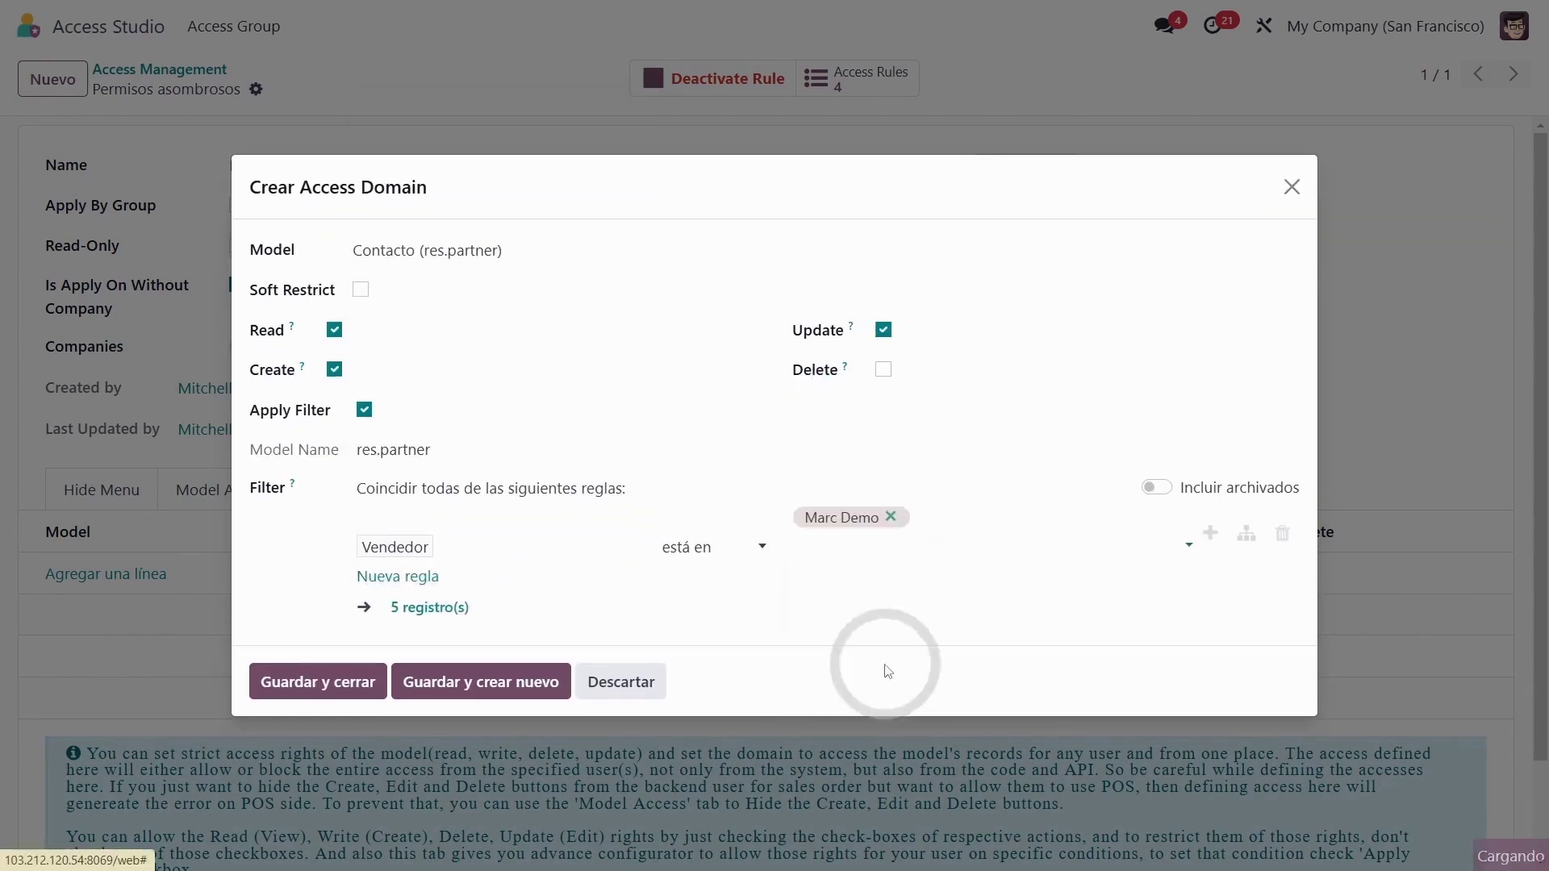
Review the contact records matched by the Vendedor filter, and save the access domain entry.
click(447, 616)
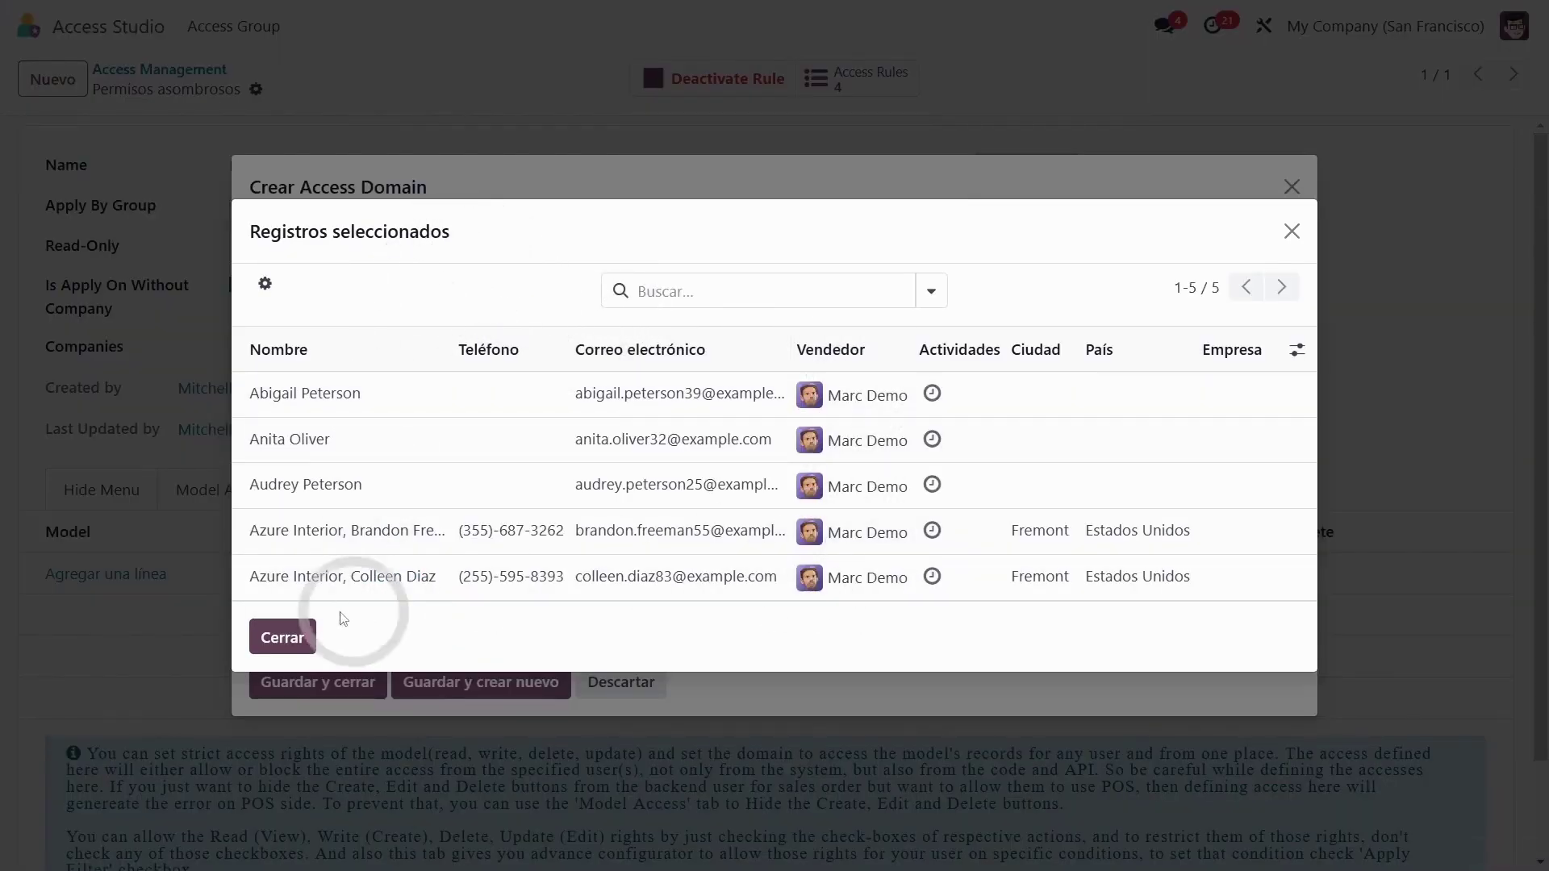
click(283, 637)
click(317, 681)
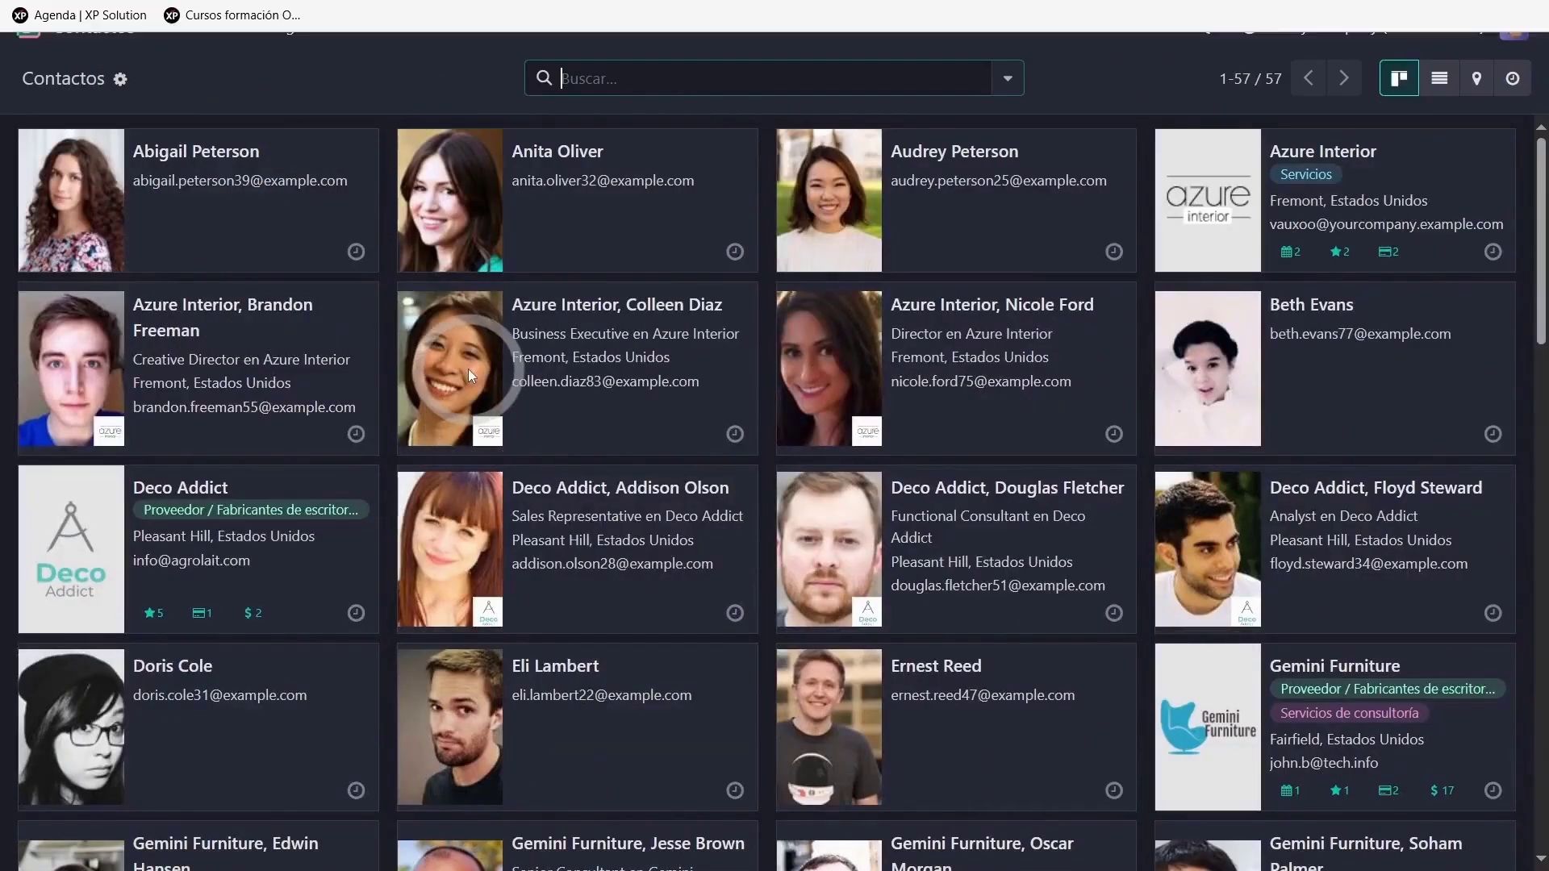
In the demo user's session, review the accessible contacts and start a quotation to examine its Cliente and Lista de precios options.
click(468, 369)
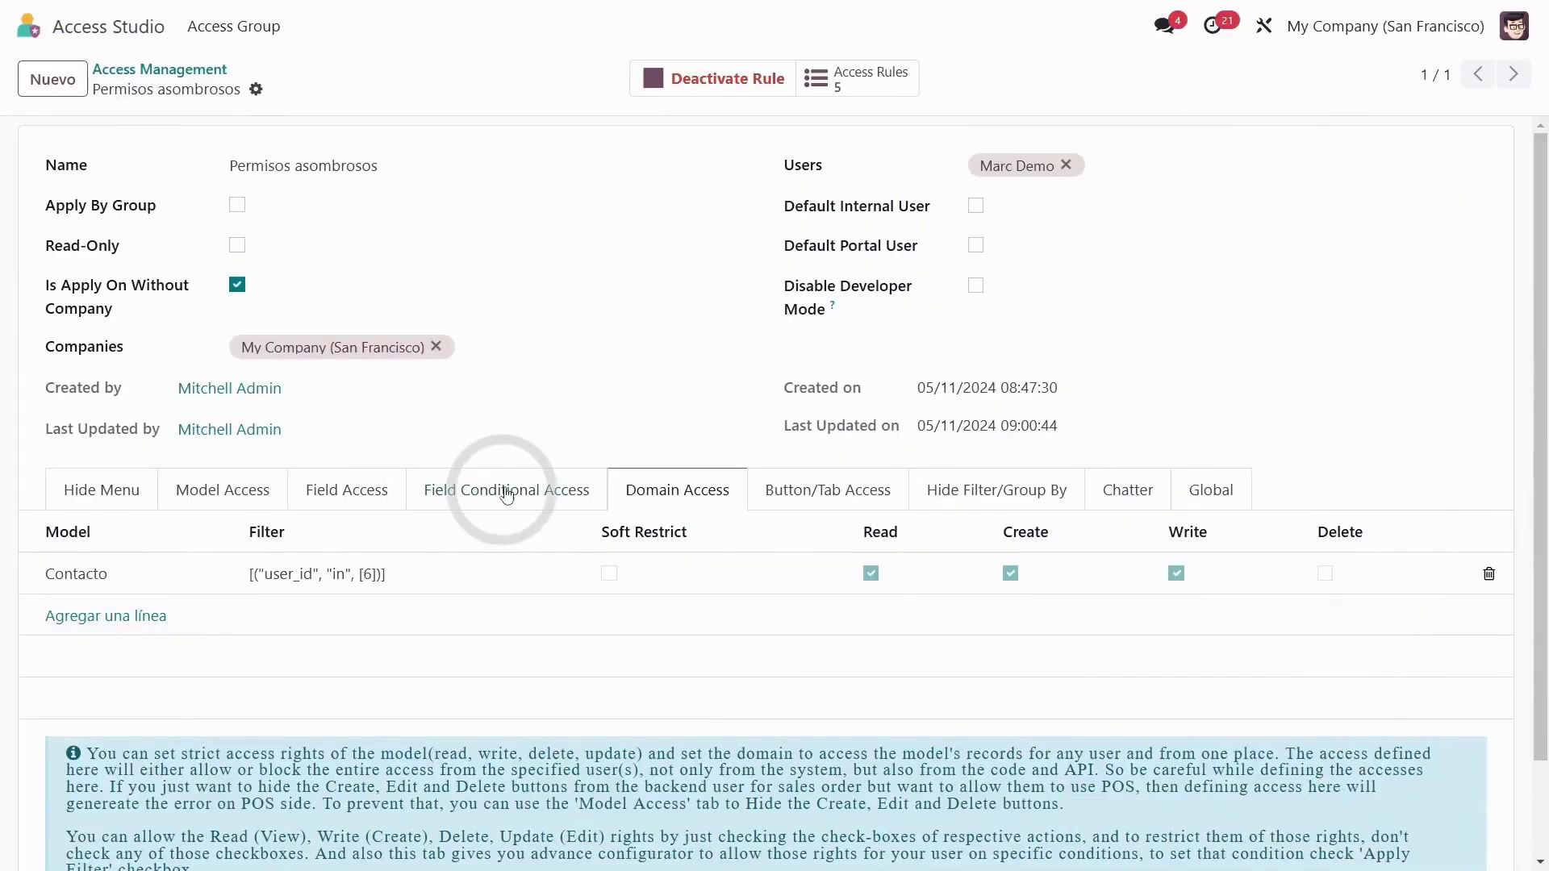
click(500, 496)
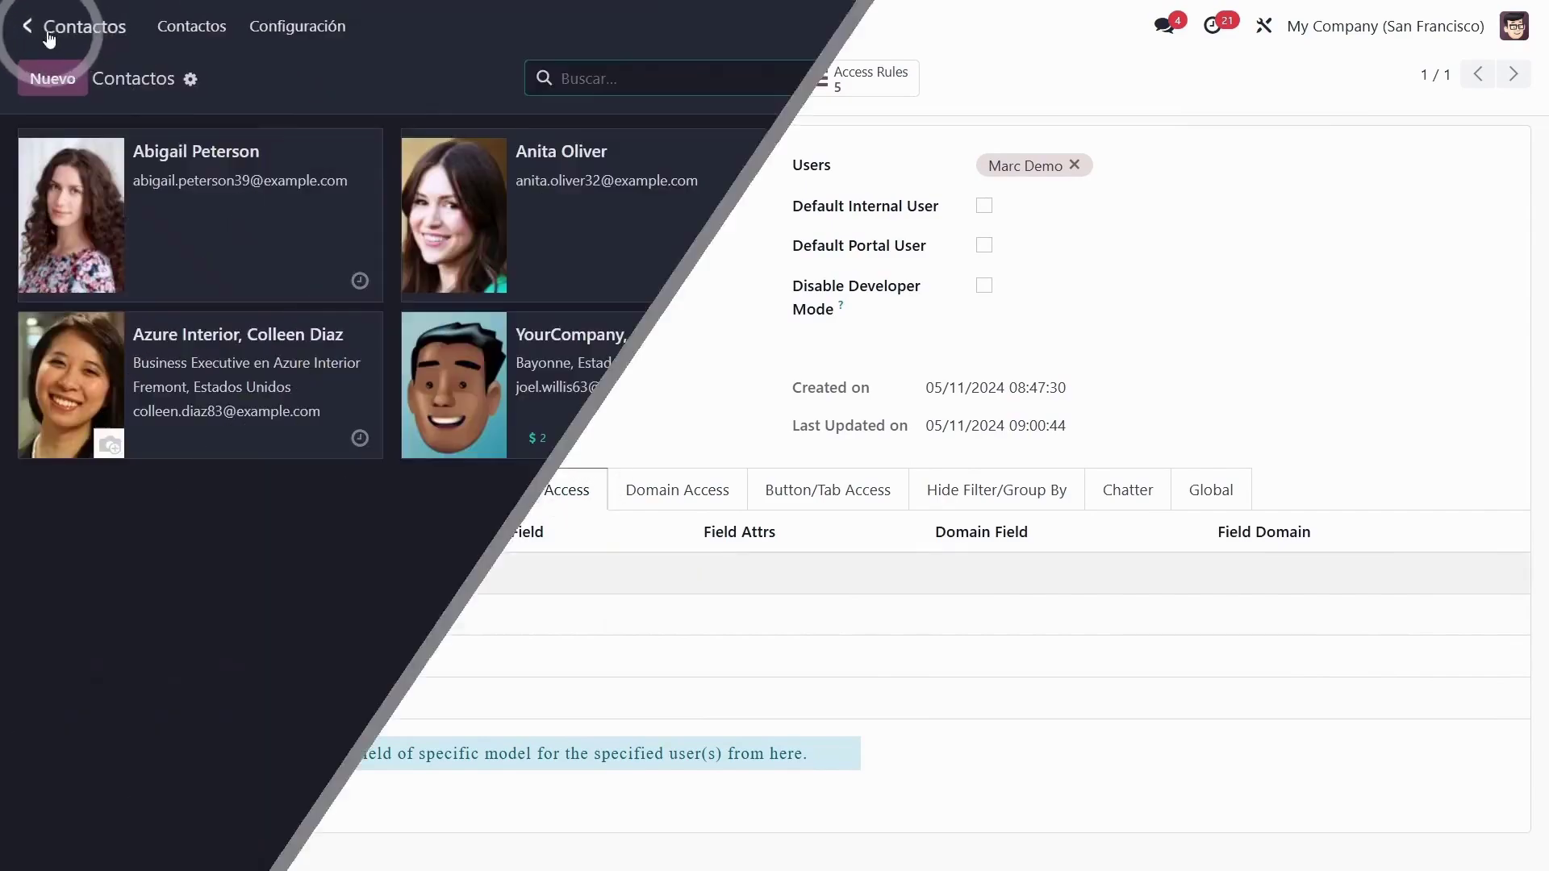
click(32, 24)
click(377, 173)
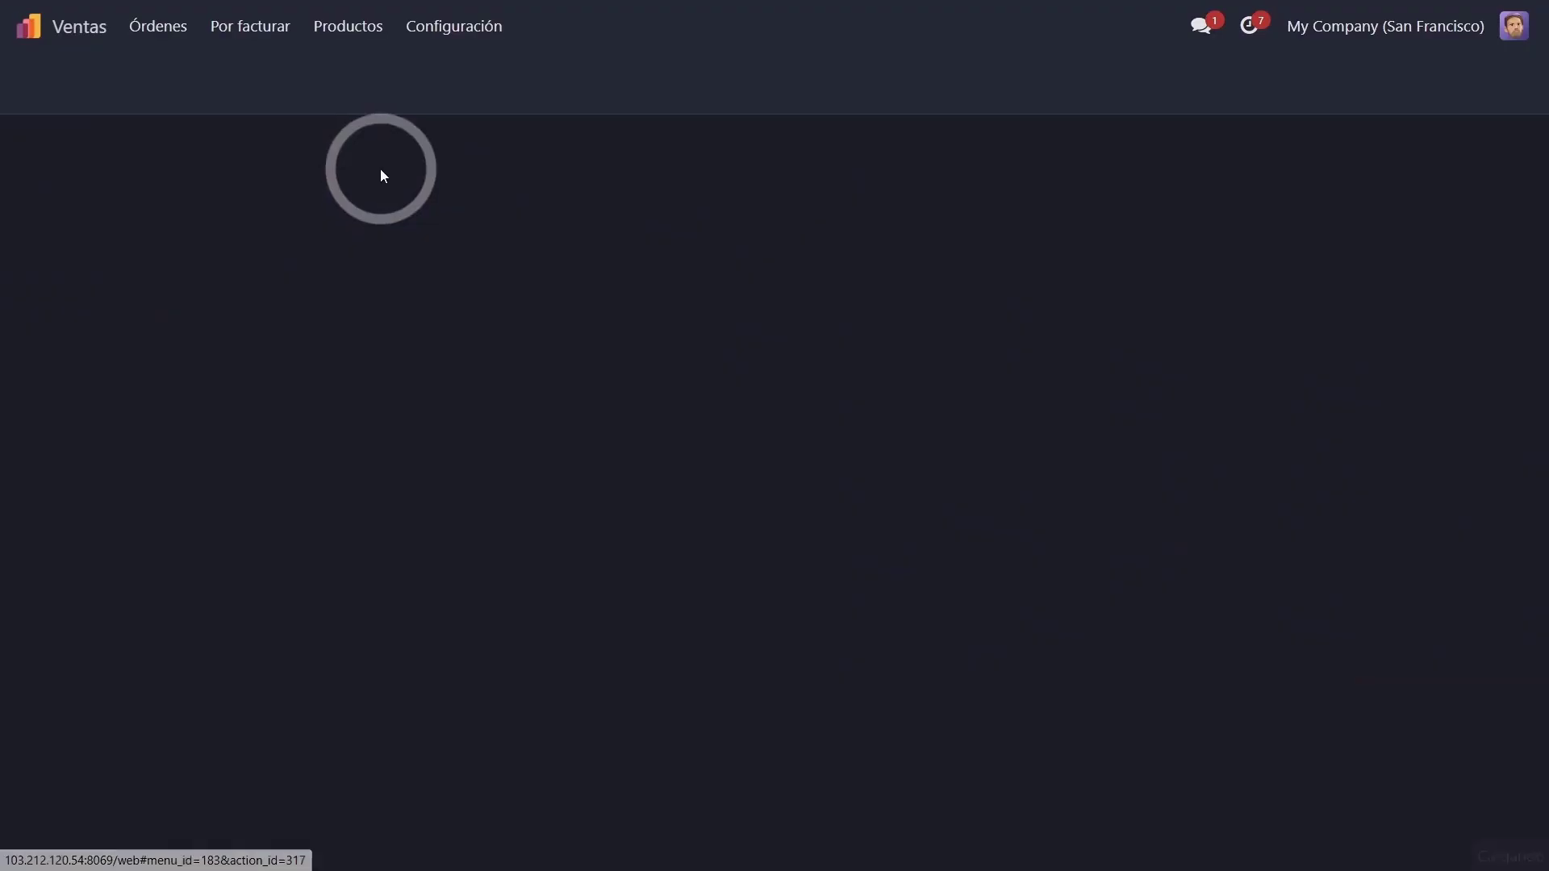
click(380, 274)
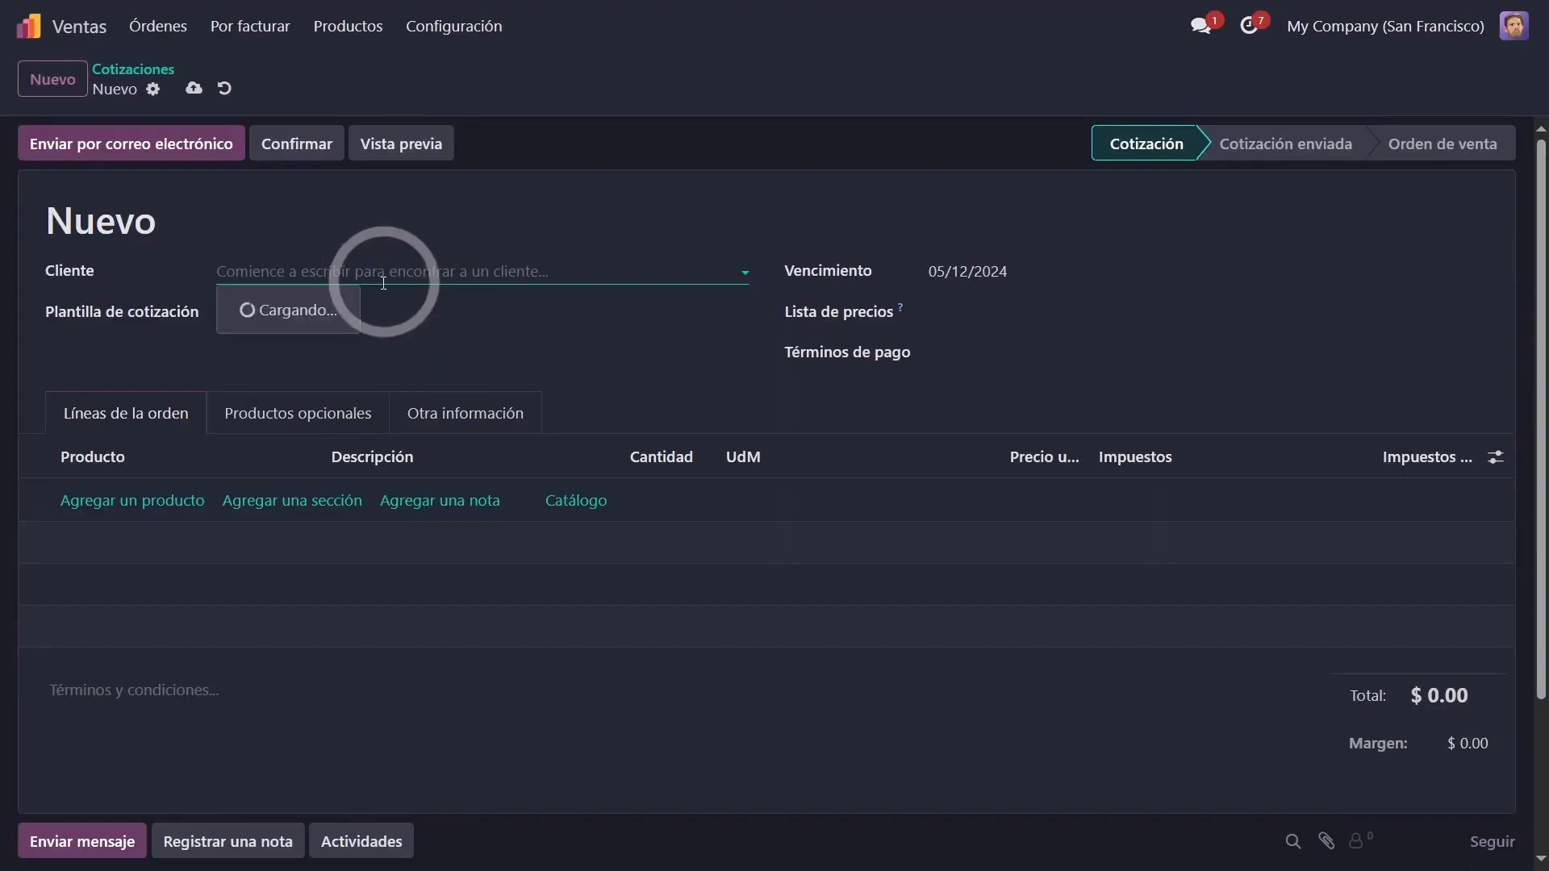
click(977, 319)
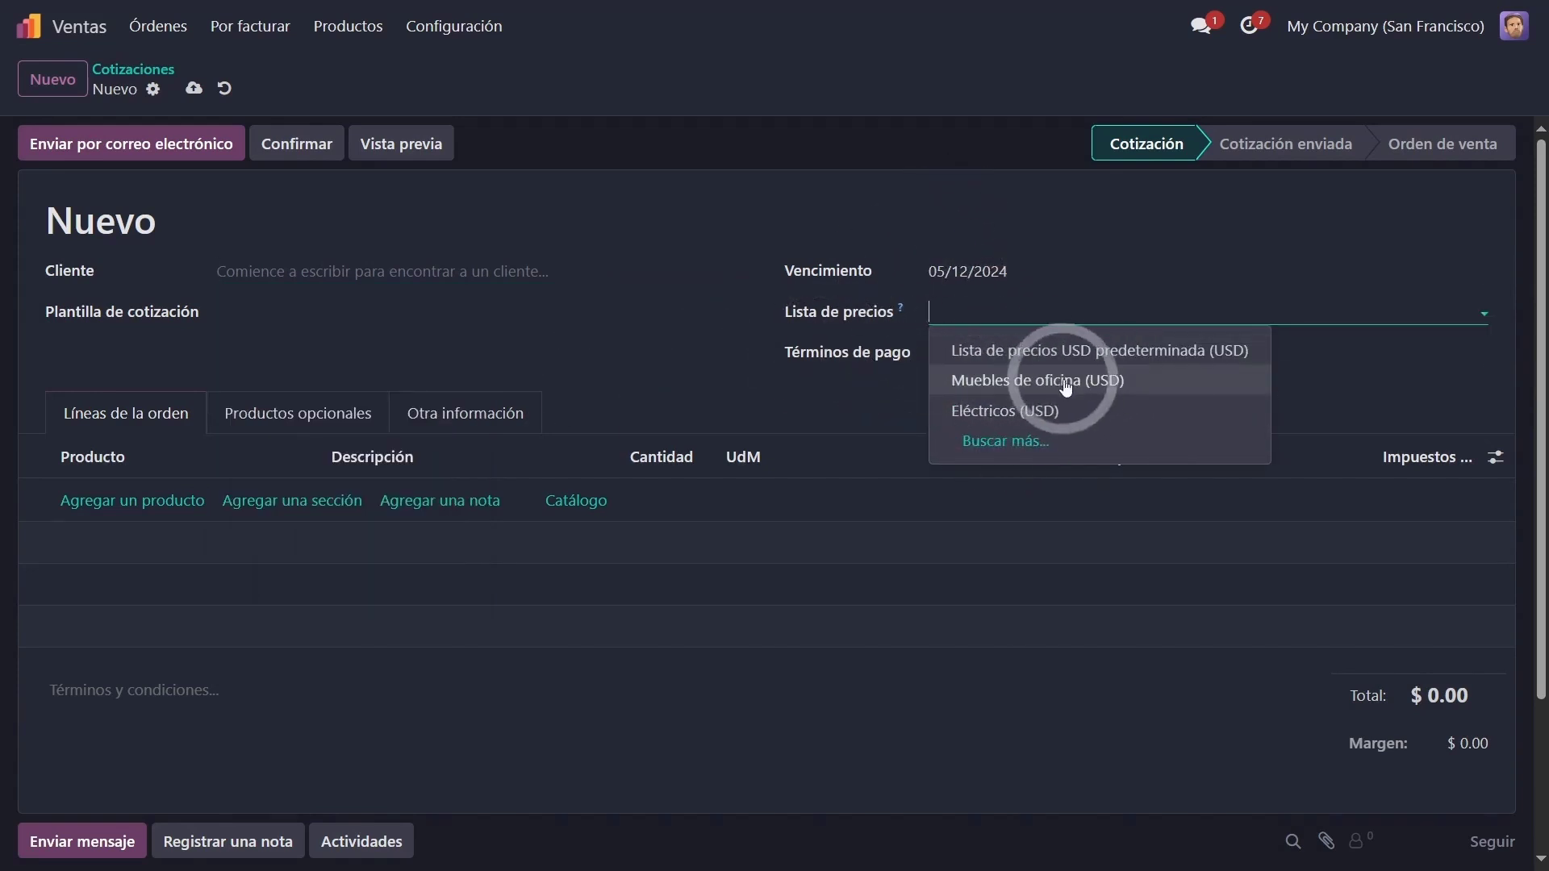
click(395, 276)
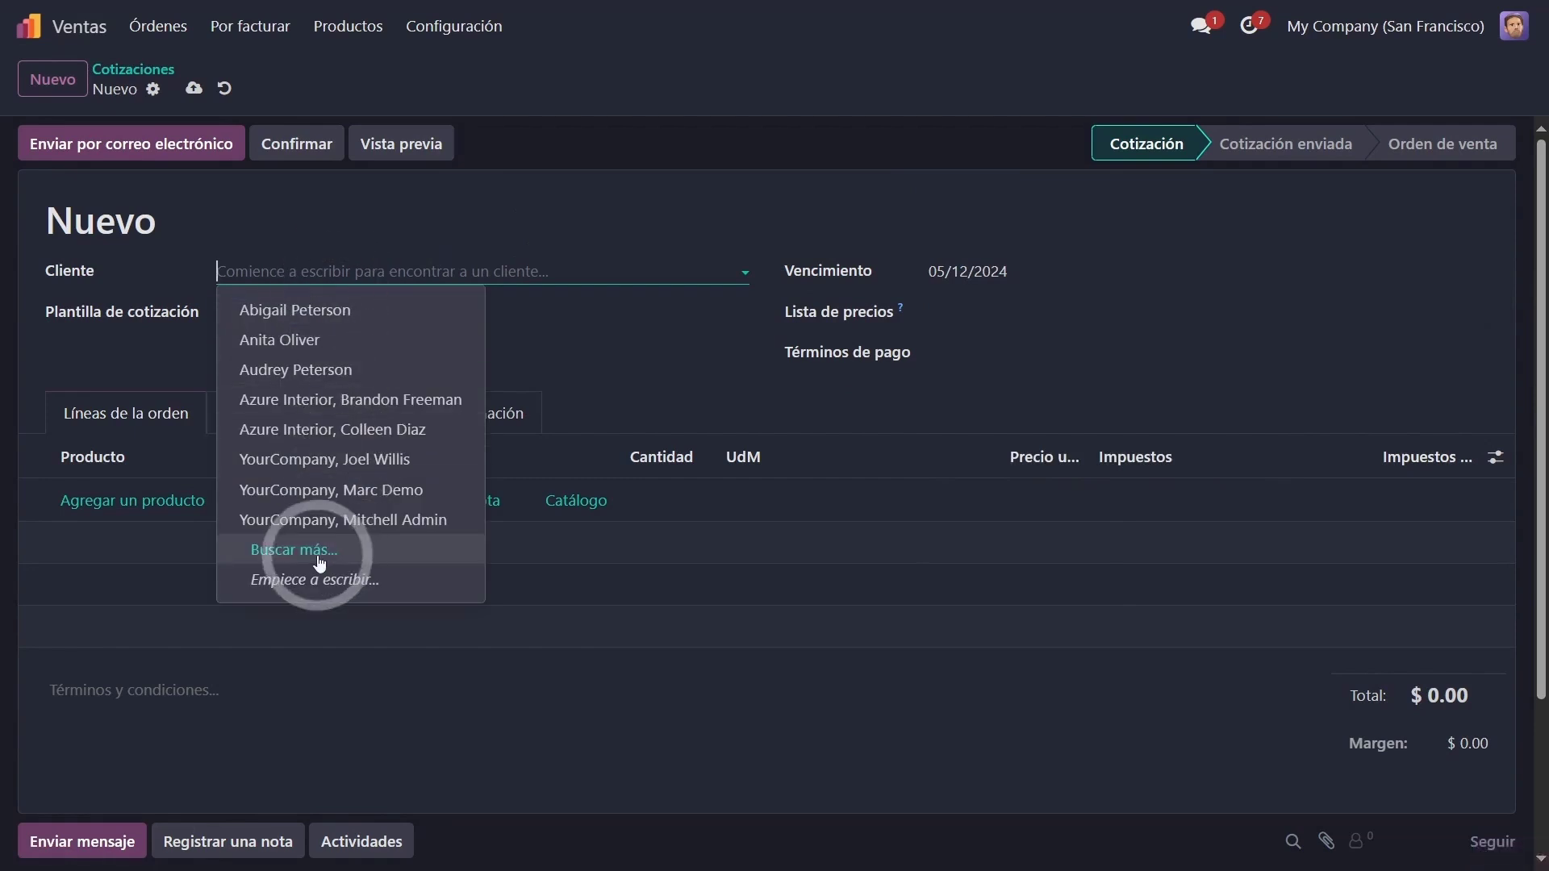
click(630, 197)
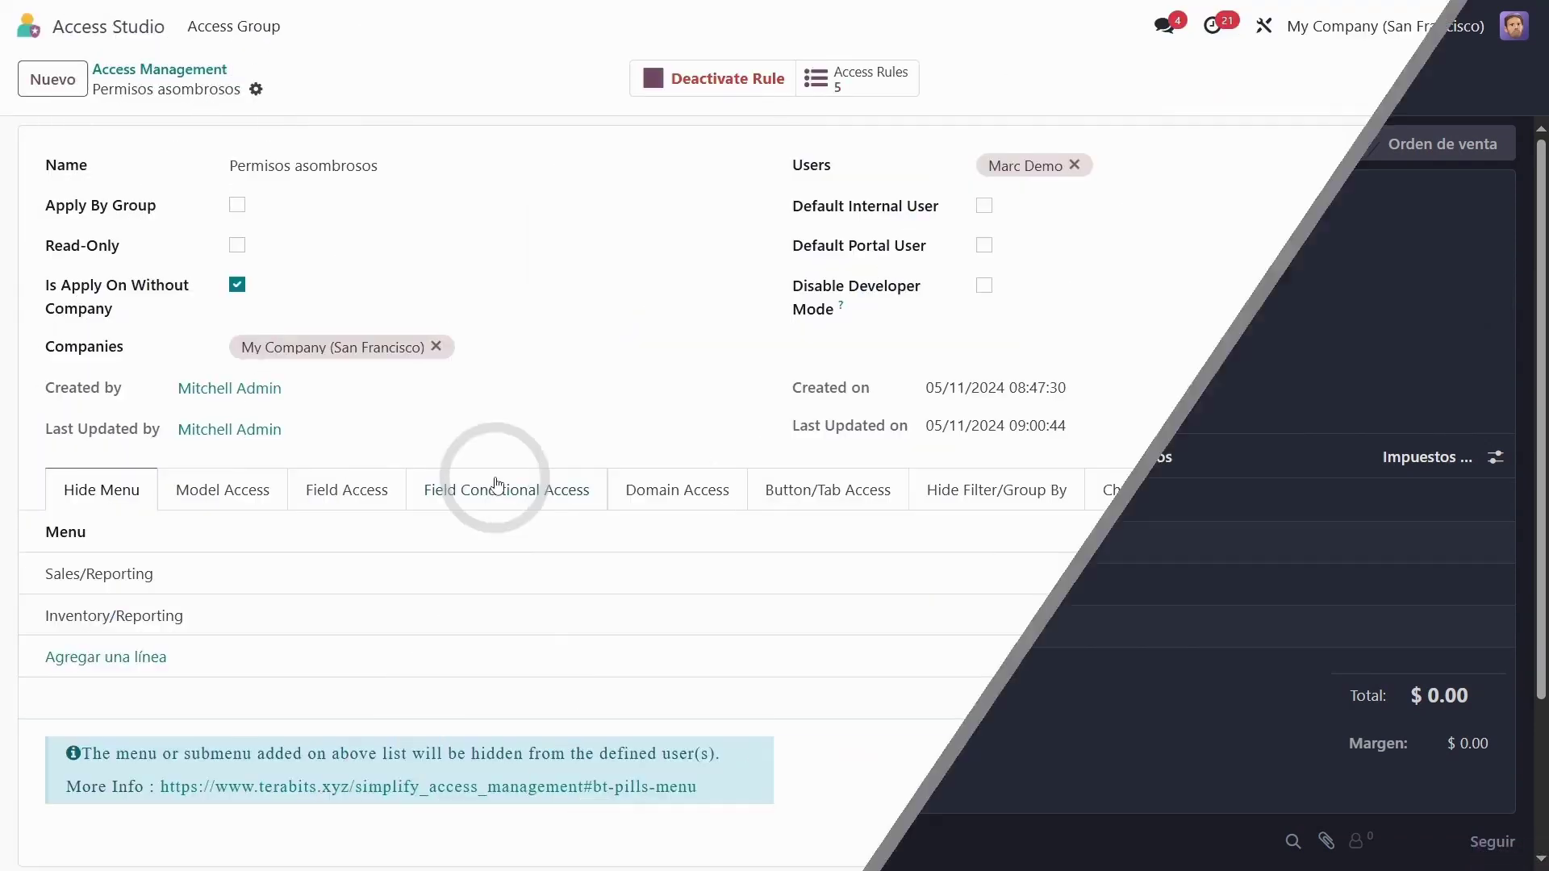
Switch to the administrator's session and create a Field Conditional Access entry for Orden de venta with Apply Domain on Cliente => partner_id (sale.order).
click(494, 484)
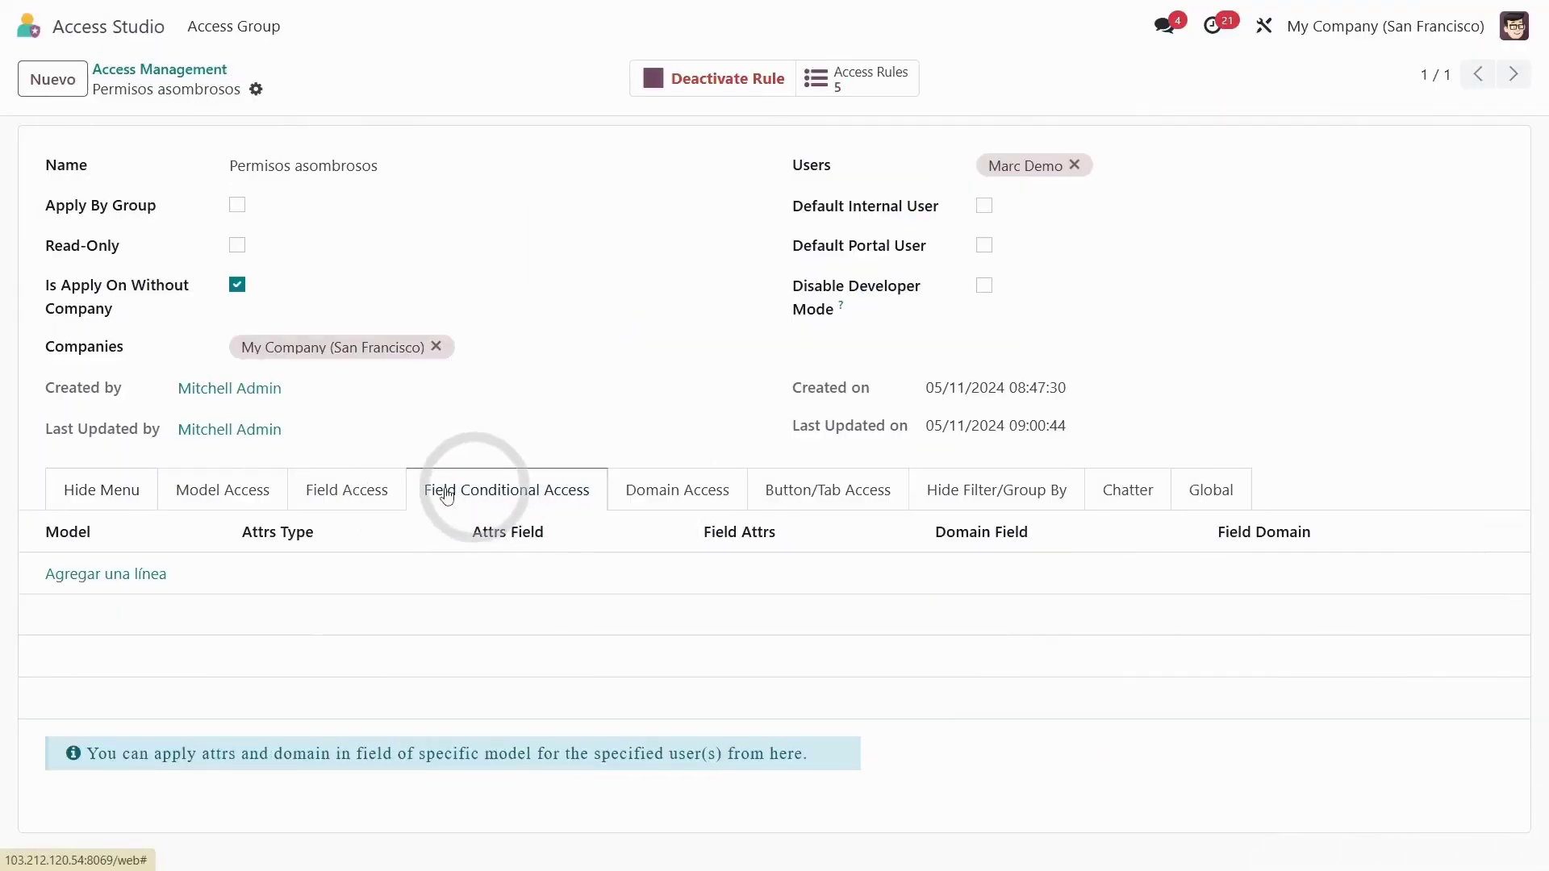
click(137, 576)
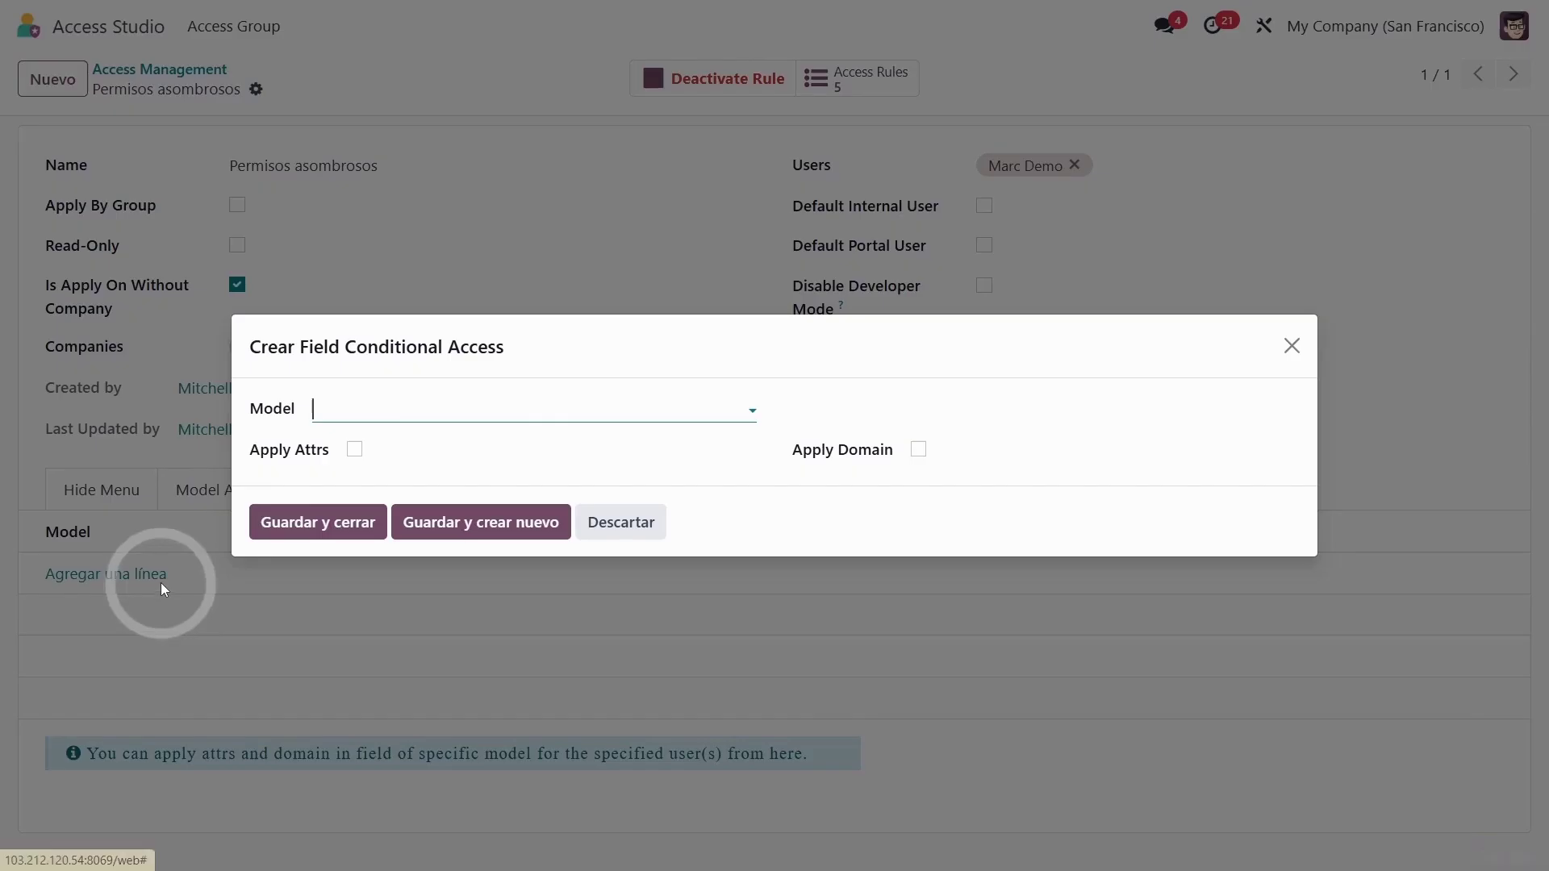
click(420, 437)
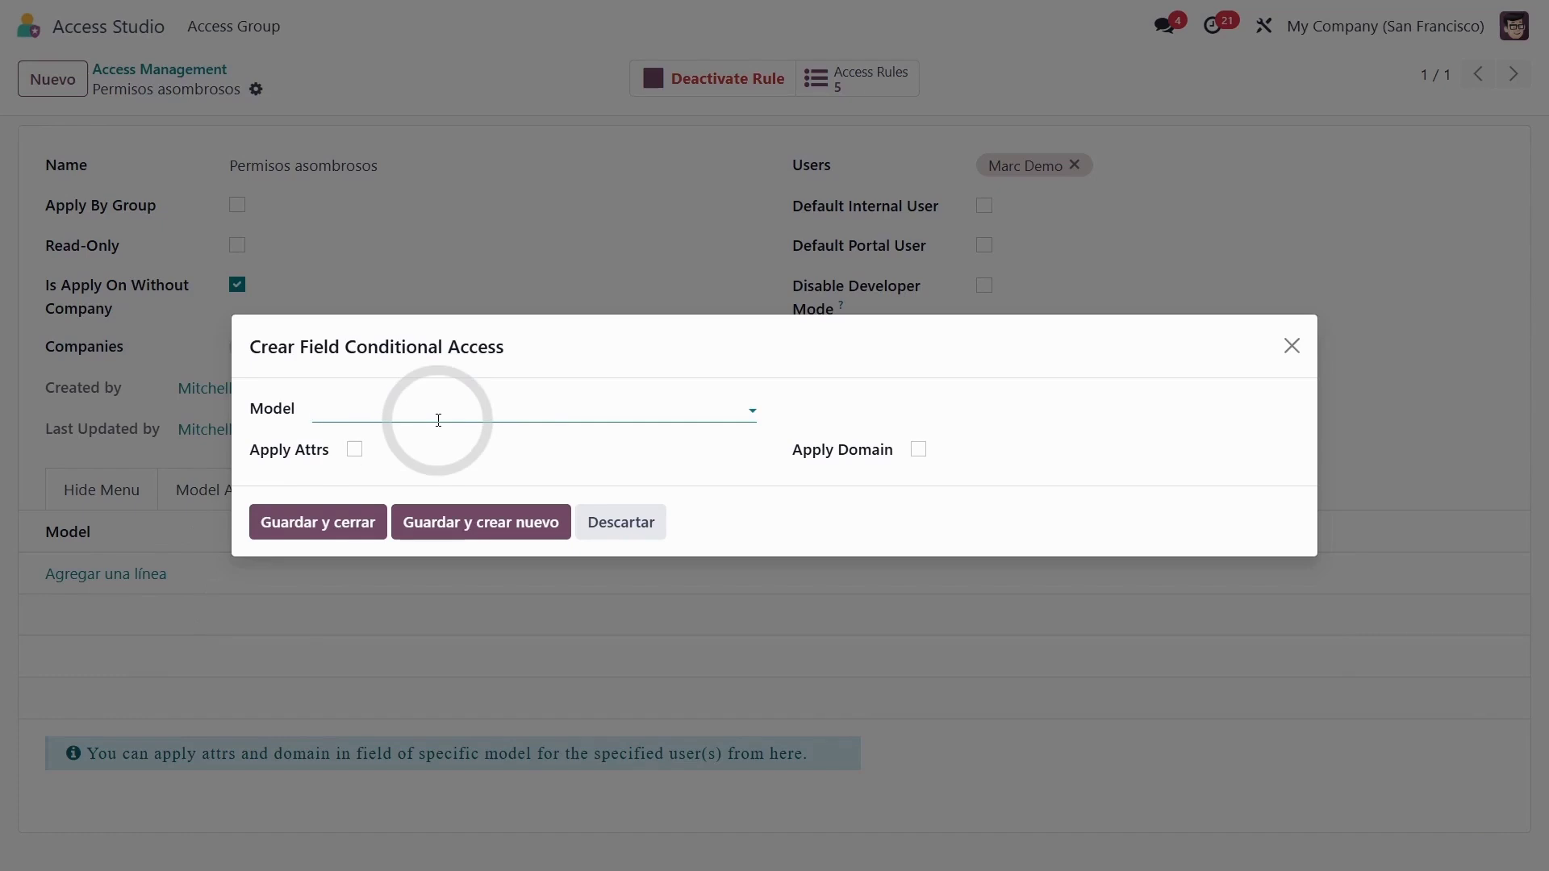
key(BackSpace)
key(BackSpace)
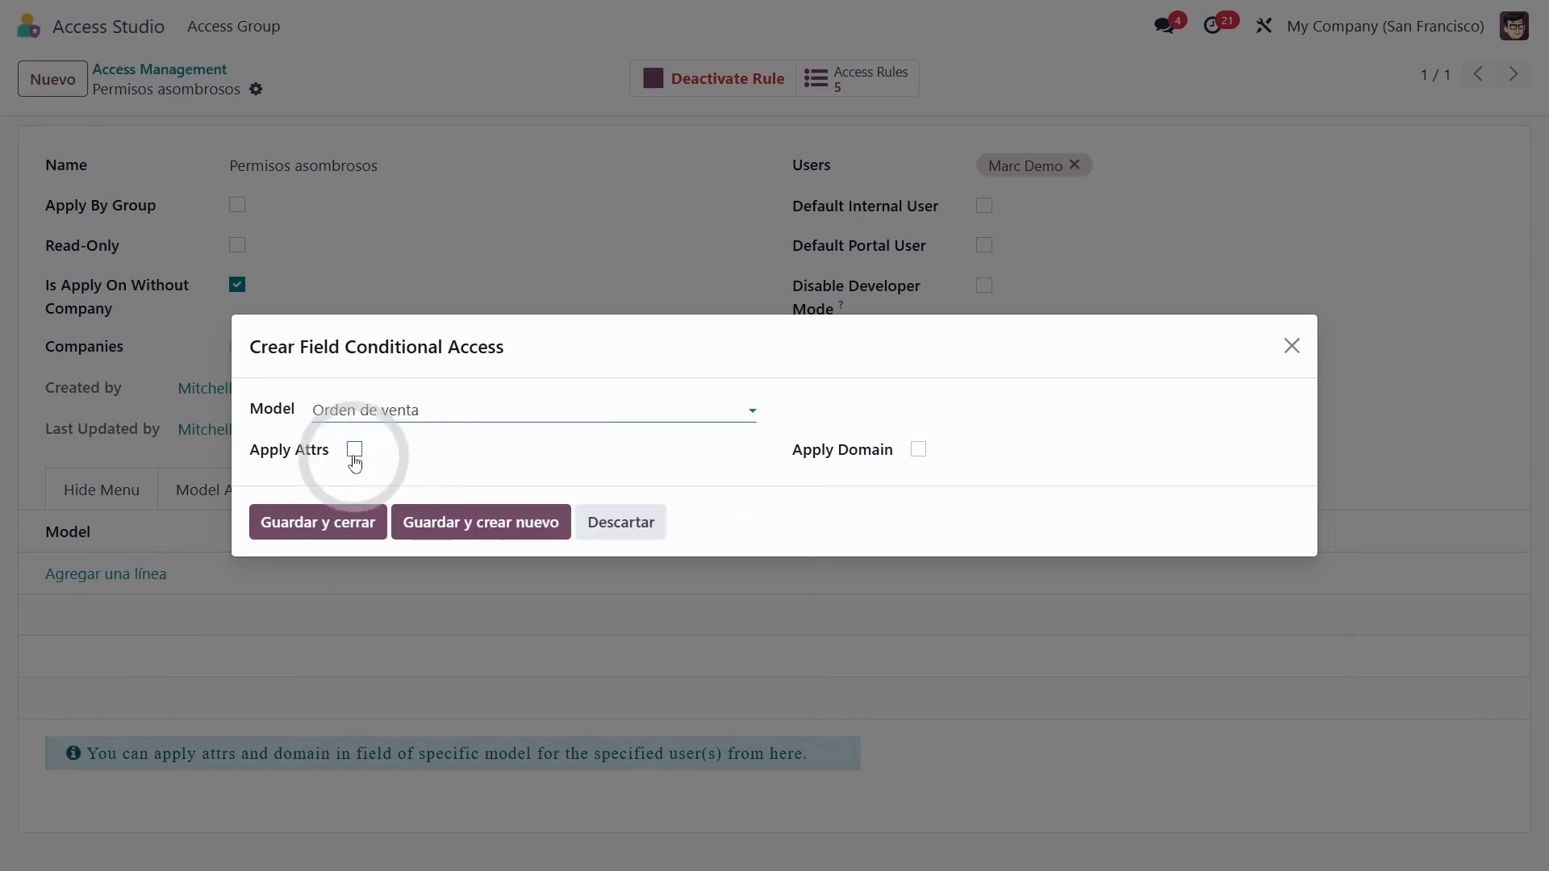
click(918, 449)
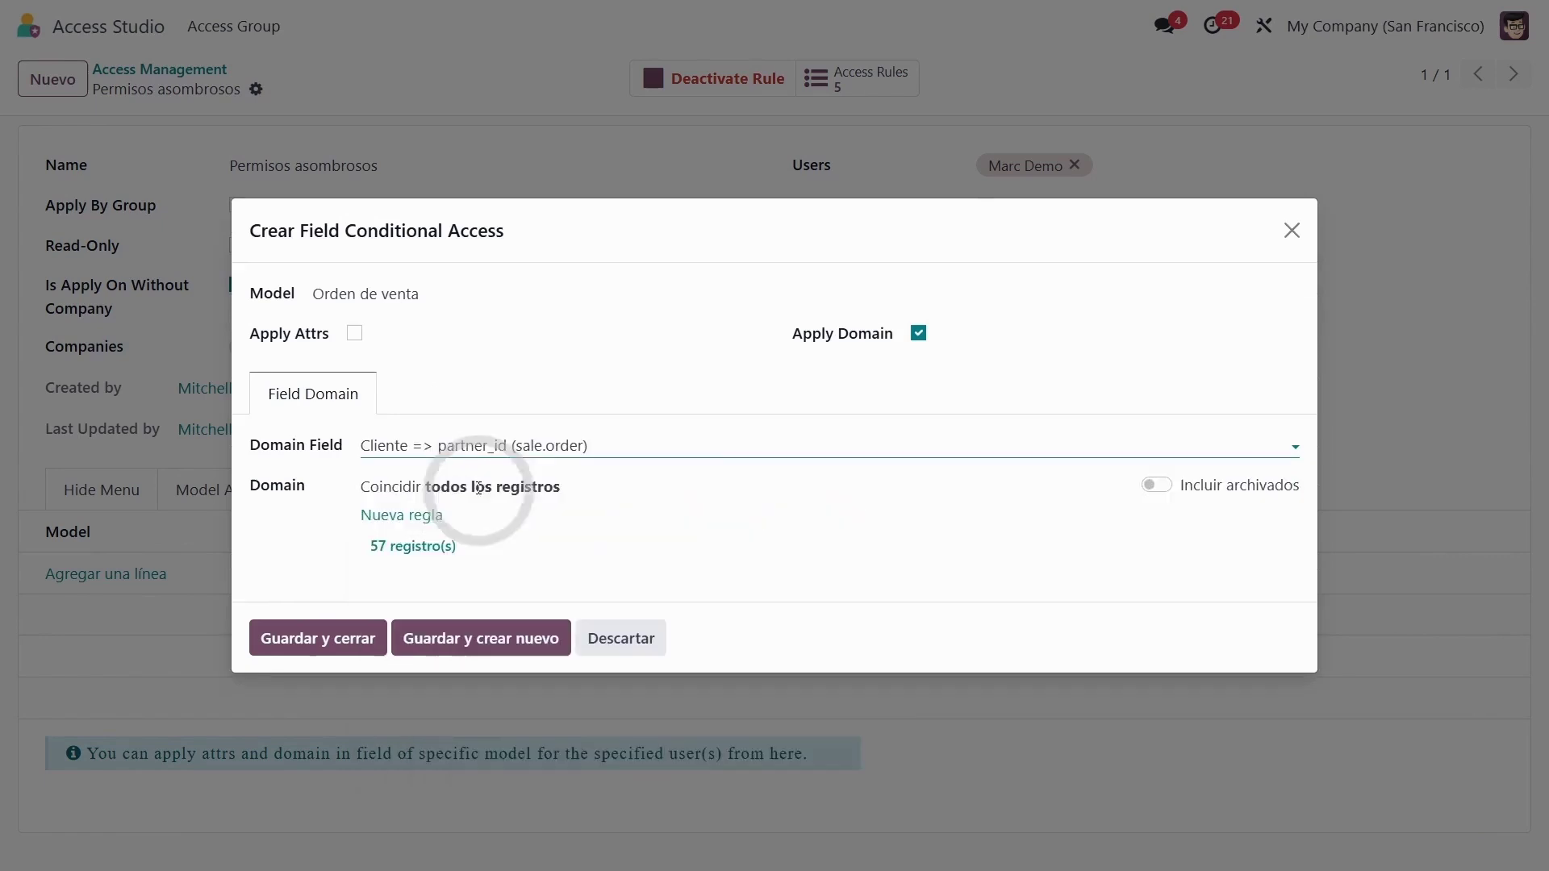
Add a domain rule matching customers whose Vendedor está en the demo user, and save the entry to start another.
click(403, 515)
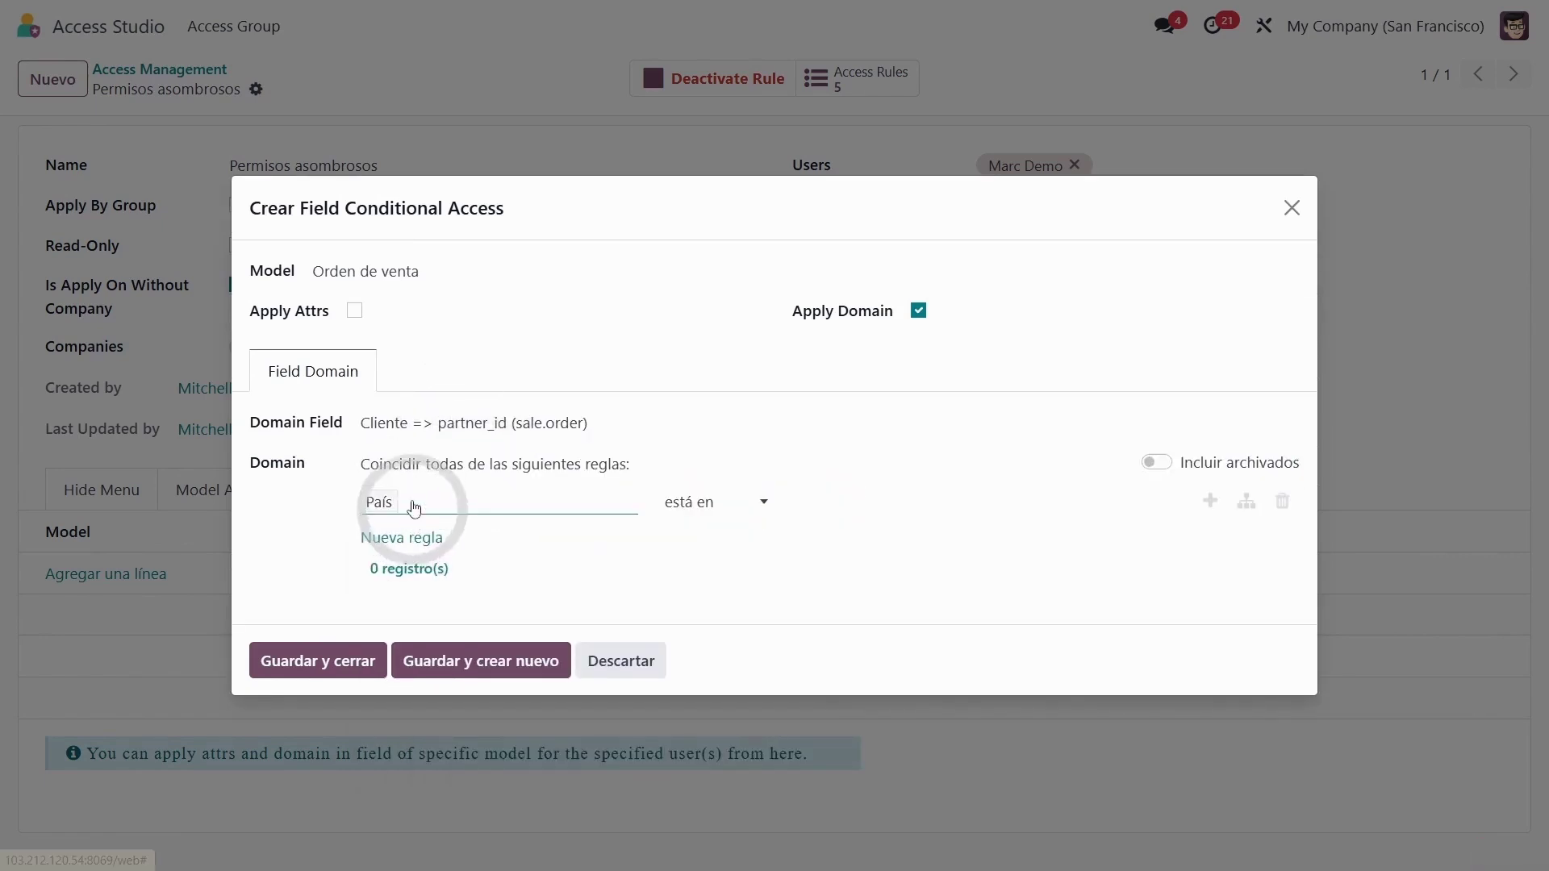
click(397, 504)
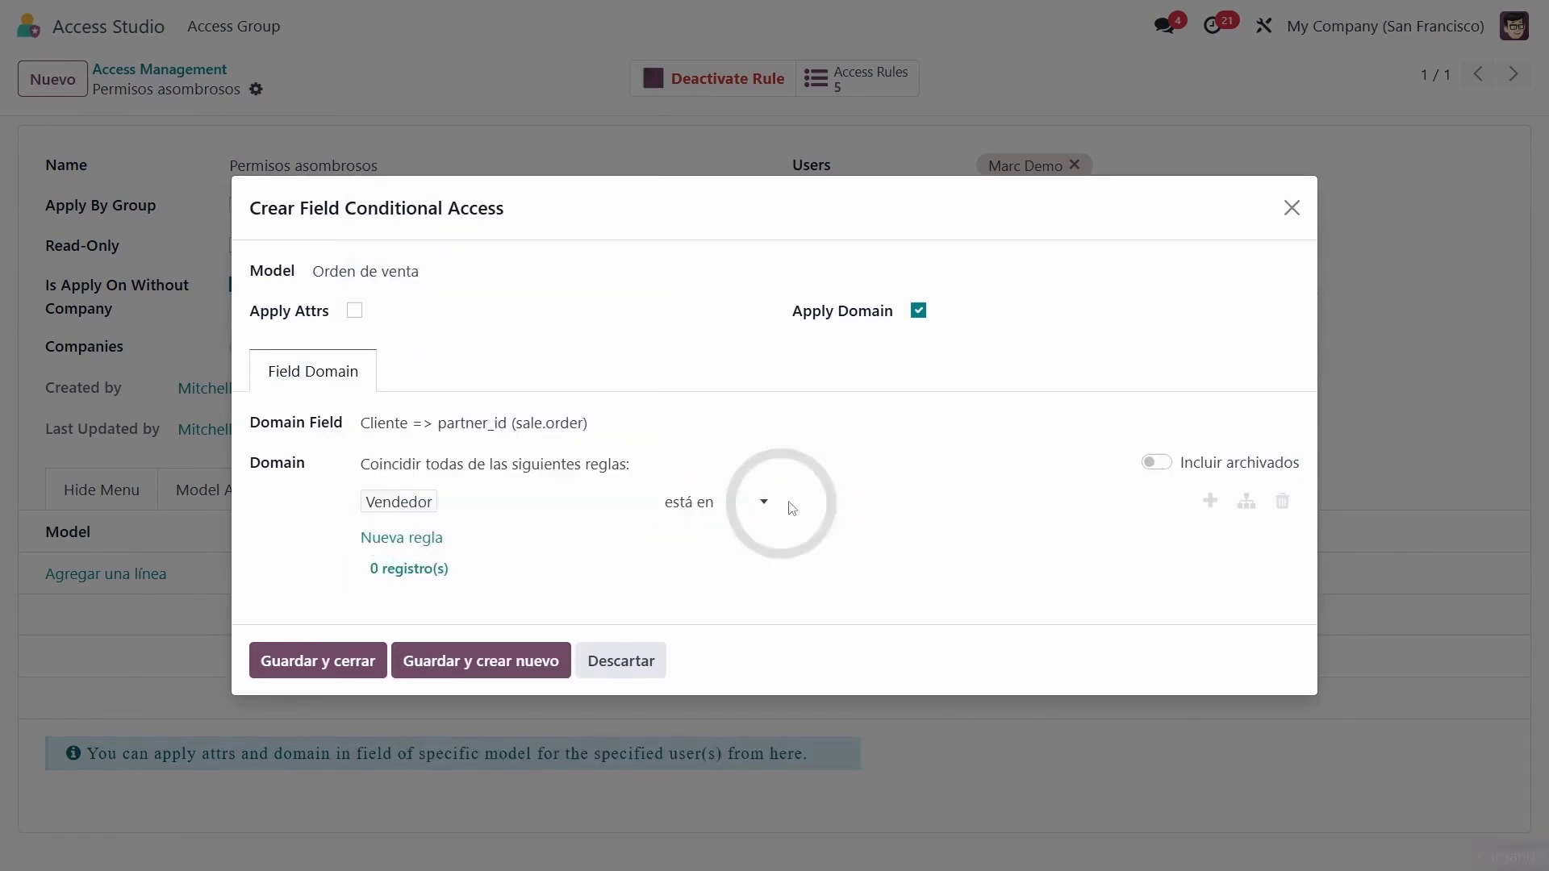
click(815, 501)
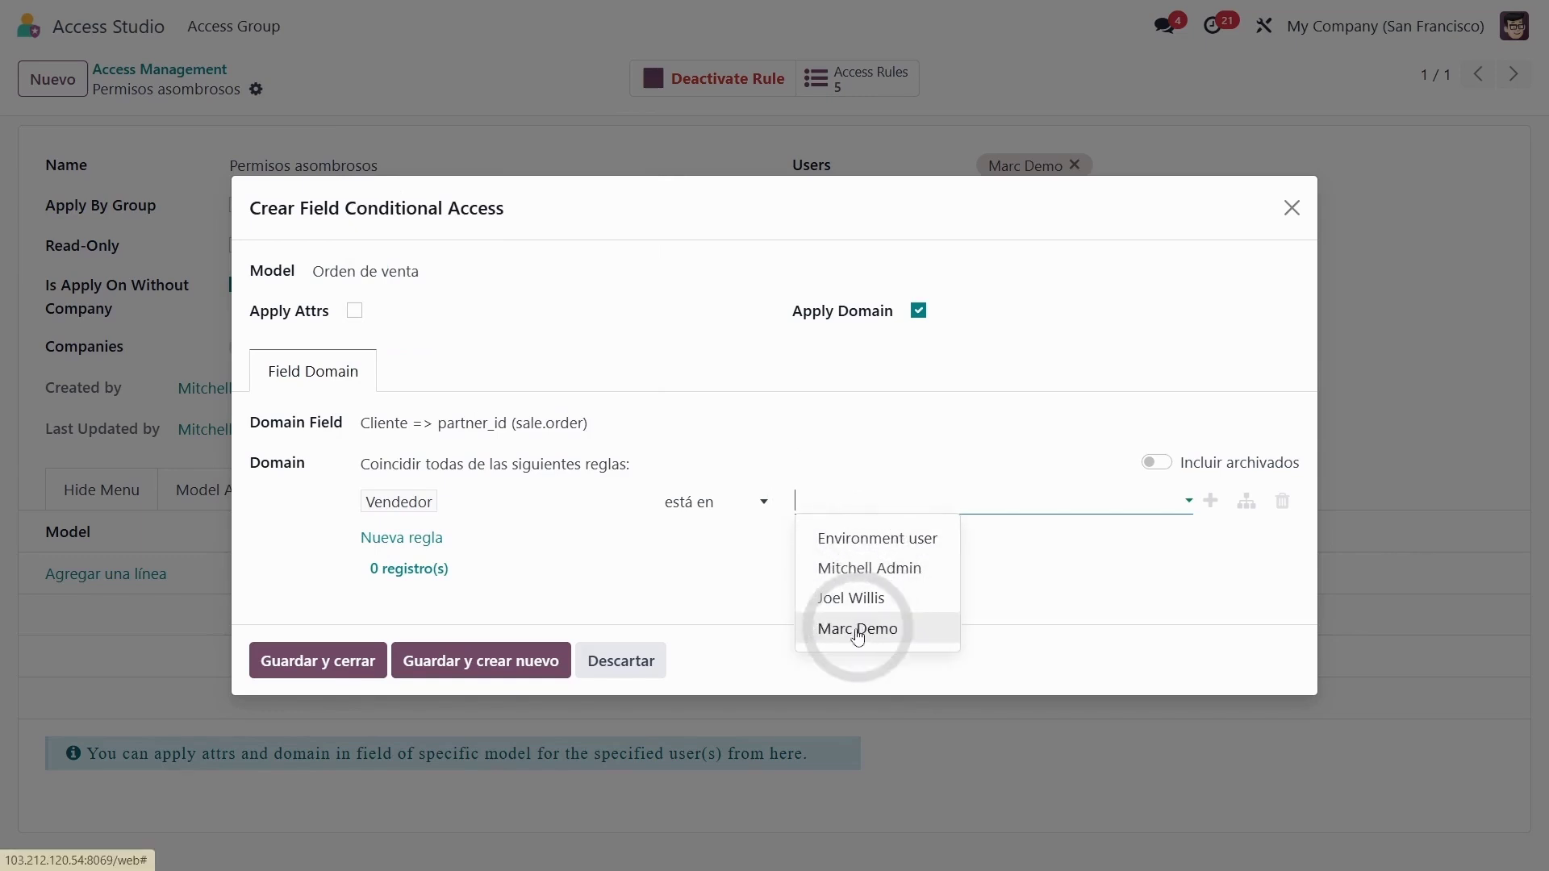
click(858, 629)
click(484, 661)
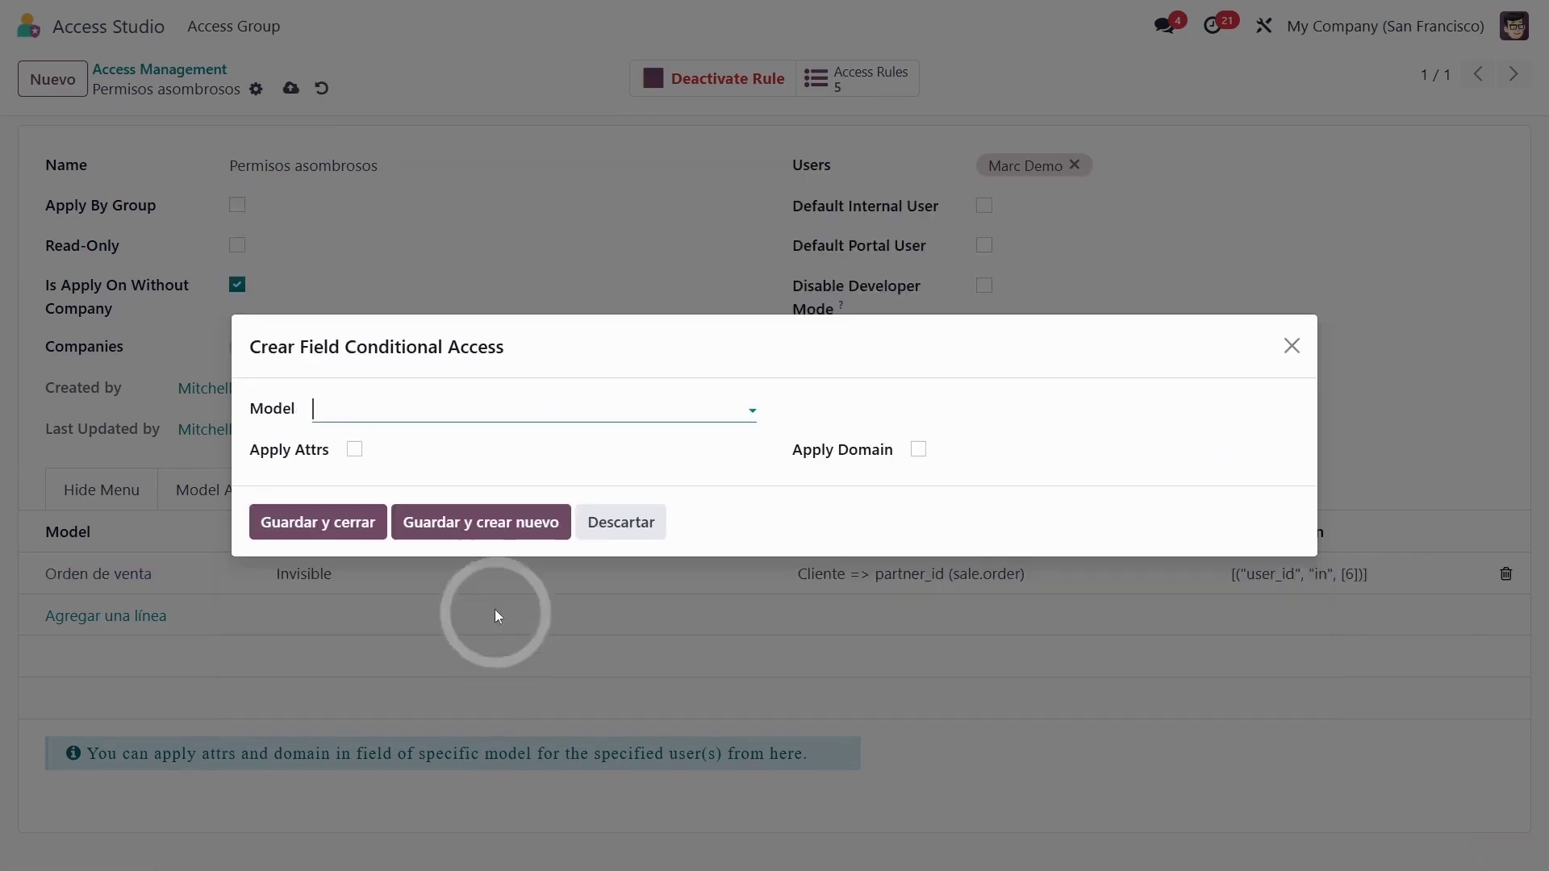
Configure the second entry for Orden de venta with Apply Domain on Lista de precios => pricelist_id (sale.order).
click(918, 450)
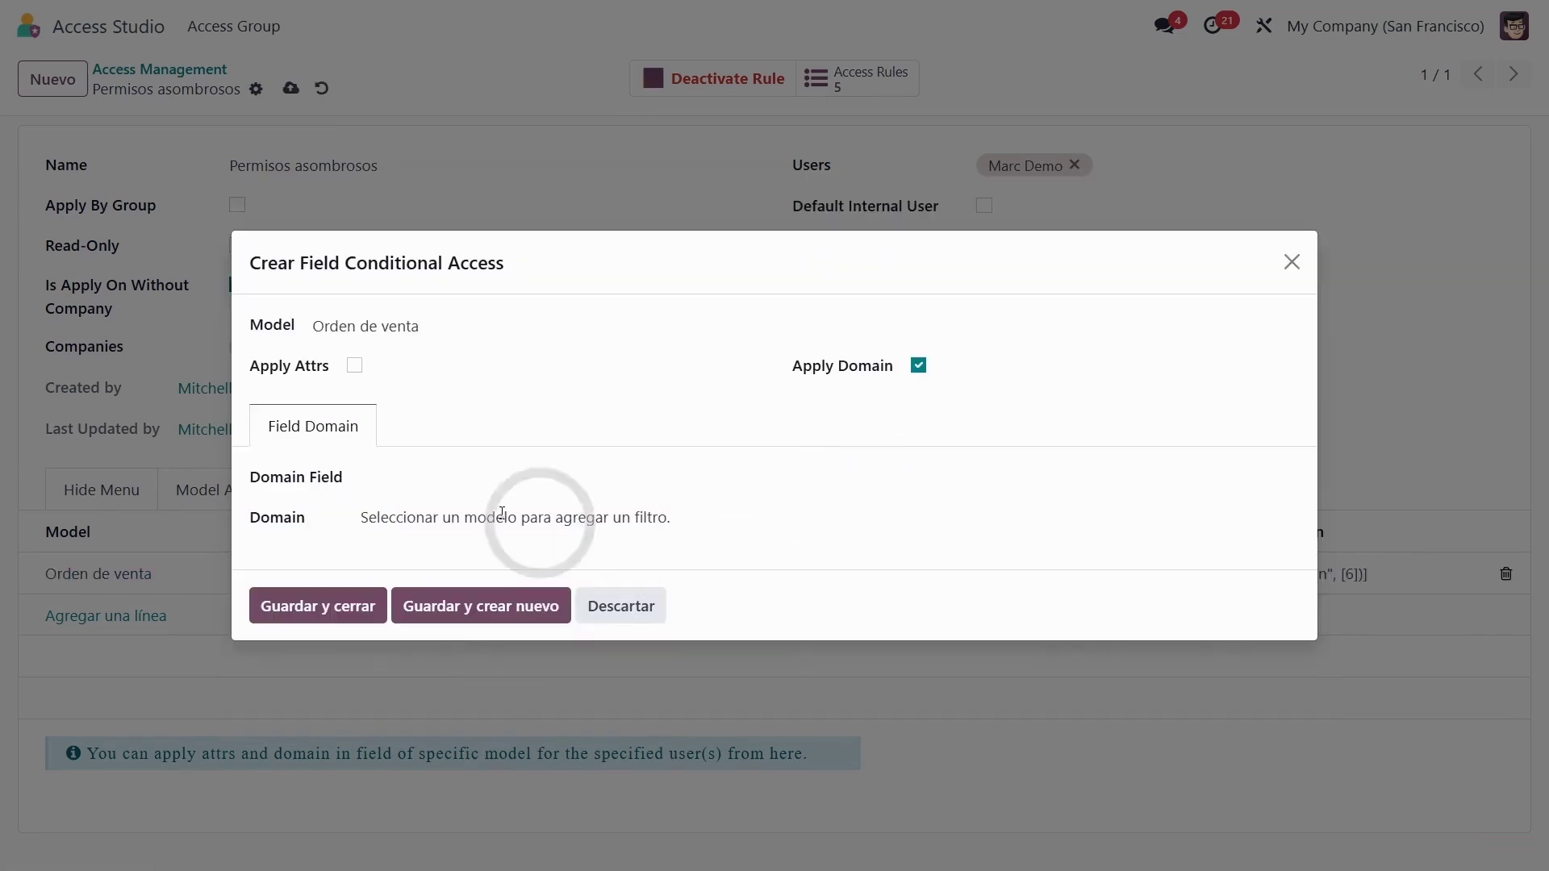
click(418, 482)
text(lista)
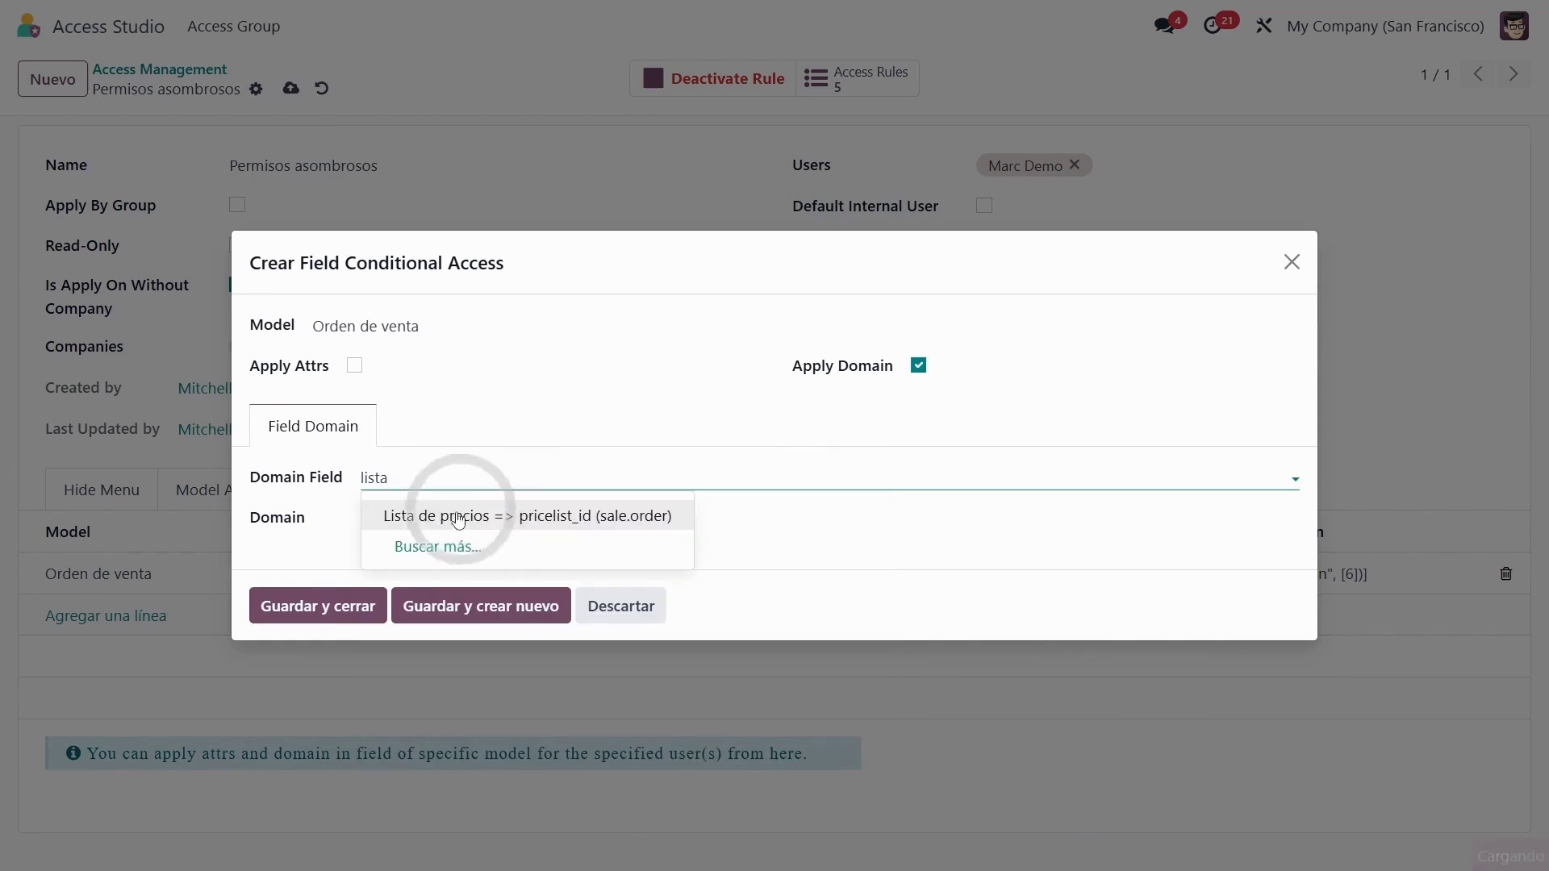
click(458, 520)
Add a domain rule where Nombre de la lista de precios contiene Muebles, and save the entry and the access record.
click(440, 511)
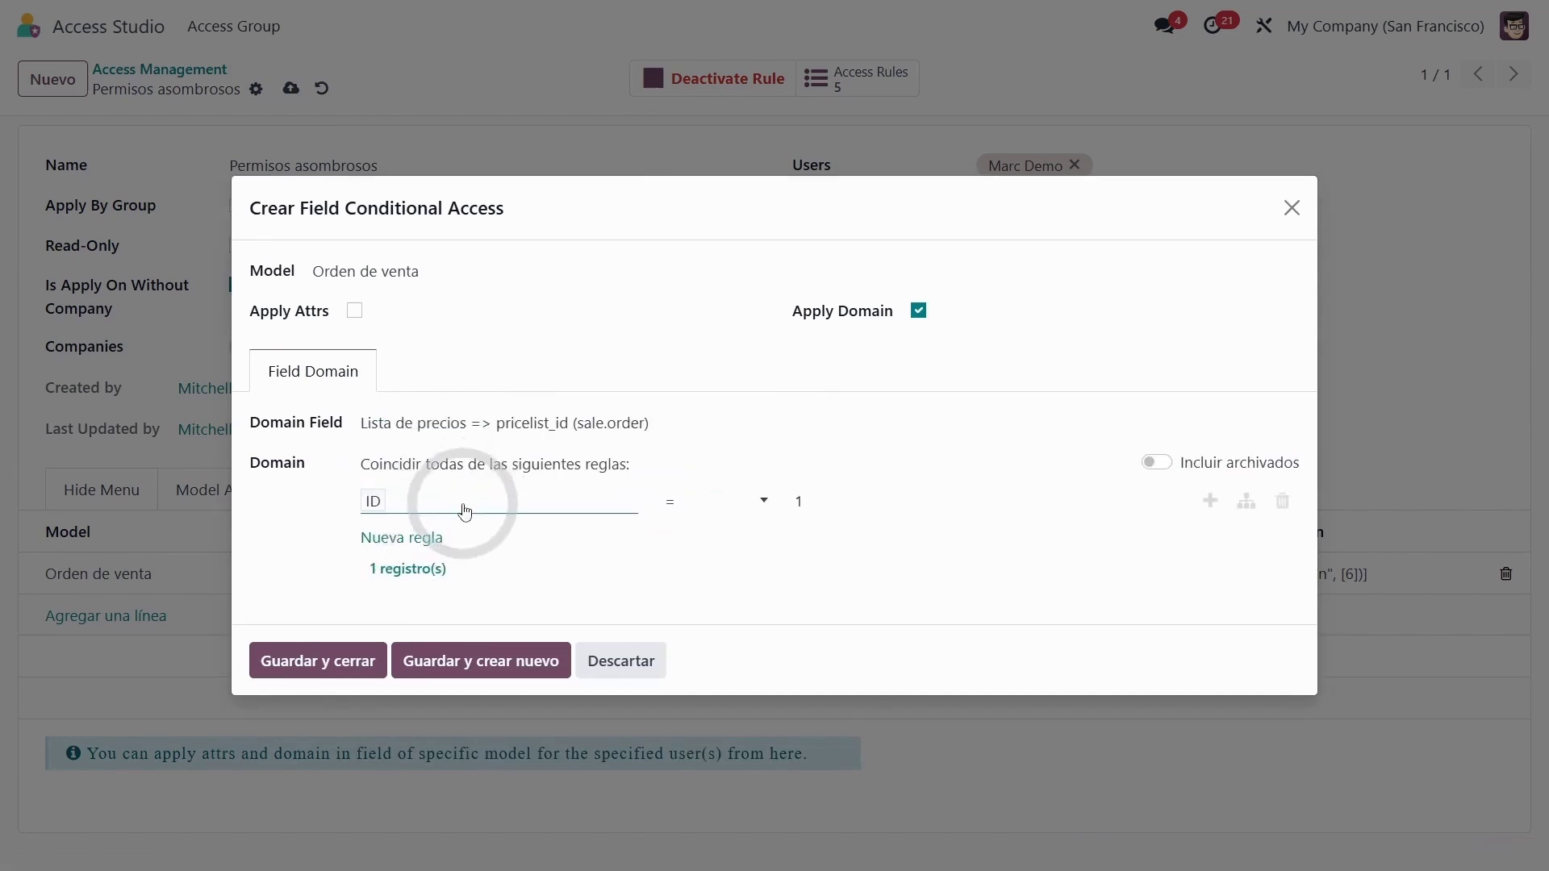
click(460, 501)
text(lista)
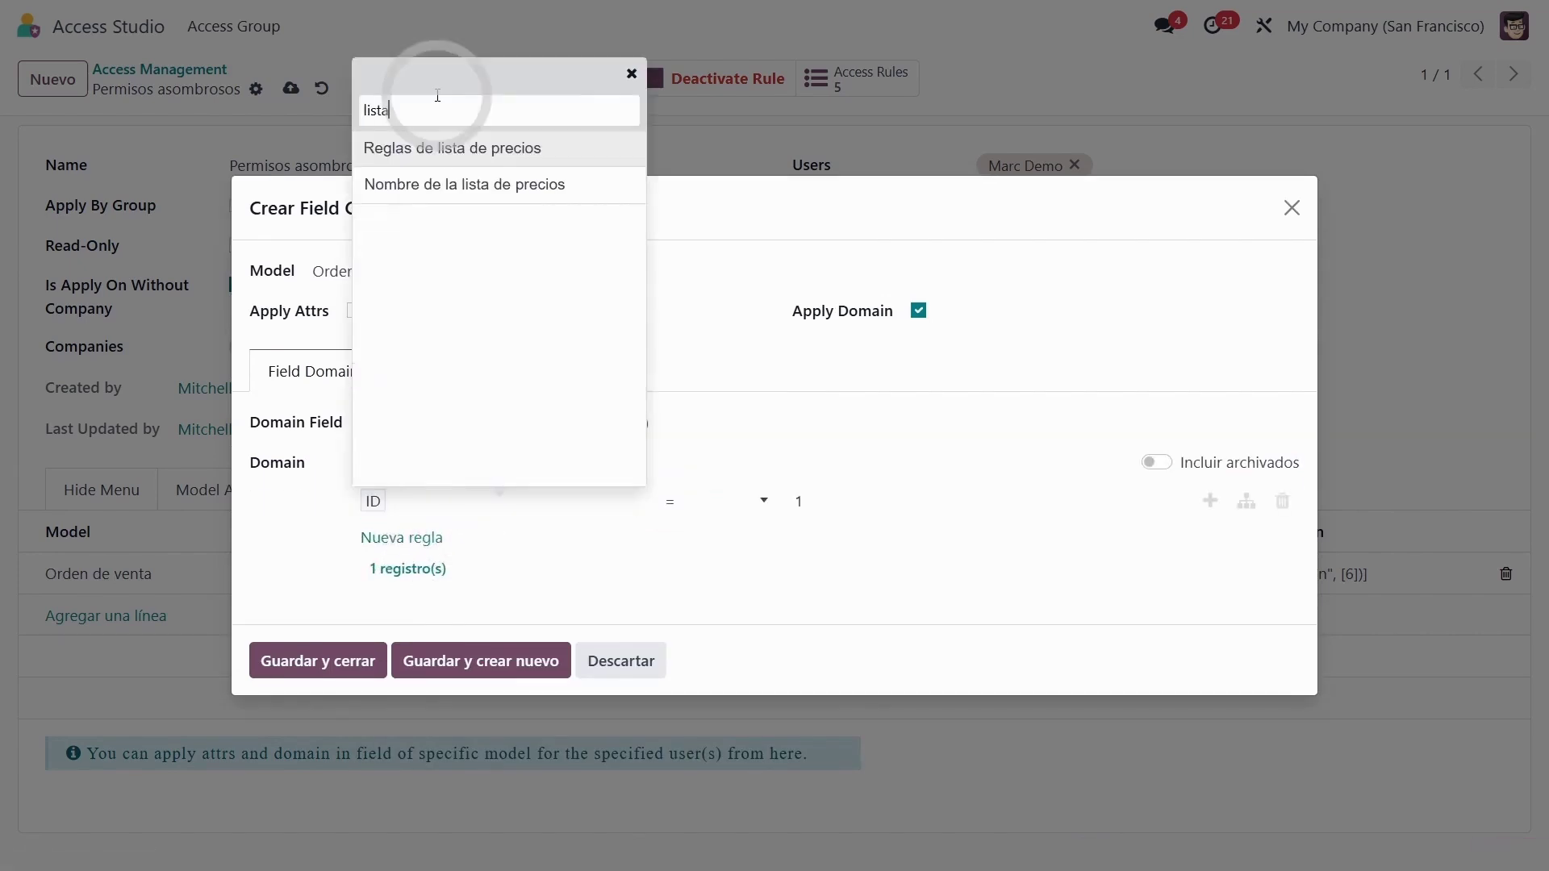
click(466, 190)
click(721, 501)
click(720, 588)
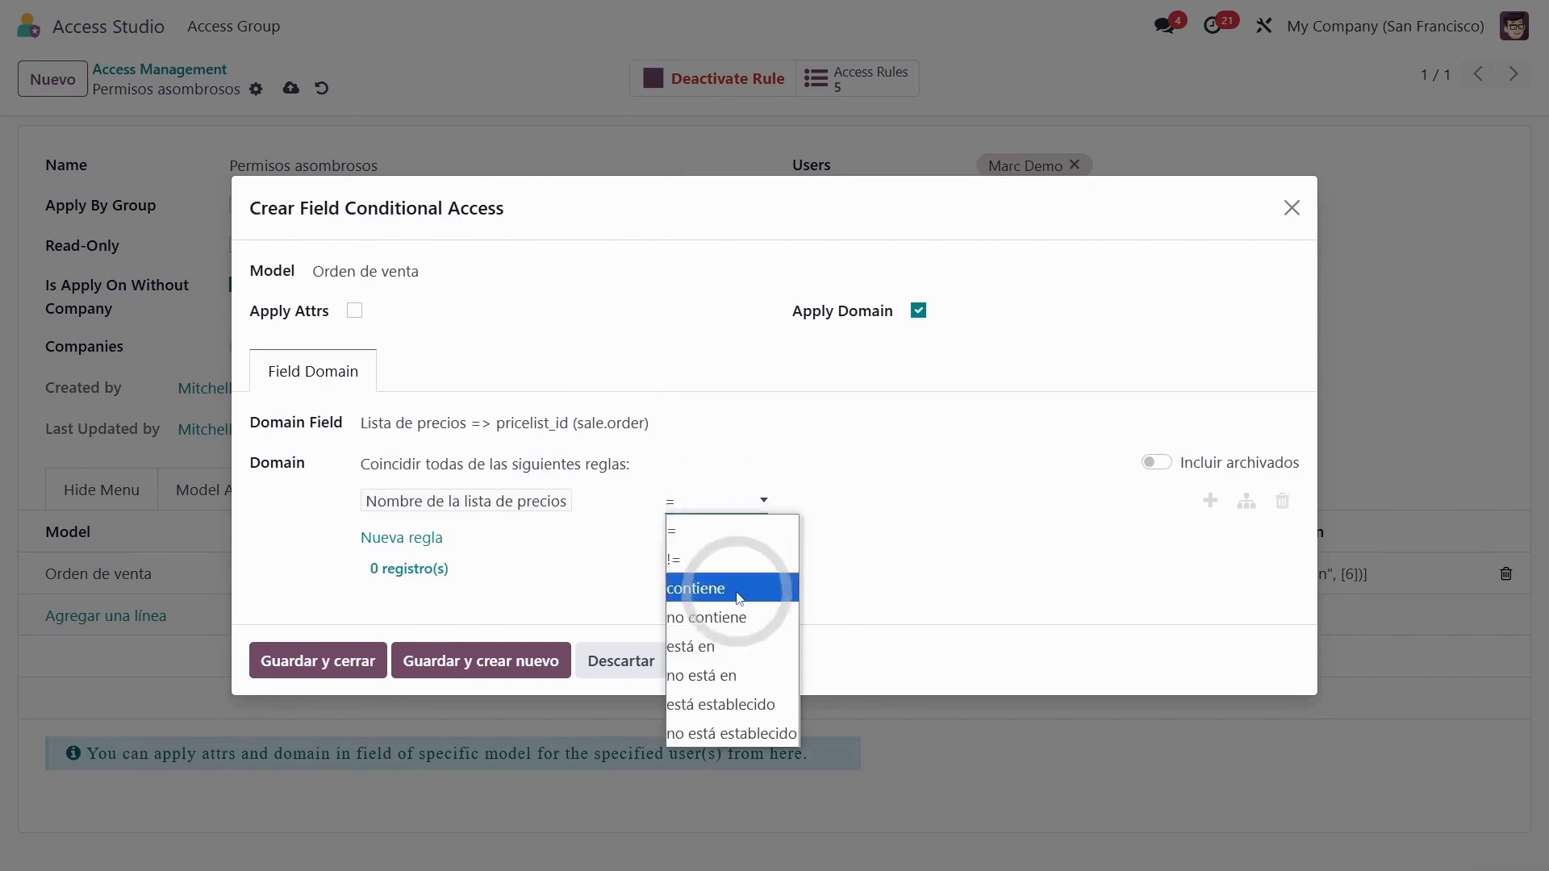
click(858, 504)
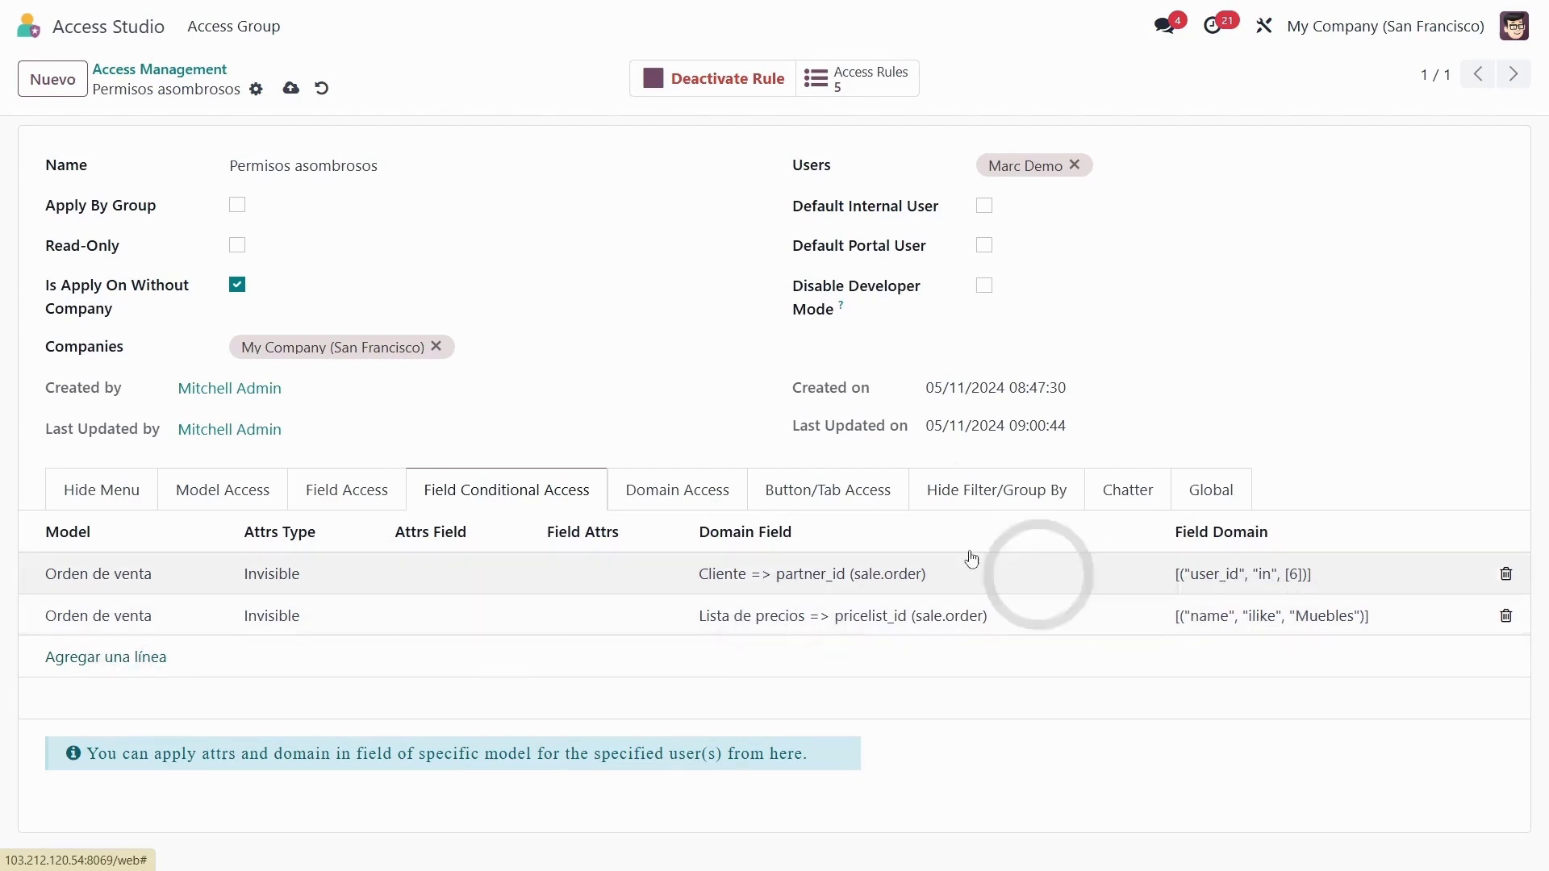
click(291, 87)
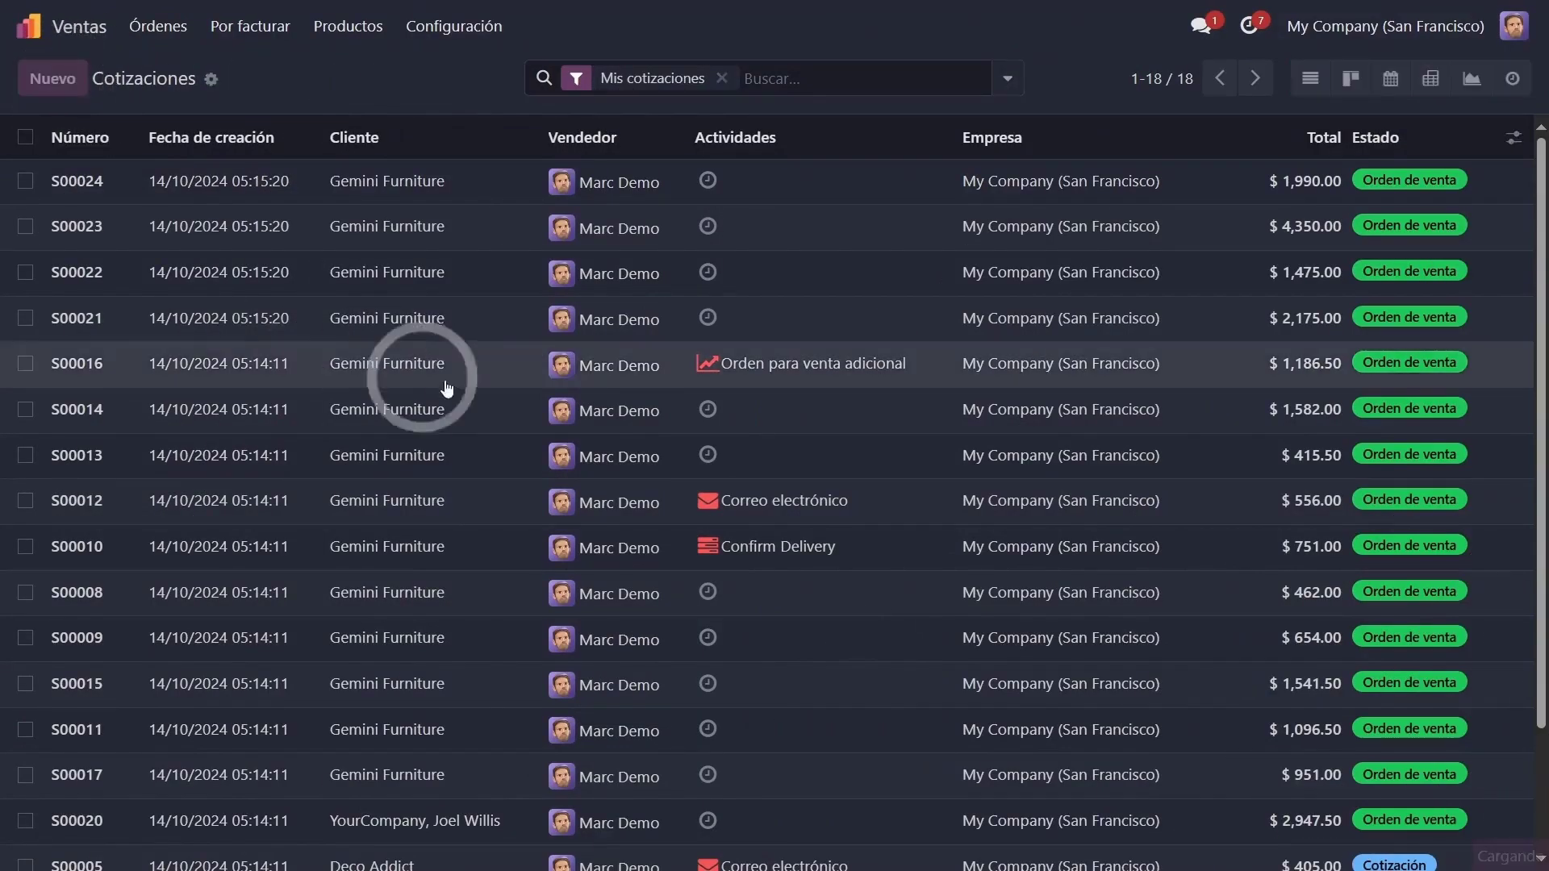
In the demo user's session, create a quotation for an assigned contact and check that Muebles de oficina (USD) is its price list.
click(496, 375)
key(alt+c)
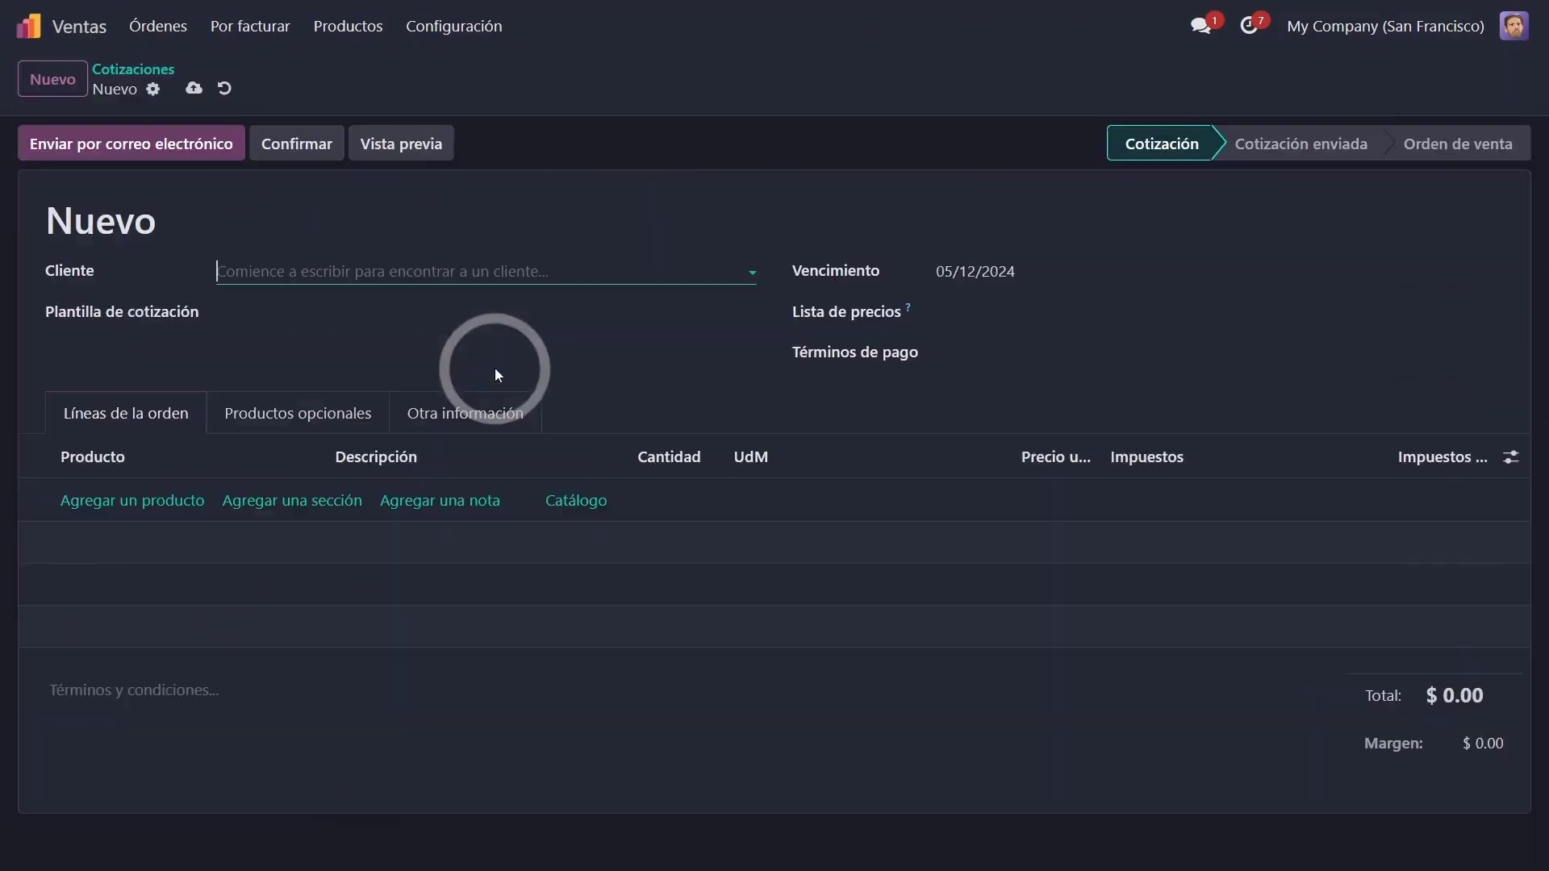
click(435, 281)
click(323, 549)
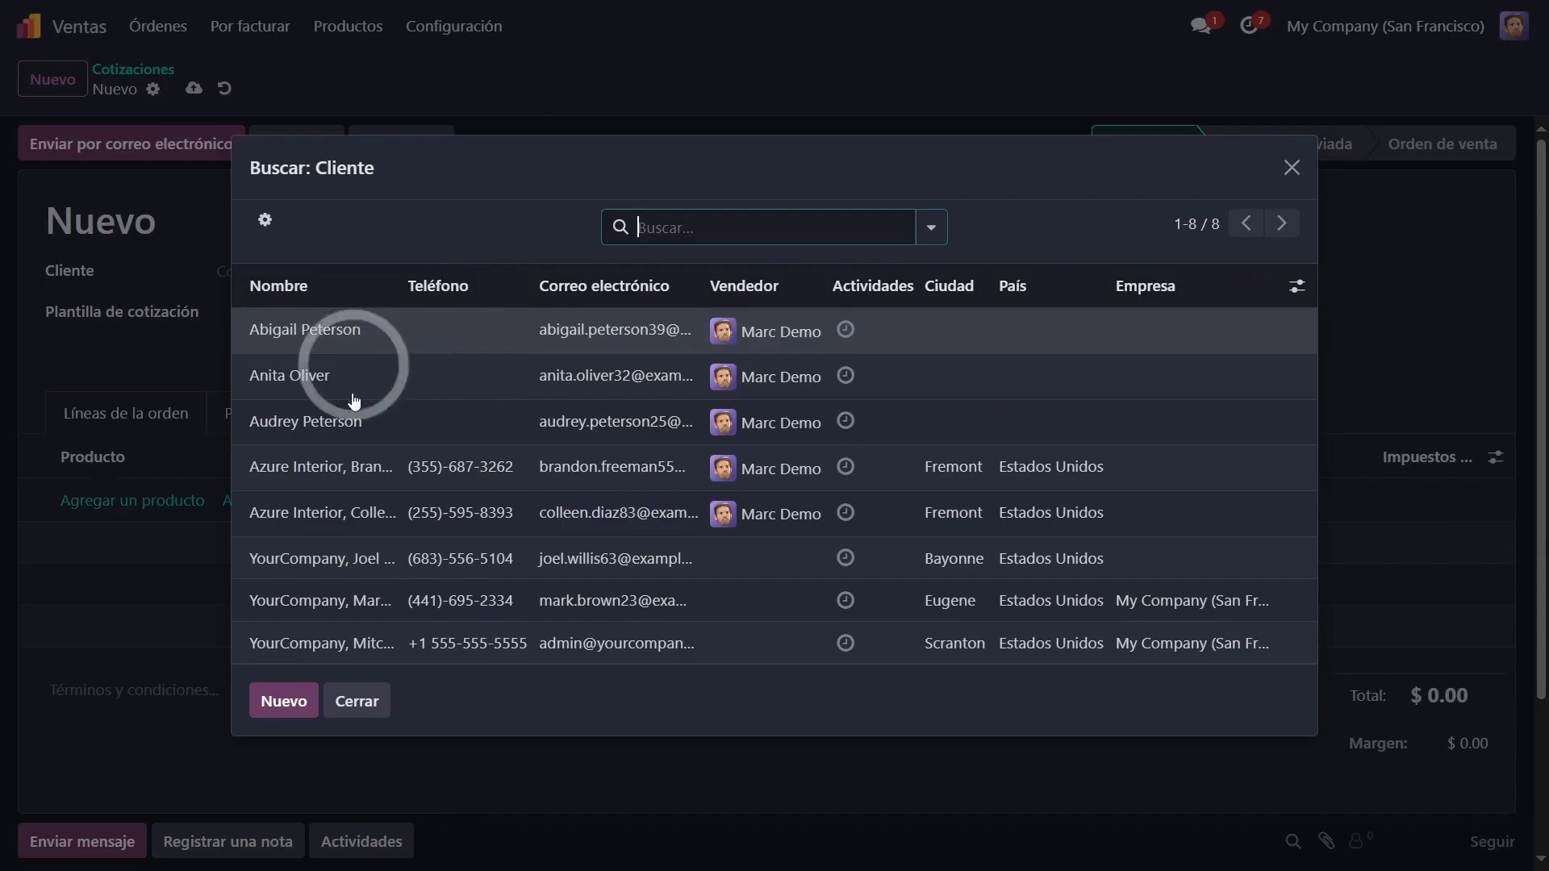
click(362, 374)
click(1100, 316)
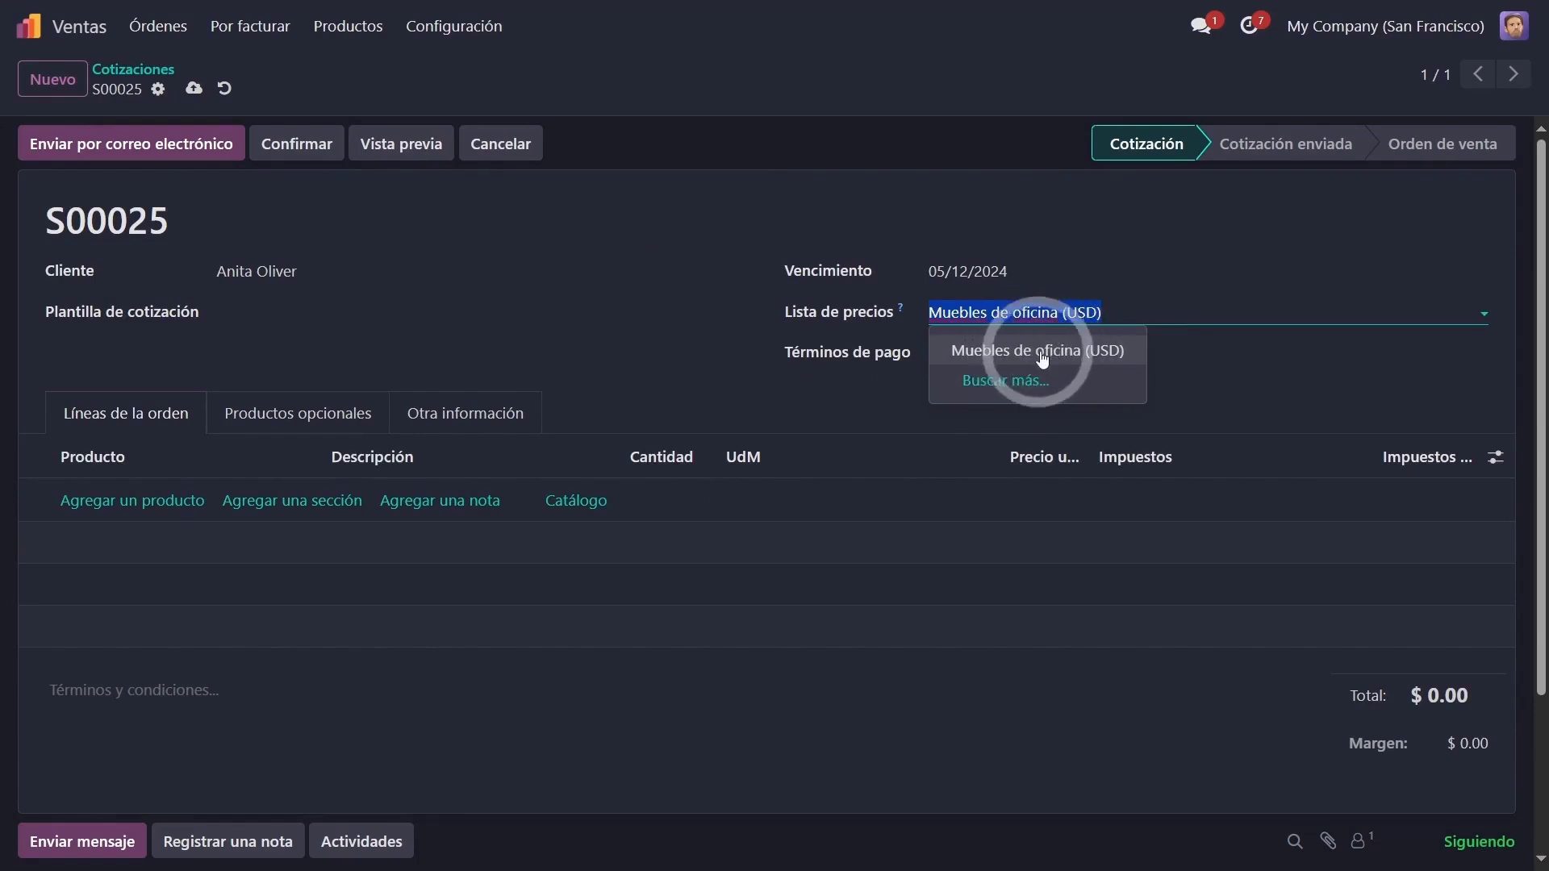
Open the Listas de precios catalogue to examine which price lists the demo user can access.
double_click(826, 311)
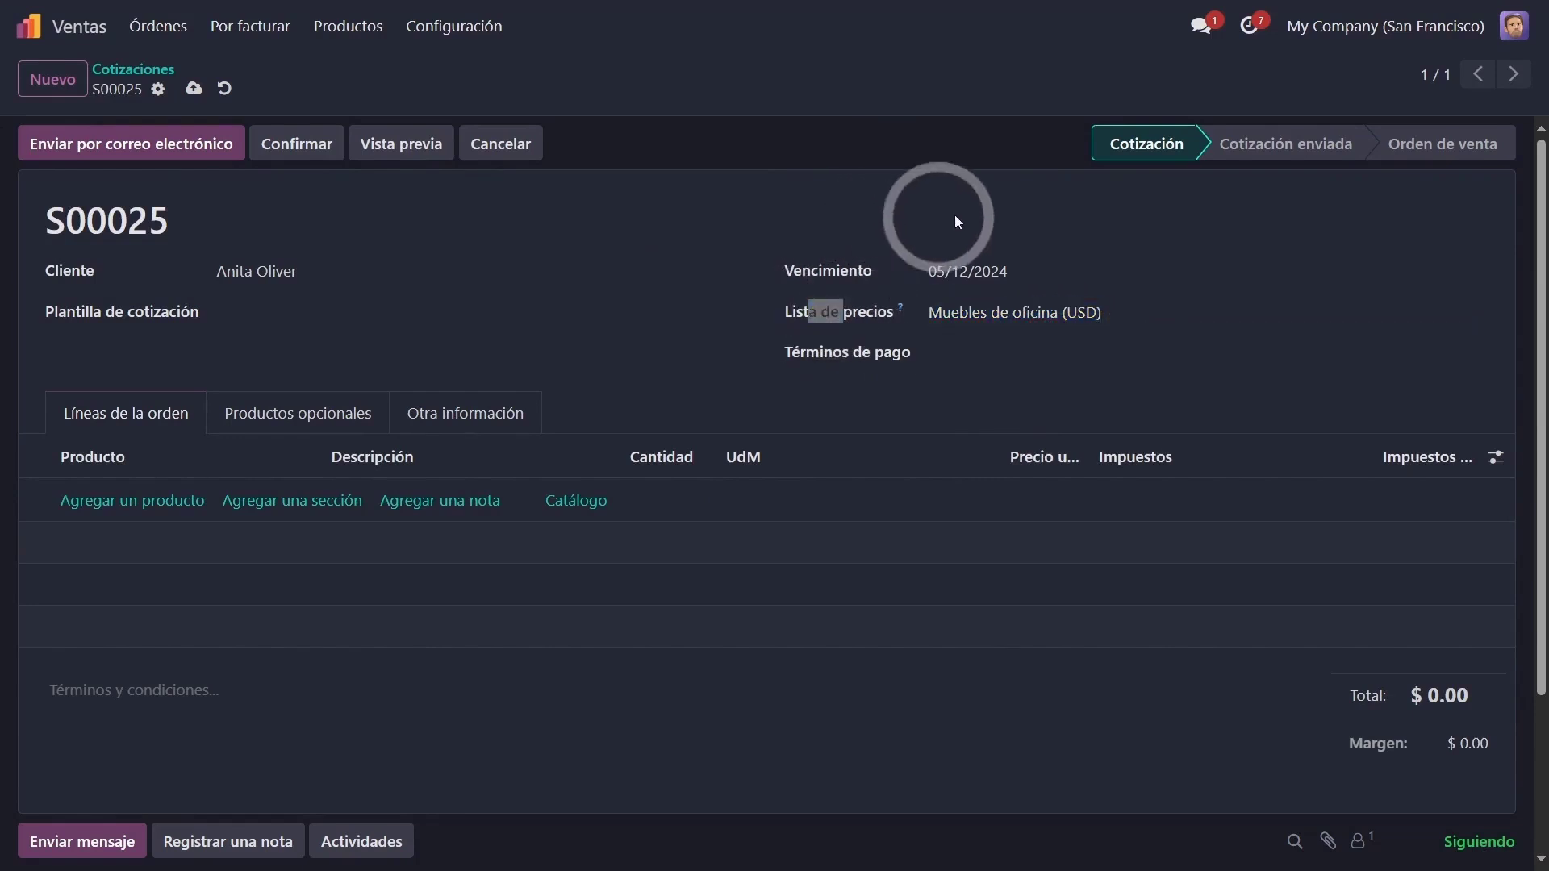
click(339, 39)
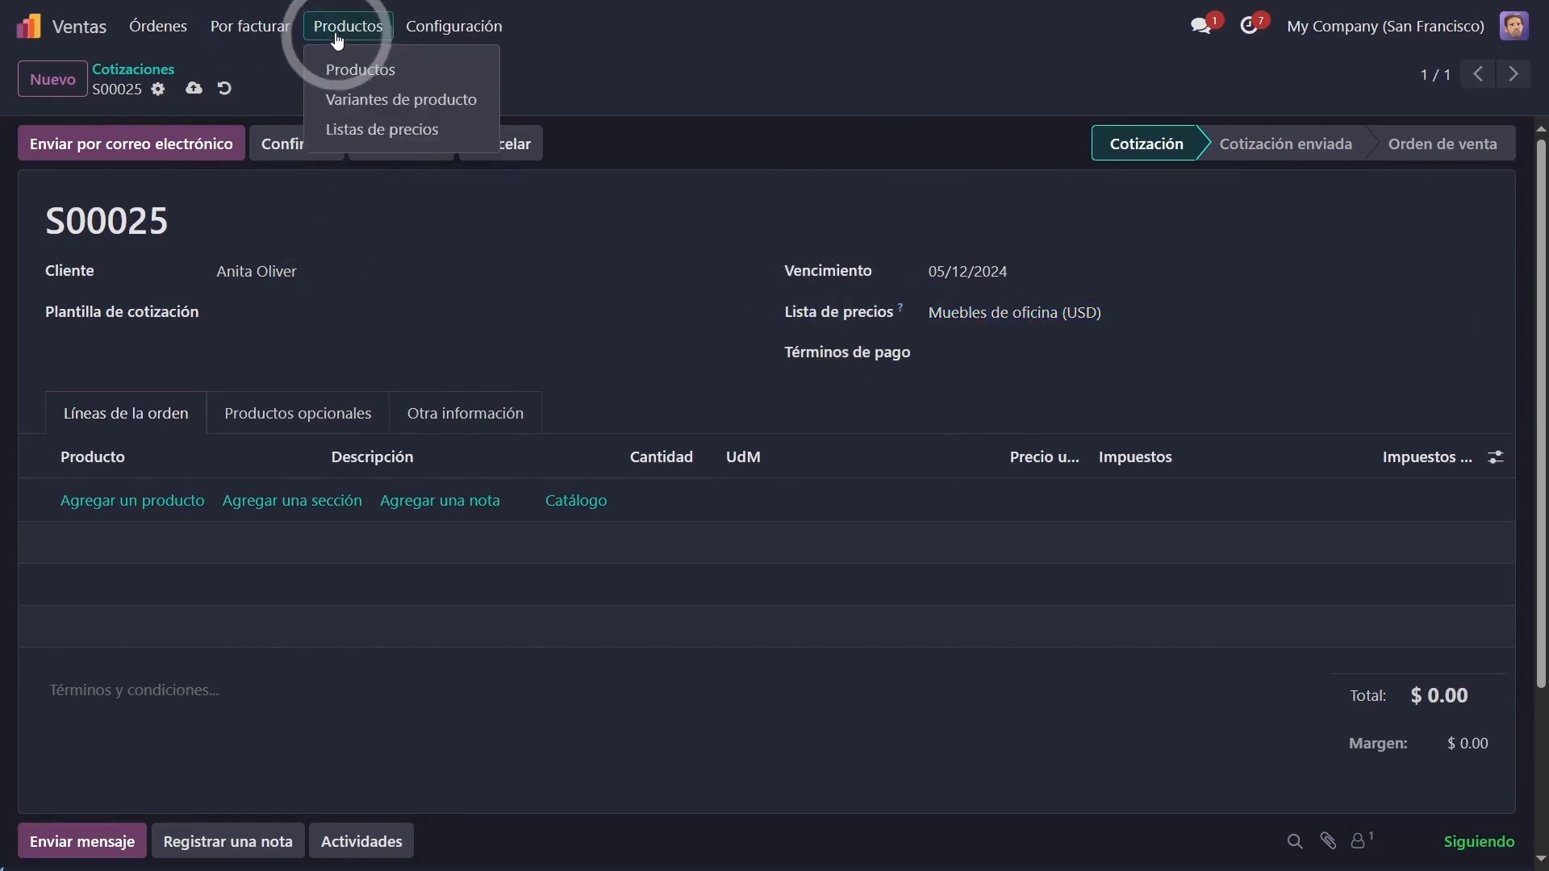
click(376, 135)
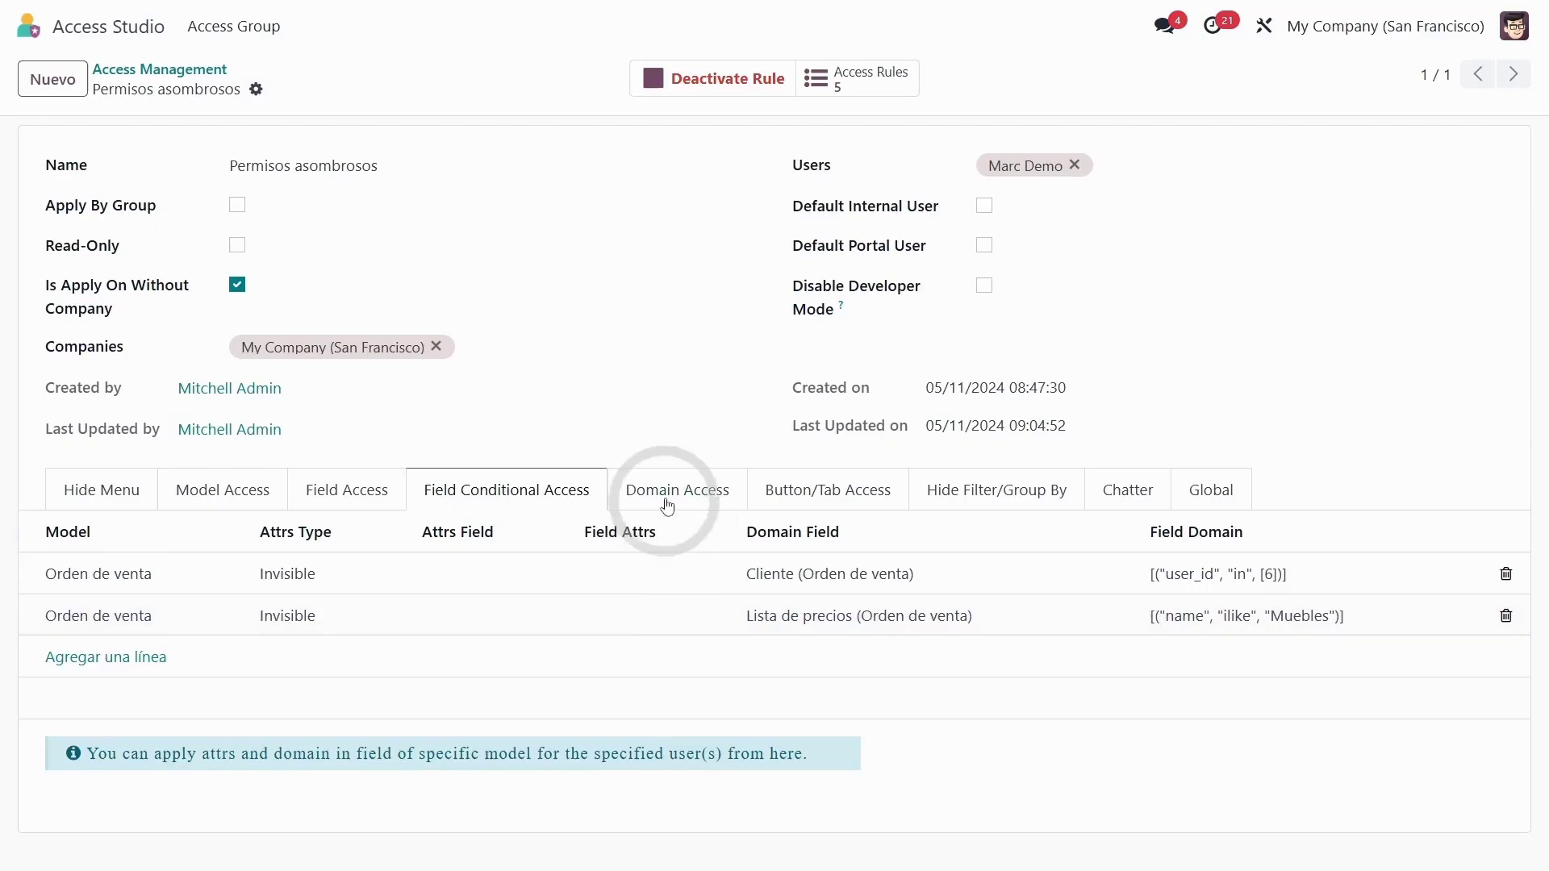
Create a Domain Access entry for Lista de precios (product.pricelist) with Read, Create, Update and Apply Filter enabled, and recheck the demo user's price lists.
click(687, 500)
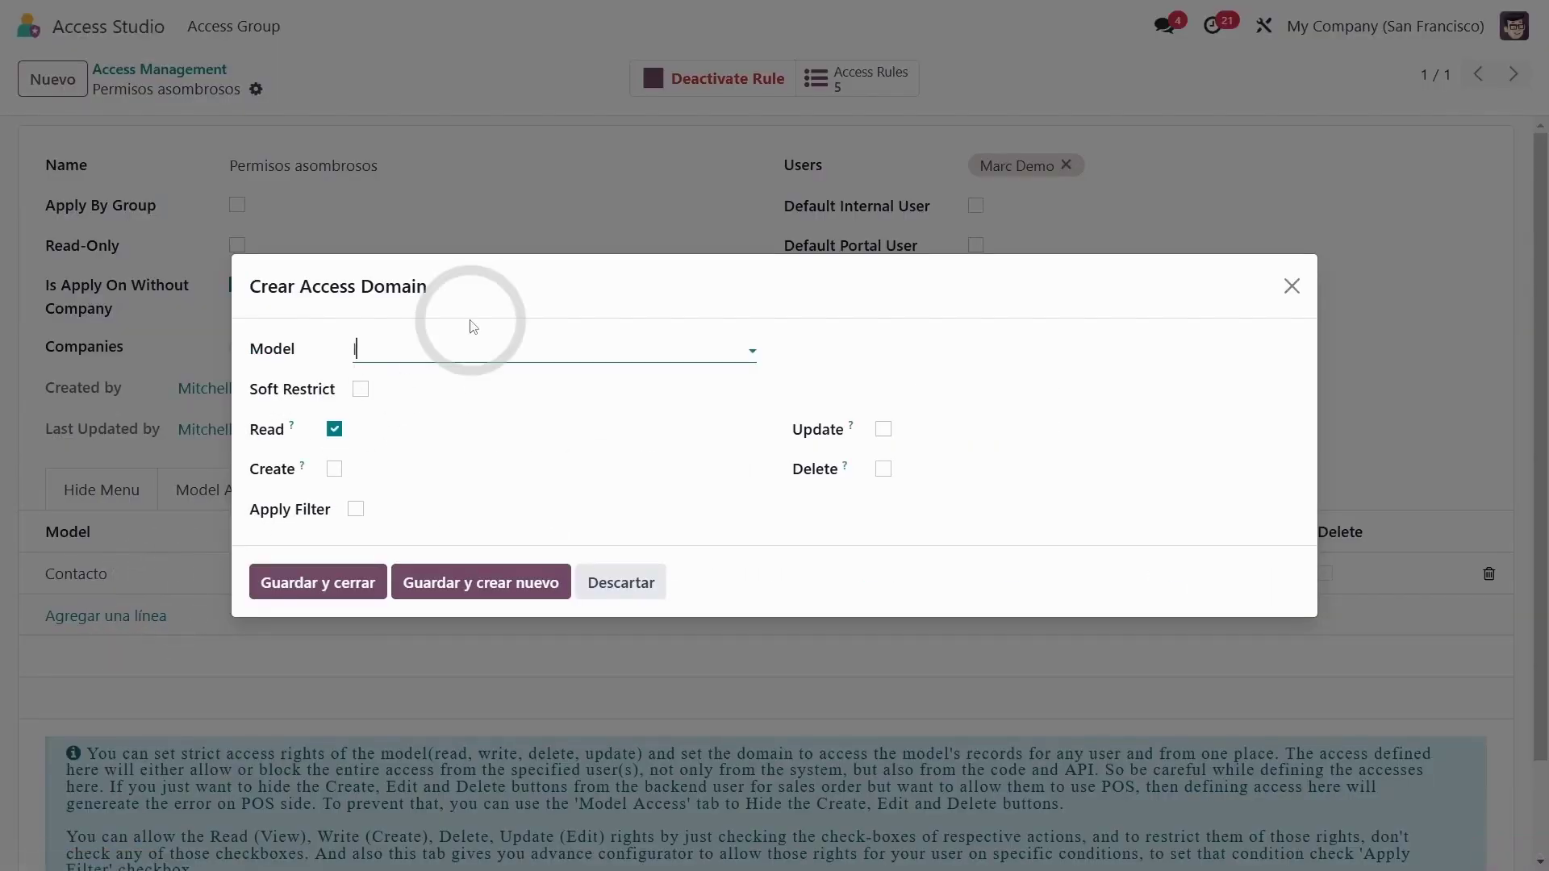
click(504, 419)
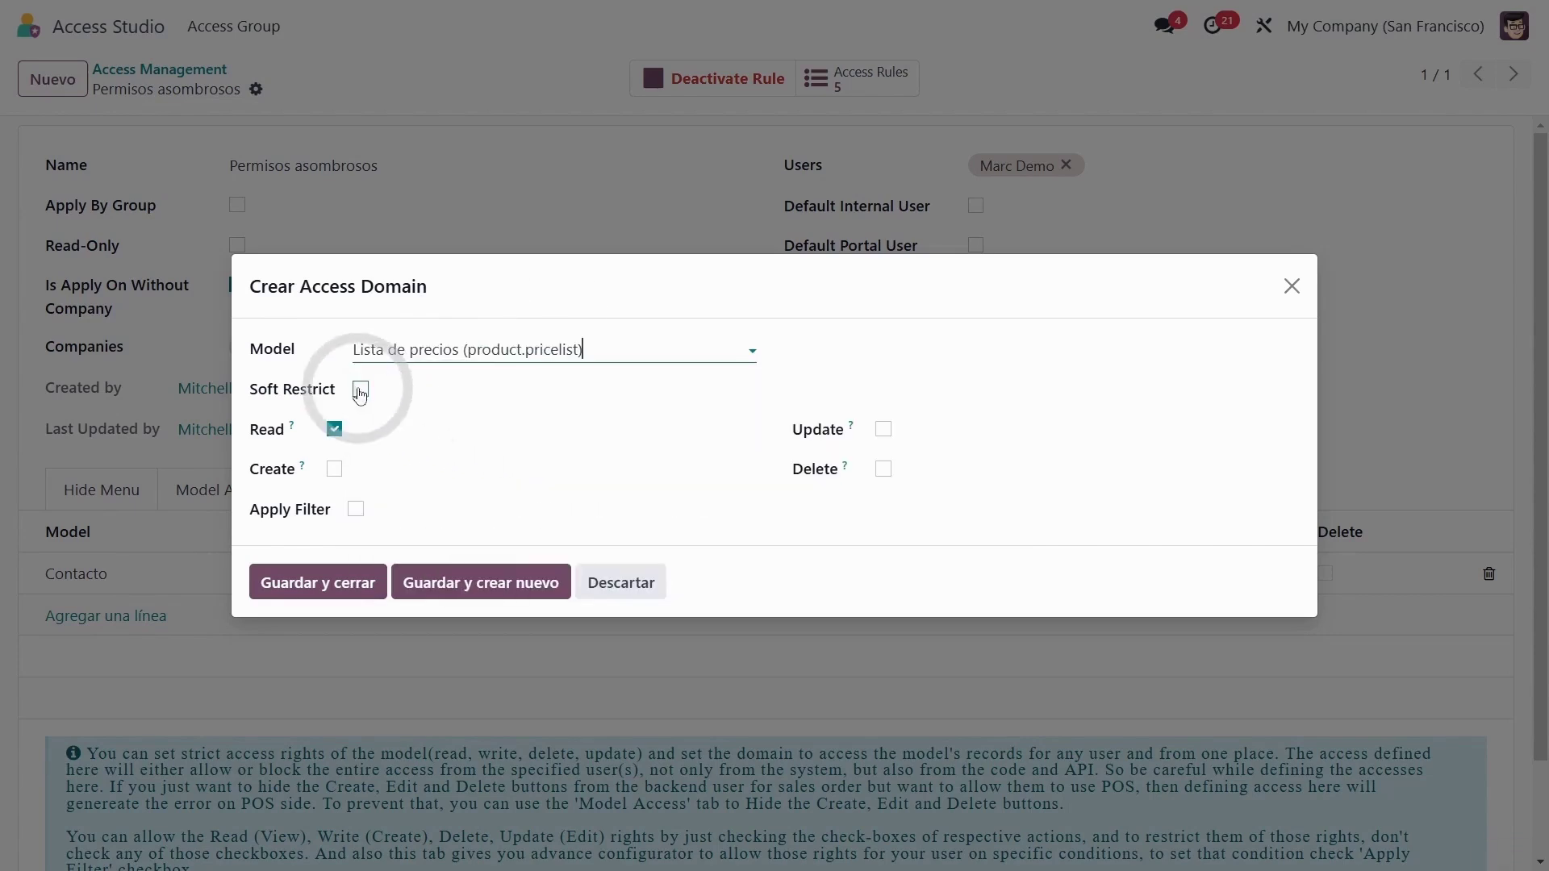
click(335, 466)
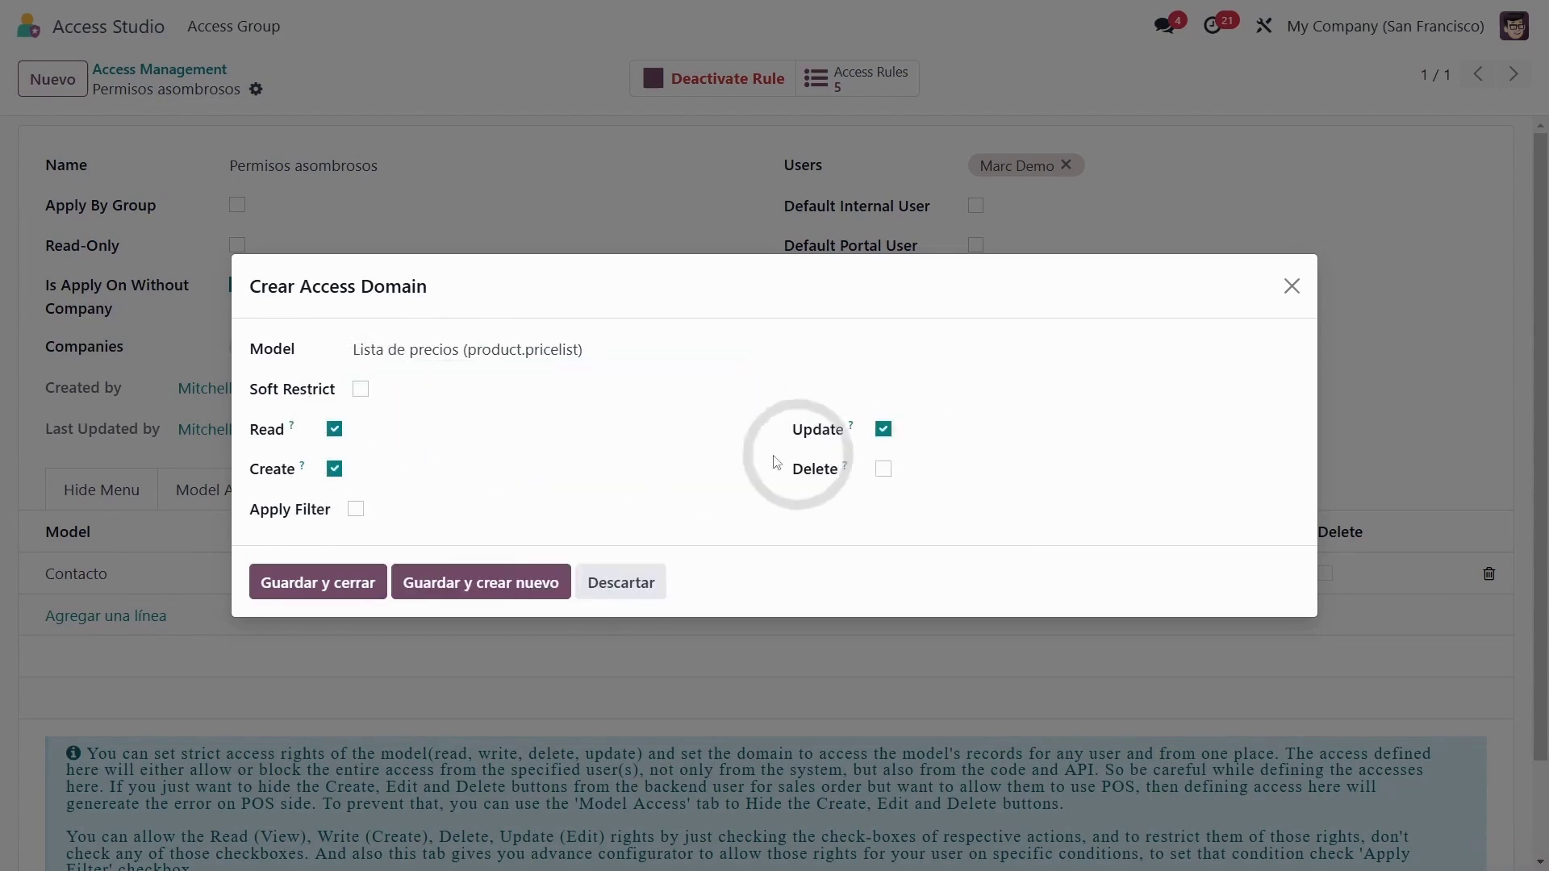
click(356, 509)
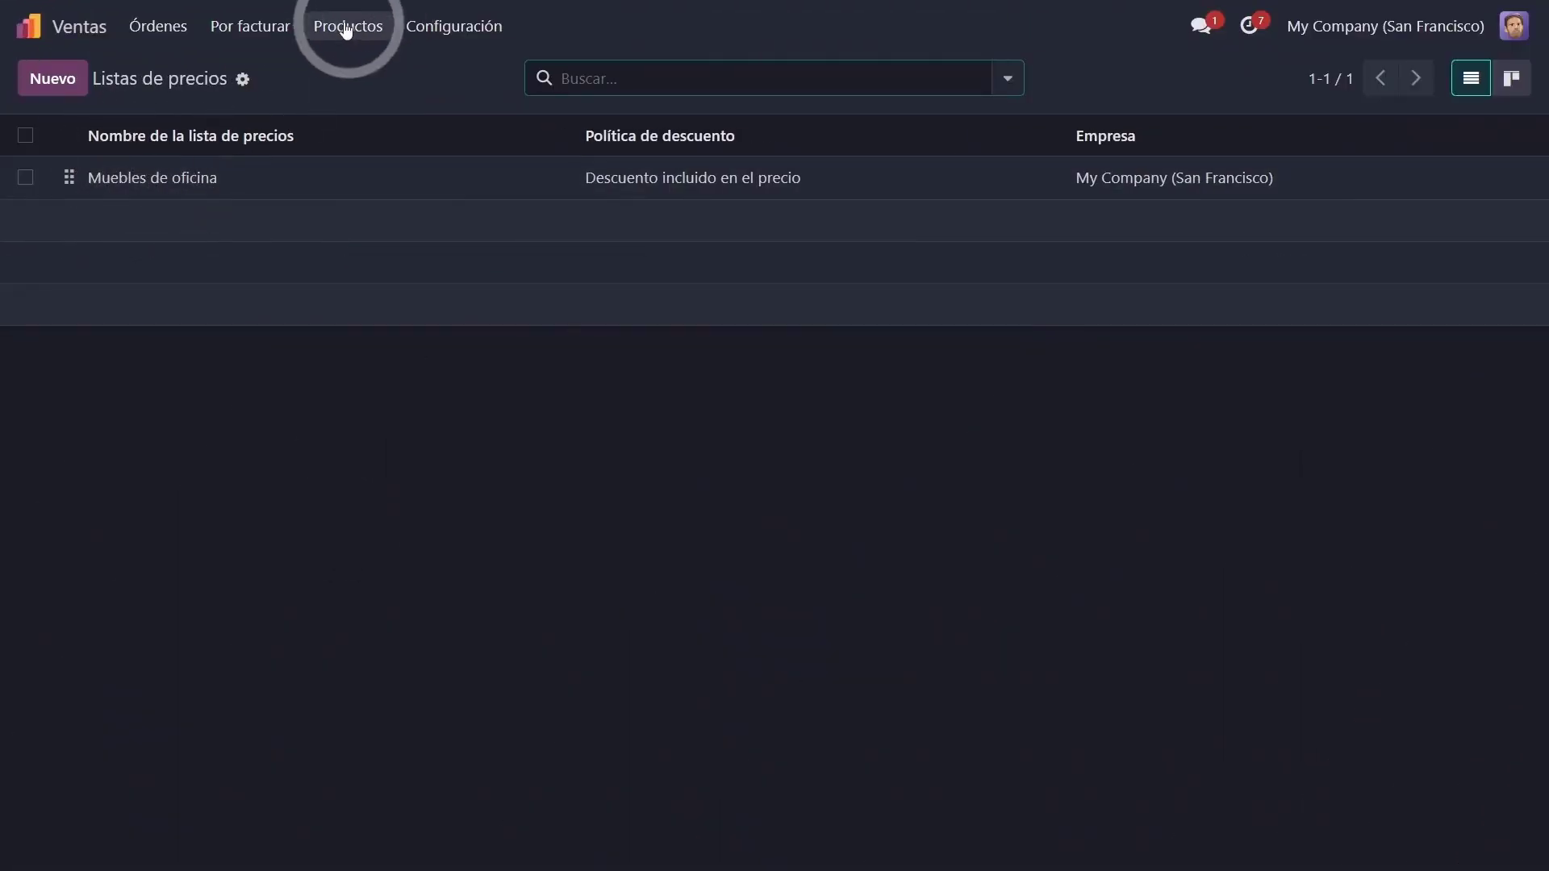
click(348, 26)
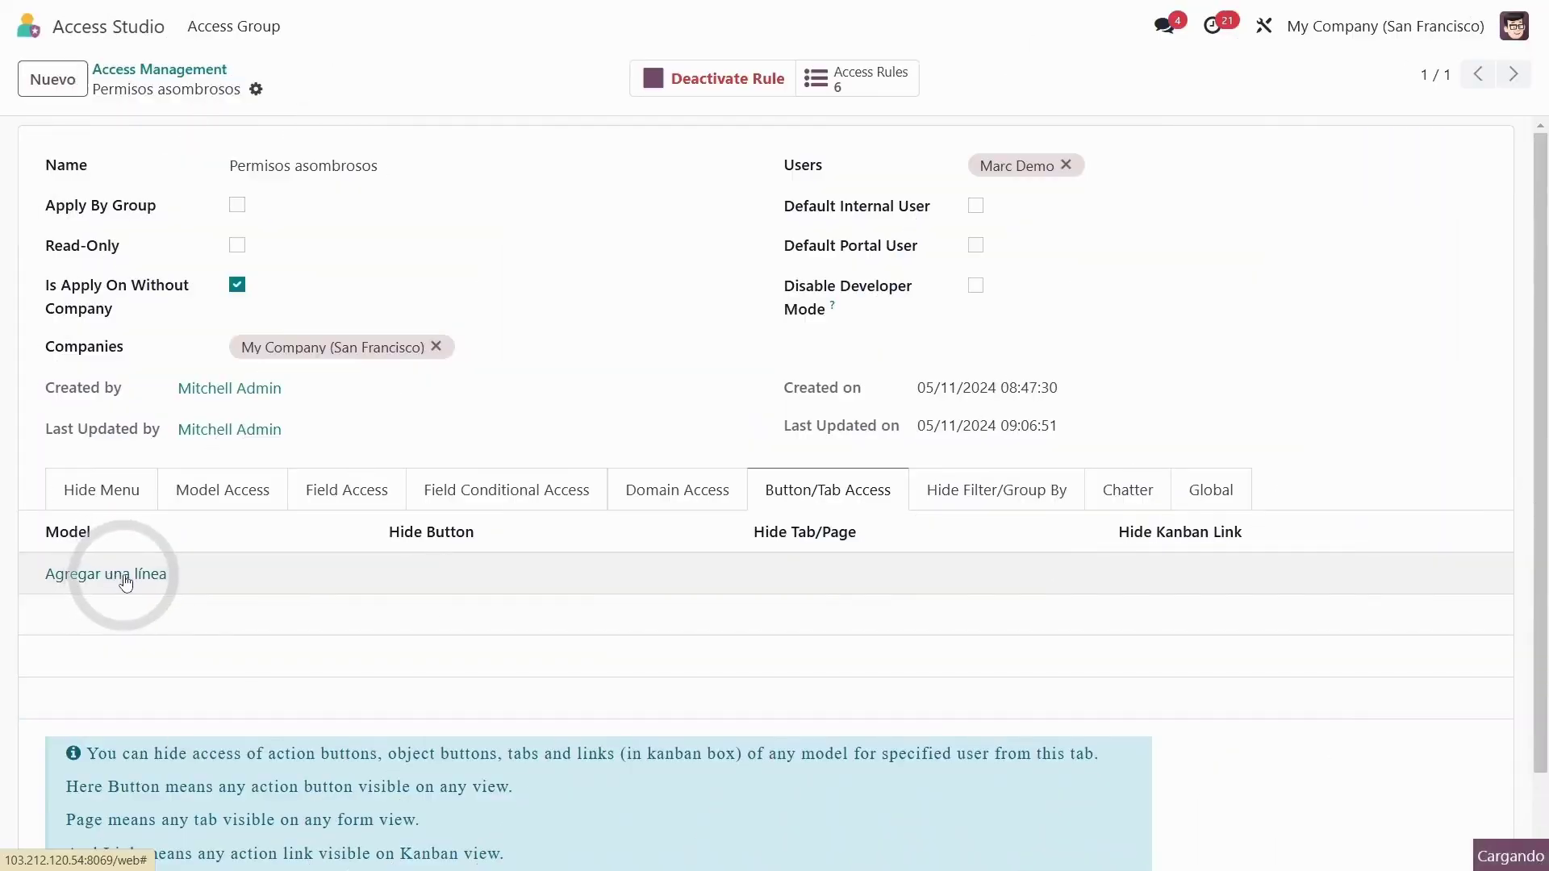
Add a Button/Tab Access line for Orden de venta (sale.order) that hides the Enviar por correo electrónico and Confirmar buttons.
text(sale)
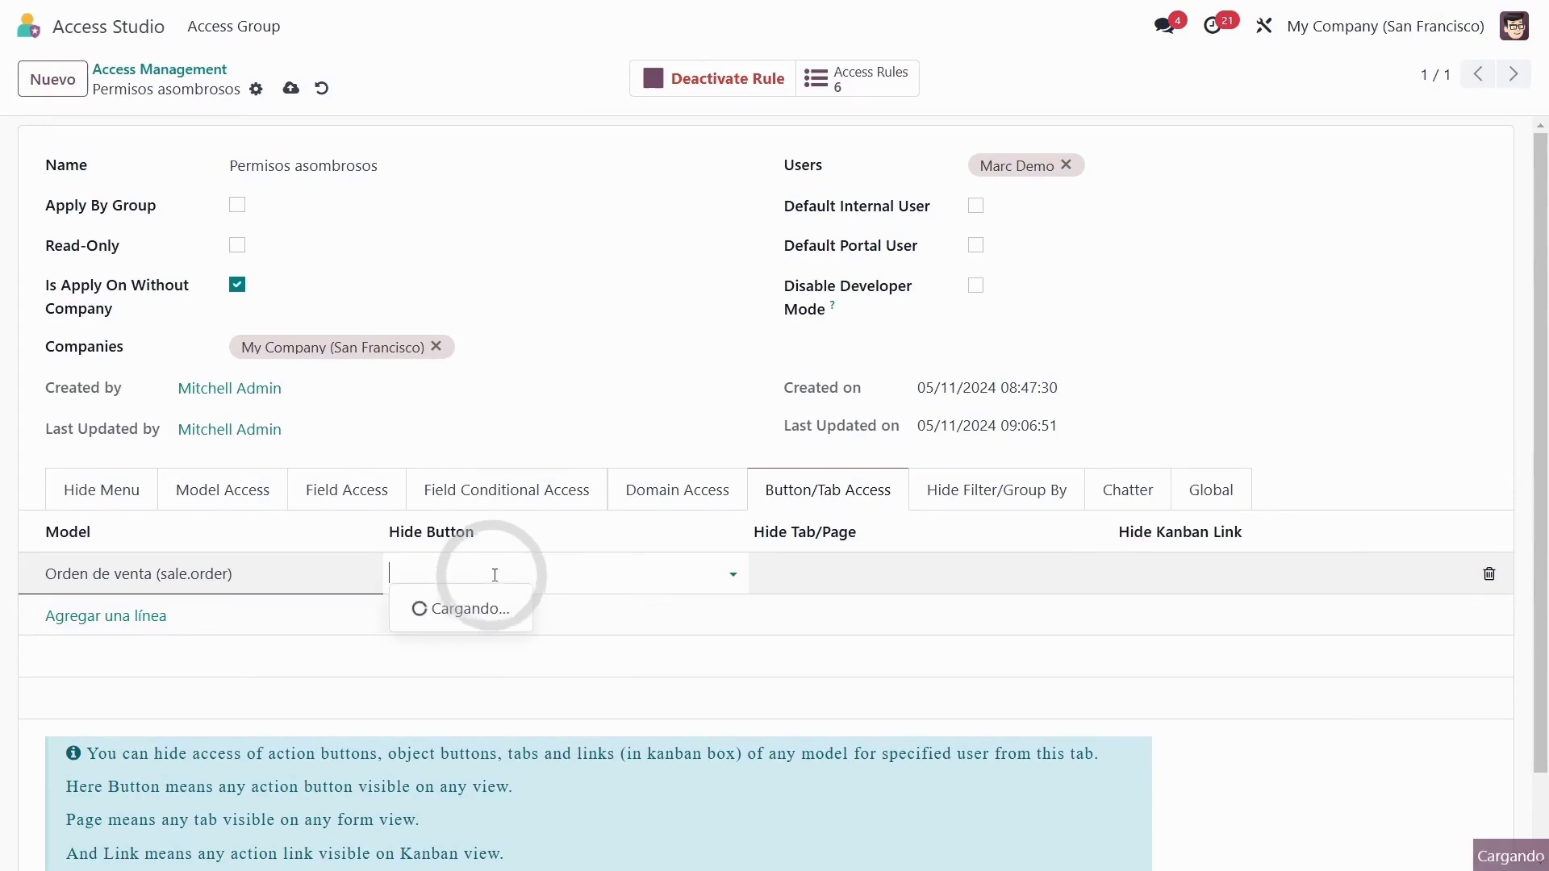
text(iar)
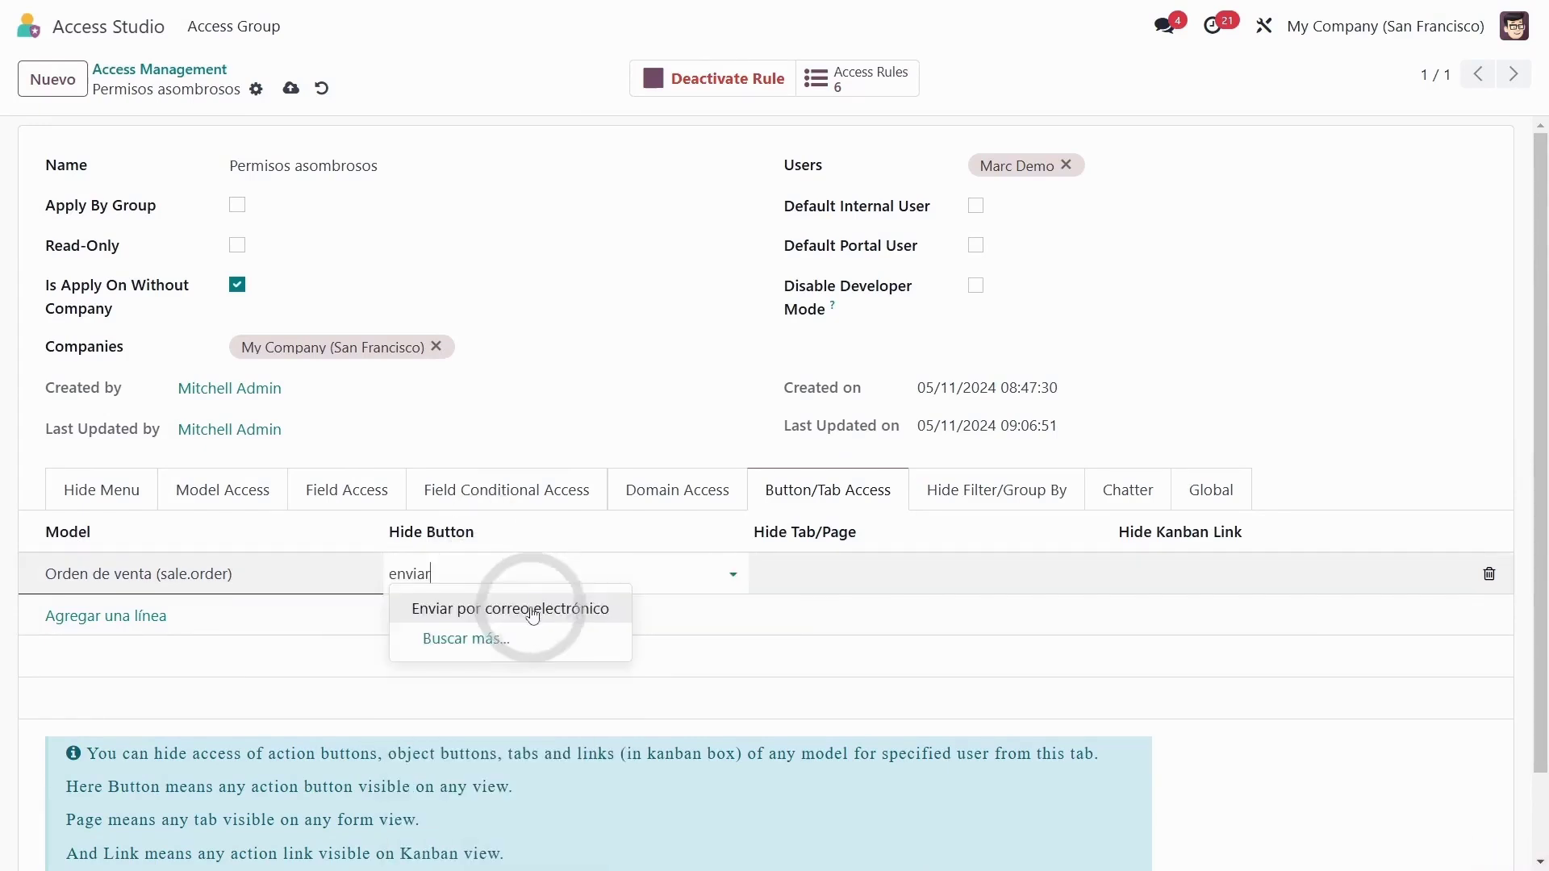
click(516, 606)
click(629, 551)
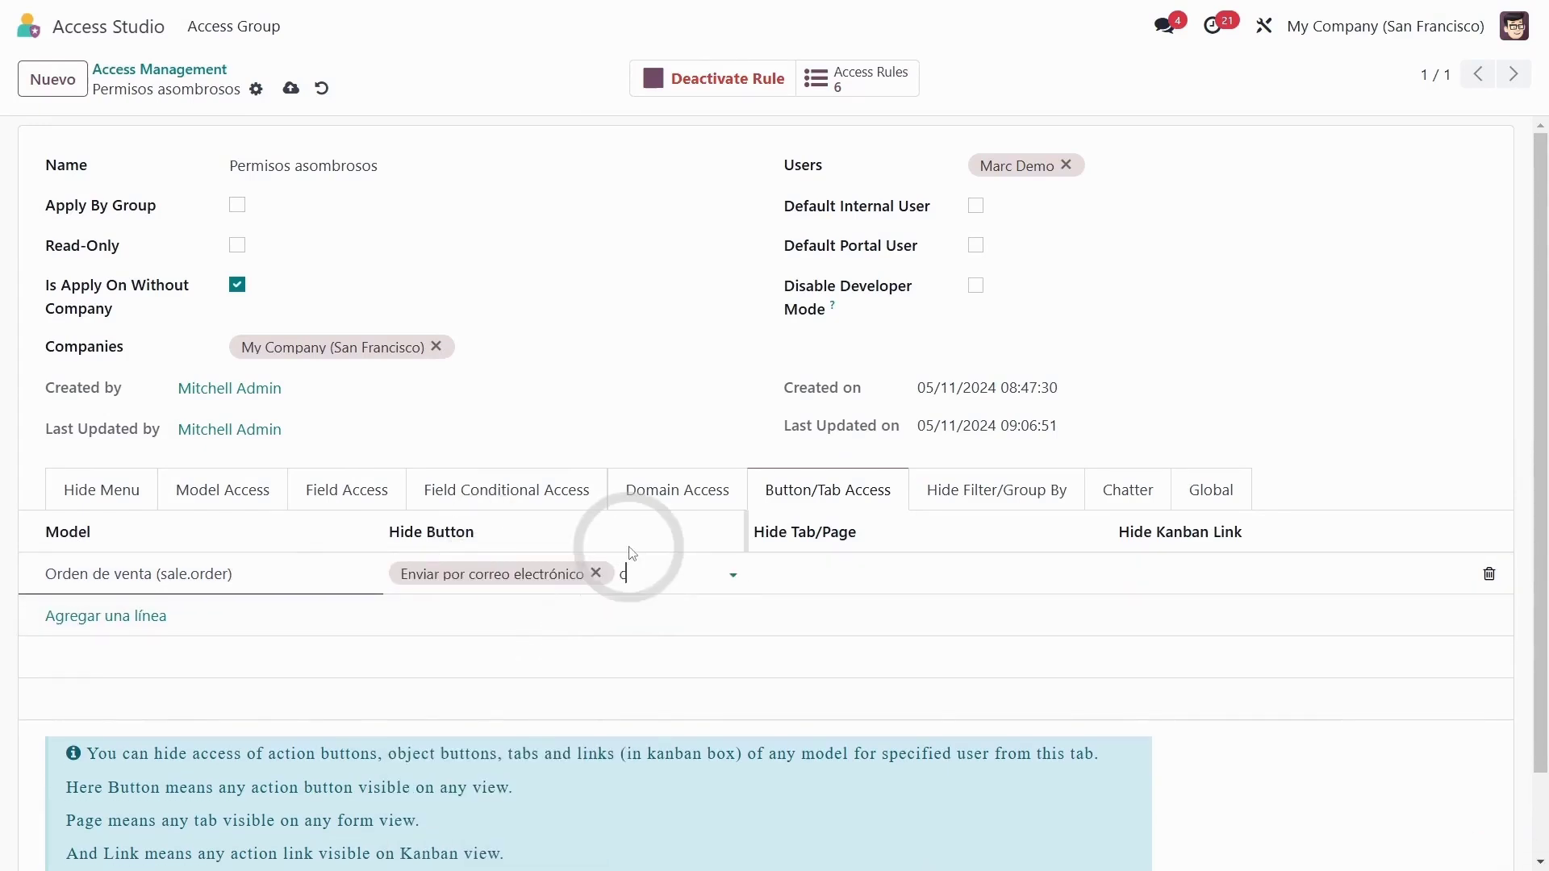
text(co Confir)
key(Return)
Hide the Otra información page in the Orden de venta line and save the access record.
click(892, 567)
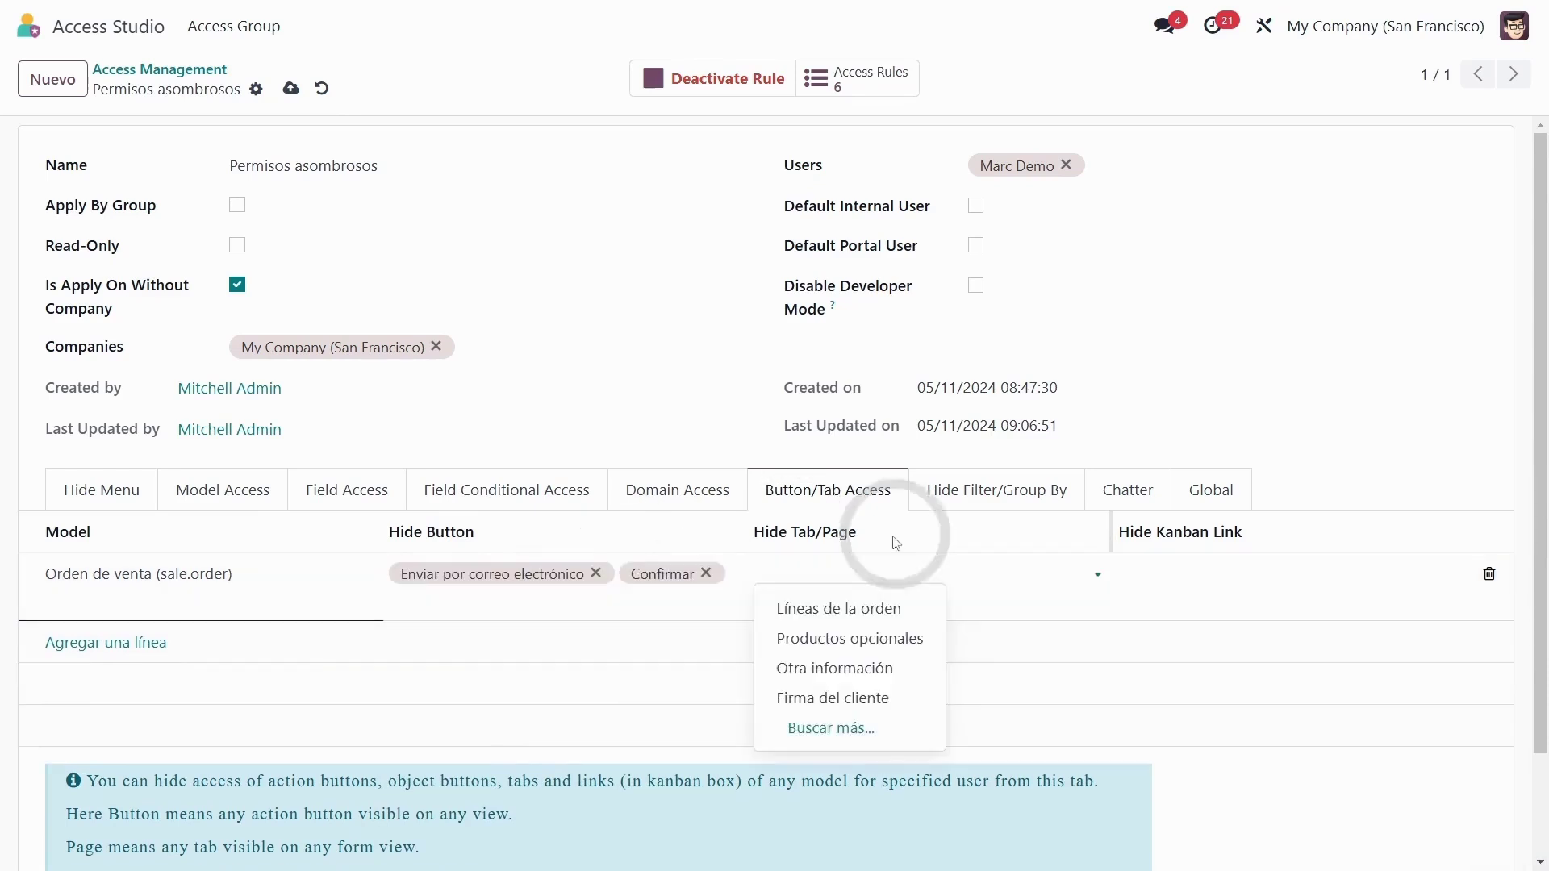
click(837, 672)
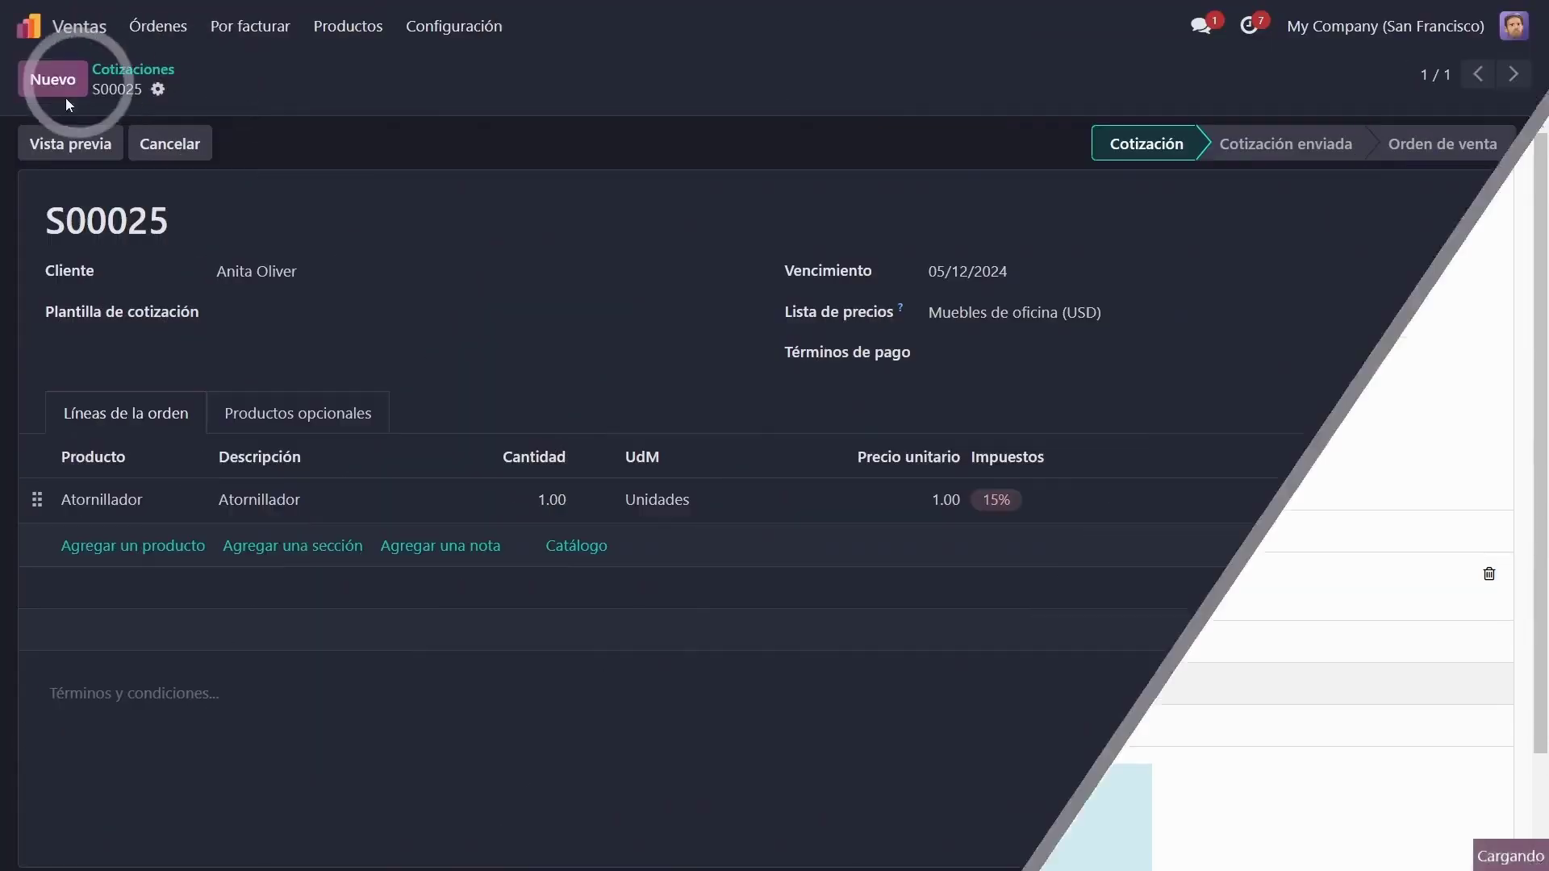
click(65, 144)
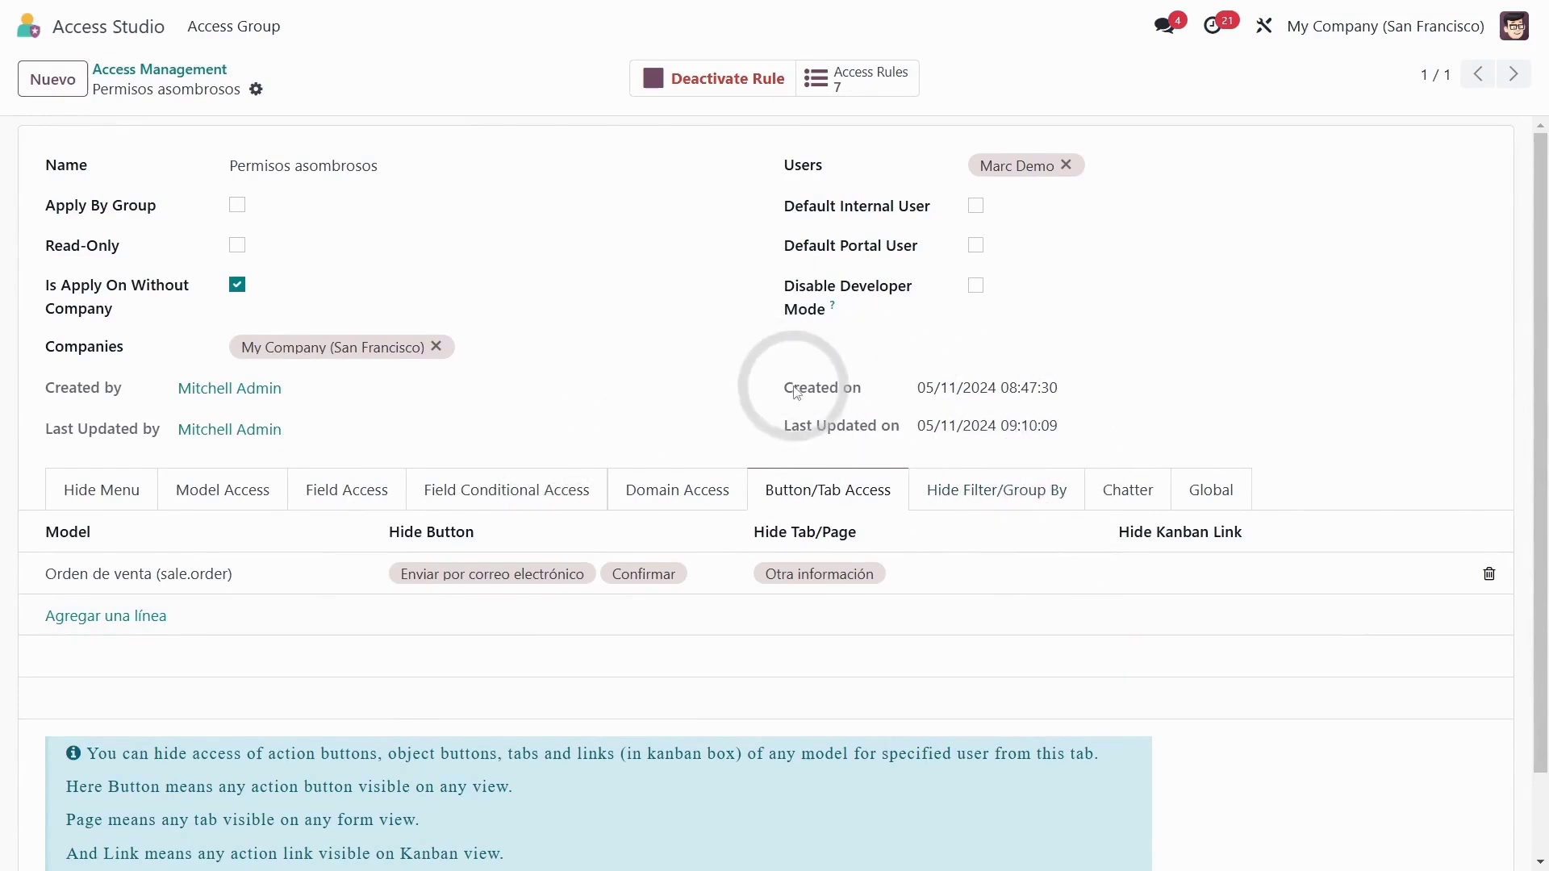
Examine which options the access record offers for hiding filters, groups and chatter per model.
click(972, 505)
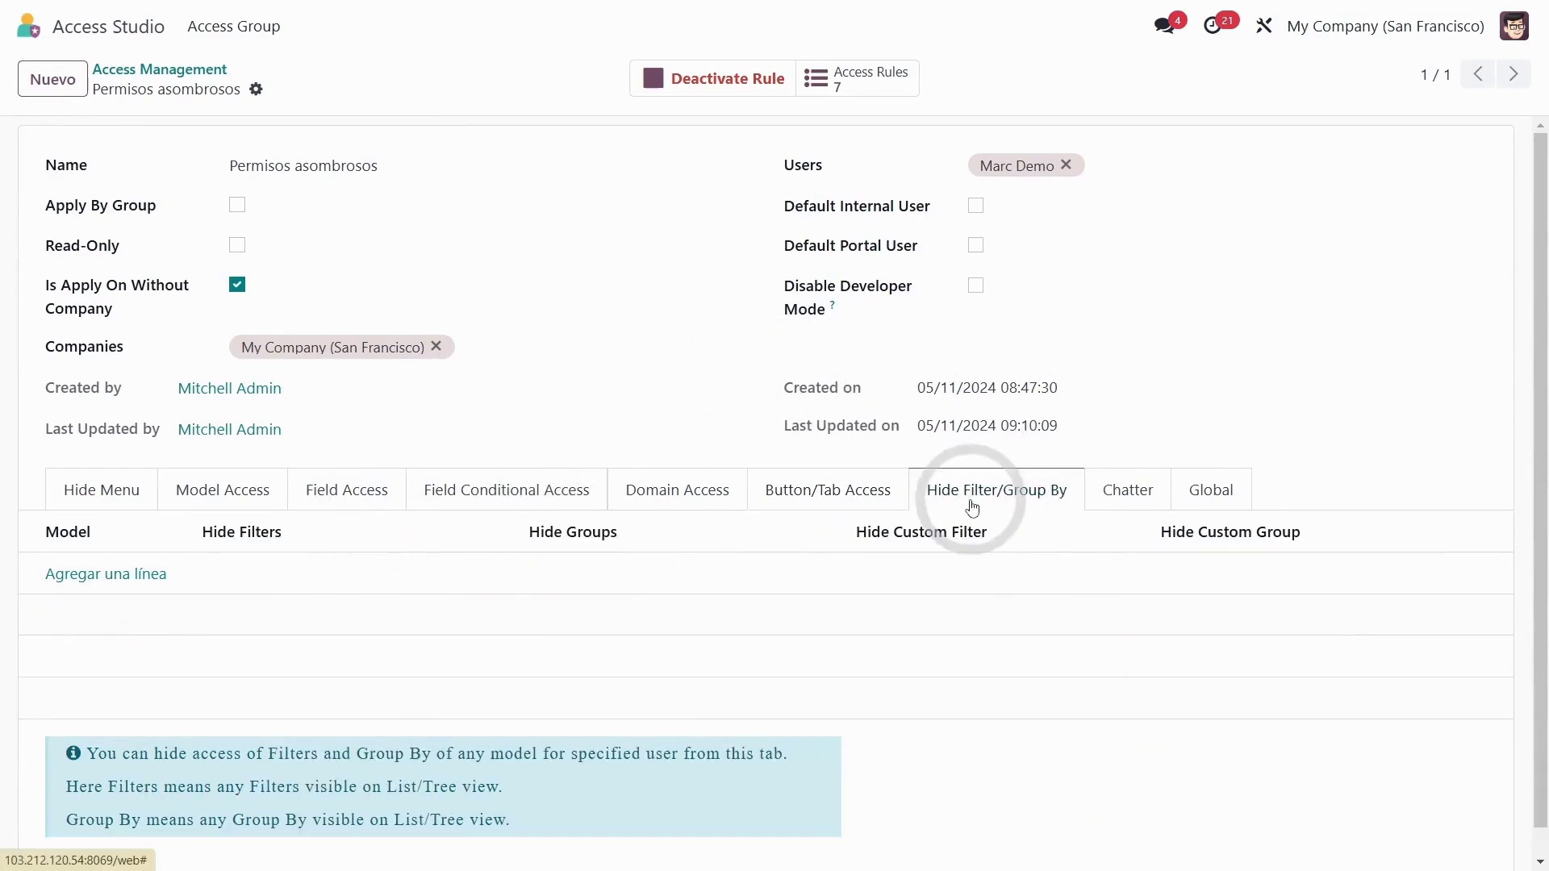
click(121, 575)
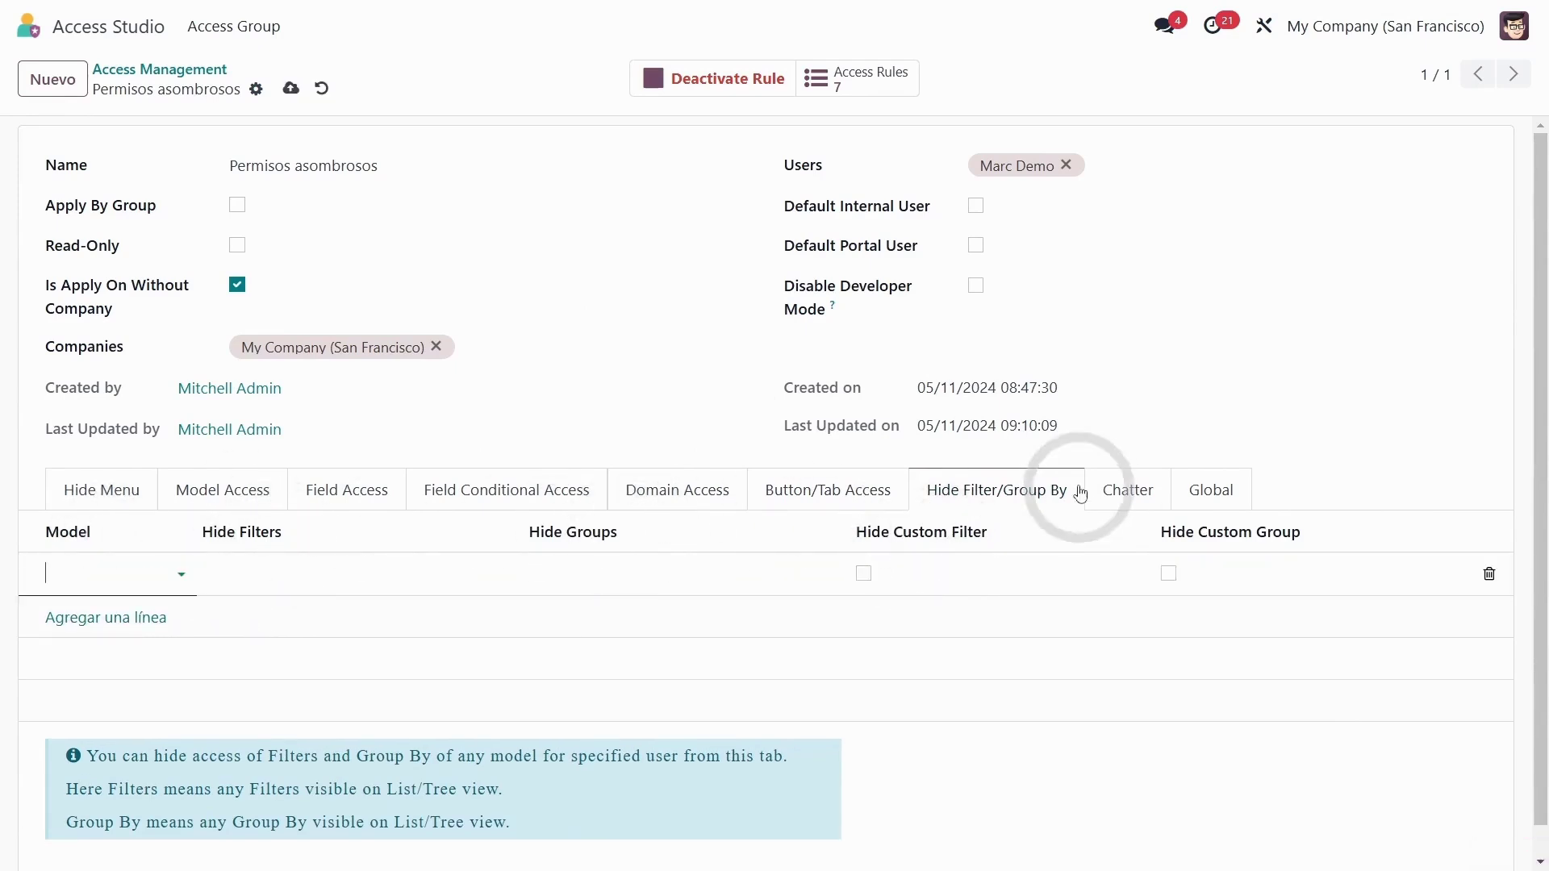
click(1125, 491)
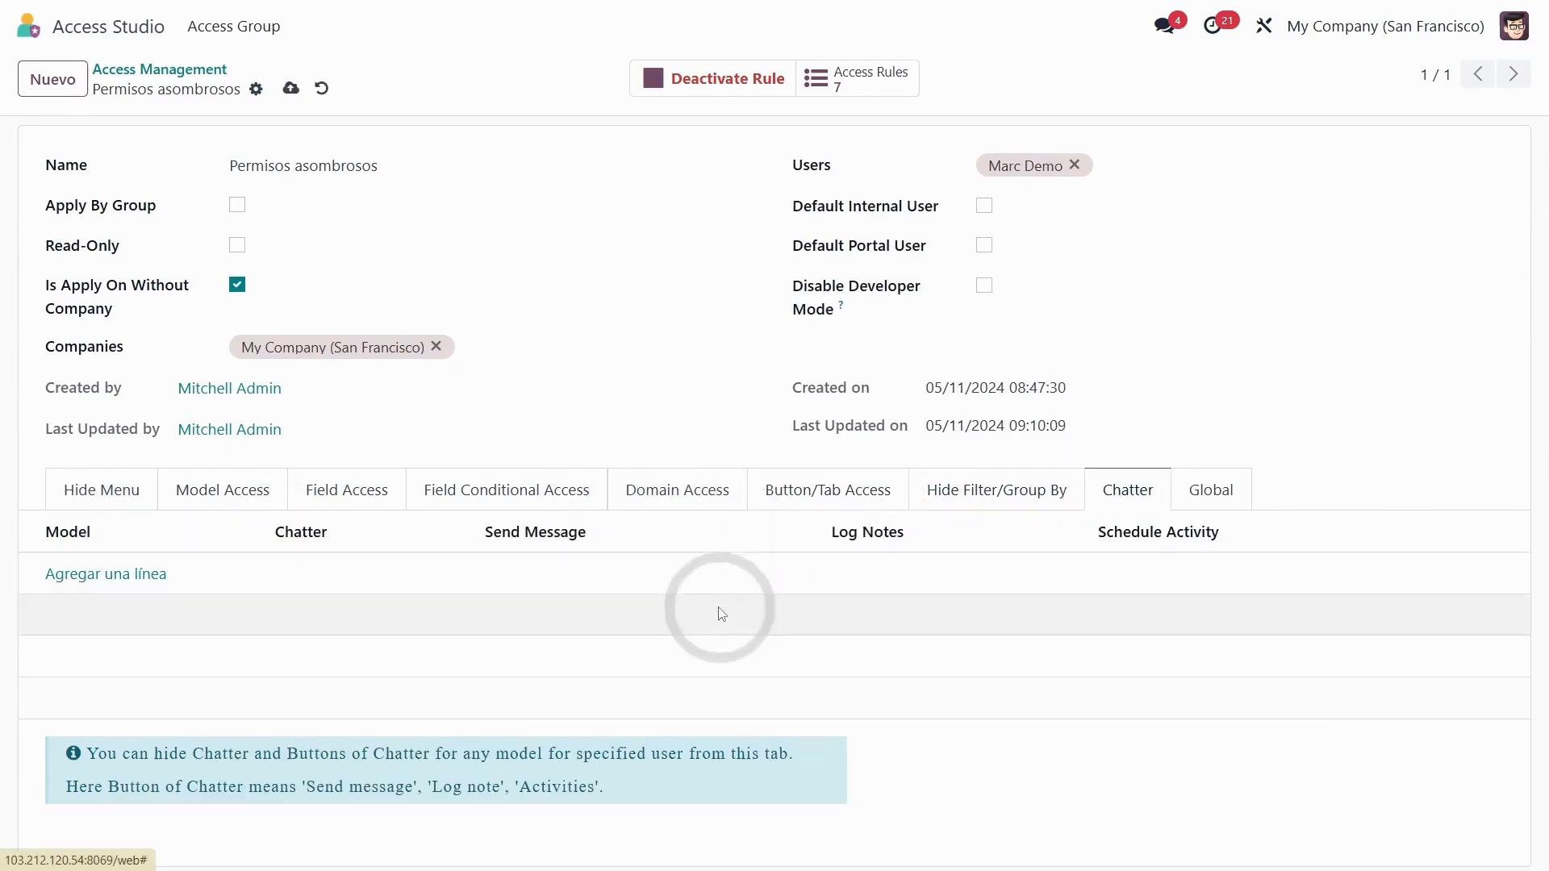
Enable Hide Chatter and Hide Send Message in the Global rules, and review the Disable Login option.
click(1208, 505)
scroll(288, 371, down, 2)
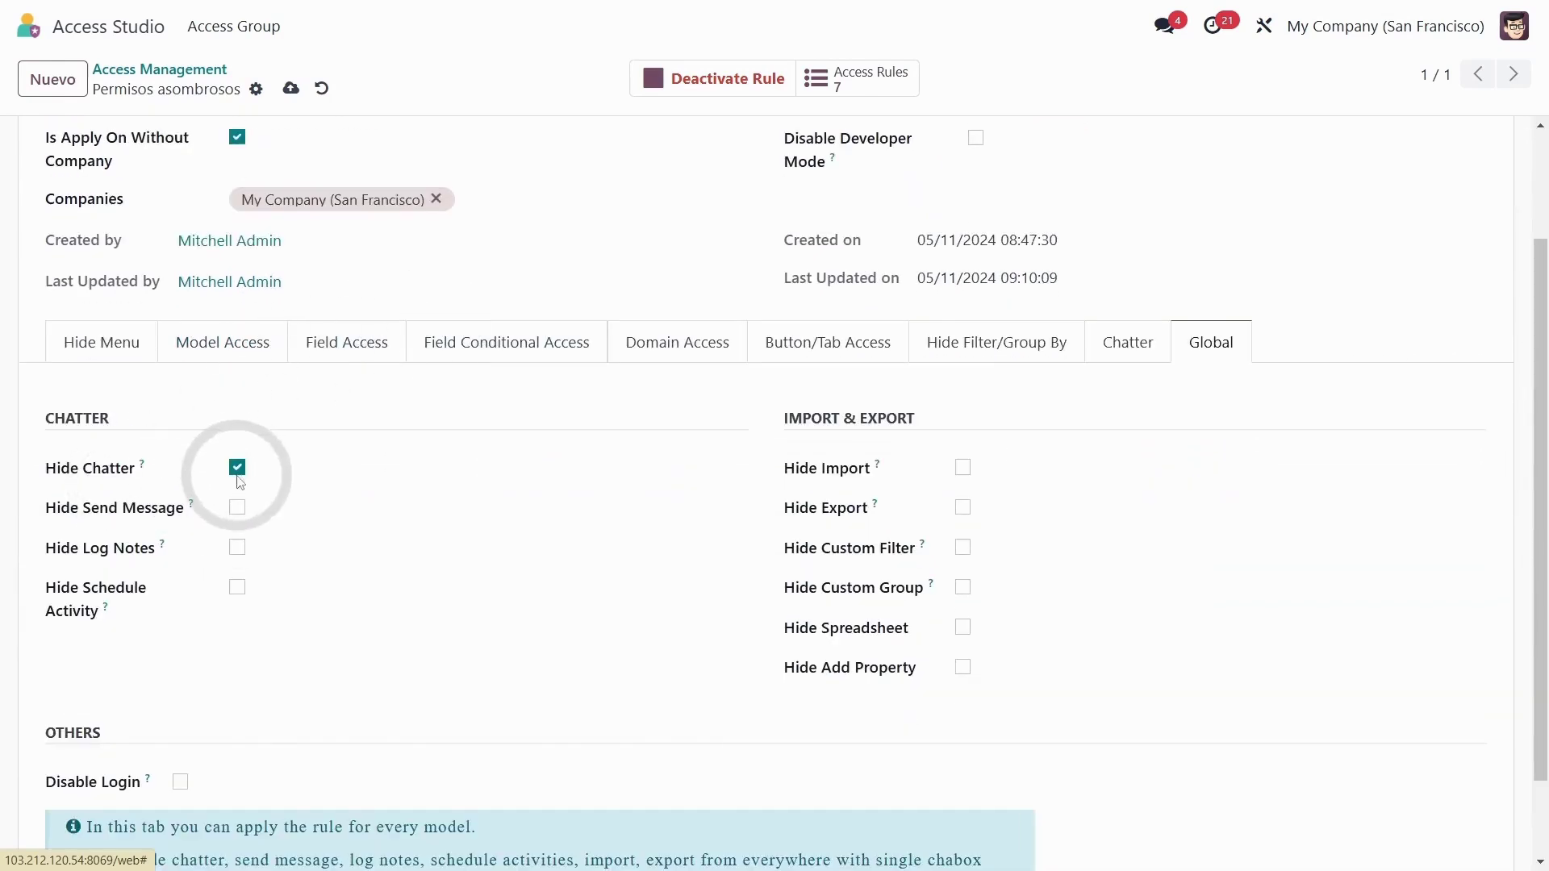
drag(56, 467, 102, 468)
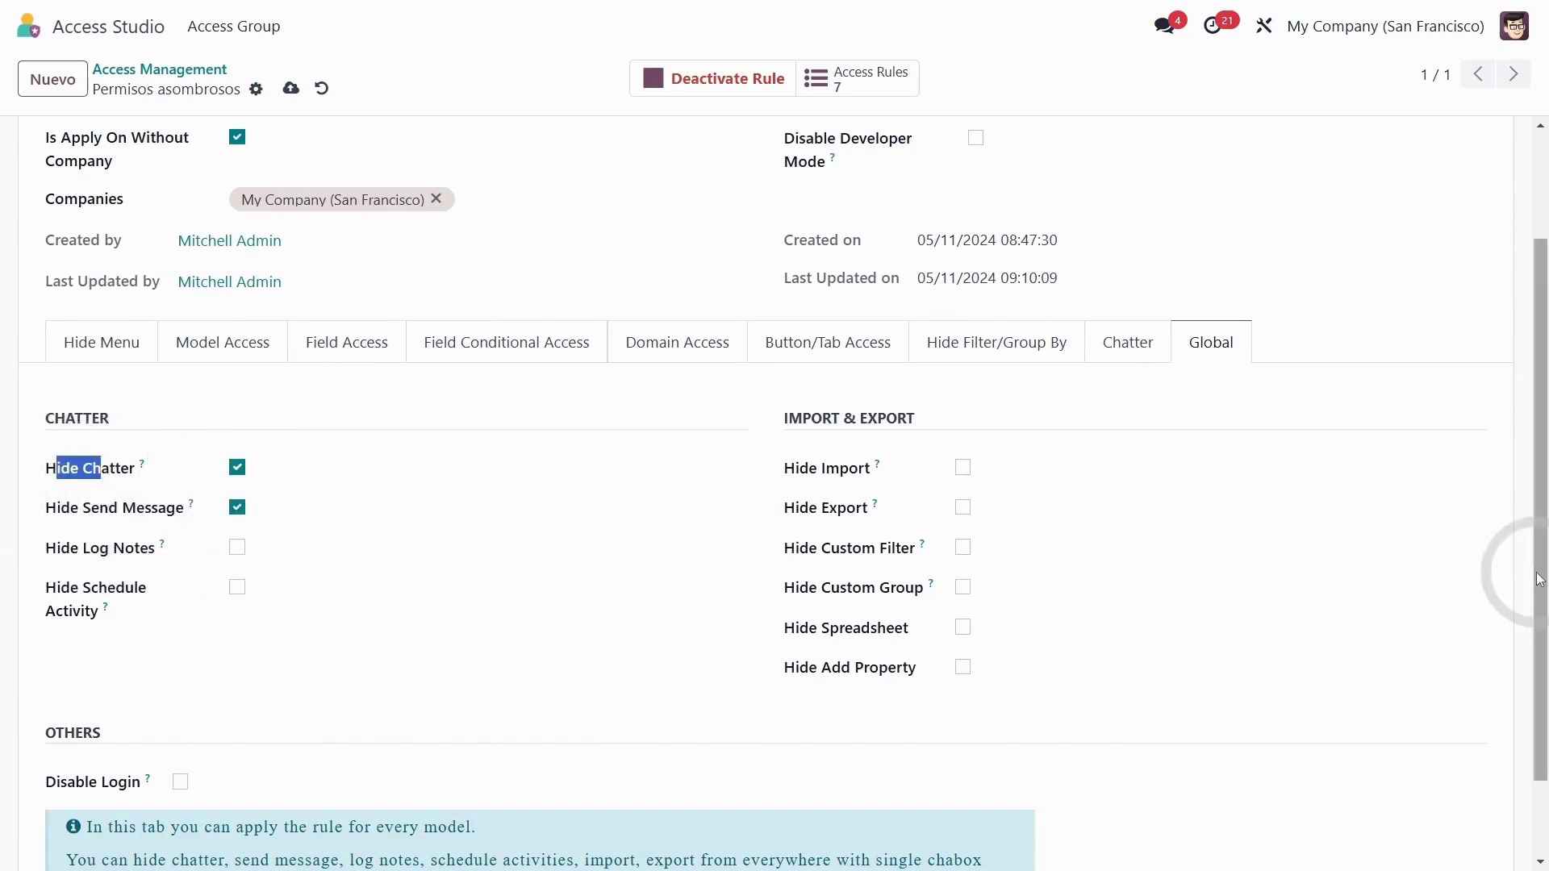
drag(1539, 579, 1537, 652)
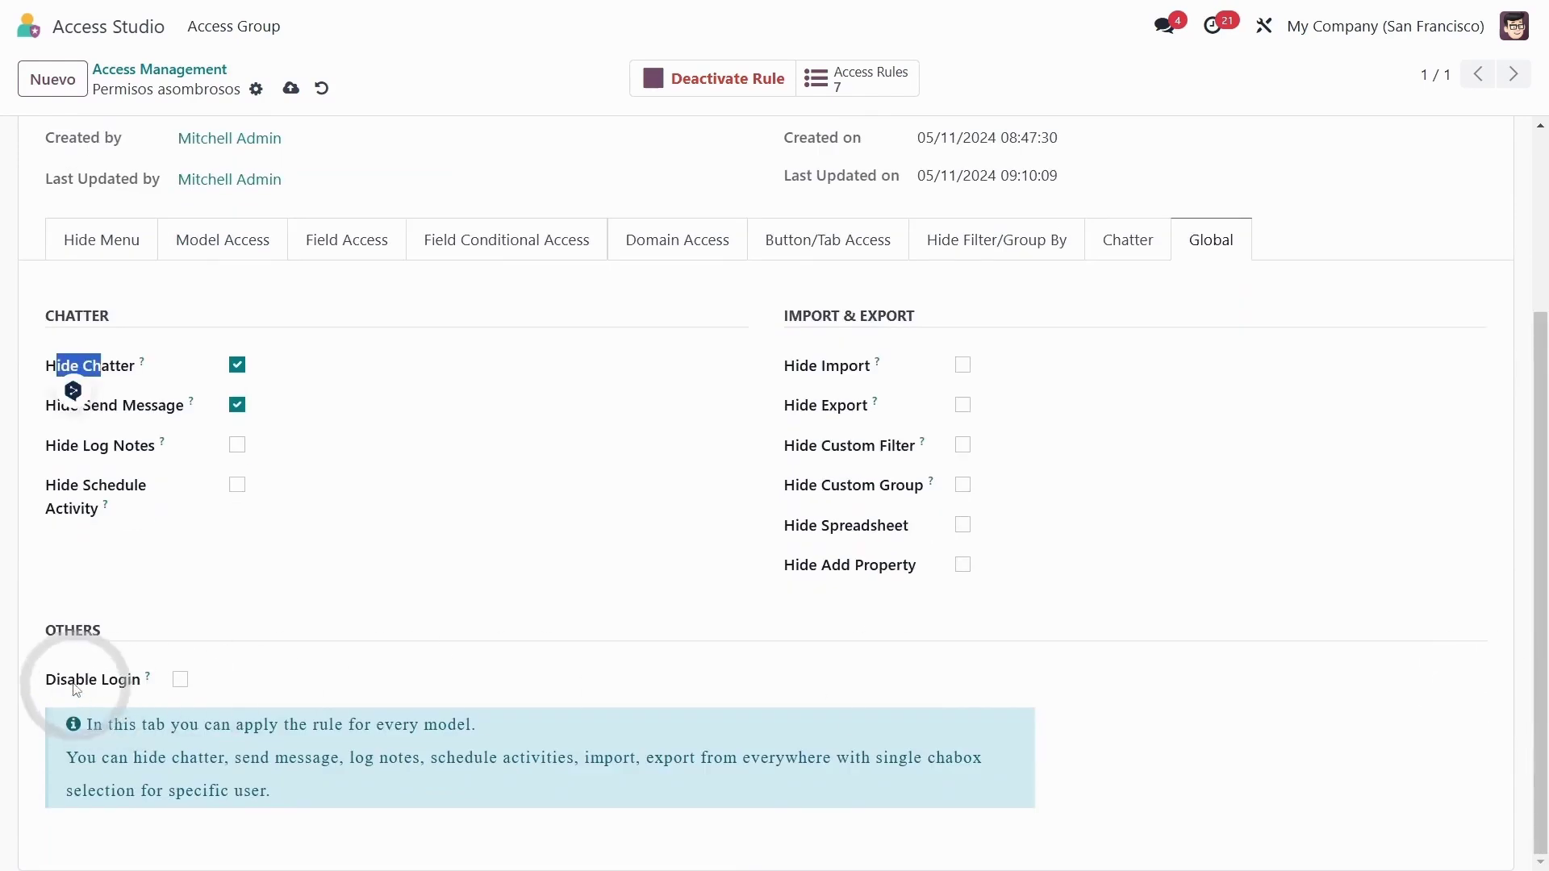
drag(68, 684, 109, 686)
click(239, 607)
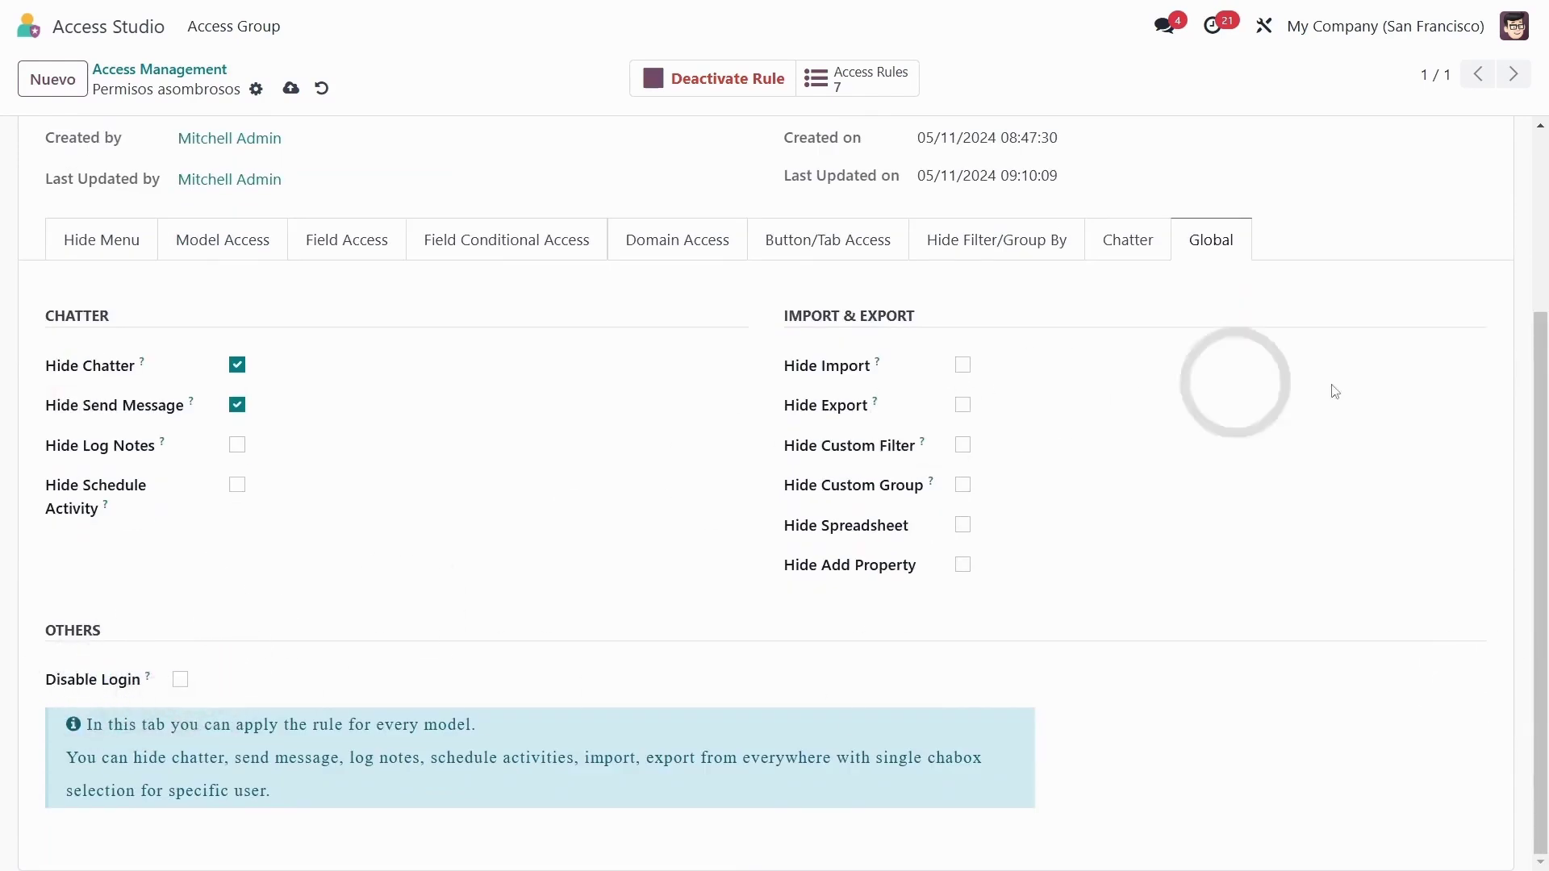